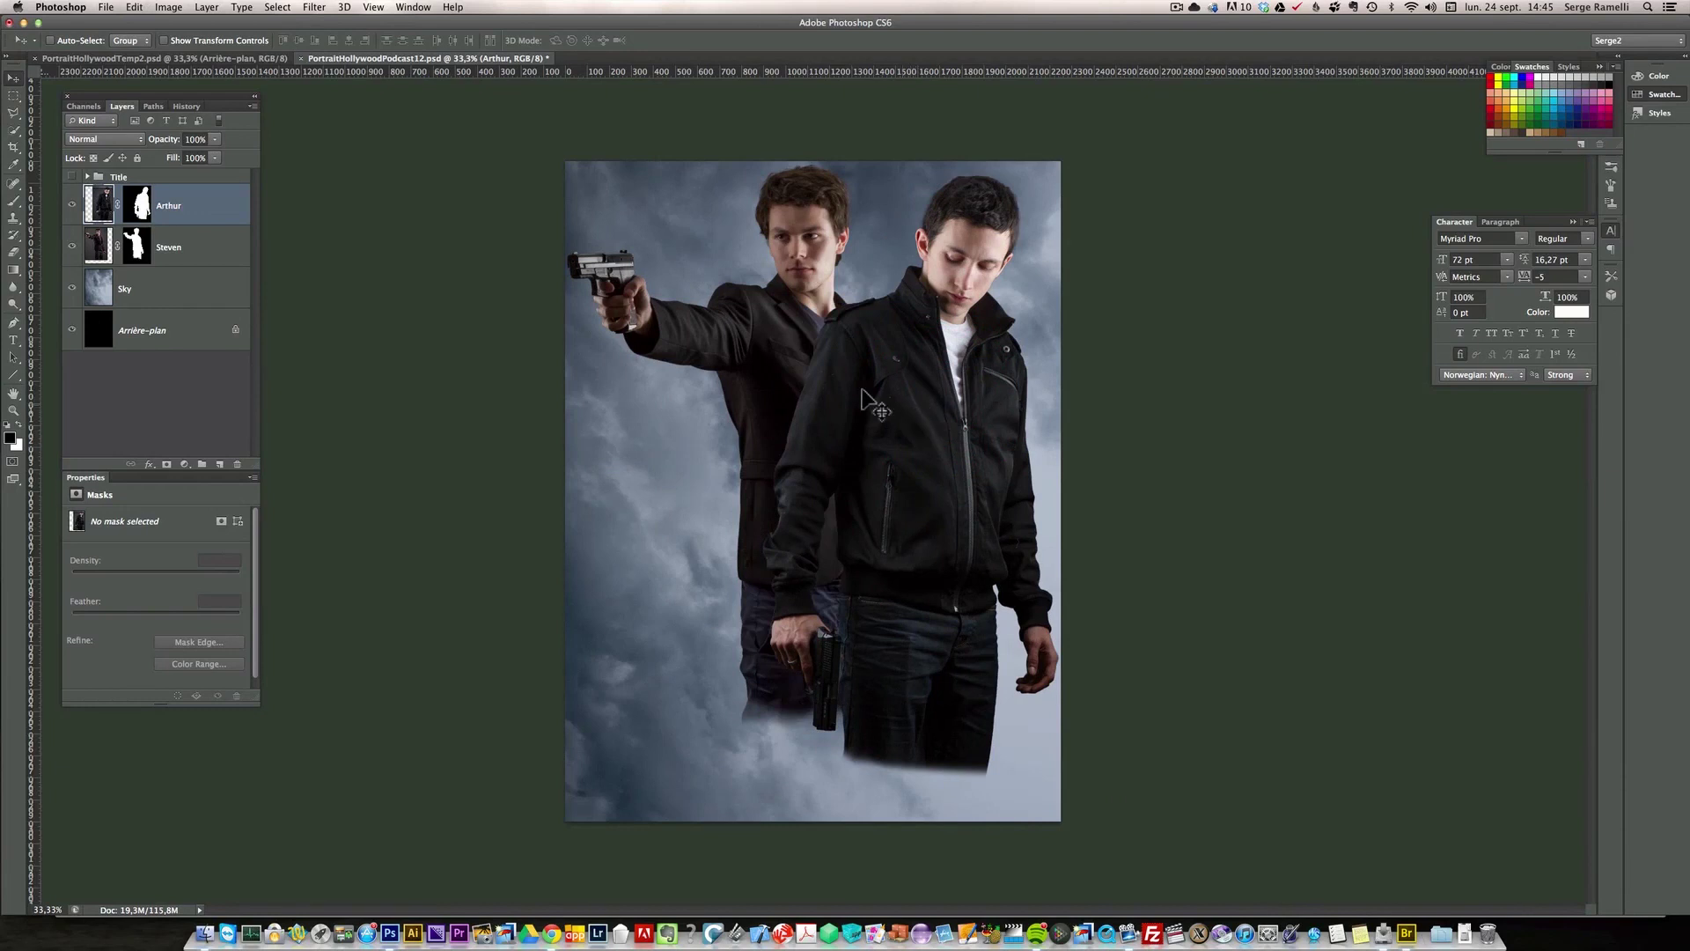
{"action": "left_click", "coordinate": [197, 247]}
{"action": "left_click_drag", "start_coordinate": [748, 303], "coordinate": [347, 257]}
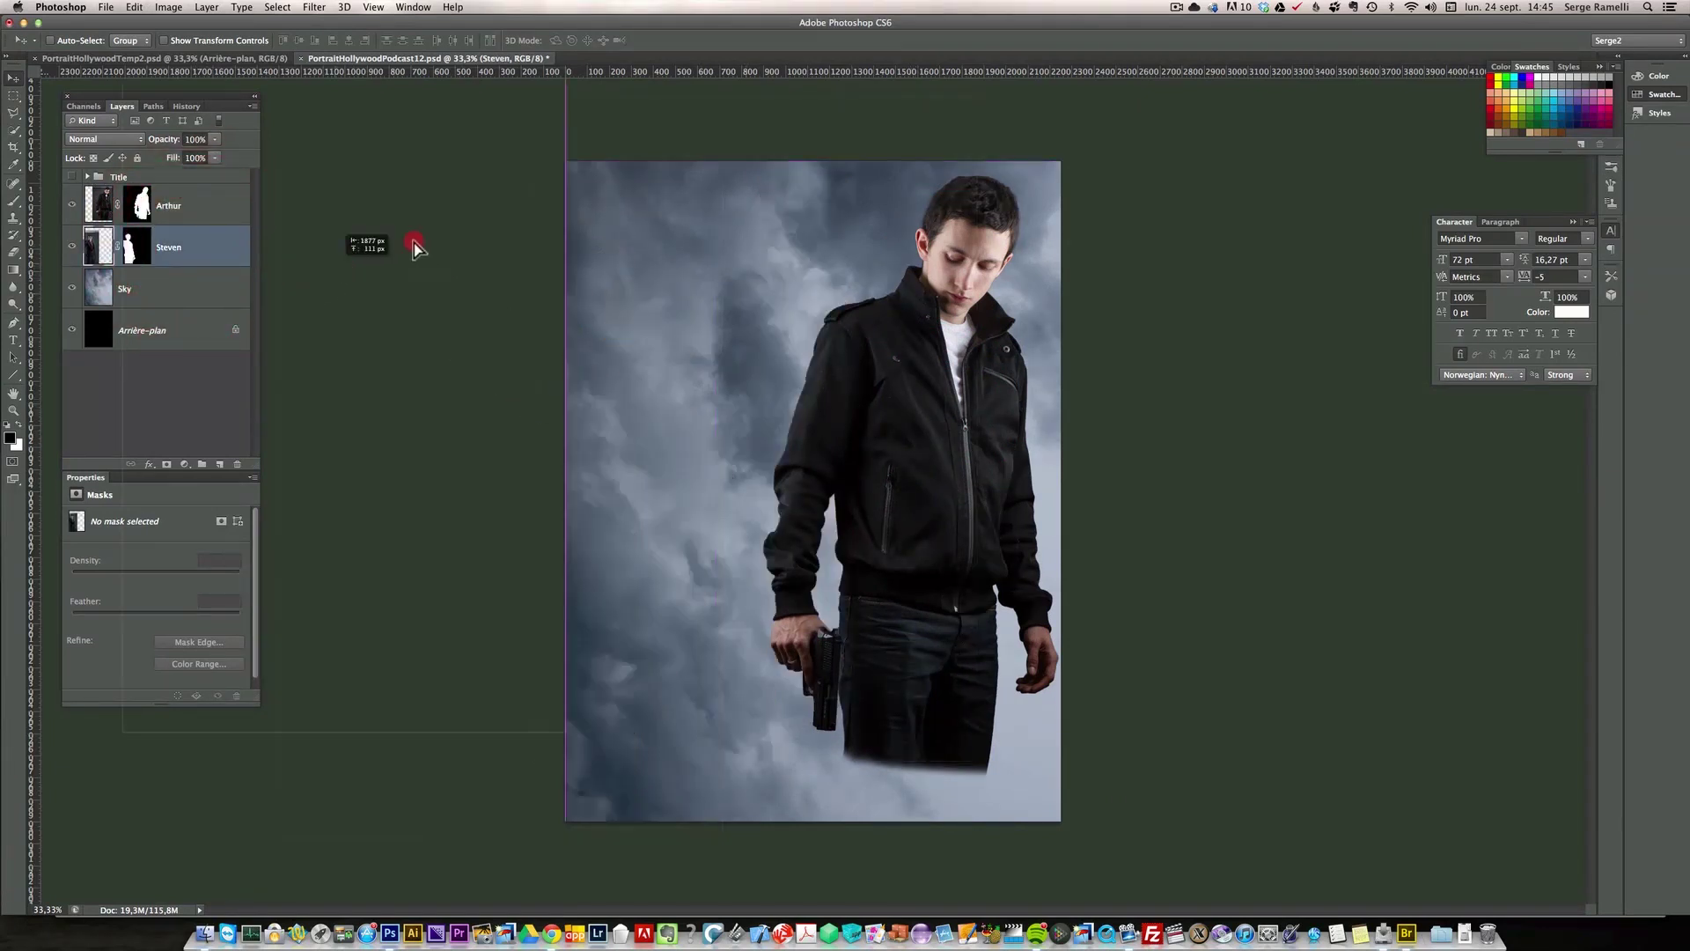
{"action": "key", "text": "ctrl+z"}
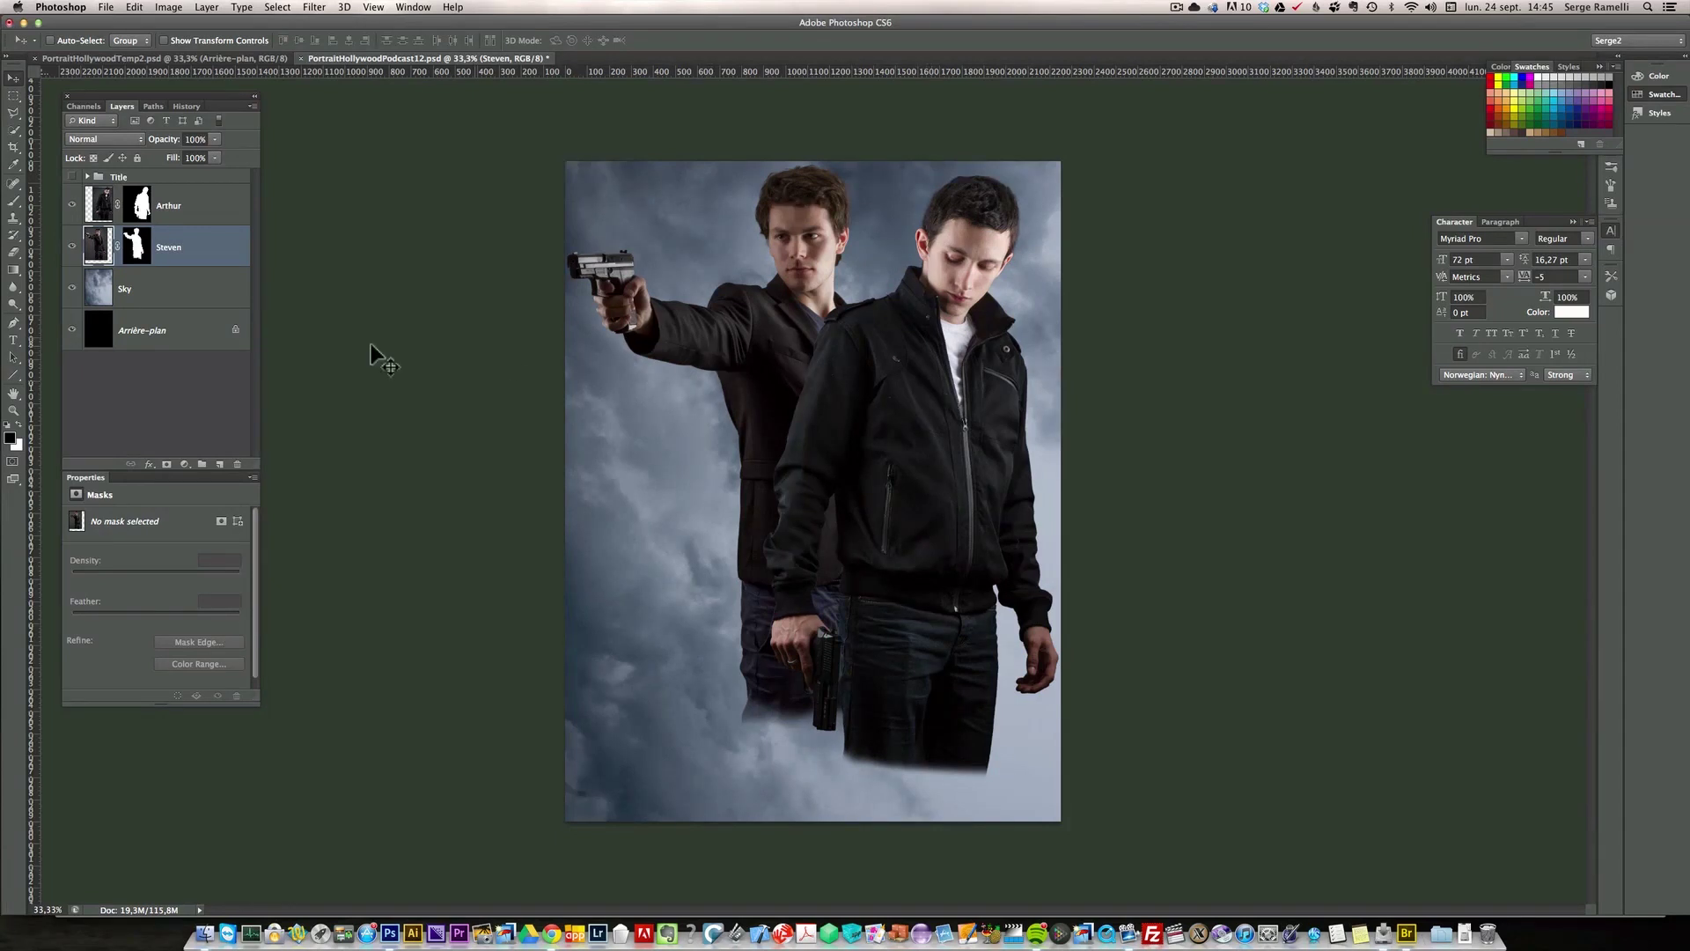
Add a layer mask to the Sky layer and set the Gradient tool to a black-to-transparent gradient.
{"action": "left_click", "coordinate": [142, 286]}
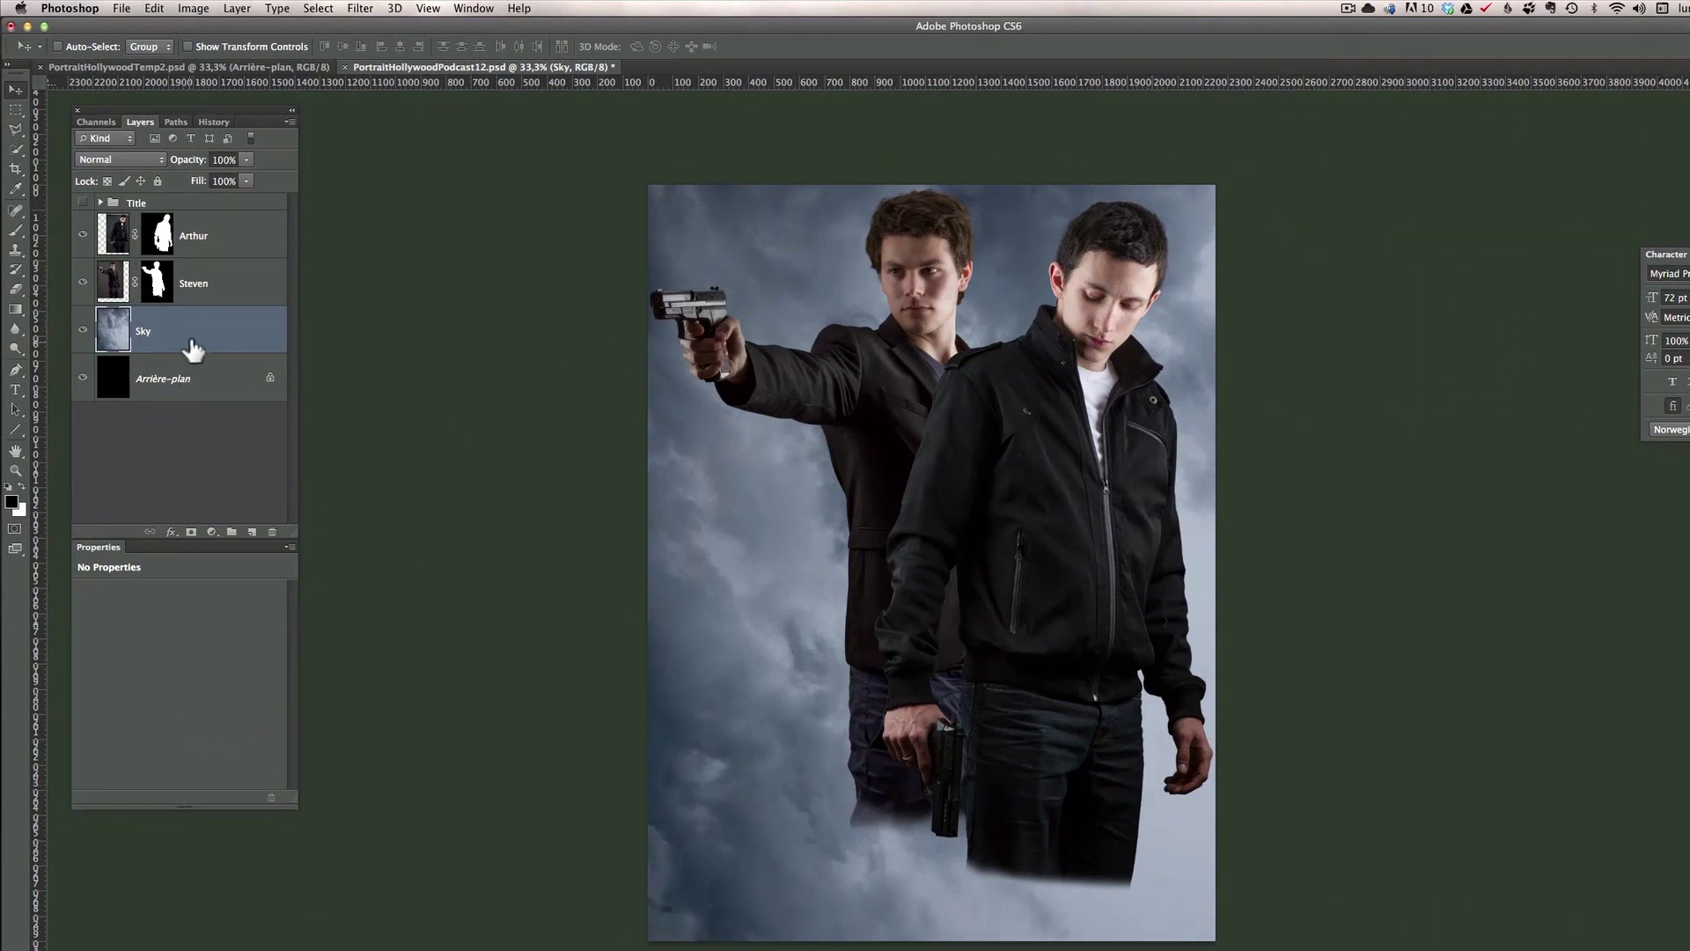
{"action": "left_click", "coordinate": [191, 531]}
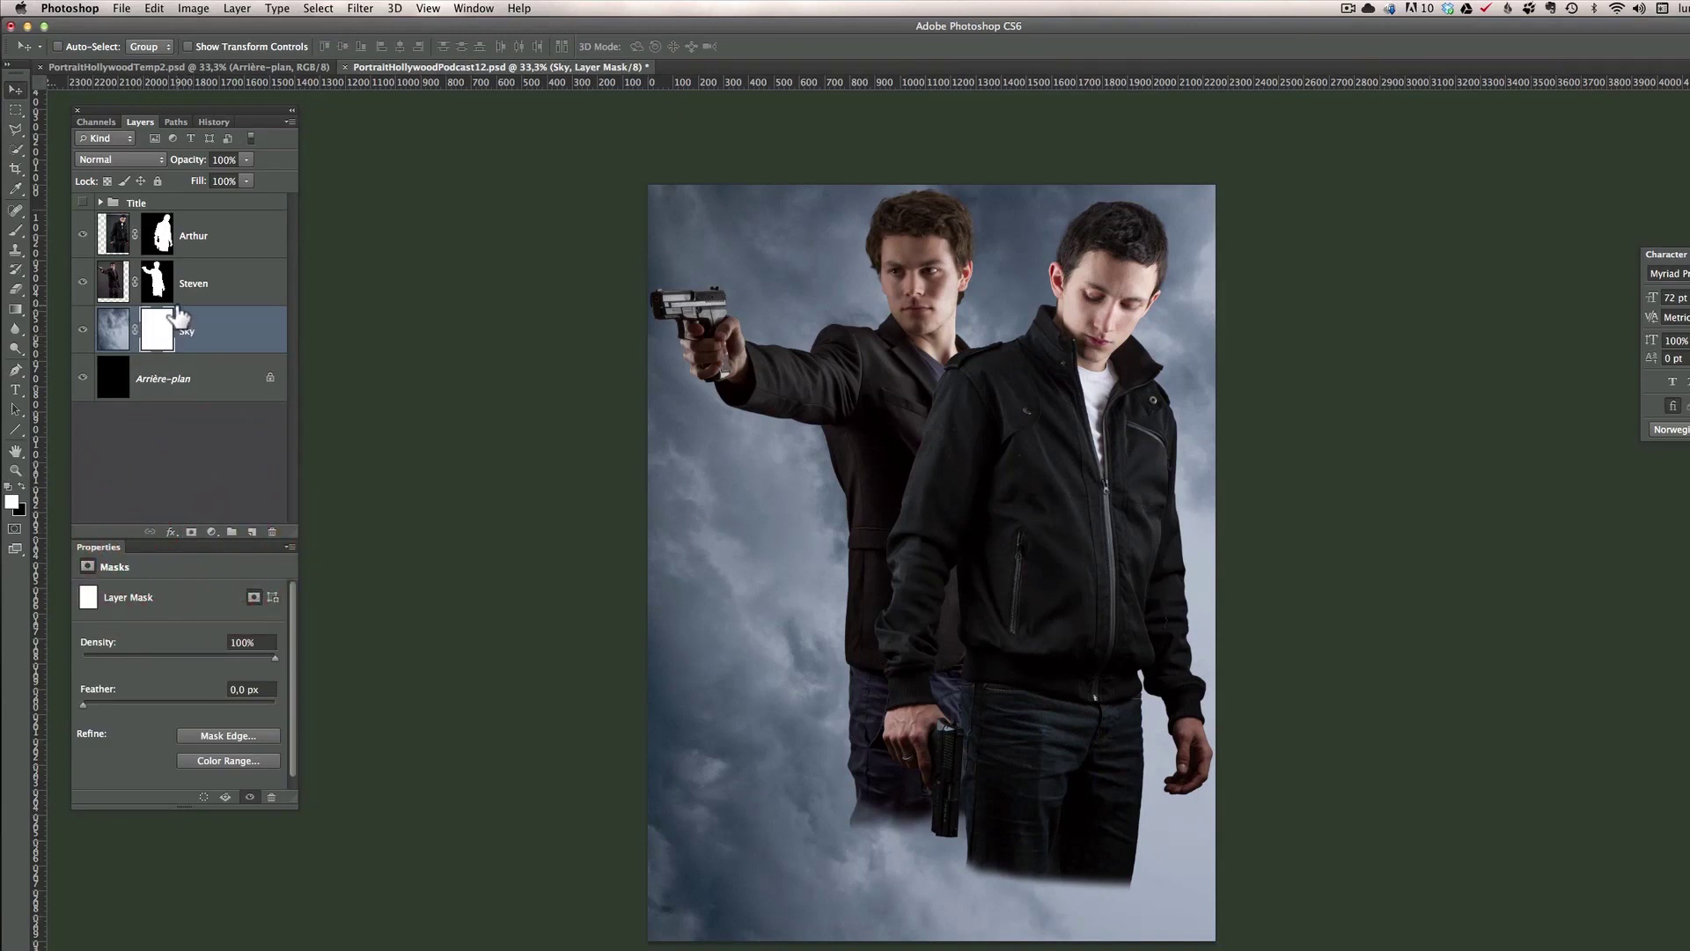
{"action": "left_click", "coordinate": [14, 310]}
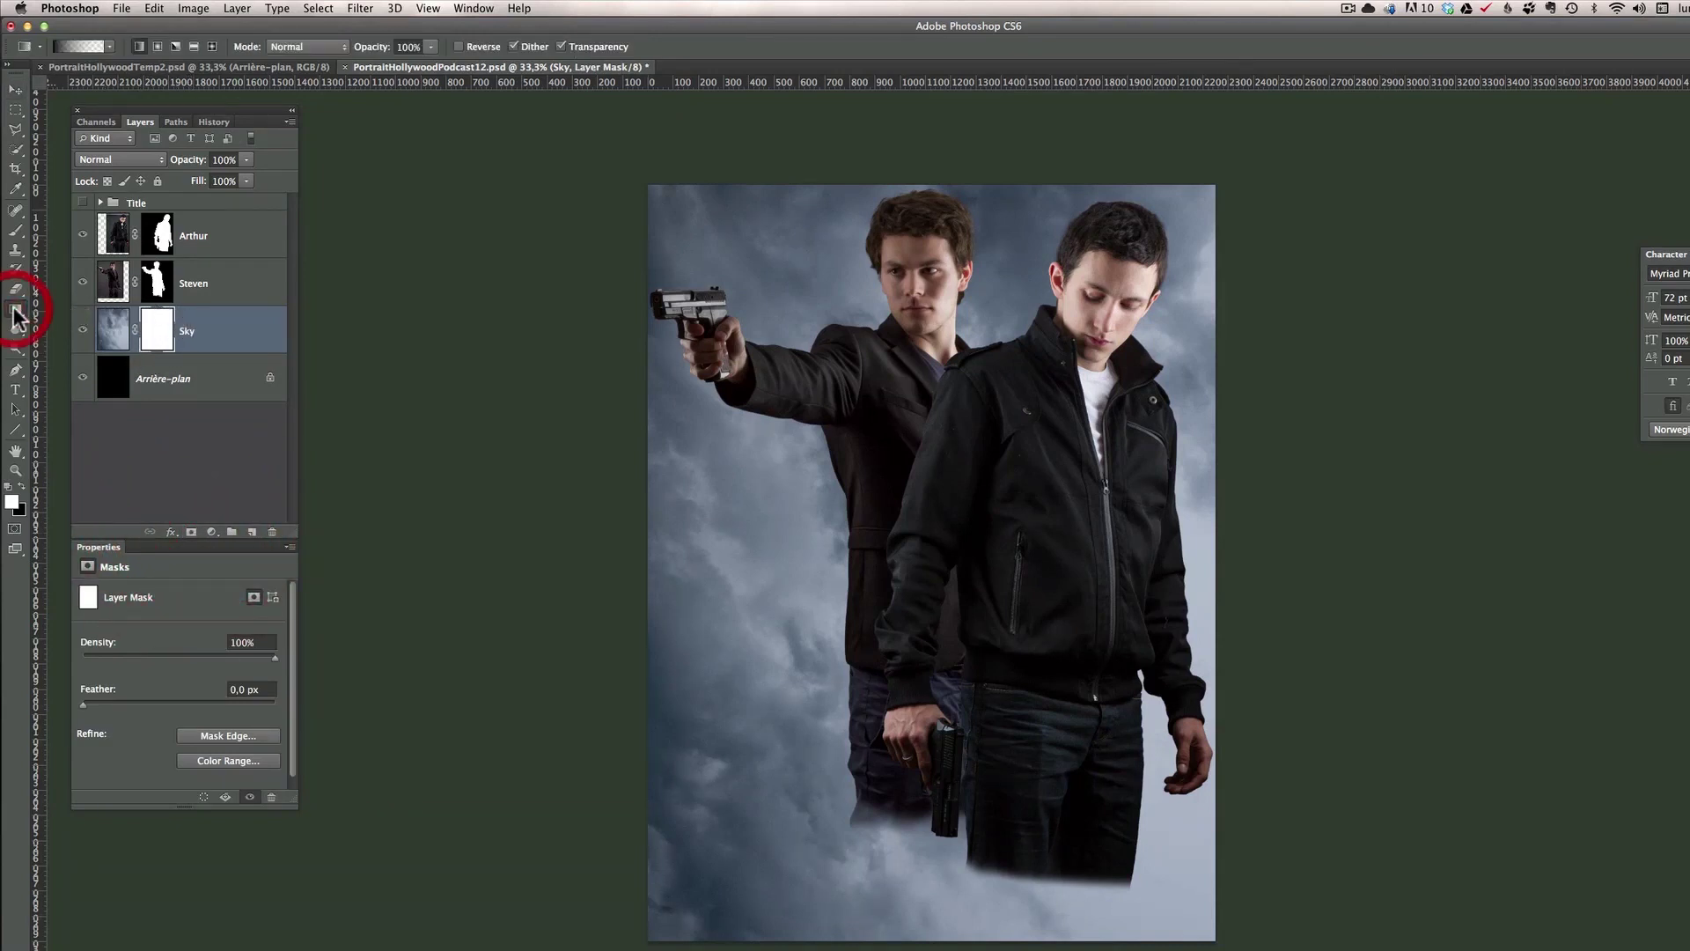
{"action": "left_click", "coordinate": [95, 44]}
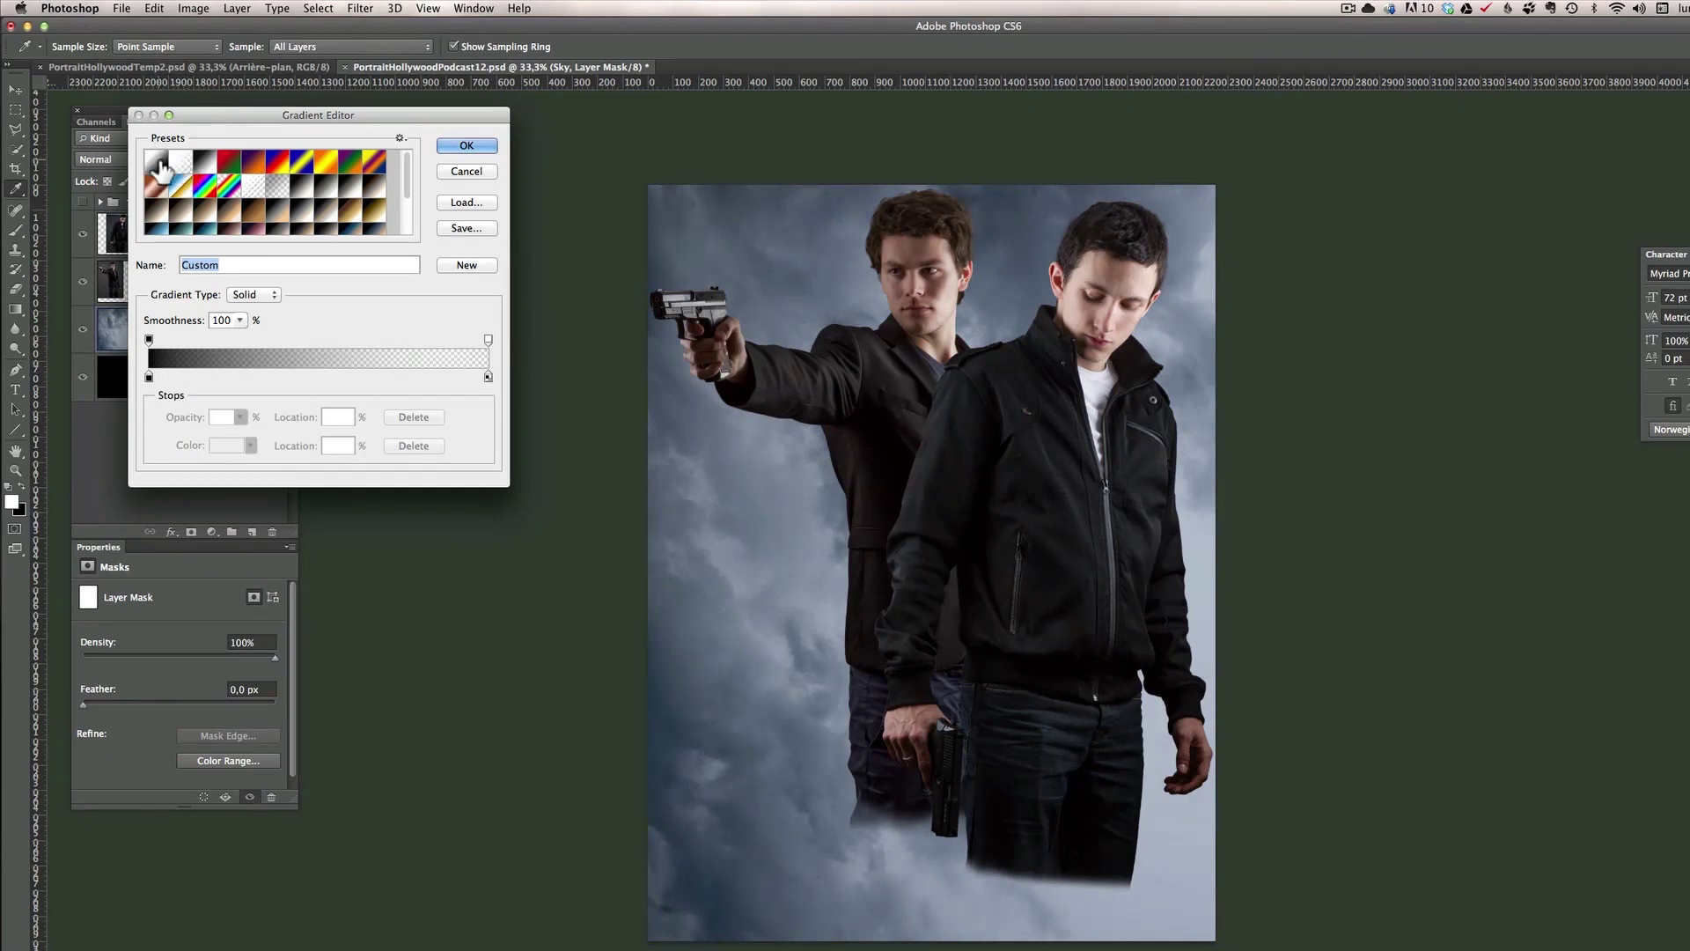
{"action": "left_click", "coordinate": [466, 146]}
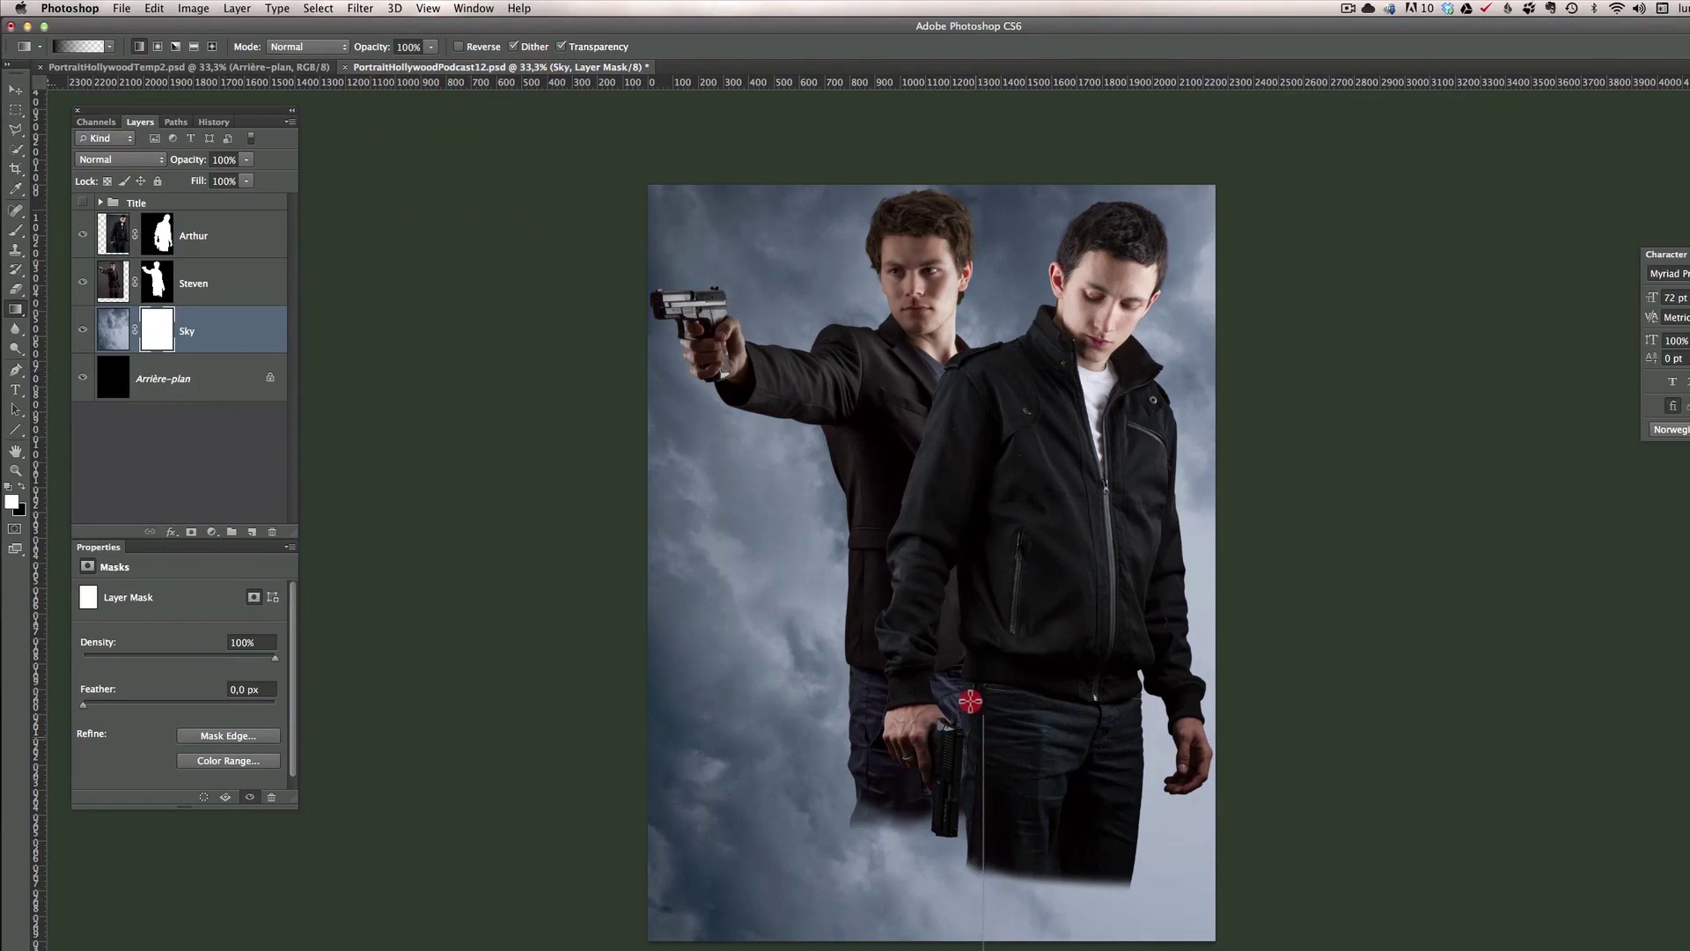
Fade the lower part of the sky into black with near-vertical gradients on its mask, running upward from the poster's bottom edge.
{"action": "left_click", "coordinate": [965, 633]}
{"action": "left_click_drag", "start_coordinate": [1020, 941], "coordinate": [1012, 502]}
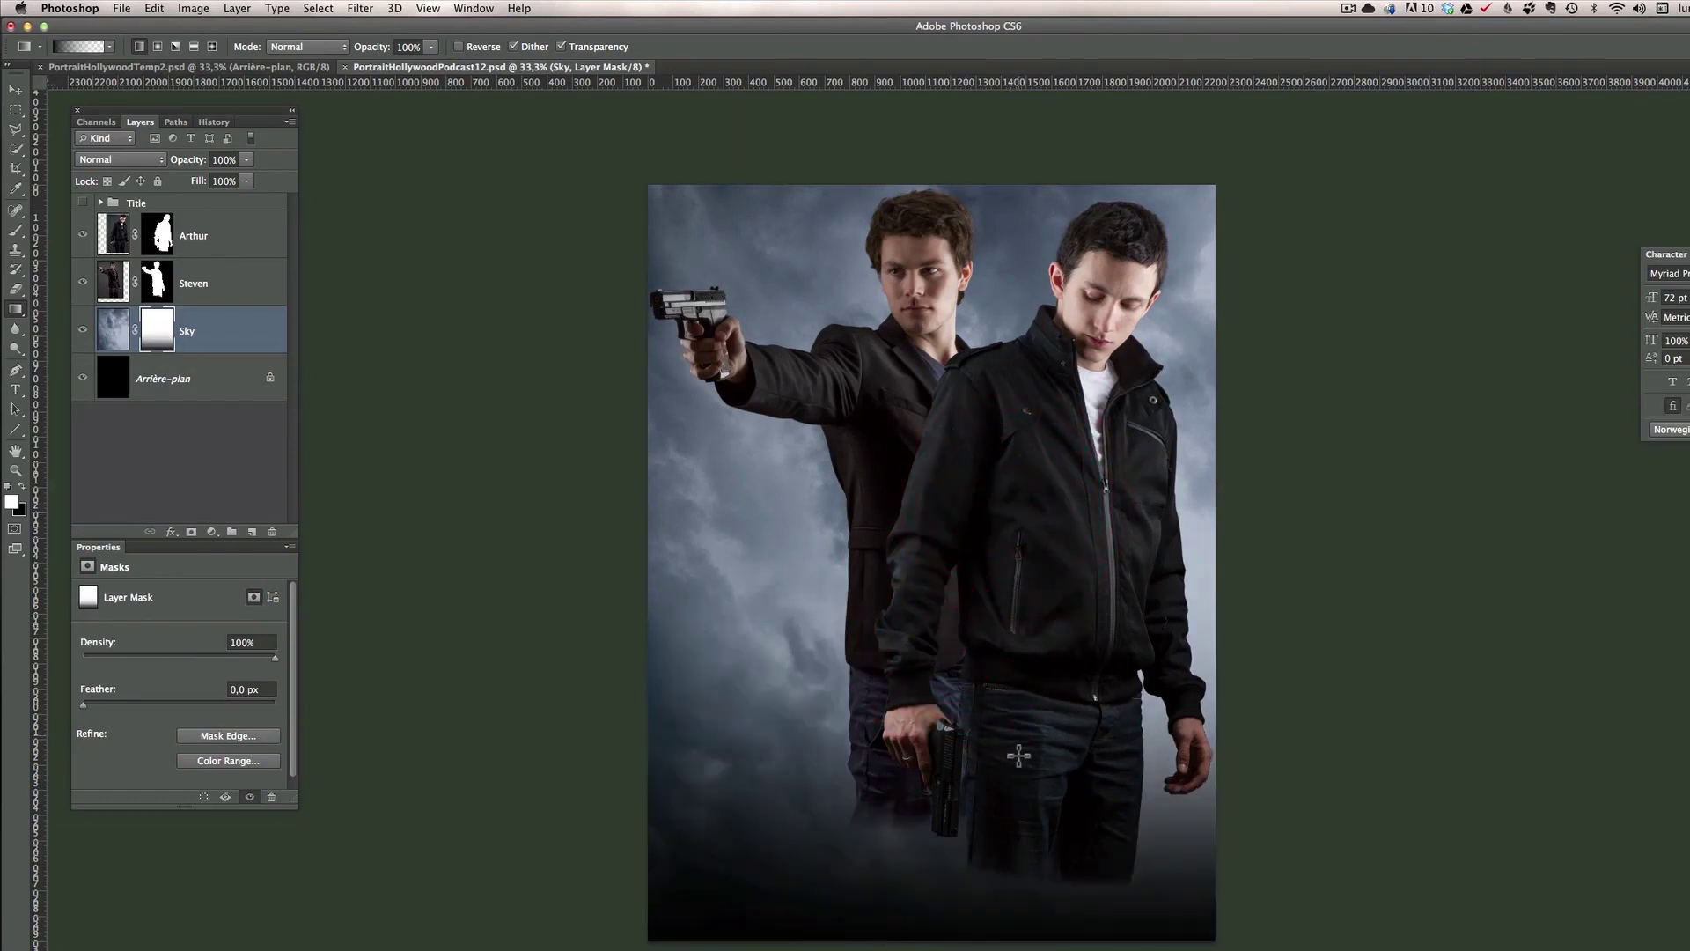
{"action": "left_click_drag", "start_coordinate": [1043, 946], "coordinate": [1022, 294]}
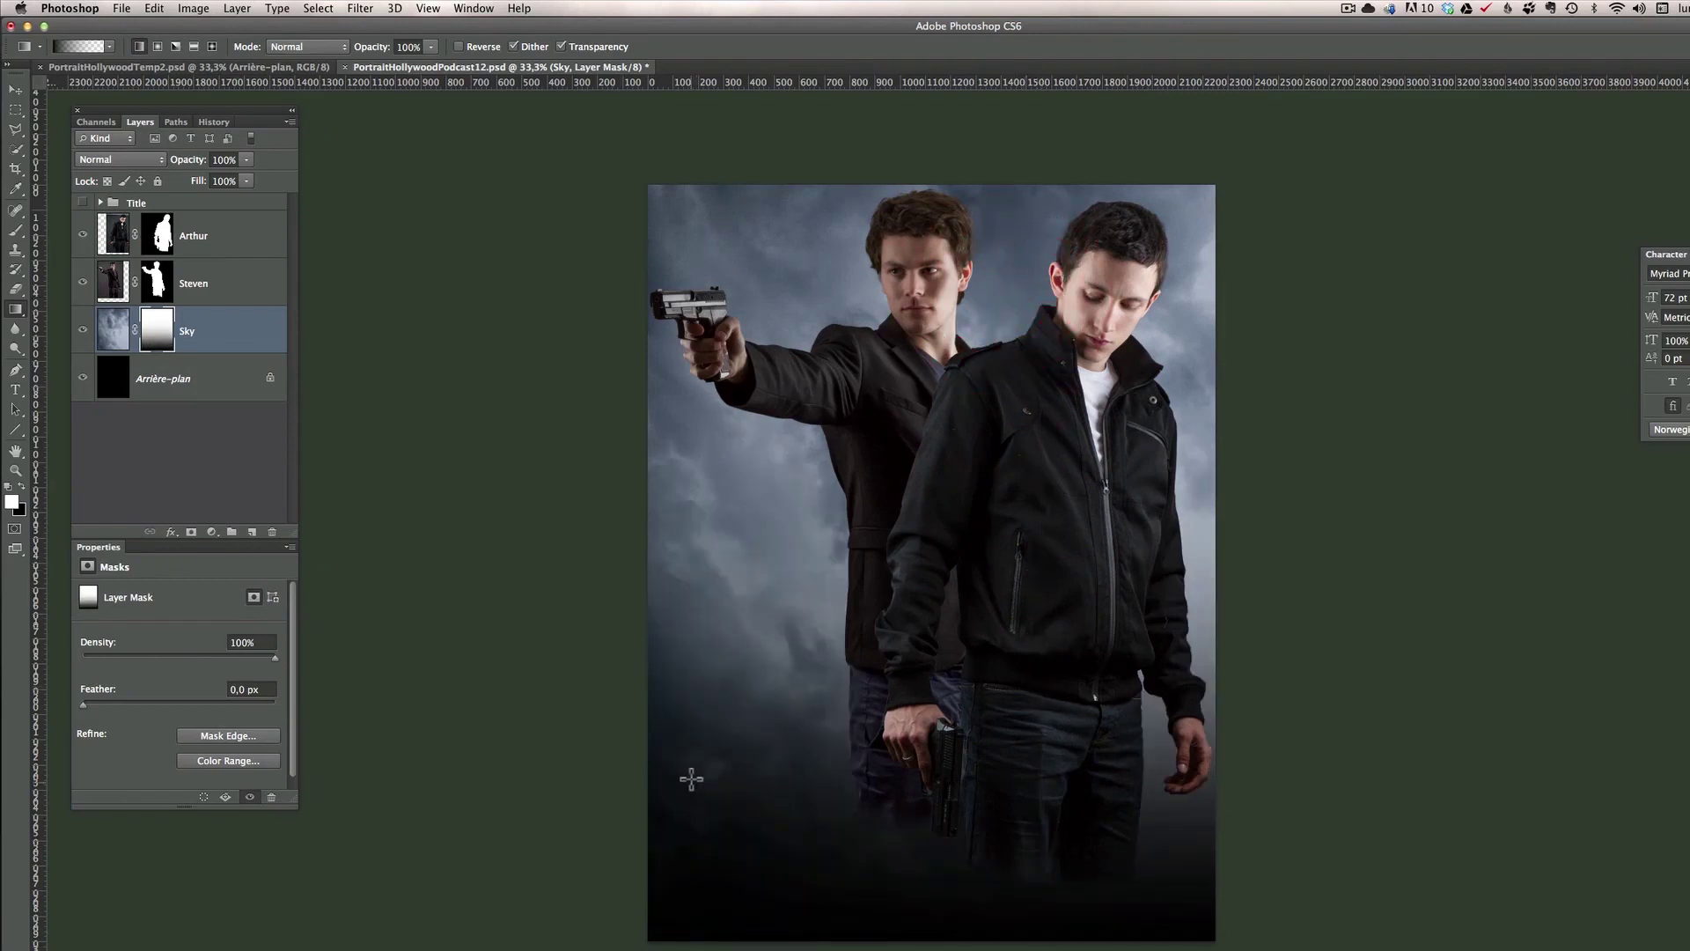
{"action": "left_click_drag", "start_coordinate": [1050, 940], "coordinate": [1030, 456]}
{"action": "left_click_drag", "start_coordinate": [933, 929], "coordinate": [879, 366]}
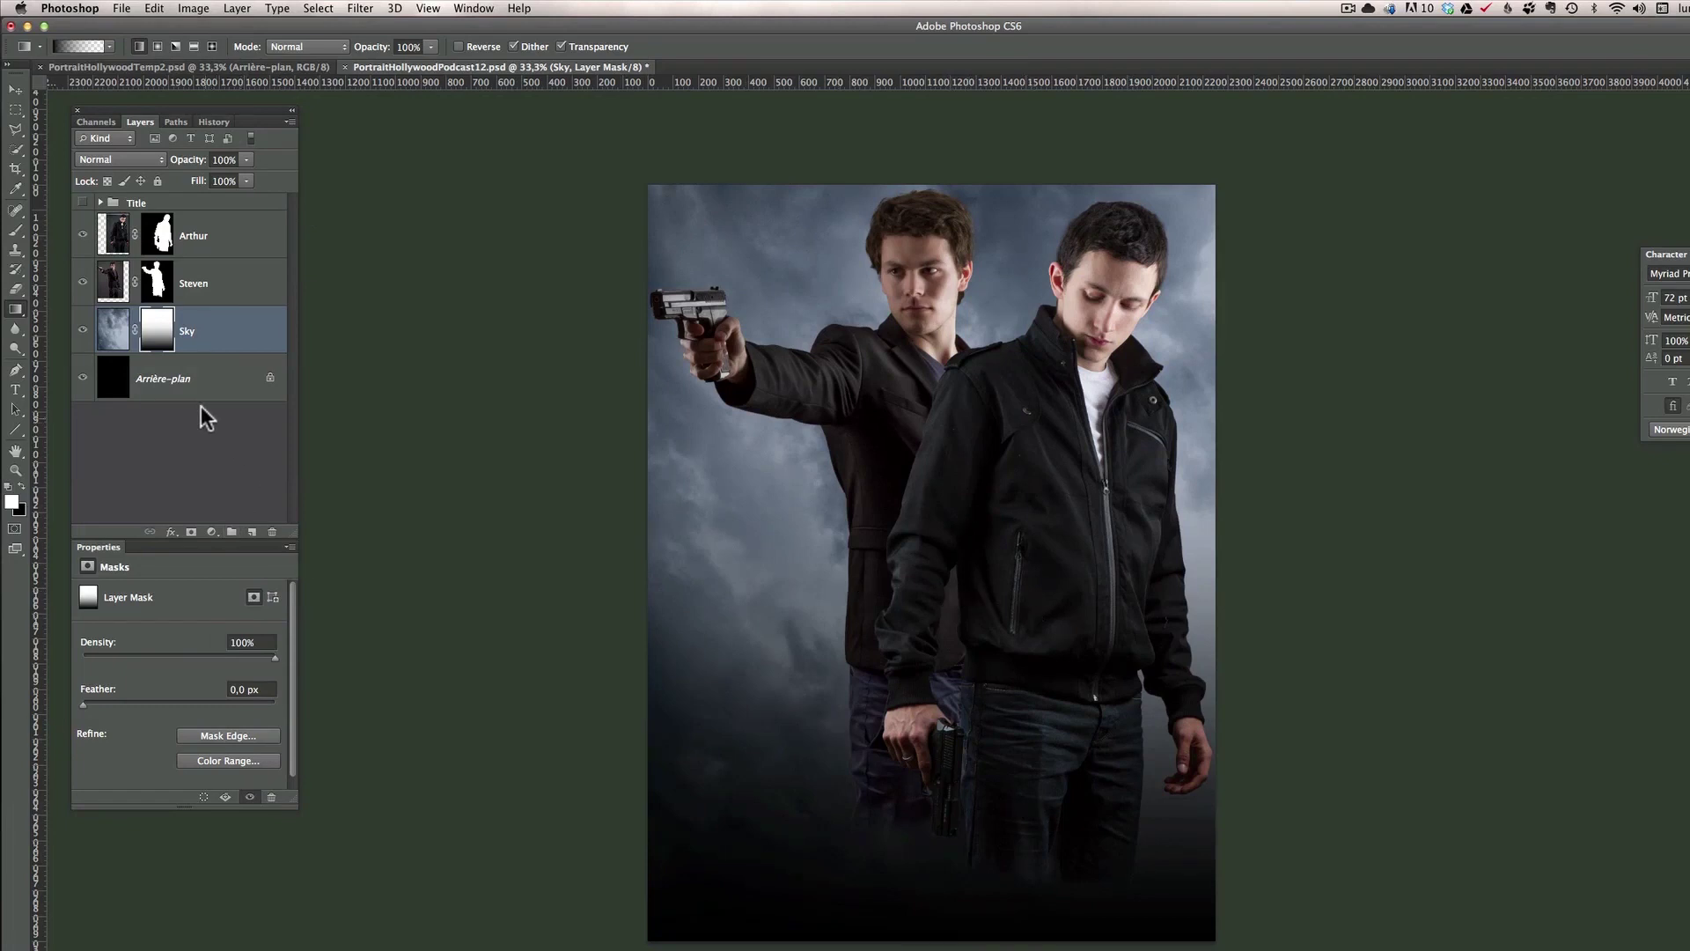
Adjust the Sky layer mask with Levels, setting the midtone input to 0.58.
{"action": "left_click", "coordinate": [152, 332]}
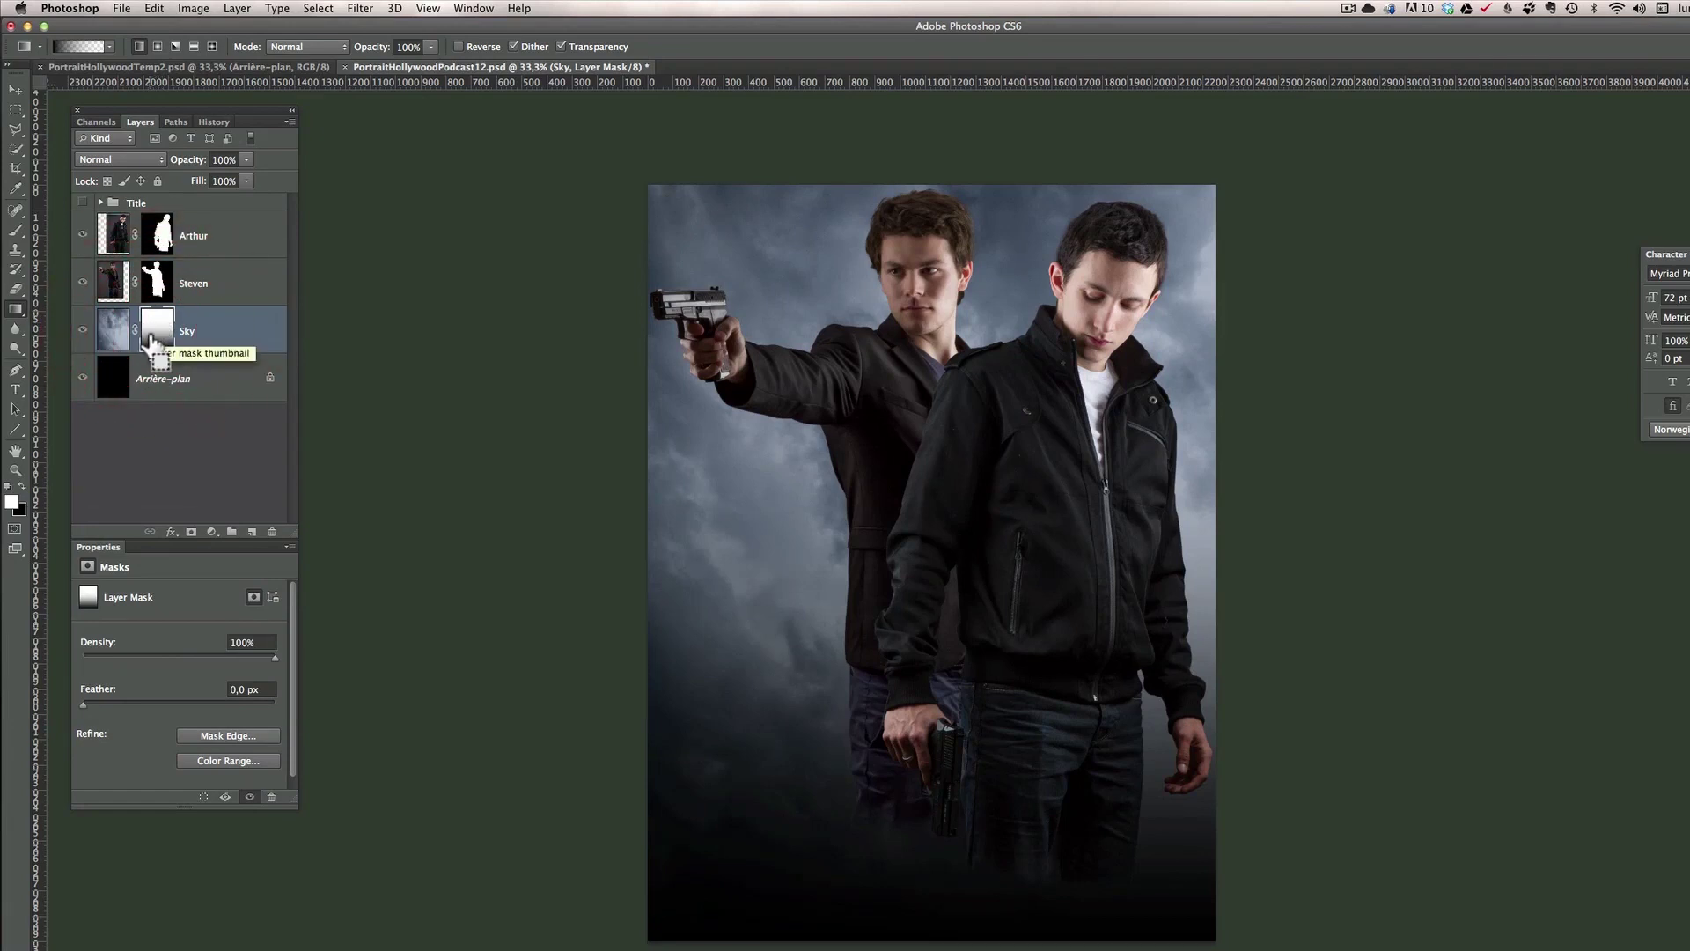
{"action": "key", "text": "super+l"}
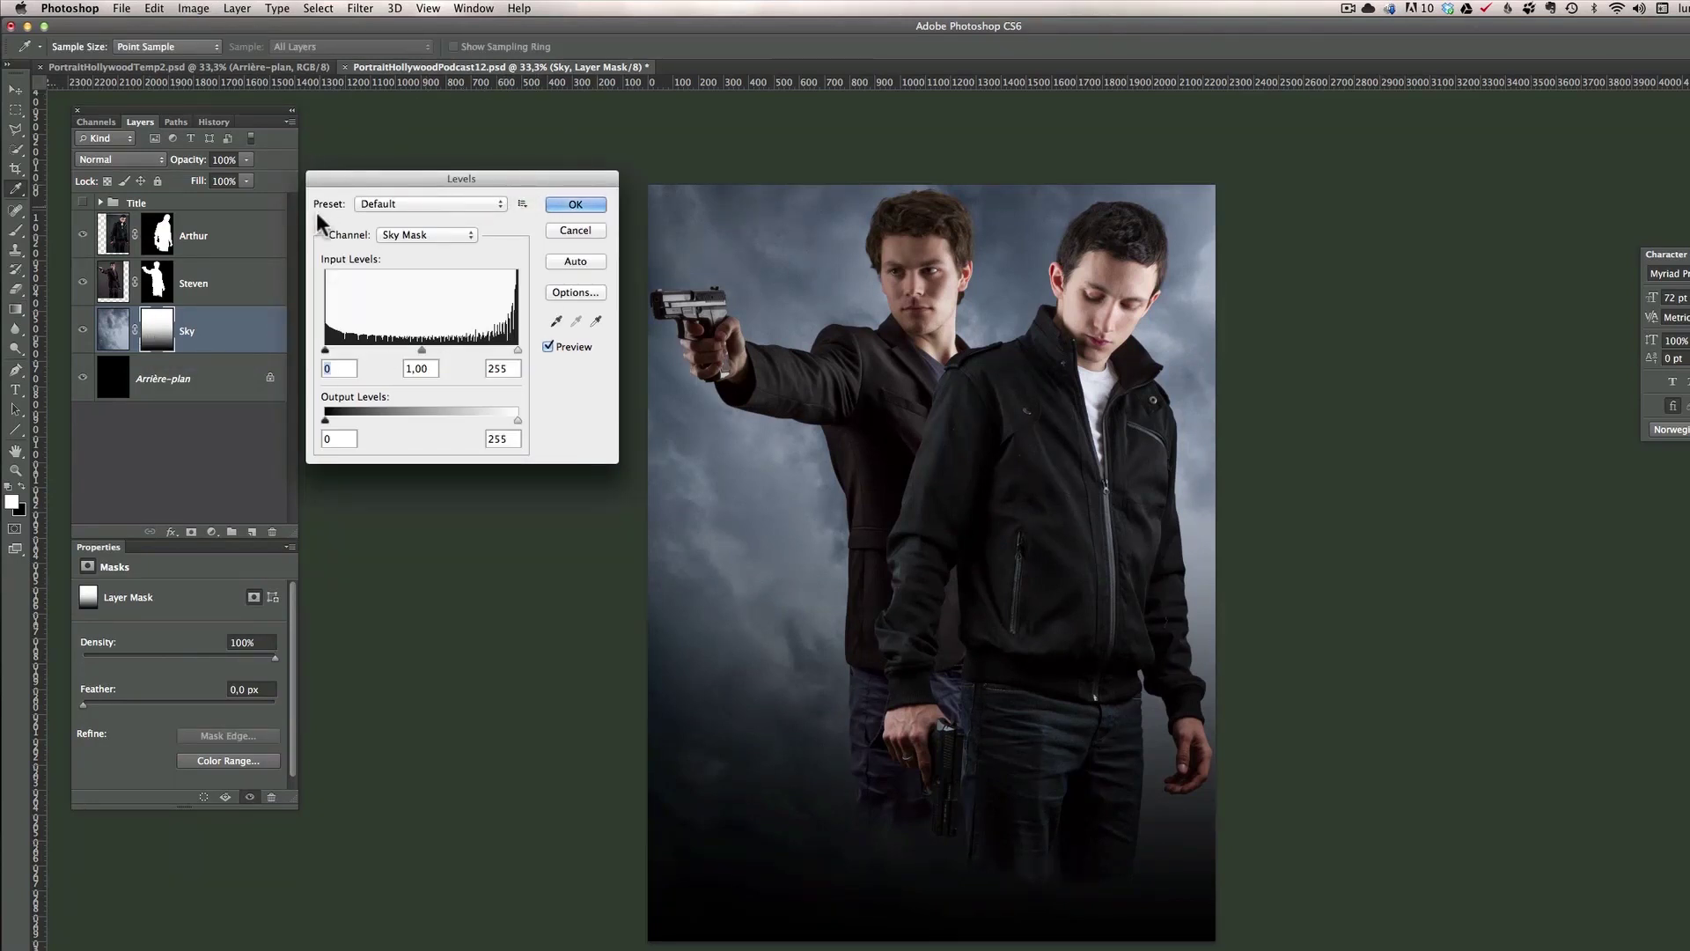
{"action": "left_click_drag", "start_coordinate": [422, 350], "coordinate": [454, 355]}
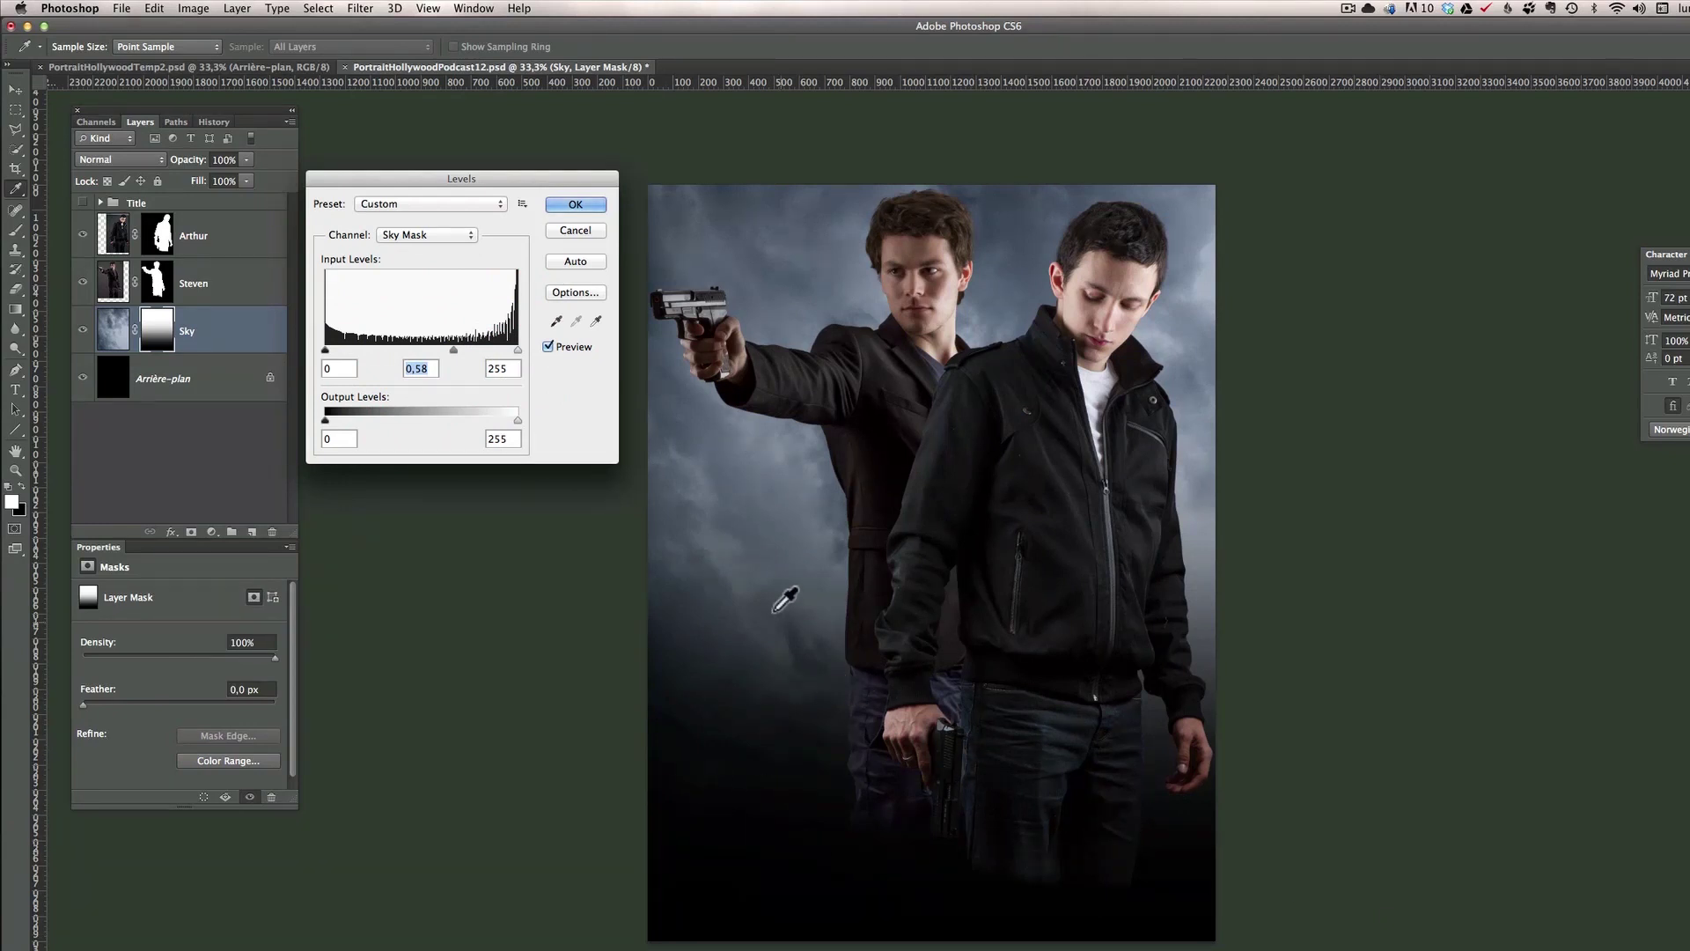
{"action": "left_click", "coordinate": [574, 204]}
{"action": "key", "text": "g"}
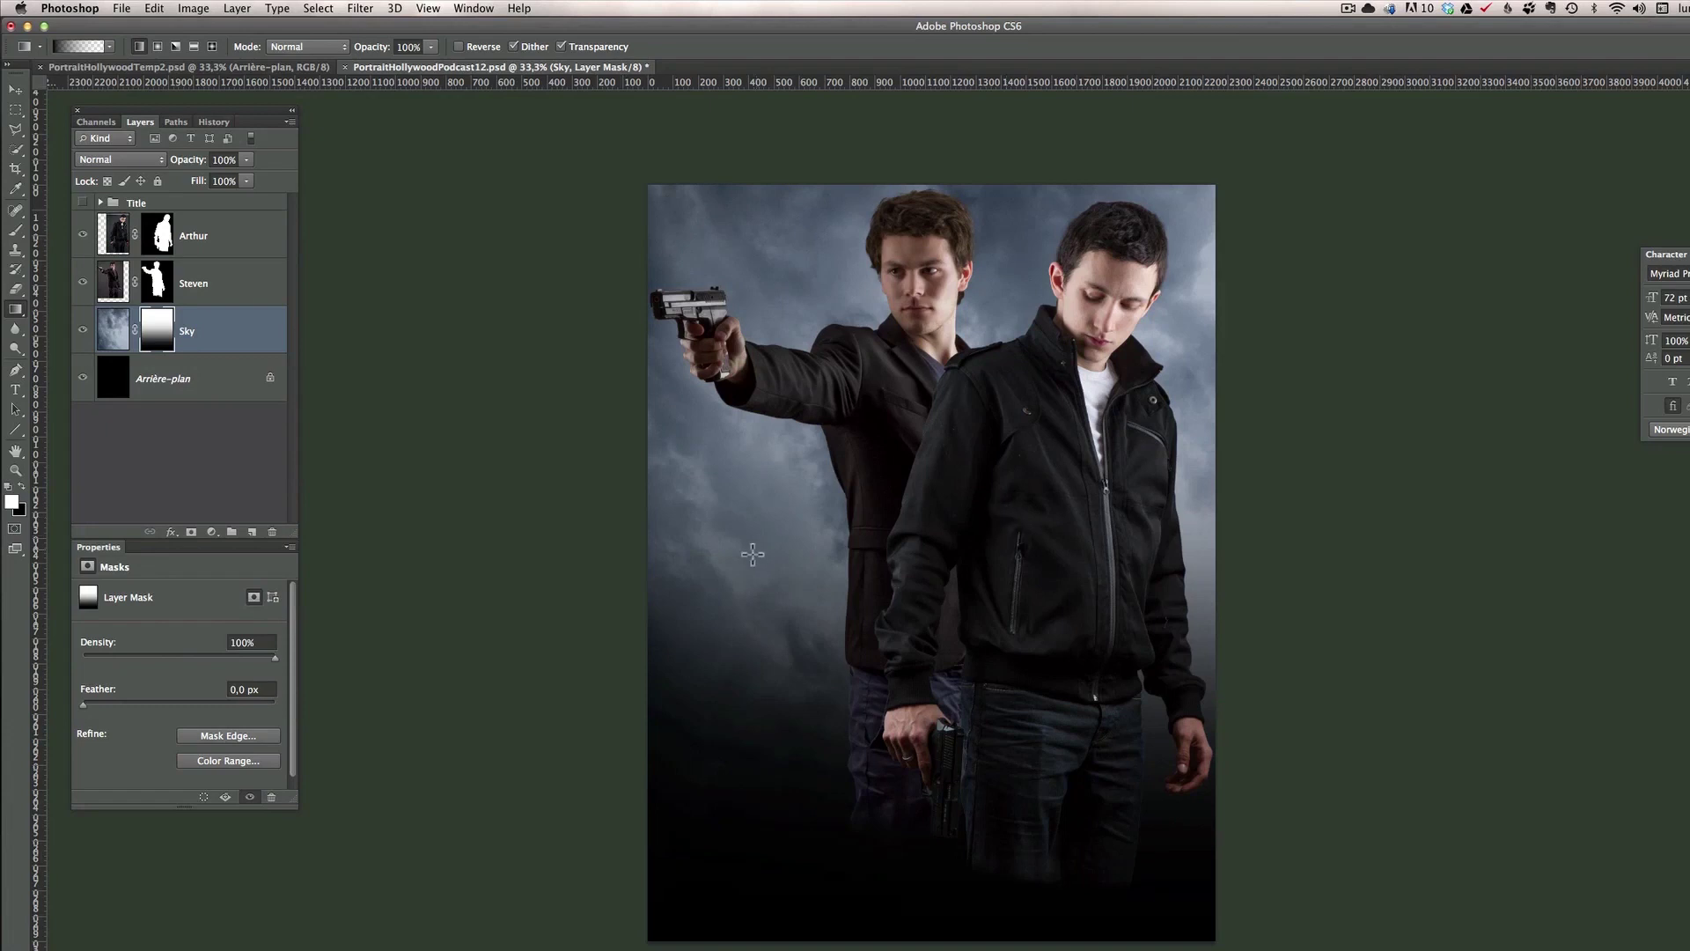
Switch to Adobe Bridge and open pantin-7_8_9_tonemapped.tif from the Pod cast 12 folder in Photoshop CS6.
{"action": "key", "text": "super+Tab"}
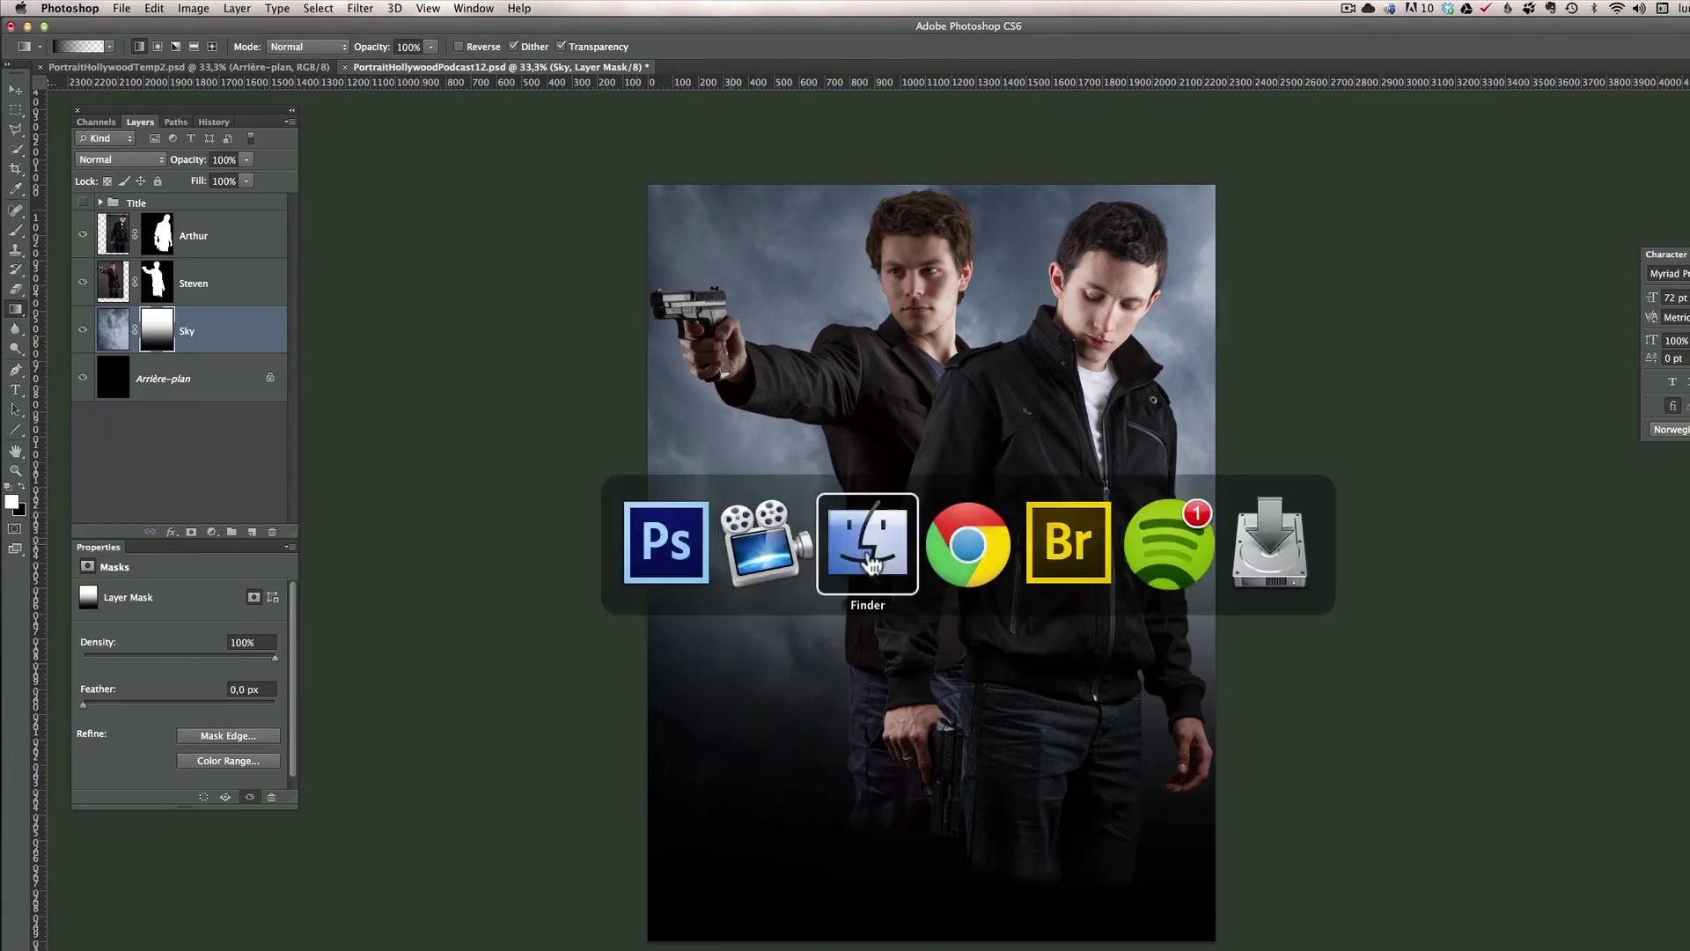
{"action": "left_click", "coordinate": [1043, 553]}
{"action": "left_click", "coordinate": [652, 297]}
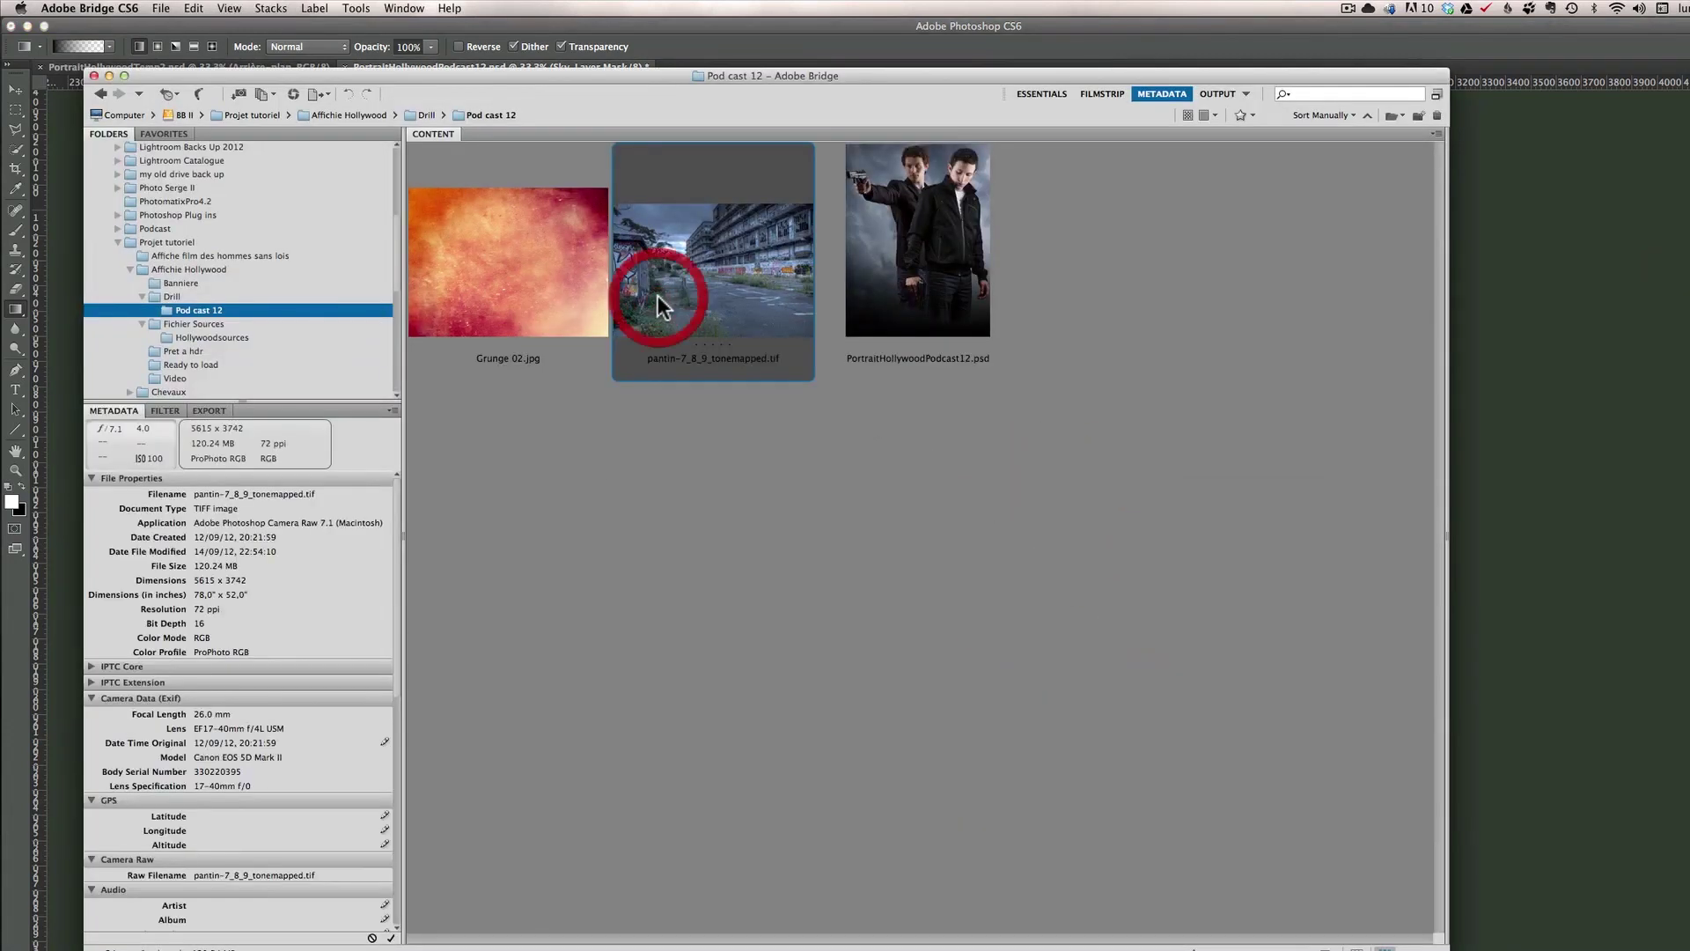
{"action": "right_click", "coordinate": [674, 293]}
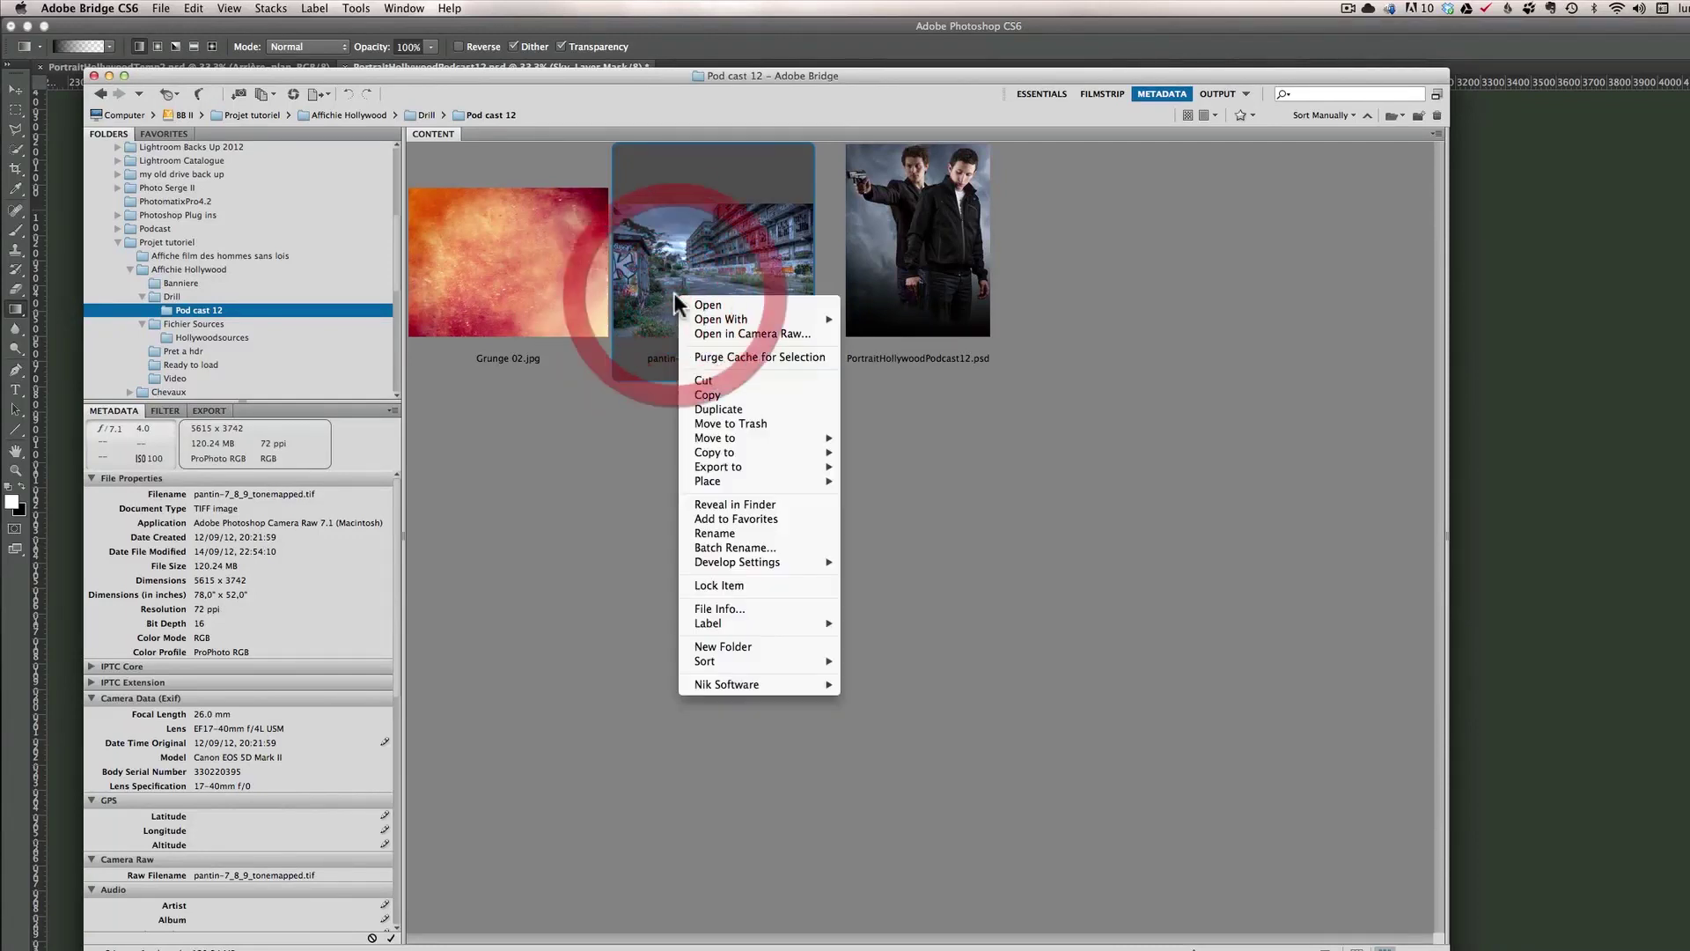
{"action": "mouse_move", "coordinate": [766, 320]}
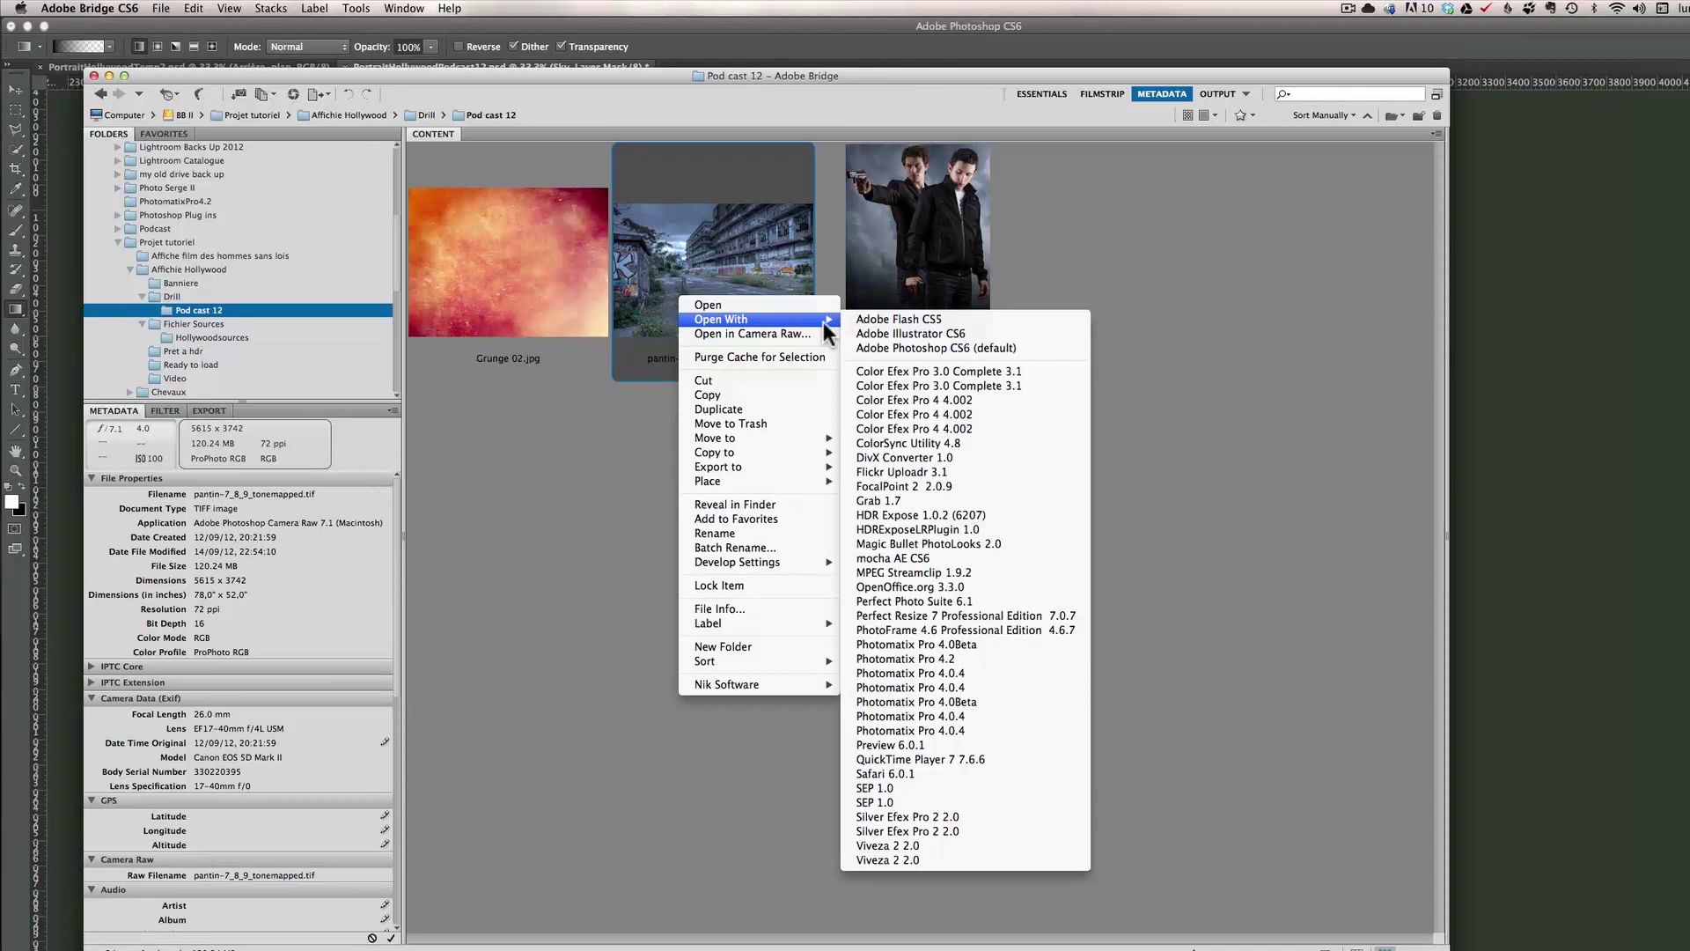
{"action": "left_click", "coordinate": [905, 347]}
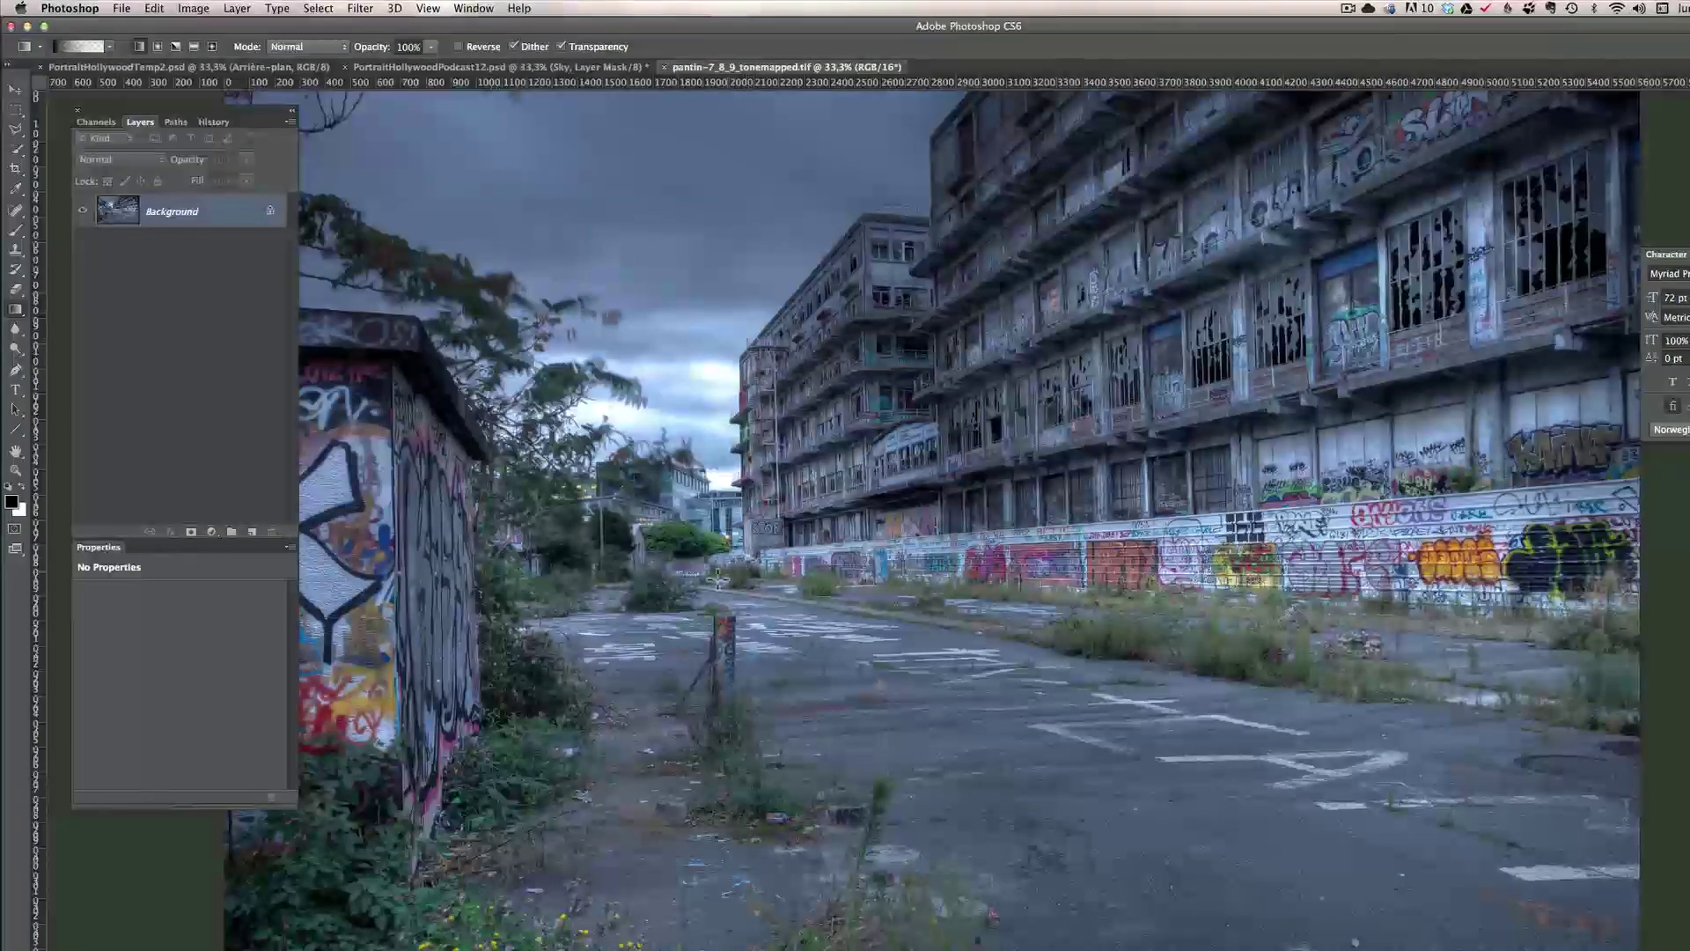
Copy the abandoned-building photo into PortraitHollywoodPodcast12.psd with the Move tool, accepting the bit-depth difference.
{"action": "key", "text": "z"}
{"action": "left_click", "coordinate": [743, 540], "text": "alt"}
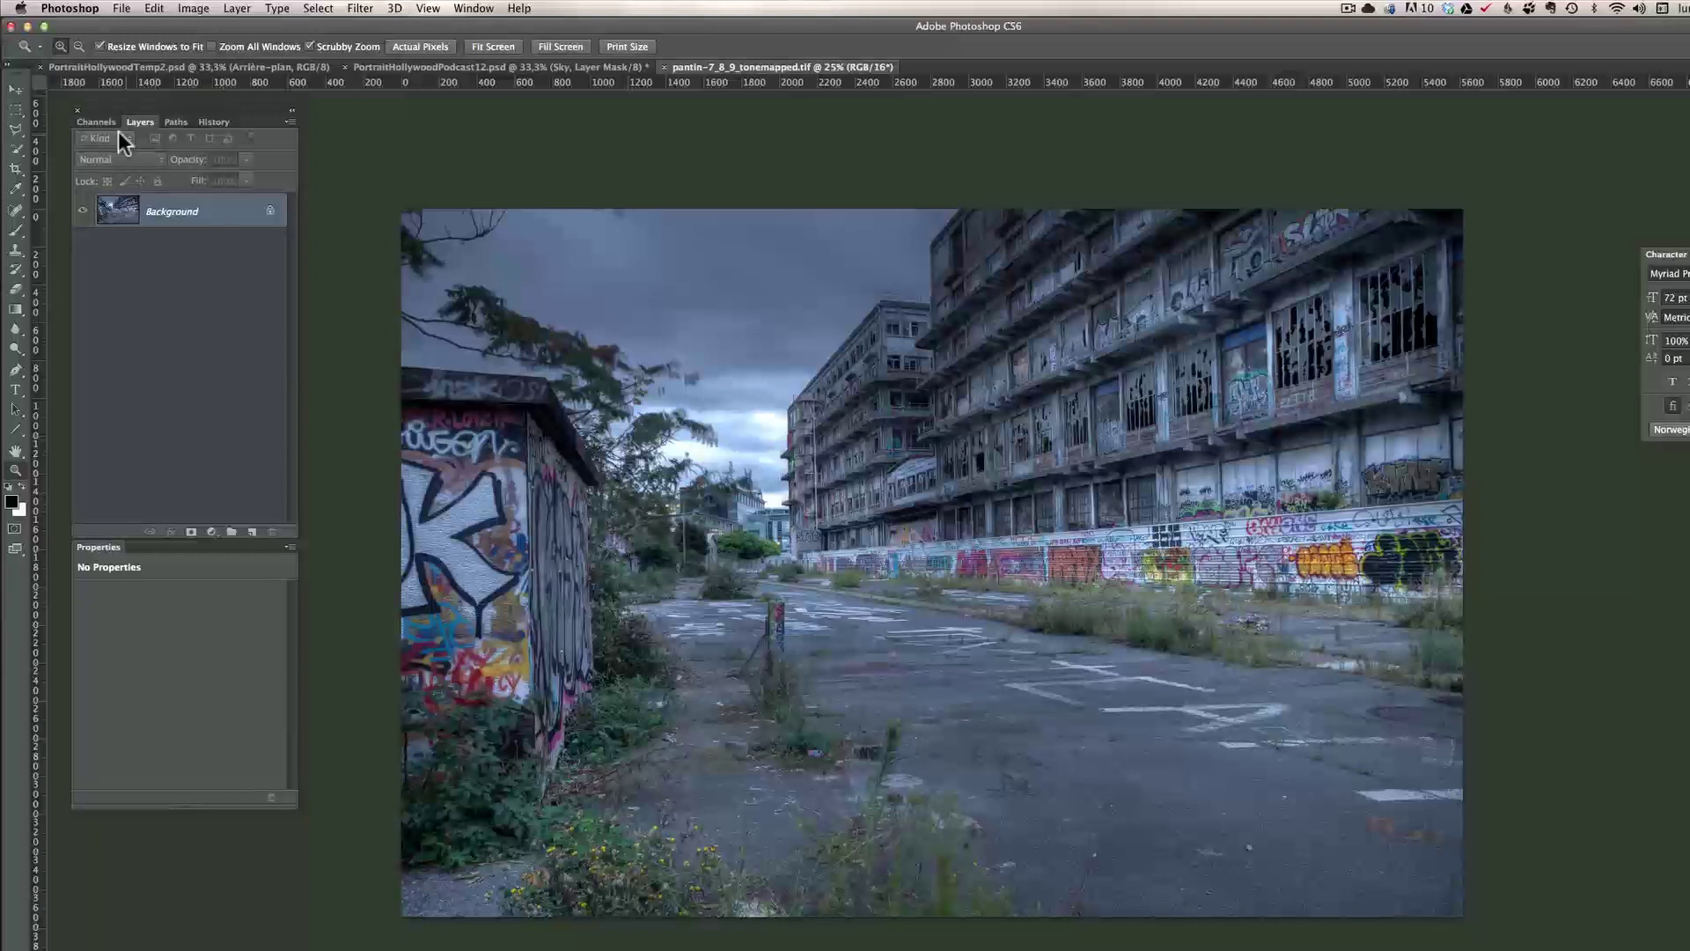
{"action": "left_click", "coordinate": [15, 89]}
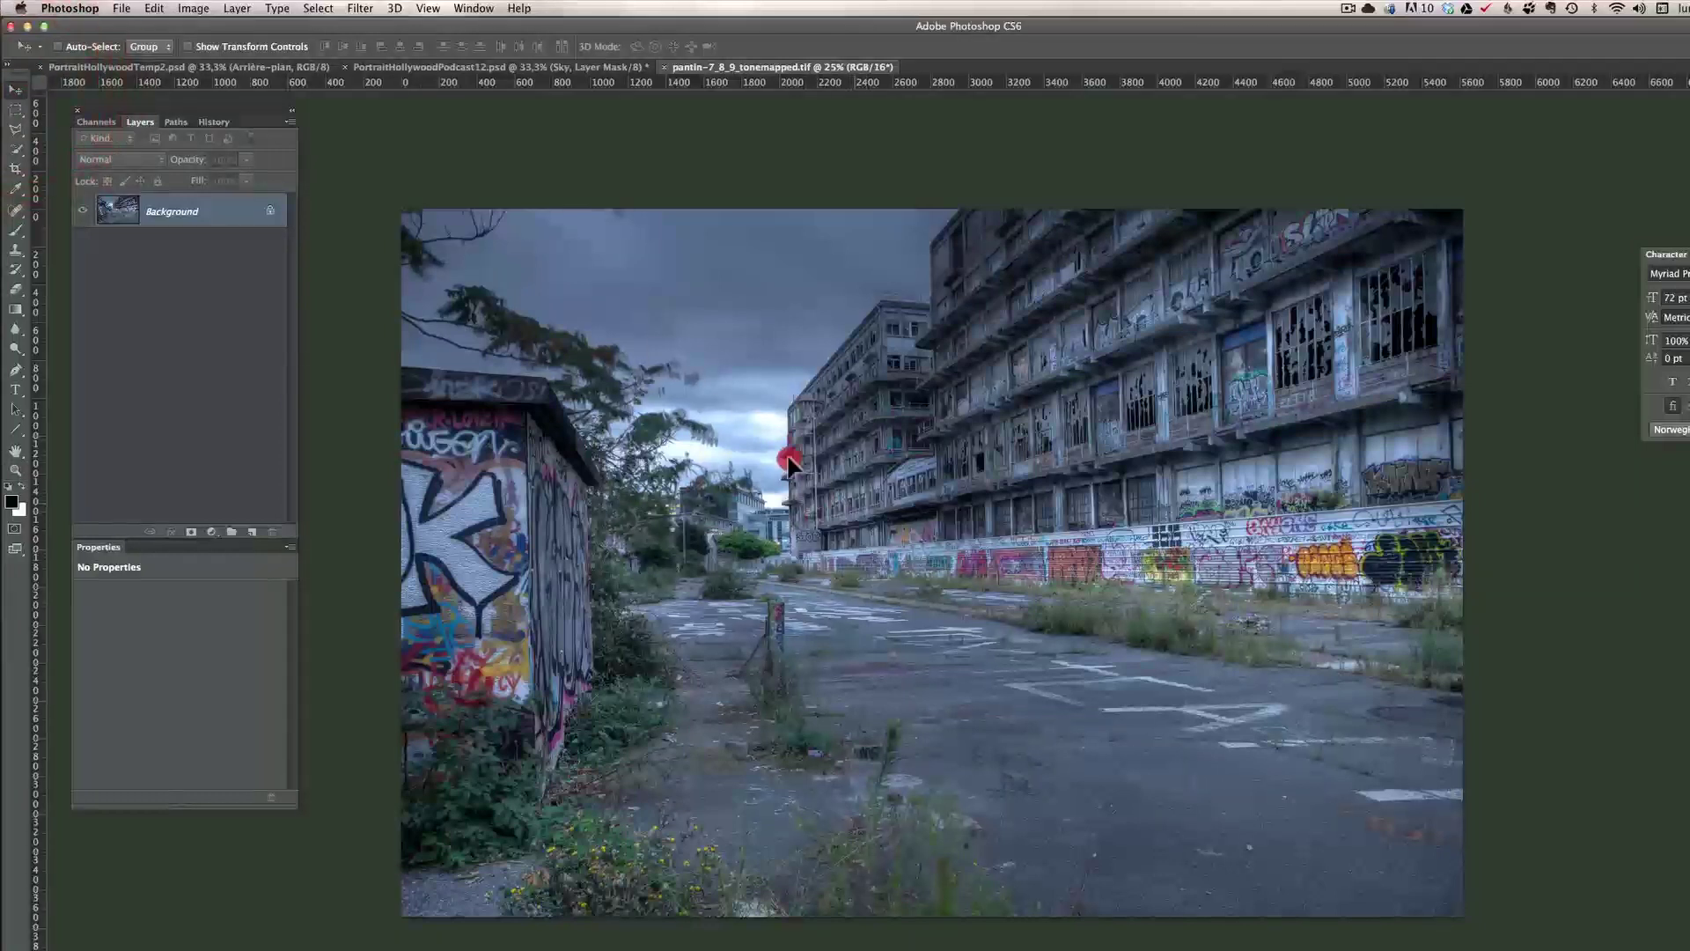
{"action": "left_click_drag", "start_coordinate": [472, 78], "coordinate": [742, 504]}
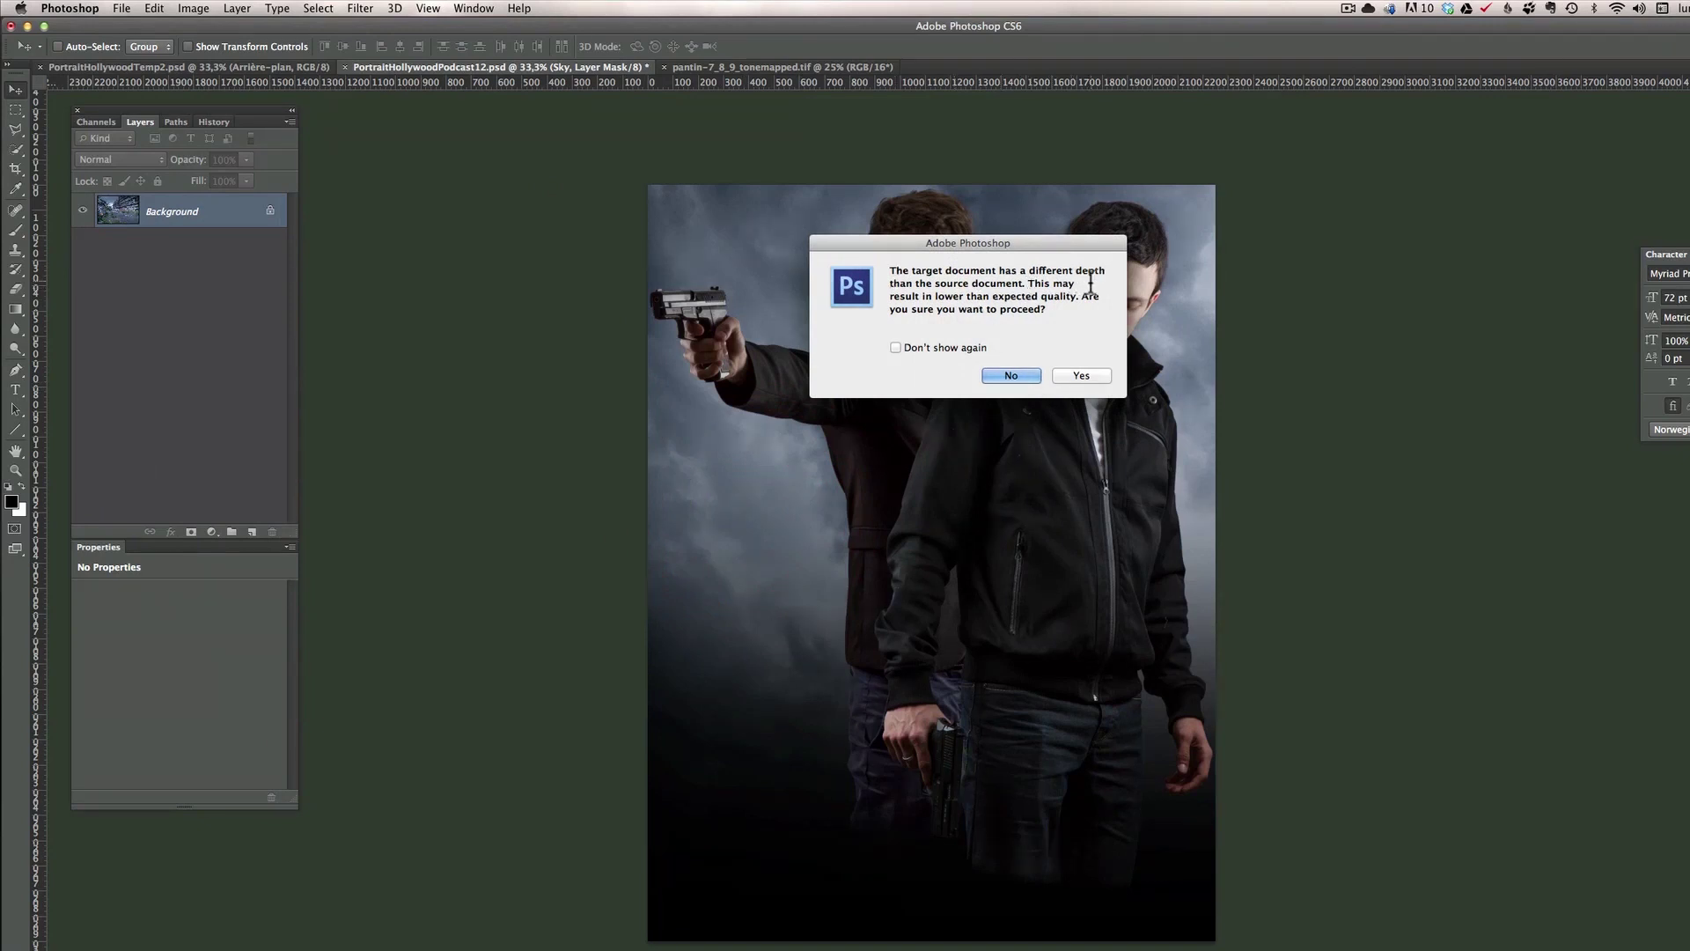
{"action": "left_click", "coordinate": [1082, 376]}
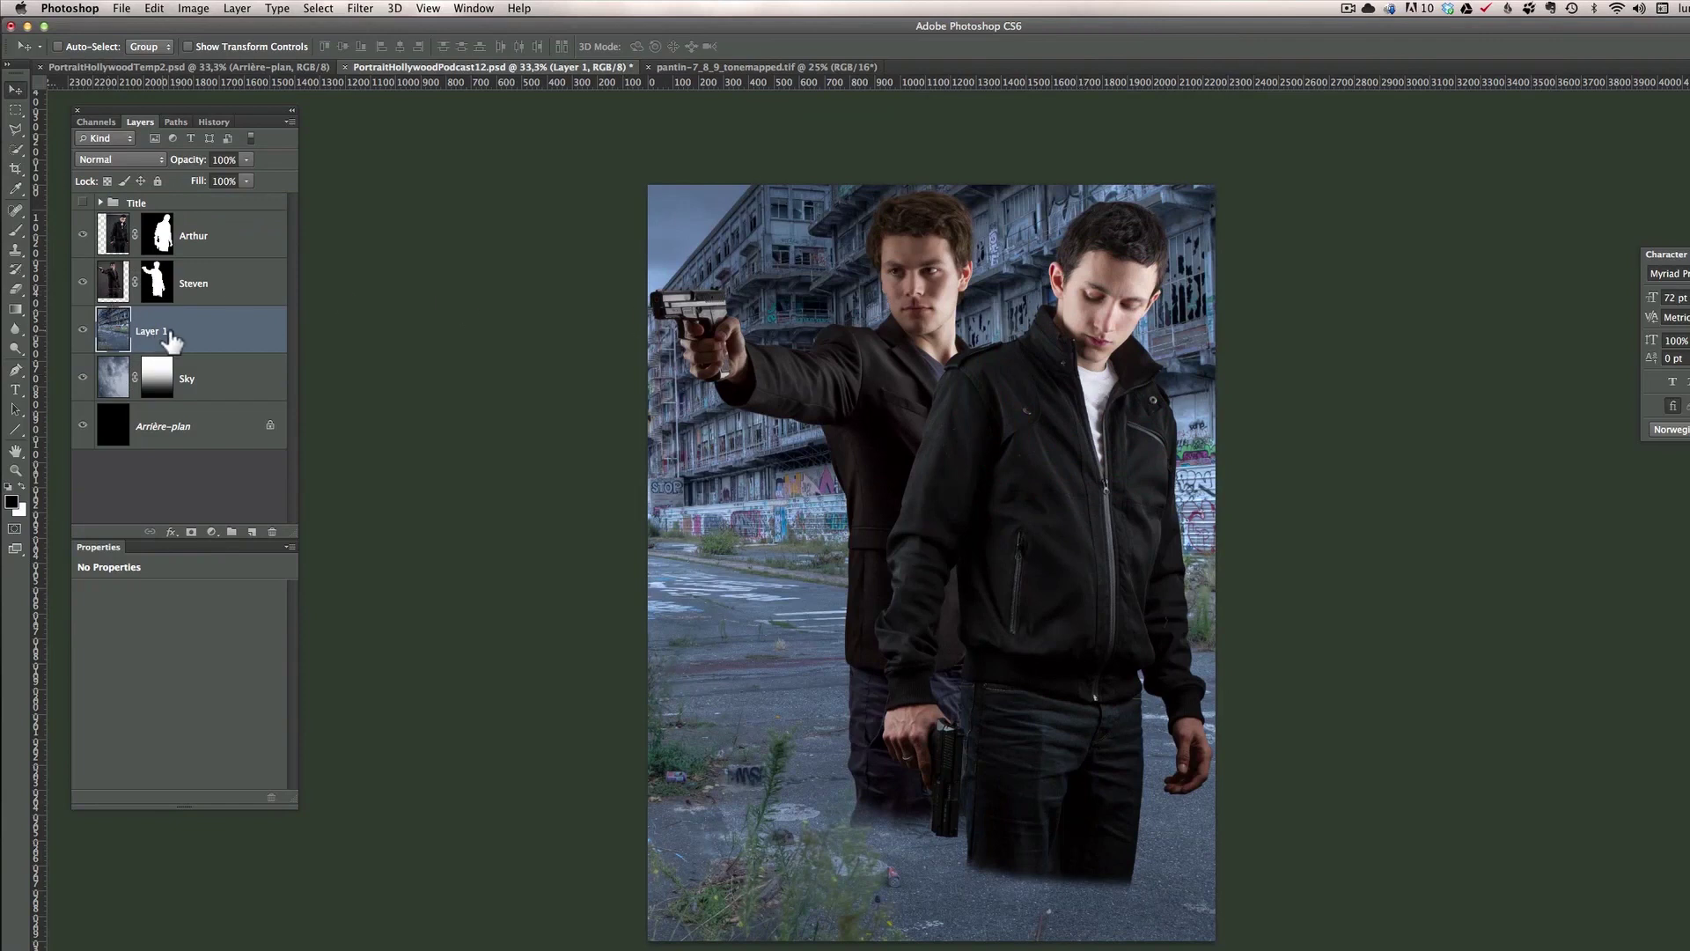
Reorder the building photo layer so it sits between the front man's layer and the layer of the man aiming the gun.
{"action": "mouse_move", "coordinate": [189, 339]}
{"action": "left_mouse_down"}
{"action": "mouse_move", "coordinate": [182, 291]}
{"action": "mouse_move", "coordinate": [185, 326]}
{"action": "left_mouse_up"}
{"action": "key", "text": "z"}
{"action": "left_click", "coordinate": [889, 539], "text": "alt"}
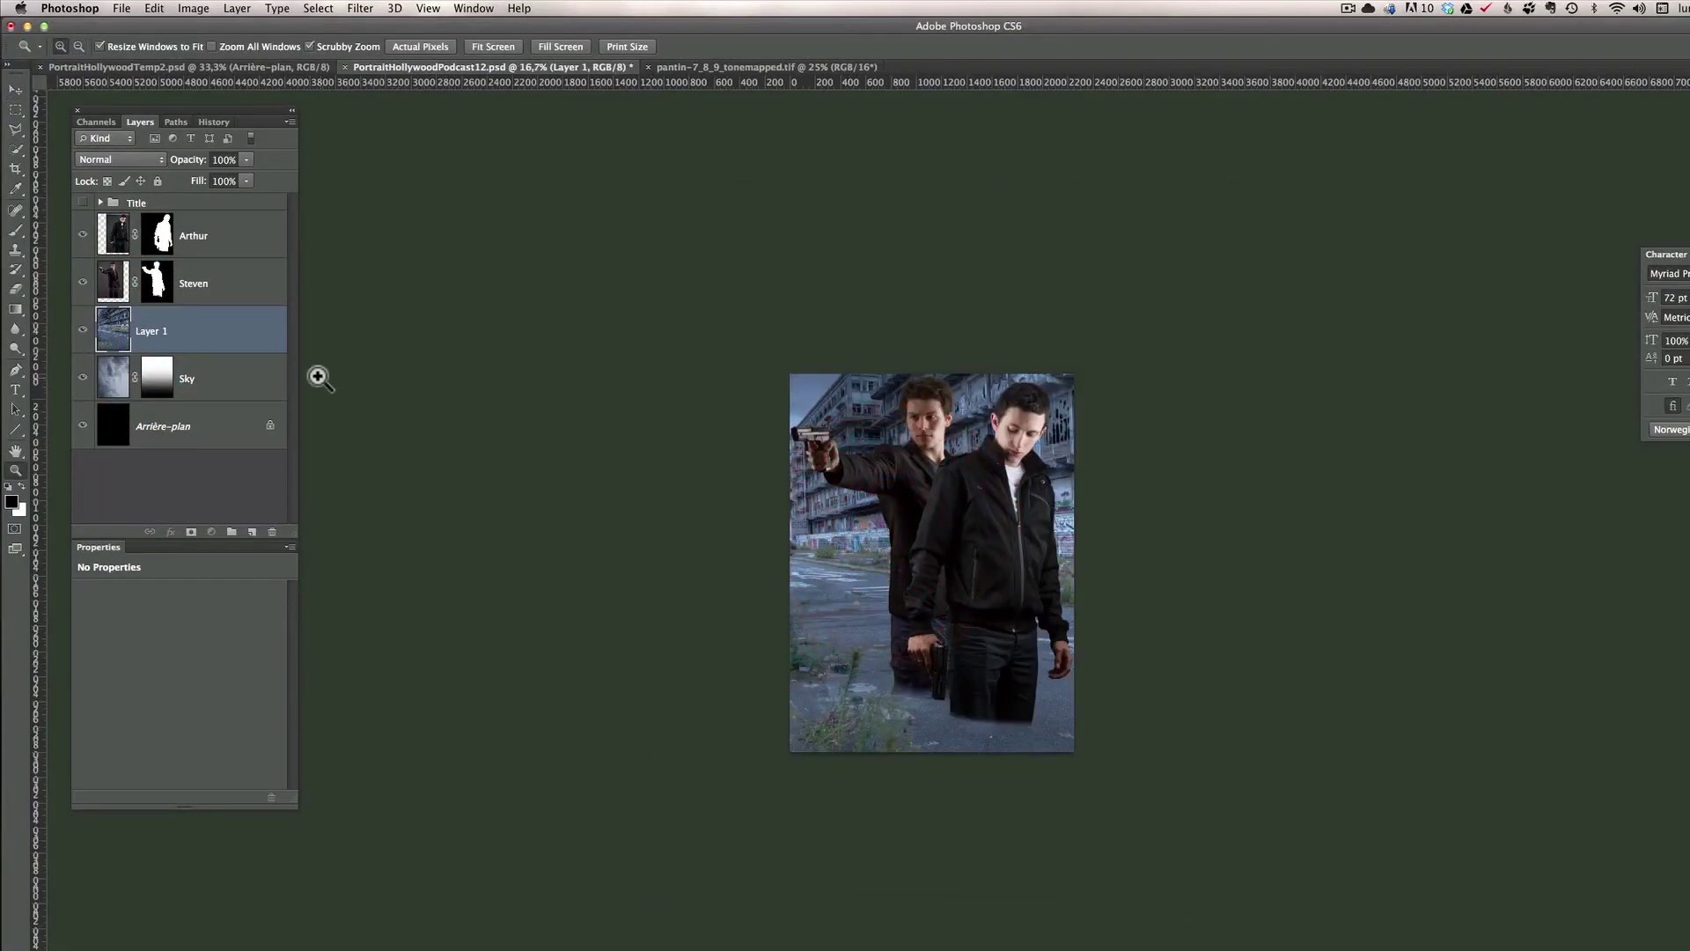
{"action": "left_click_drag", "start_coordinate": [208, 332], "coordinate": [220, 273]}
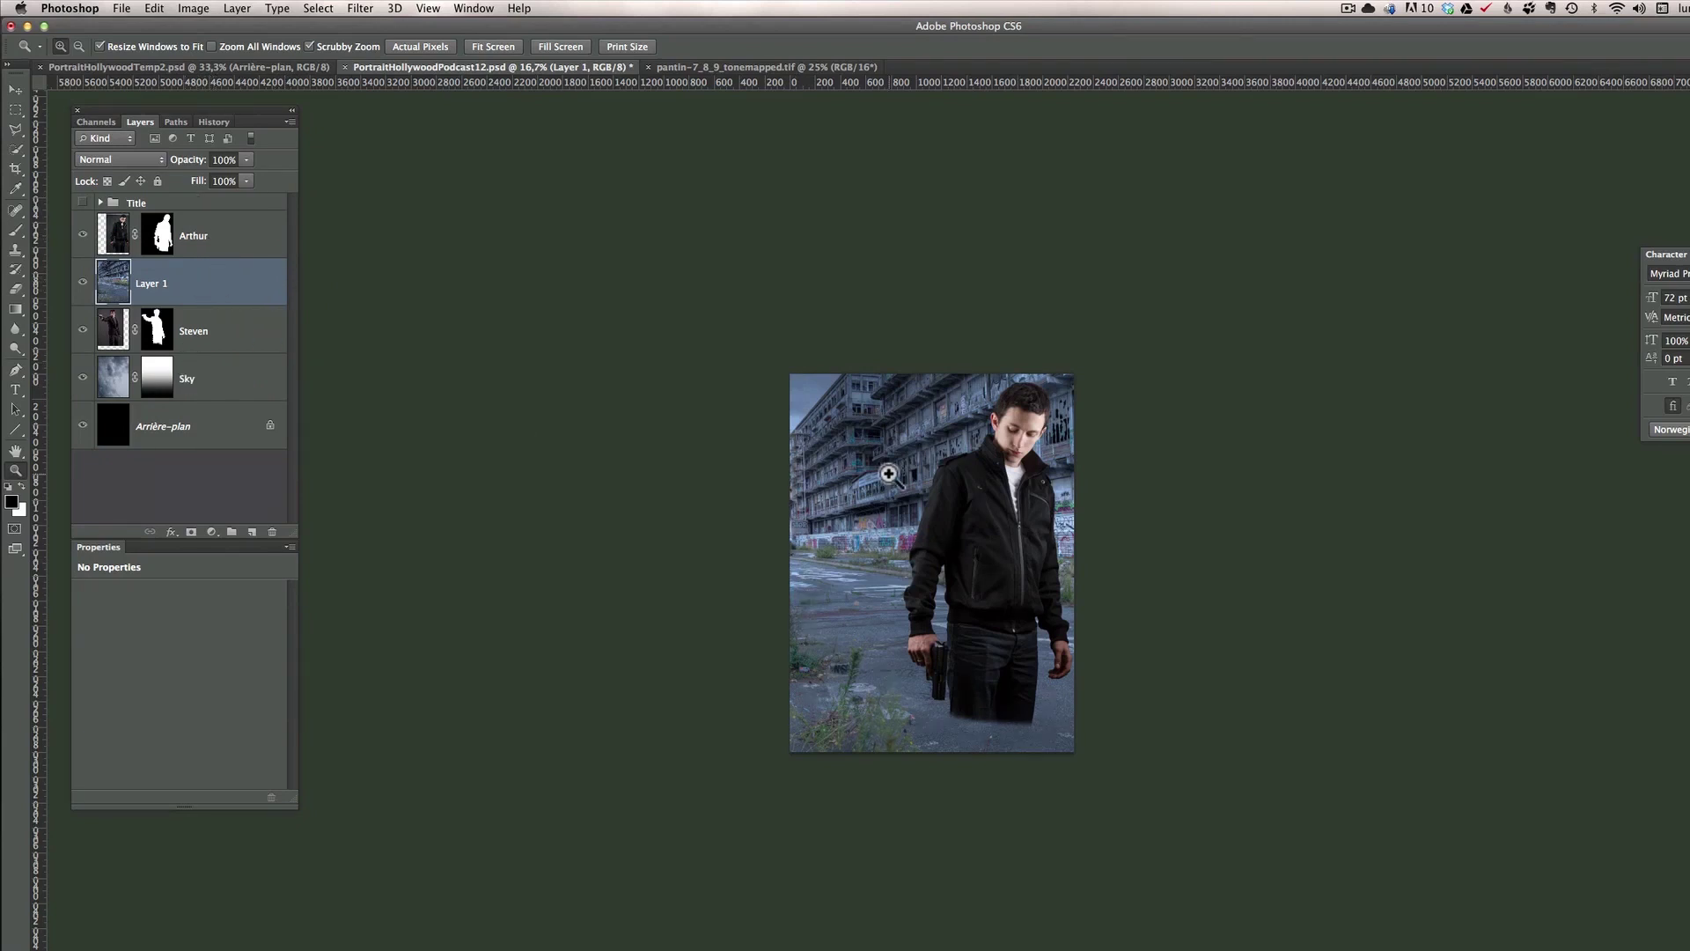
Scale the building photo down to 23.81% with Free Transform and place it against the poster's left edge, beside the front man's legs.
{"action": "key", "text": "super+t"}
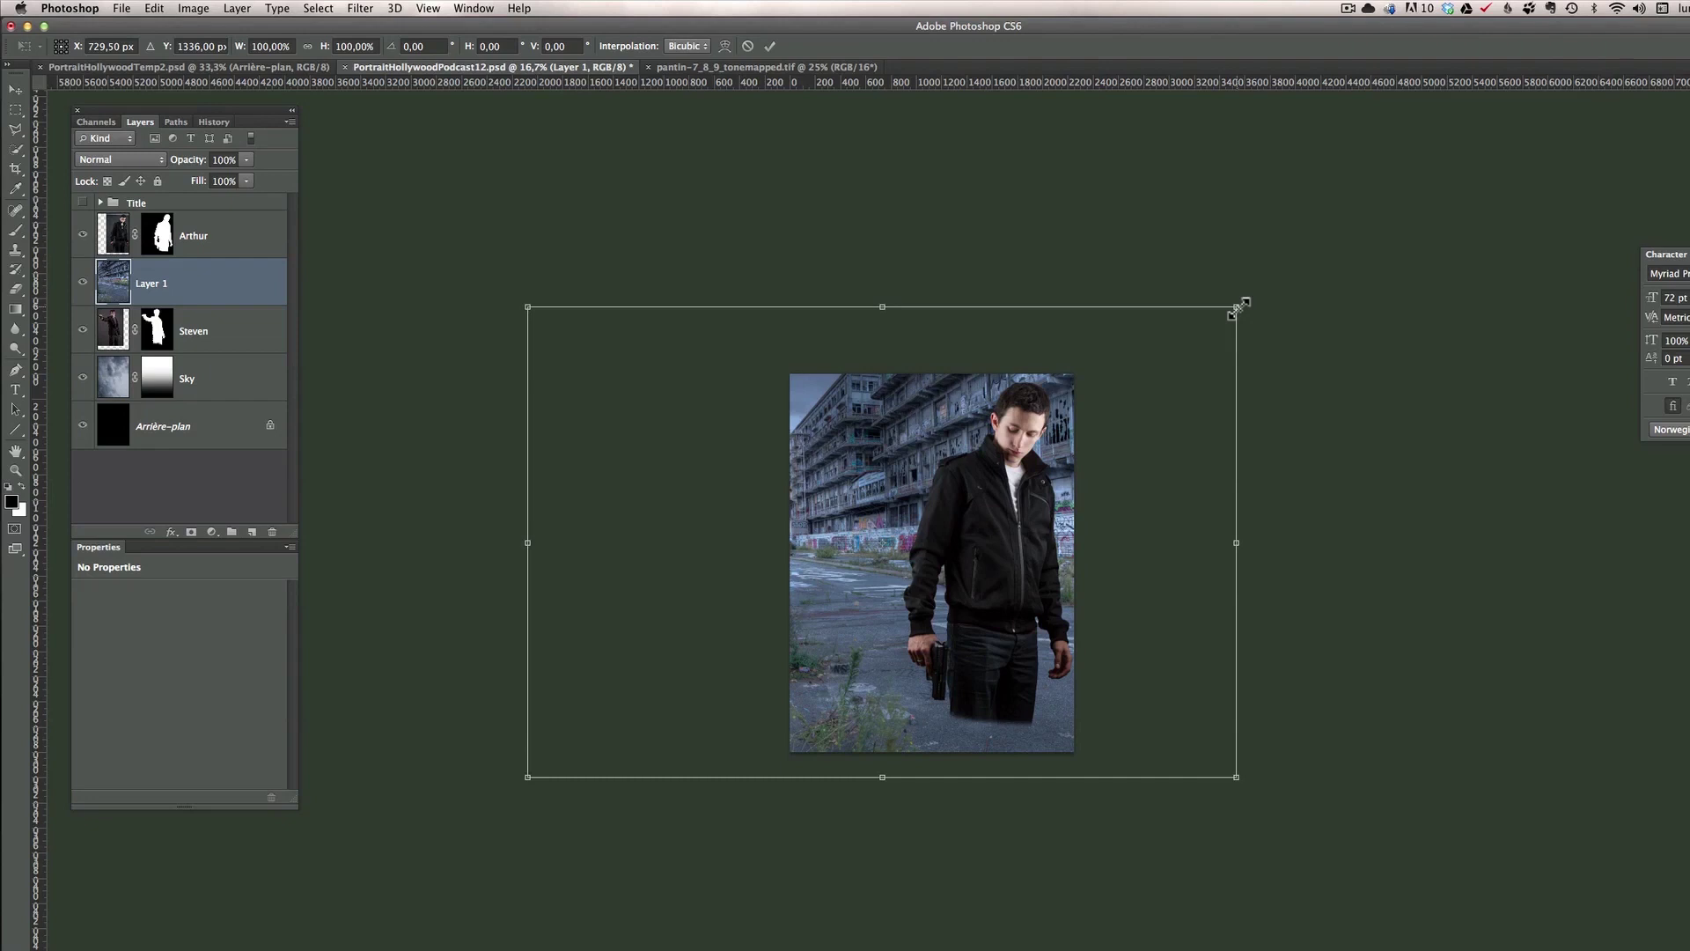
{"action": "left_click_drag", "start_coordinate": [1237, 308], "coordinate": [967, 486]}
{"action": "mouse_move", "coordinate": [875, 550]}
{"action": "left_mouse_down"}
{"action": "mouse_move", "coordinate": [861, 604]}
{"action": "mouse_move", "coordinate": [875, 607]}
{"action": "mouse_move", "coordinate": [872, 546]}
{"action": "mouse_move", "coordinate": [849, 534]}
{"action": "mouse_move", "coordinate": [840, 656]}
{"action": "left_mouse_up"}
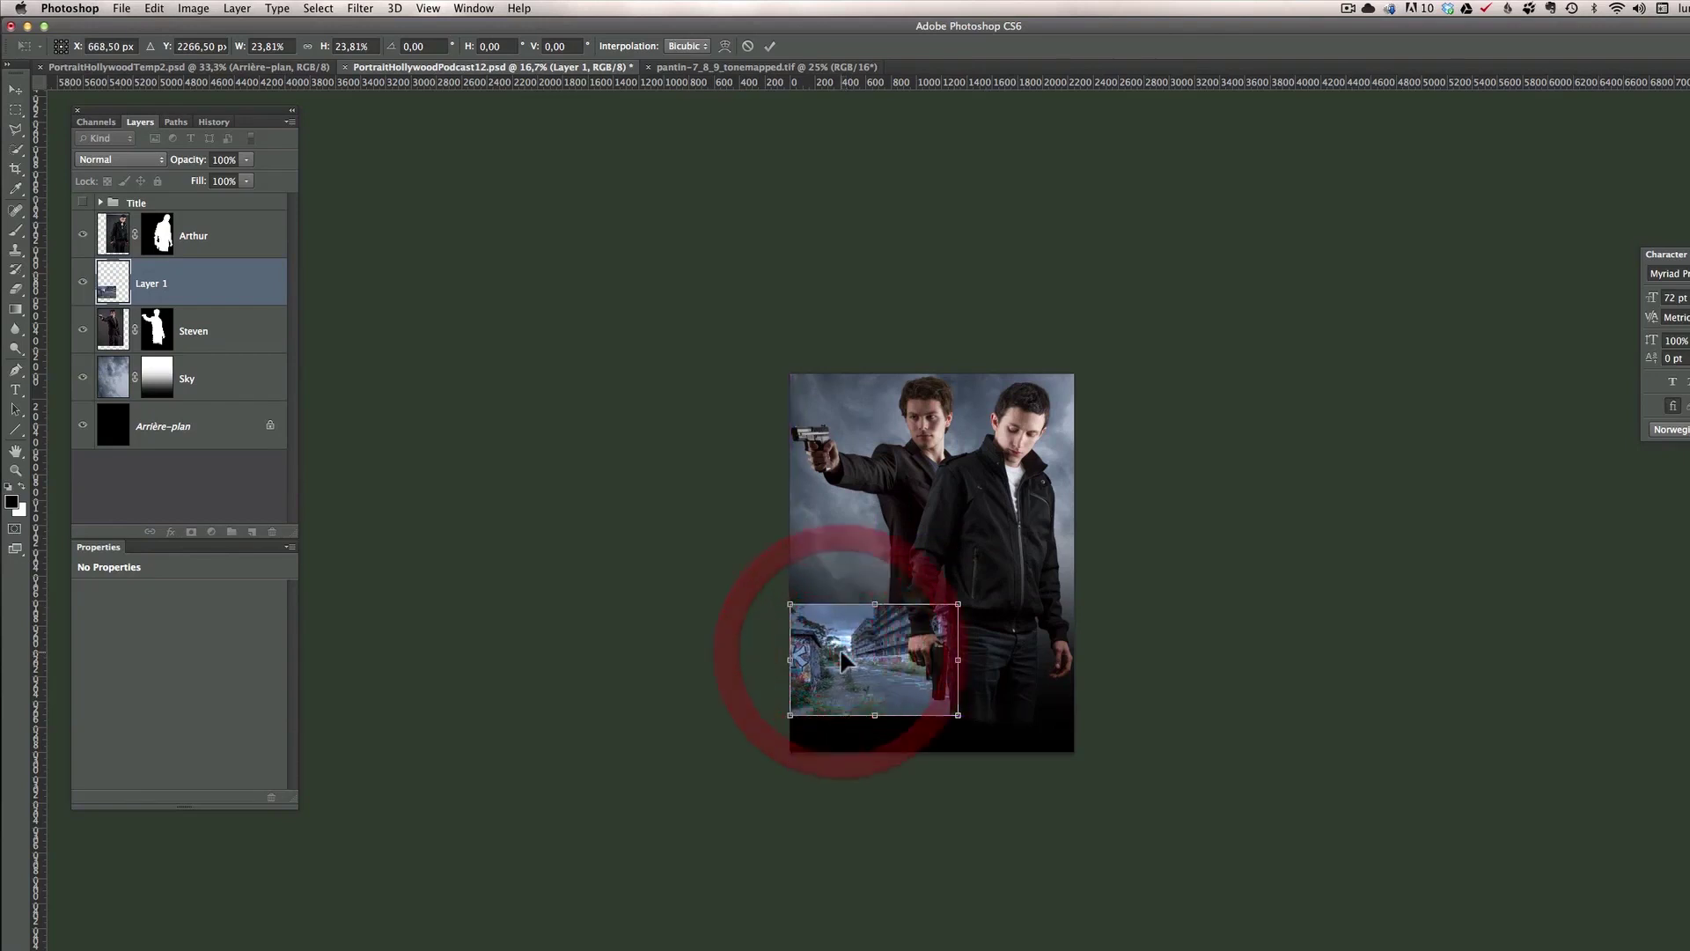
Add a layer mask to the scaled-down building photo layer.
{"action": "key", "text": "z"}
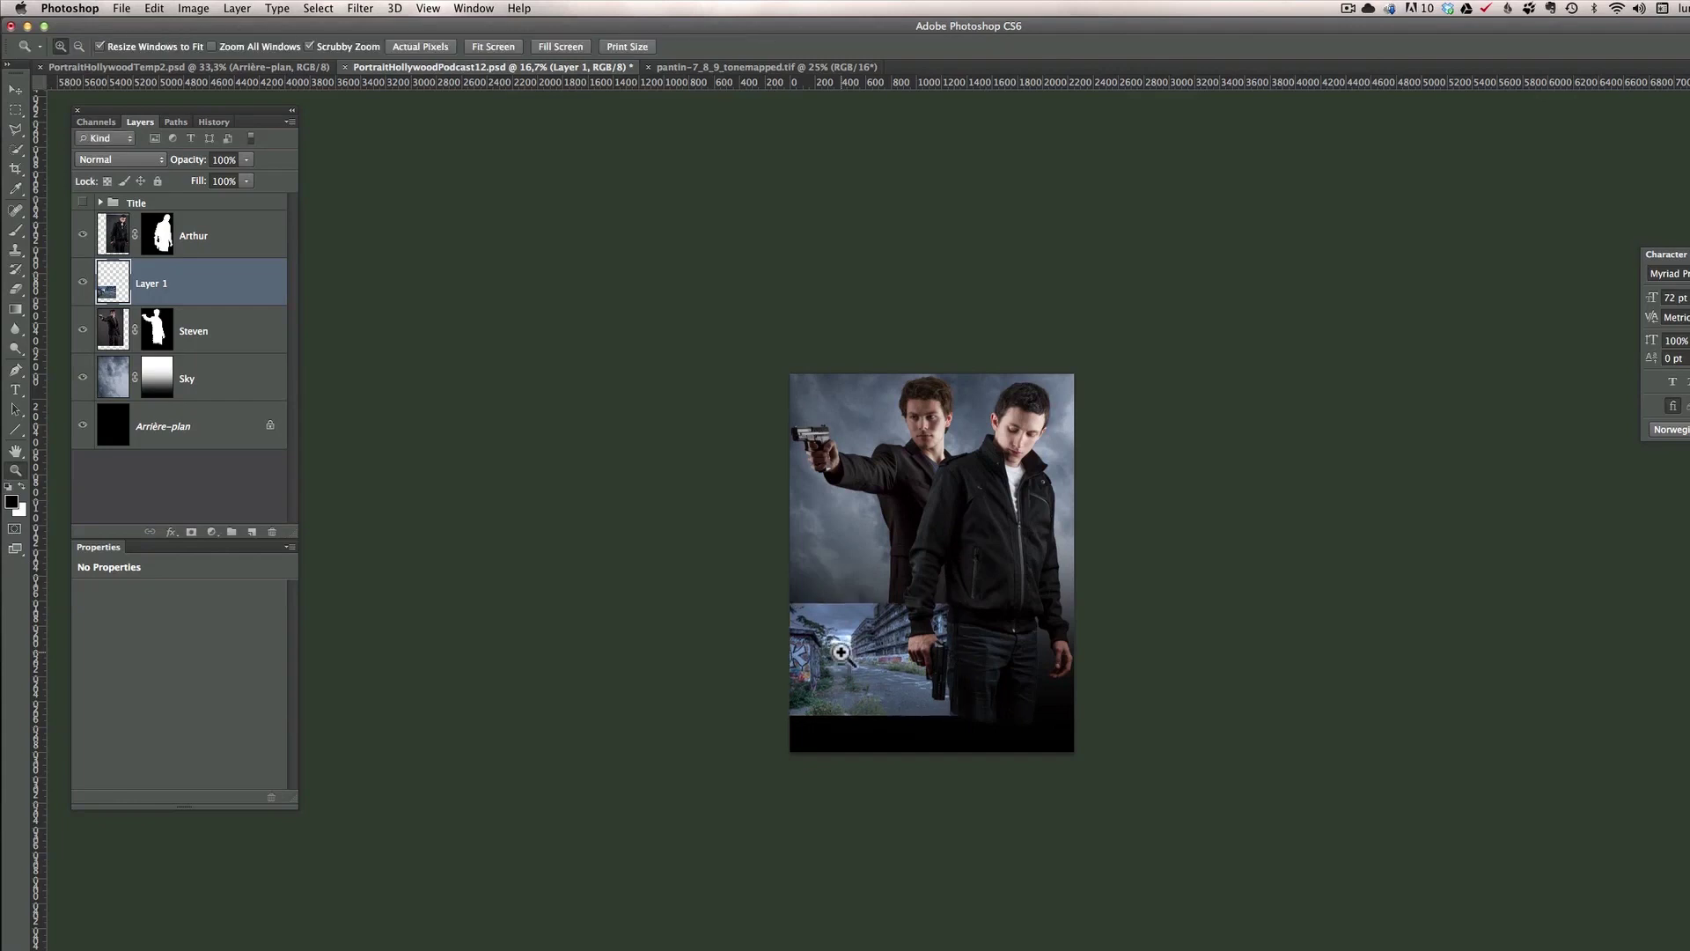
{"action": "left_click", "coordinate": [856, 647]}
{"action": "left_click", "coordinate": [802, 680]}
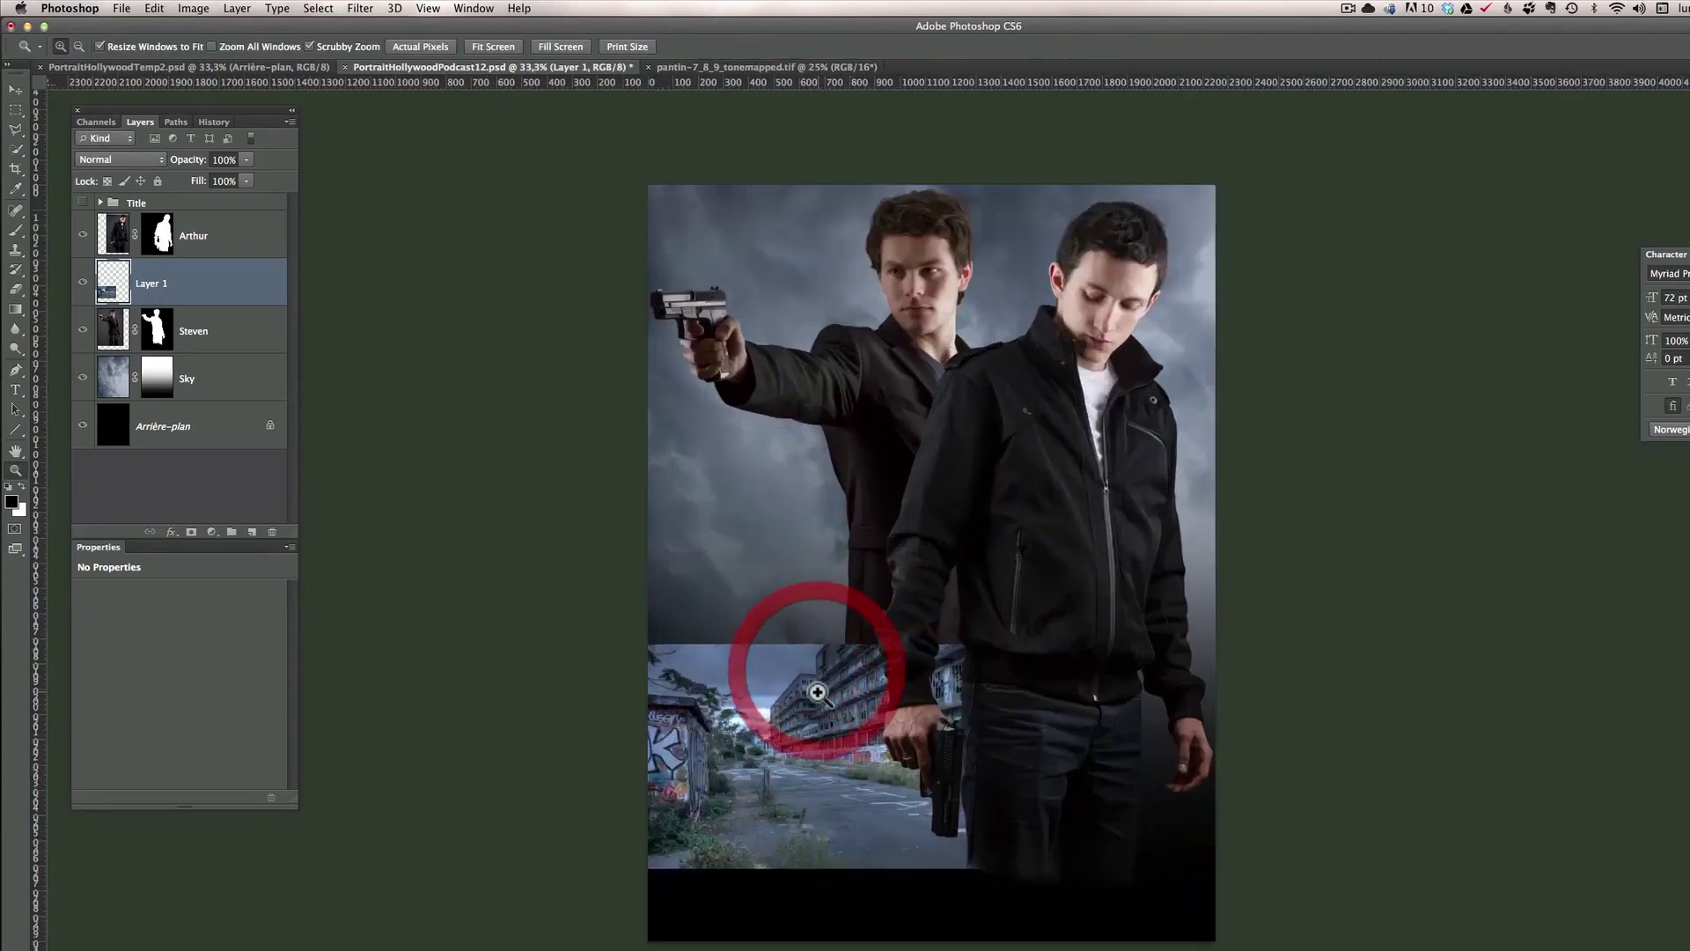
{"action": "left_click", "coordinate": [798, 711]}
{"action": "left_click_drag", "start_coordinate": [798, 711], "coordinate": [774, 517]}
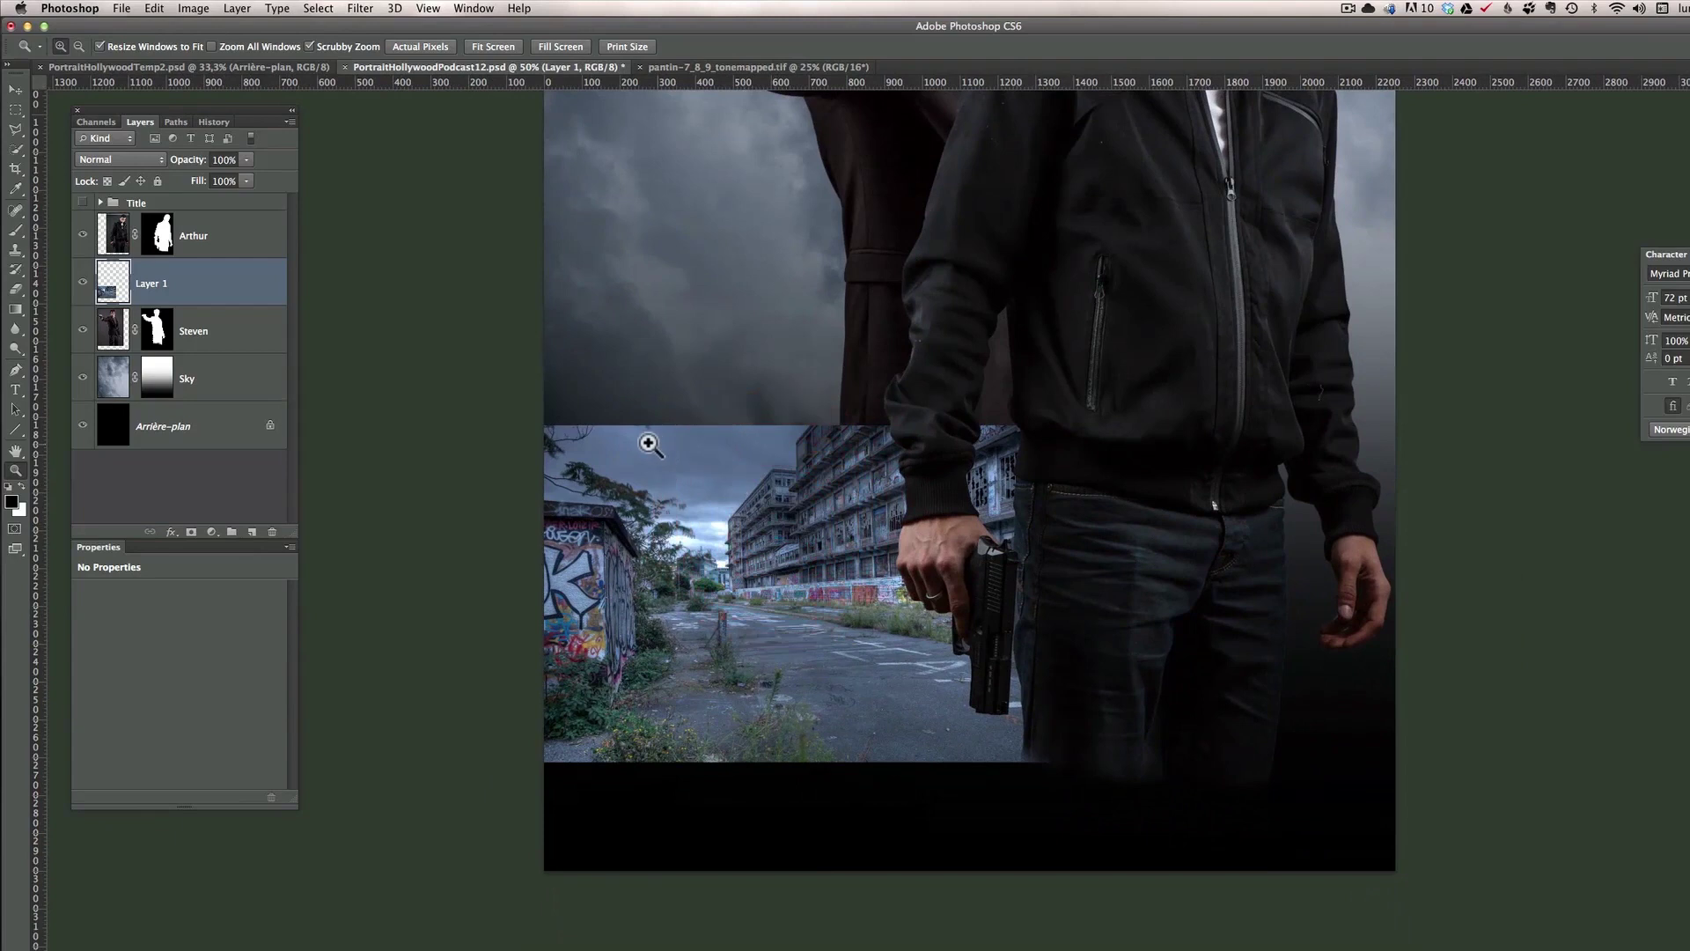
{"action": "left_click_drag", "start_coordinate": [1143, 449], "coordinate": [1094, 516]}
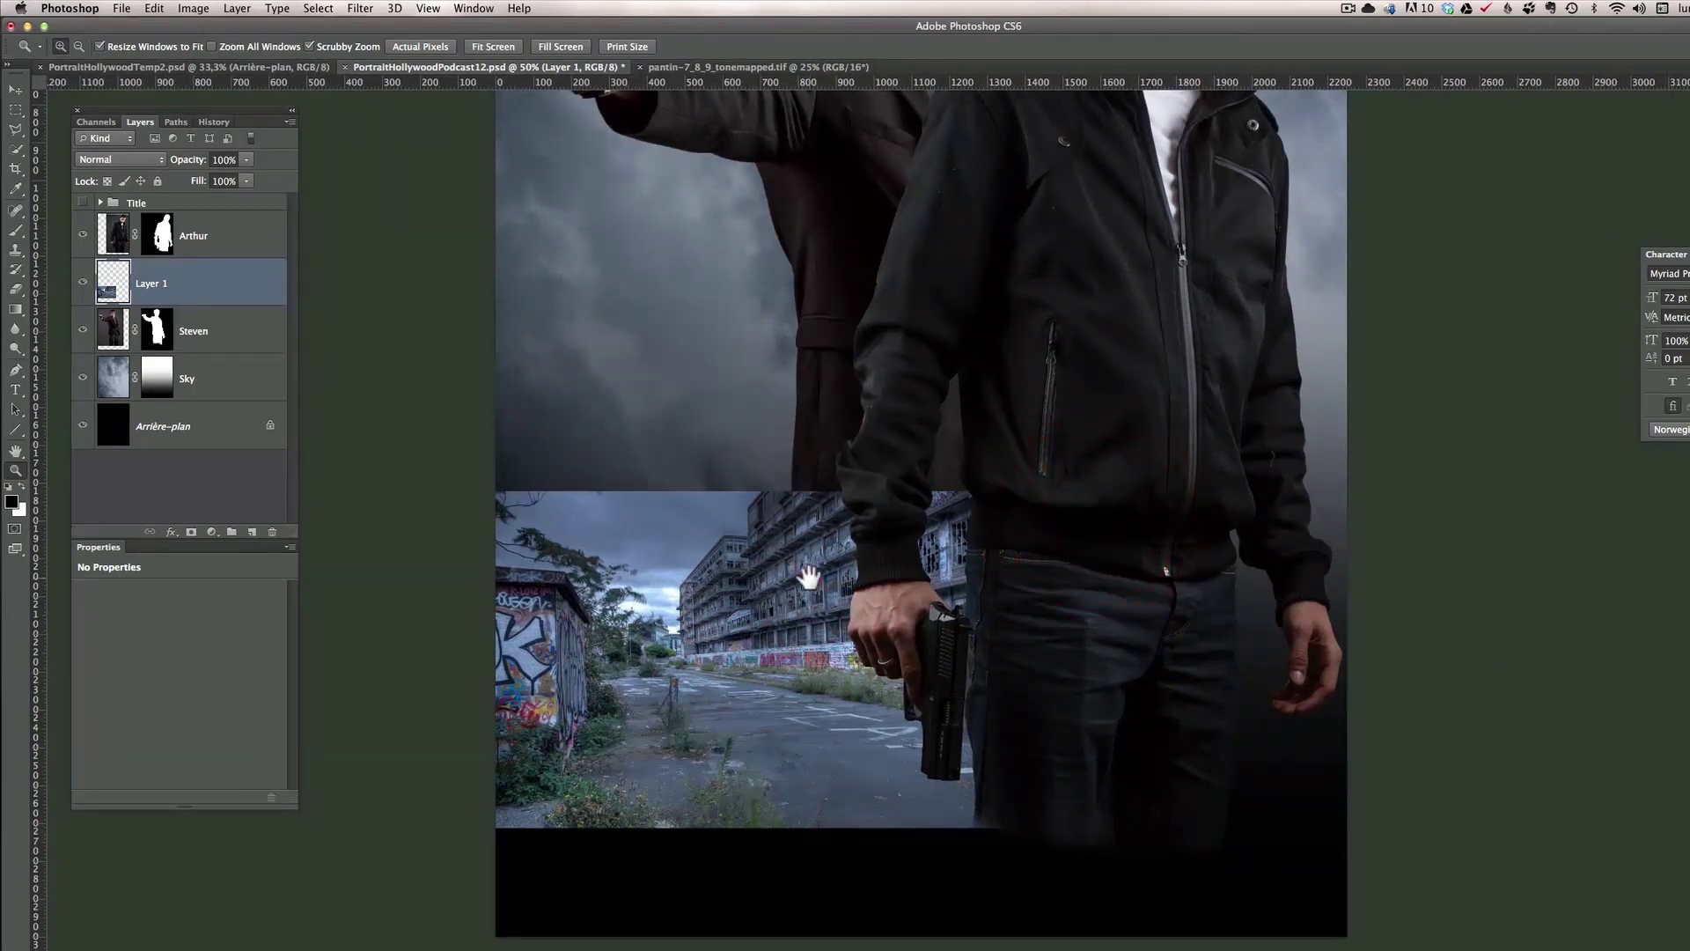
{"action": "left_click_drag", "start_coordinate": [811, 578], "coordinate": [850, 585]}
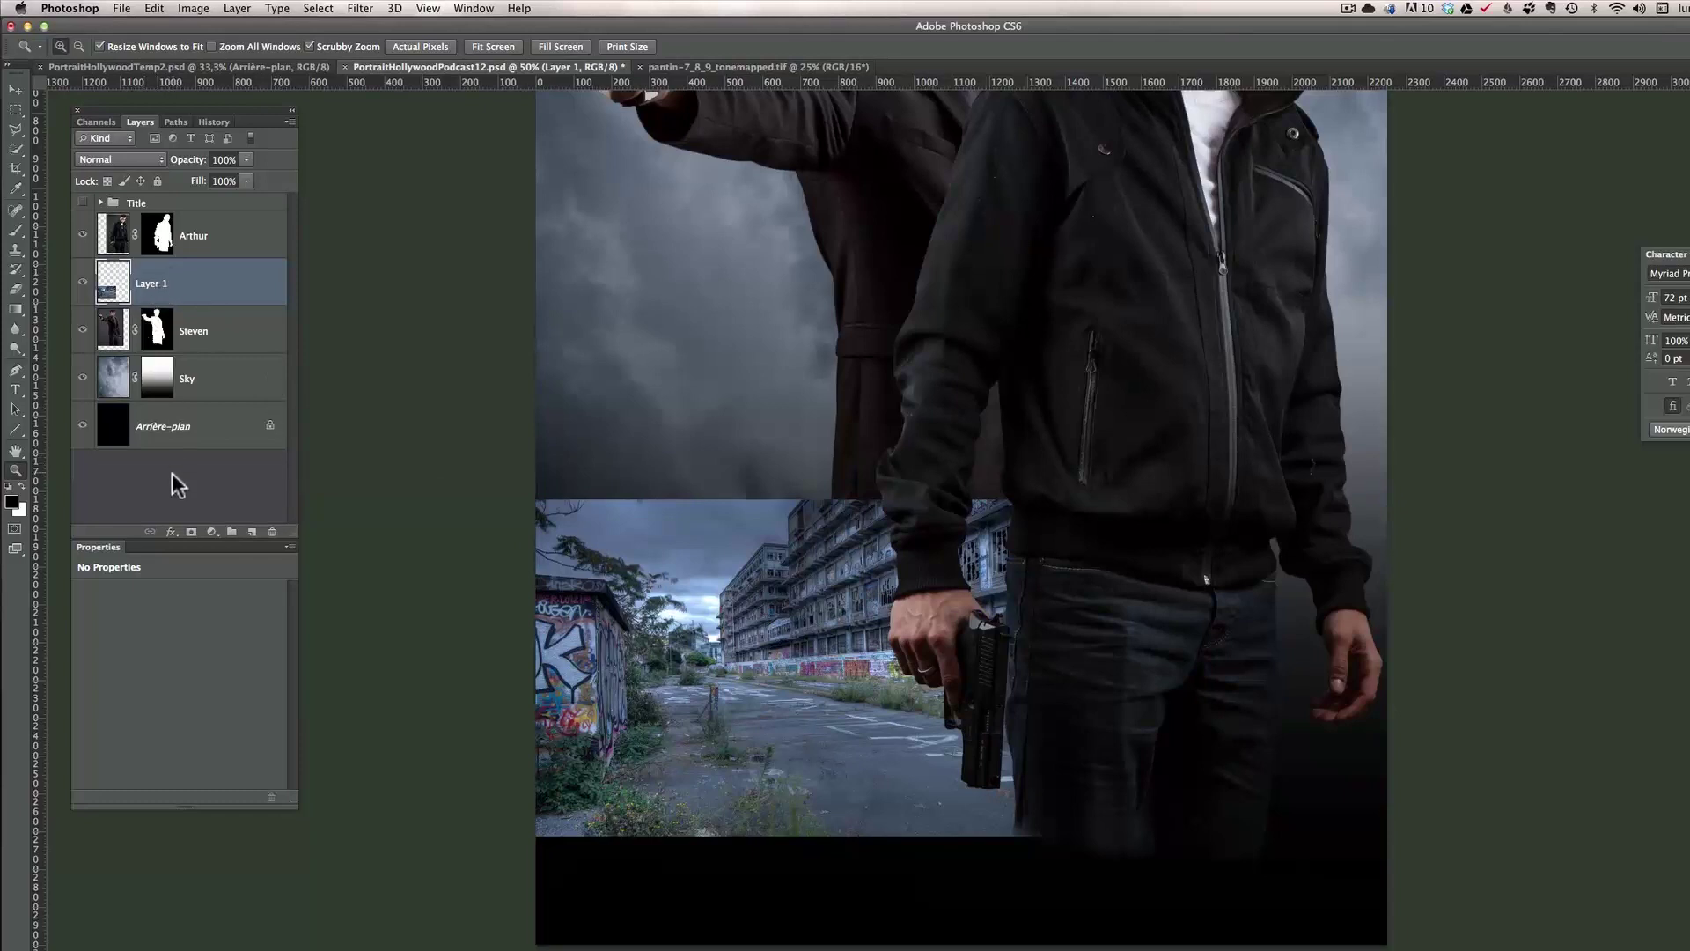
{"action": "left_click", "coordinate": [191, 533]}
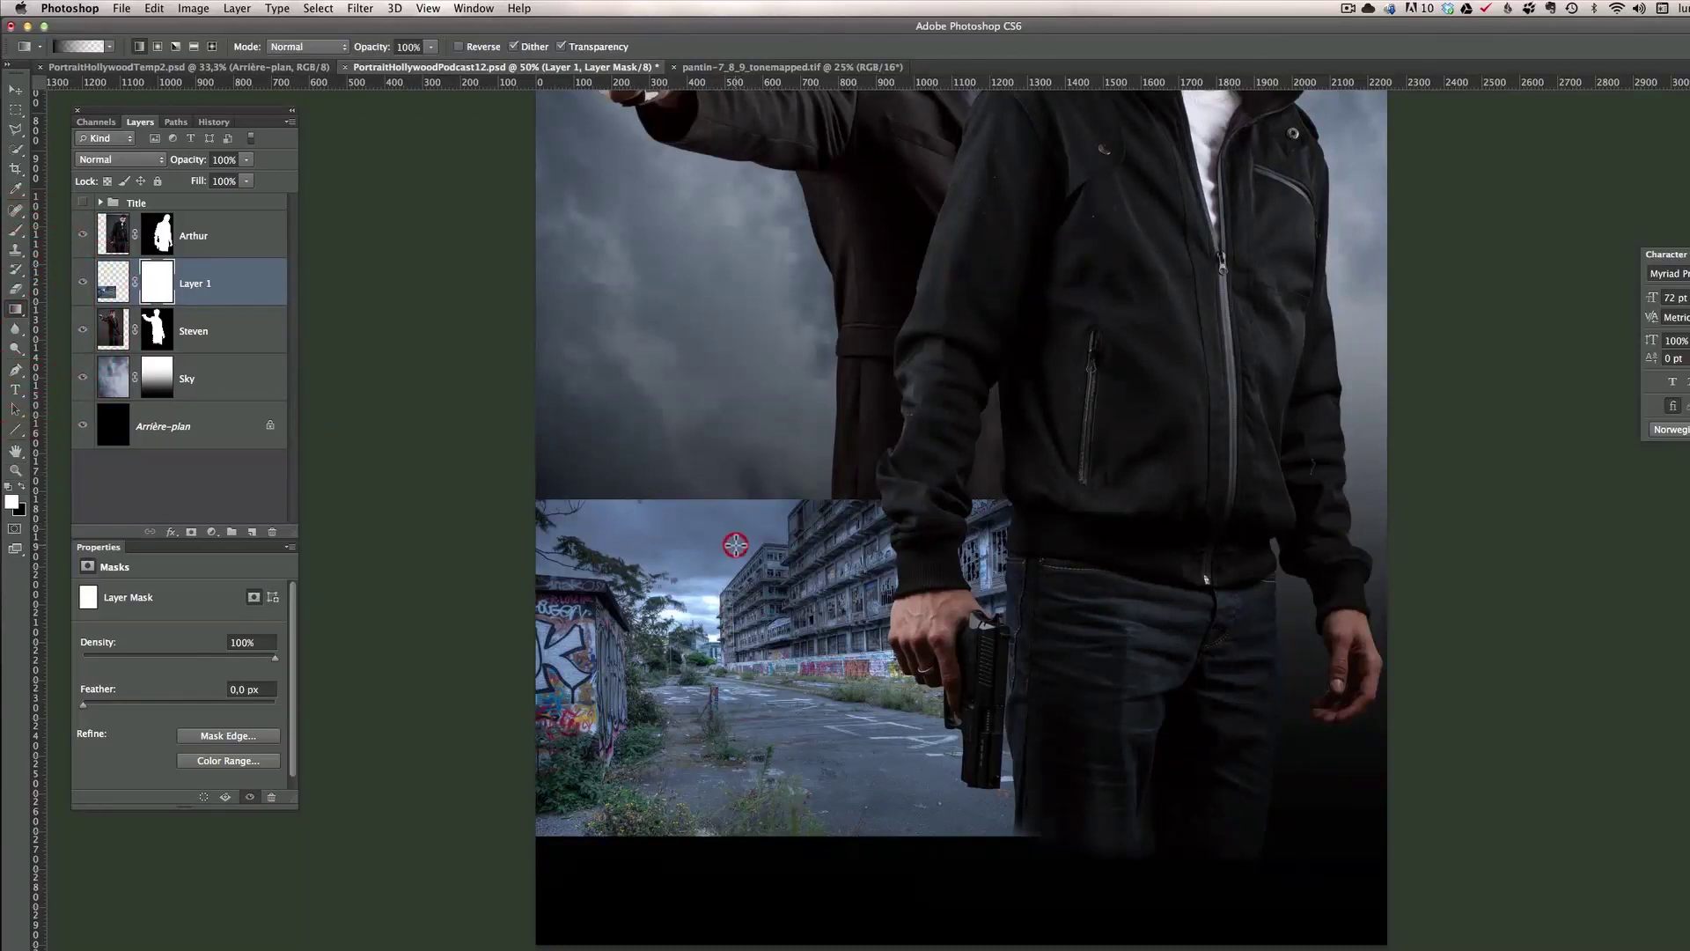
Fade the building photo's upper and lower edges into the poster with gradients on its layer mask, undoing the slanted attempt.
{"action": "left_click_drag", "start_coordinate": [735, 545], "coordinate": [747, 478]}
{"action": "mouse_move", "coordinate": [747, 588]}
{"action": "left_mouse_down"}
{"action": "mouse_move", "coordinate": [748, 528]}
{"action": "mouse_move", "coordinate": [746, 578]}
{"action": "left_mouse_up"}
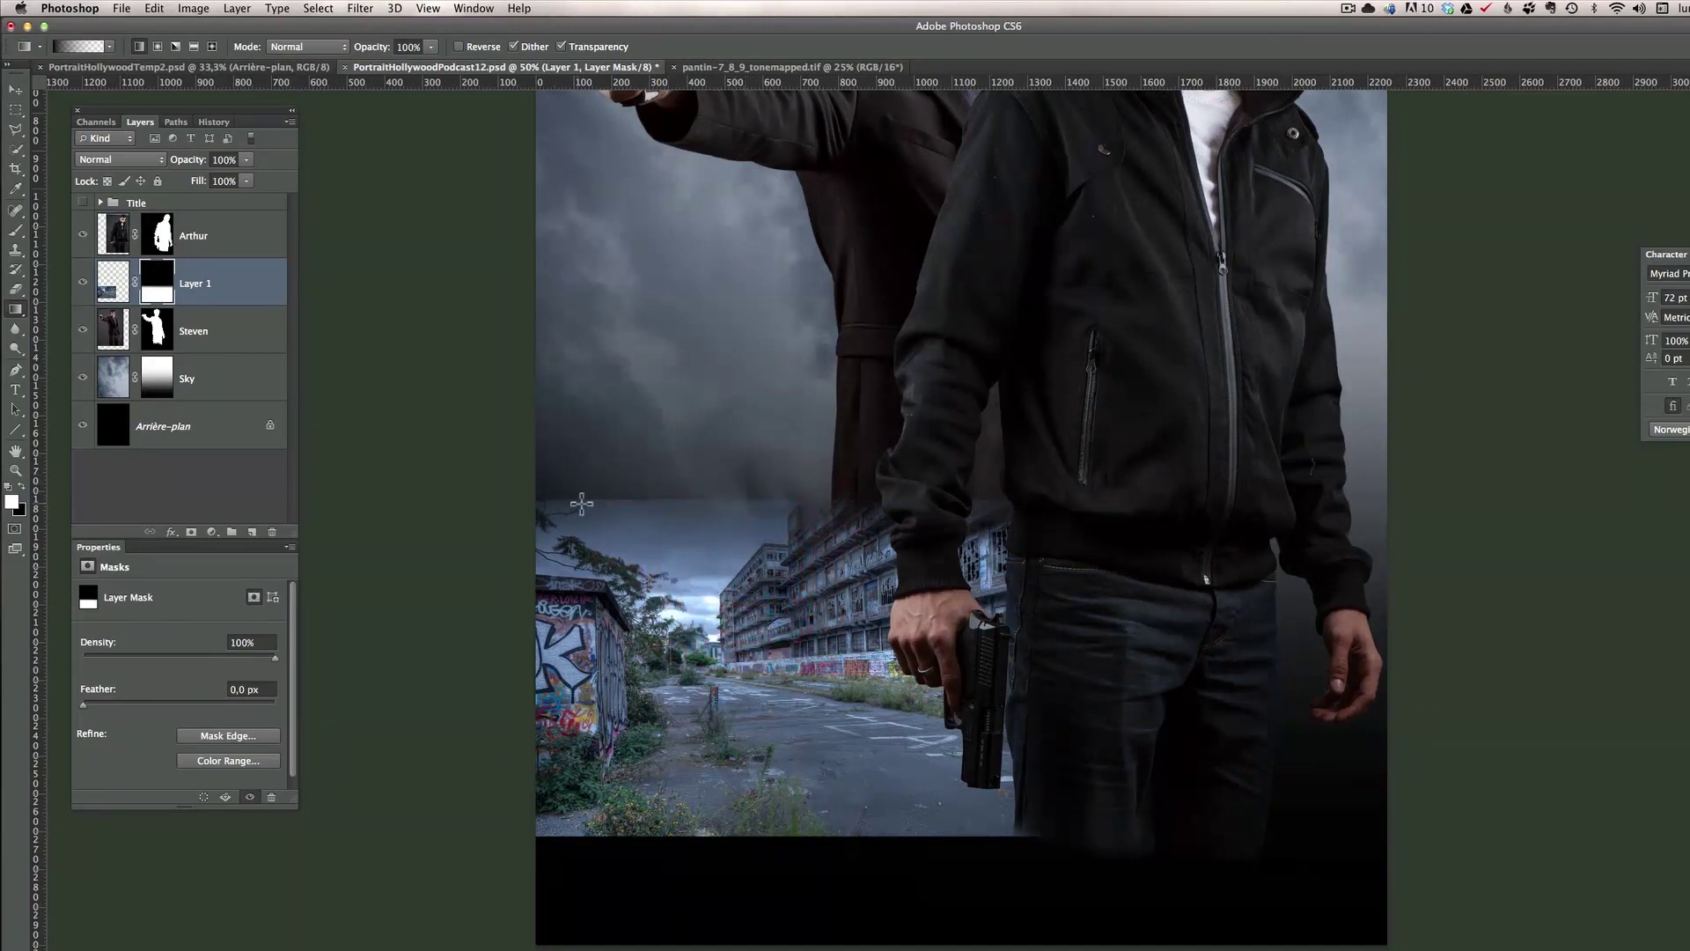
{"action": "mouse_move", "coordinate": [1061, 656]}
{"action": "left_mouse_down"}
{"action": "mouse_move", "coordinate": [993, 667]}
{"action": "mouse_move", "coordinate": [1068, 675]}
{"action": "left_mouse_up"}
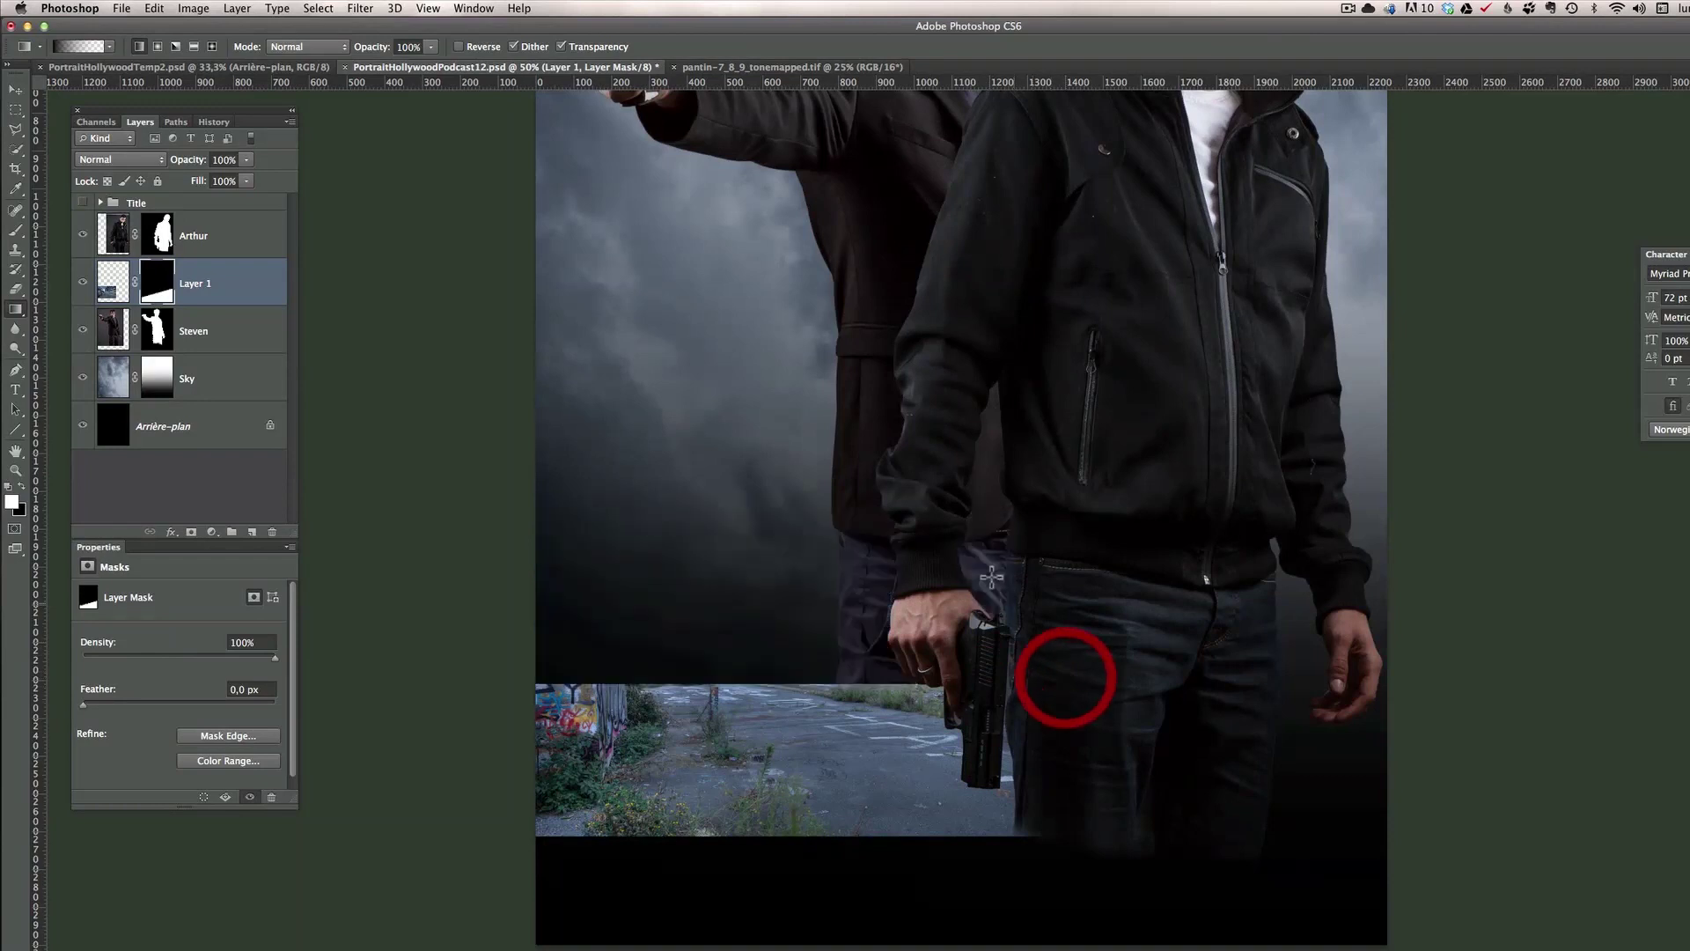
{"action": "key", "text": "ctrl+z"}
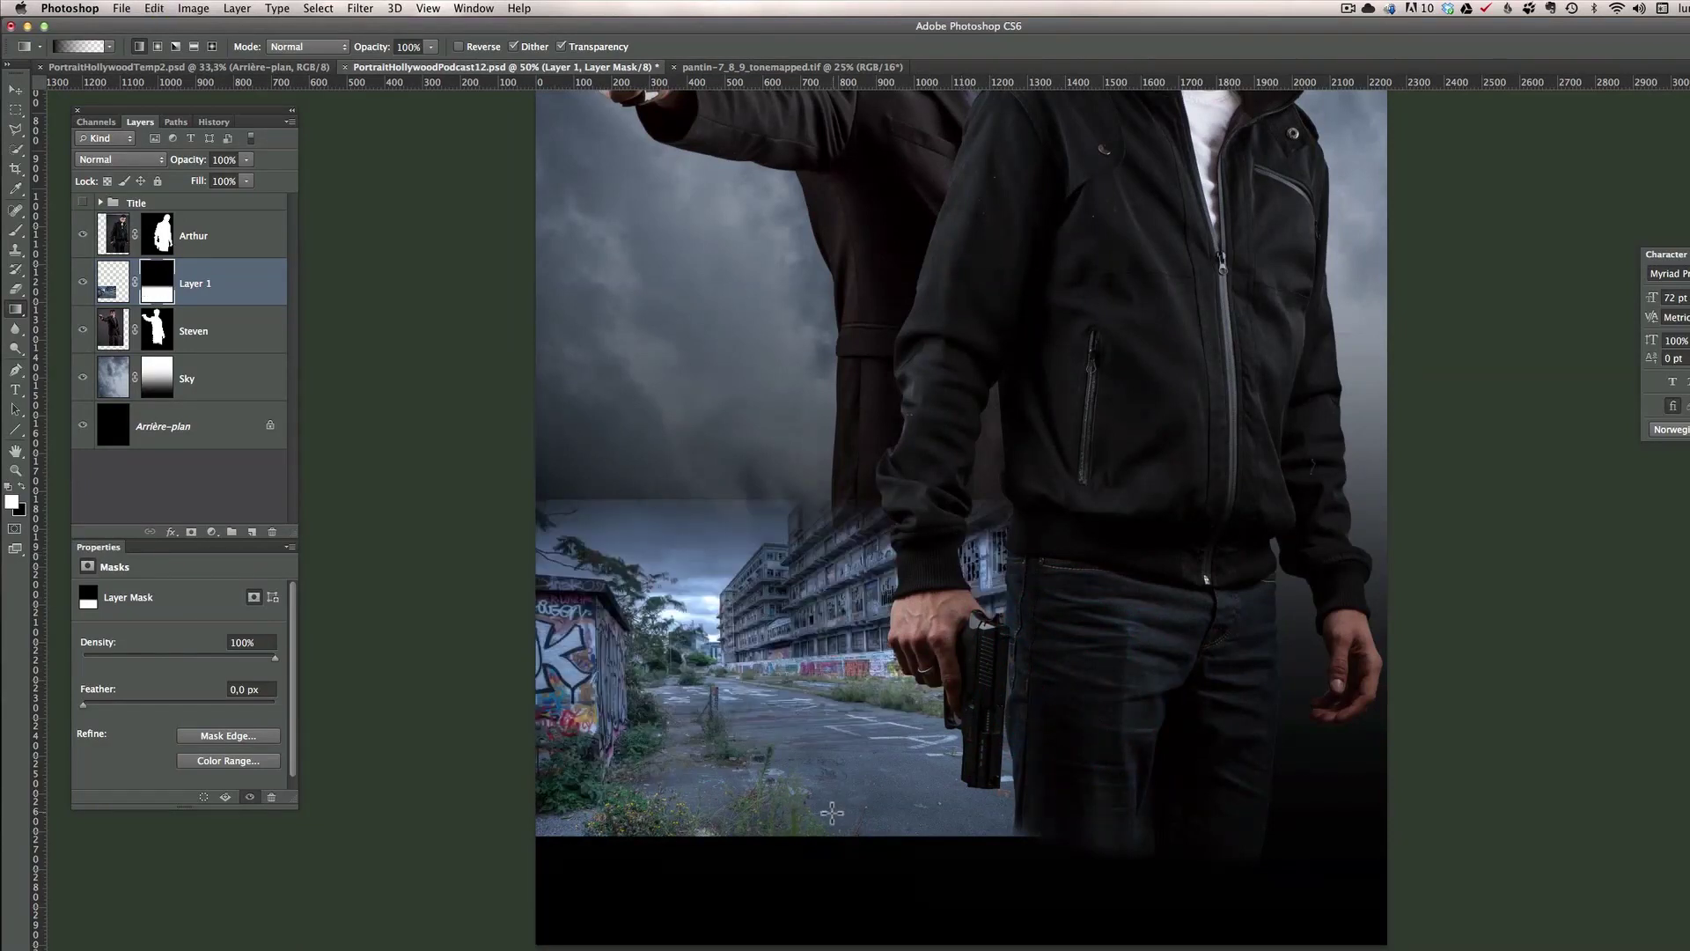
{"action": "left_click_drag", "start_coordinate": [833, 781], "coordinate": [831, 777]}
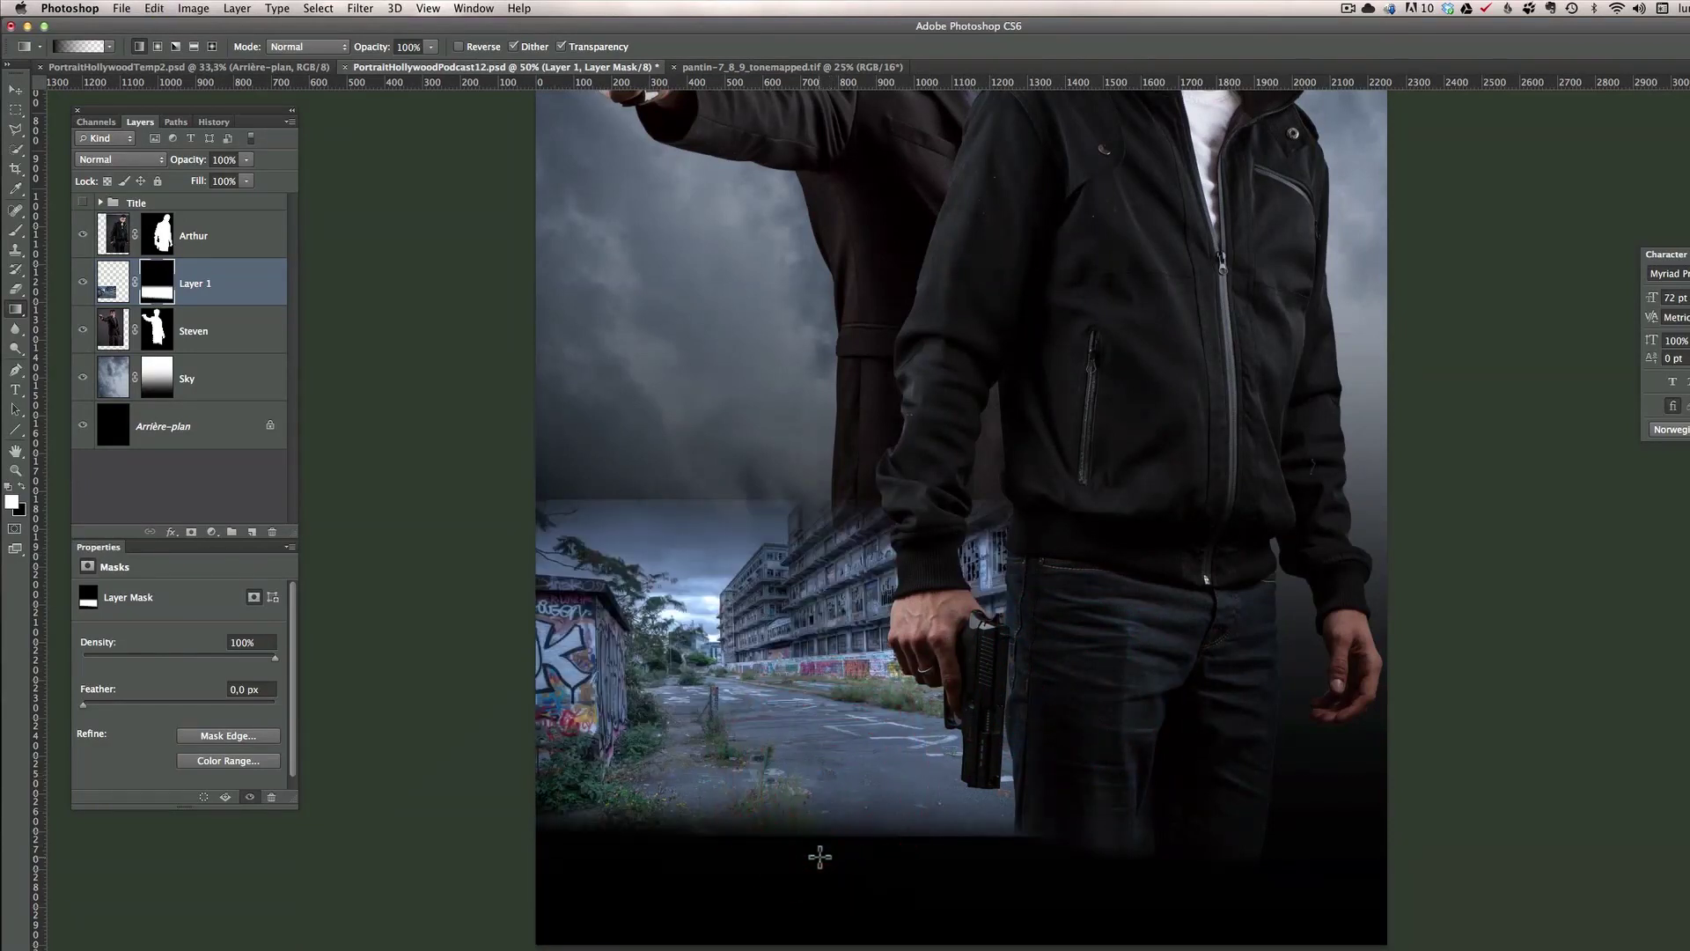
{"action": "left_click_drag", "start_coordinate": [820, 856], "coordinate": [819, 856]}
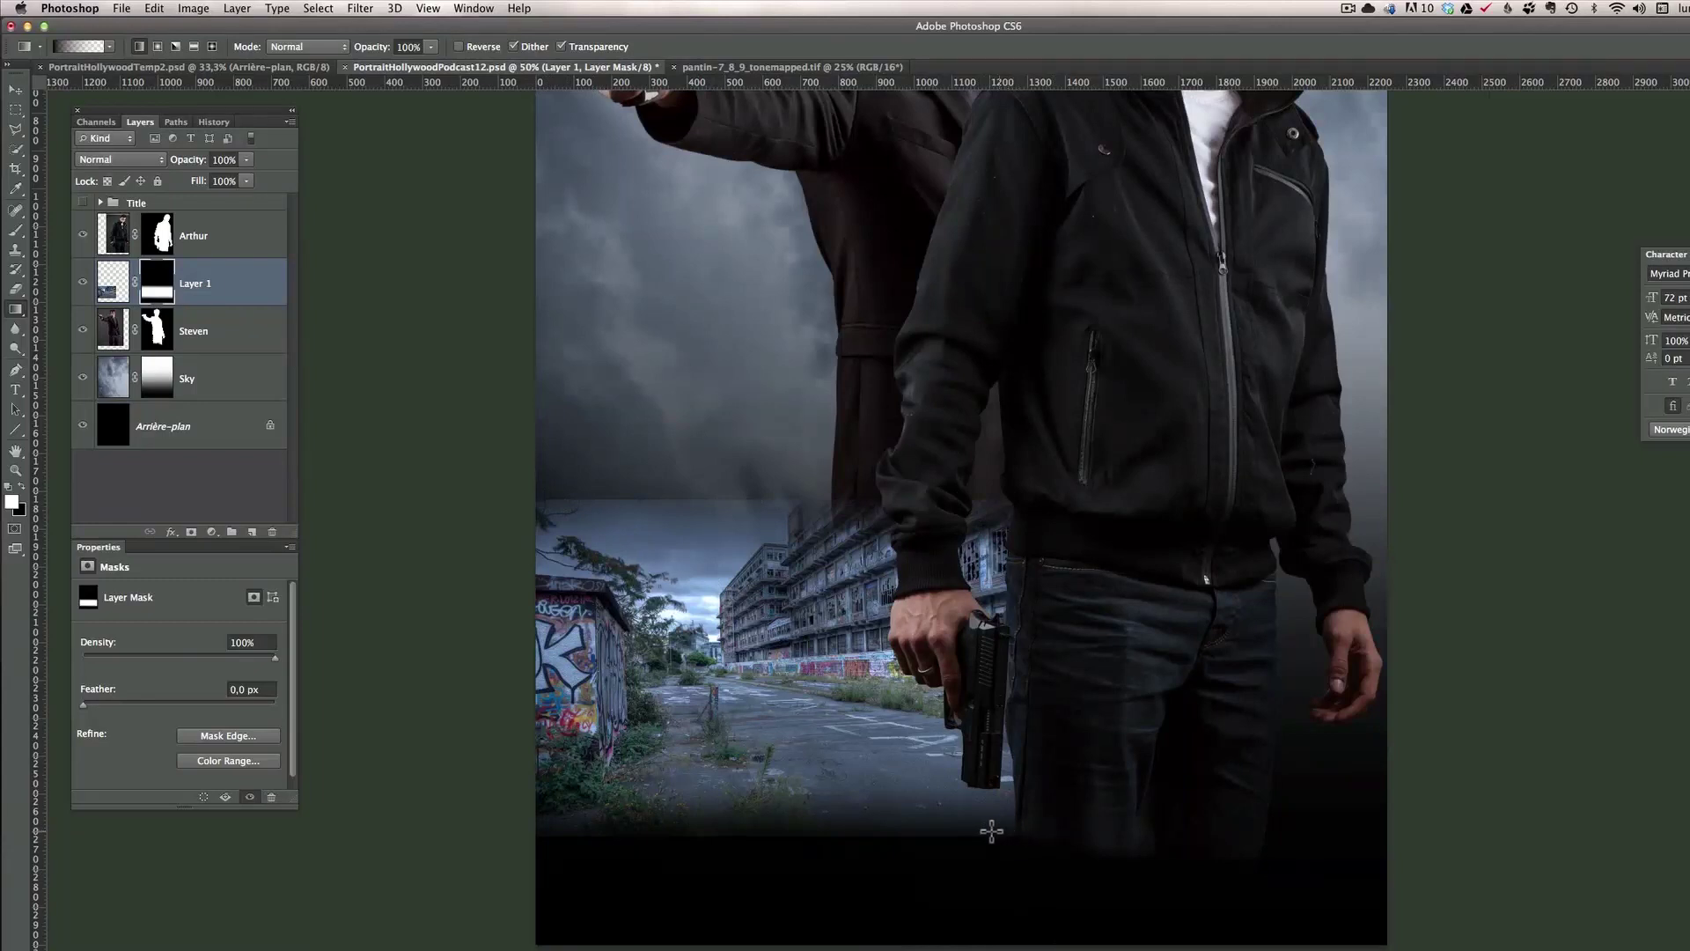
Soften the building photo's upper and lower edges by painting black on its mask with a soft brush at 26% opacity.
{"action": "left_click", "coordinate": [164, 296]}
{"action": "left_click", "coordinate": [19, 230]}
{"action": "left_click_drag", "start_coordinate": [19, 230], "coordinate": [75, 227]}
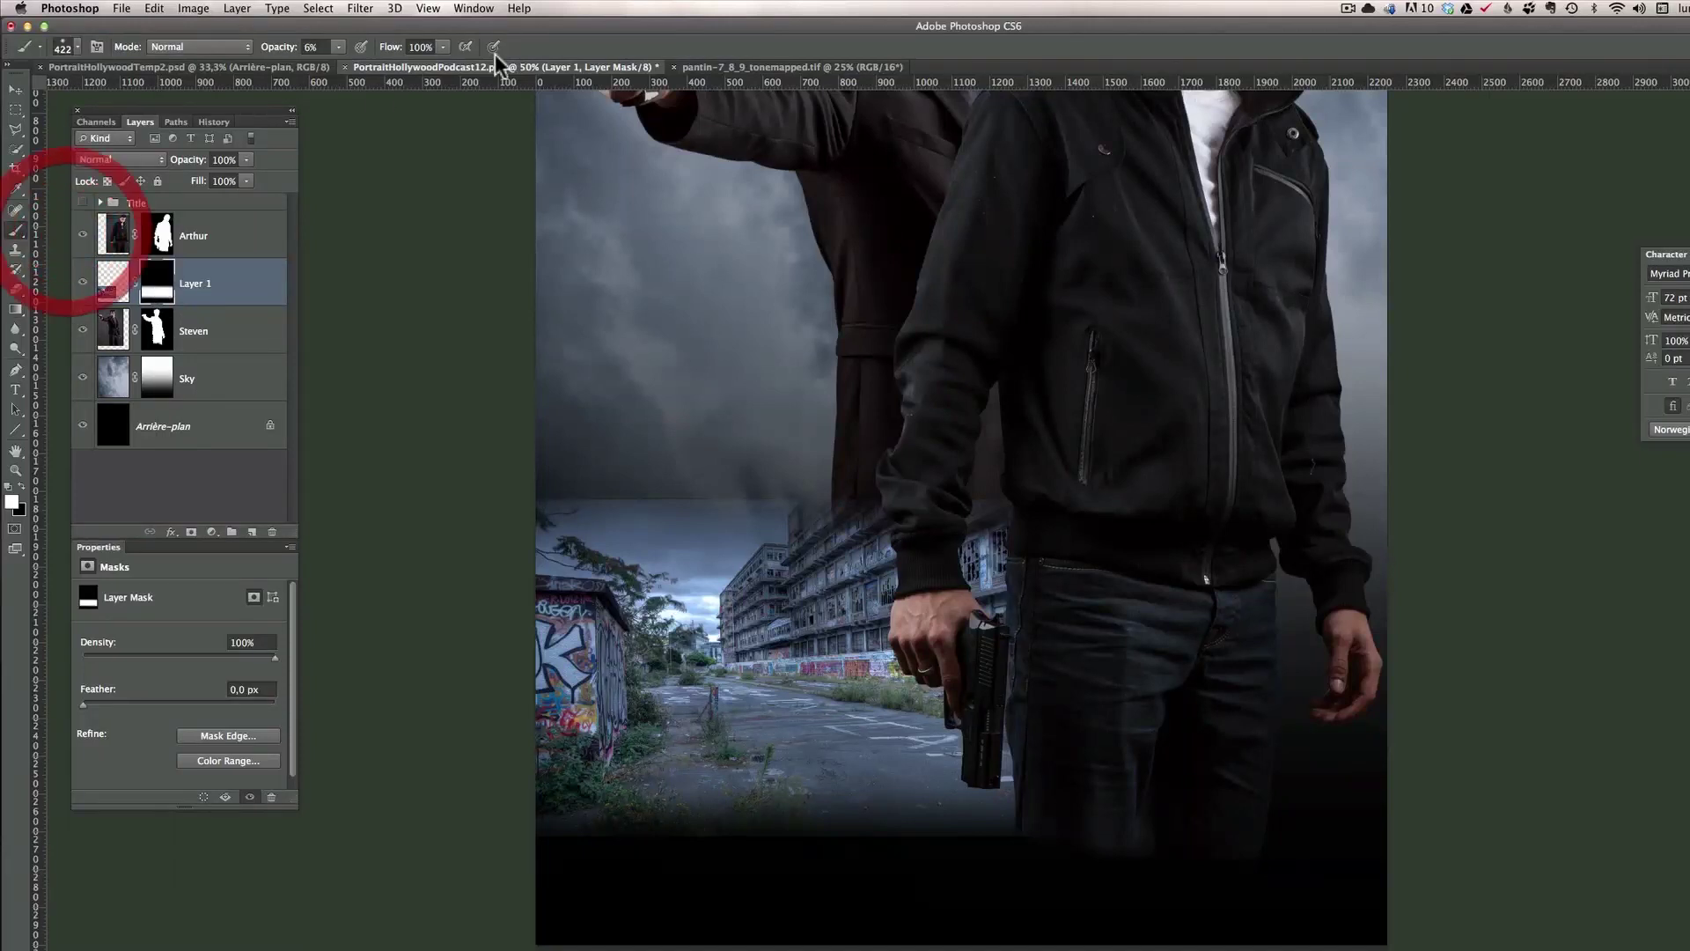
{"action": "left_click", "coordinate": [308, 47]}
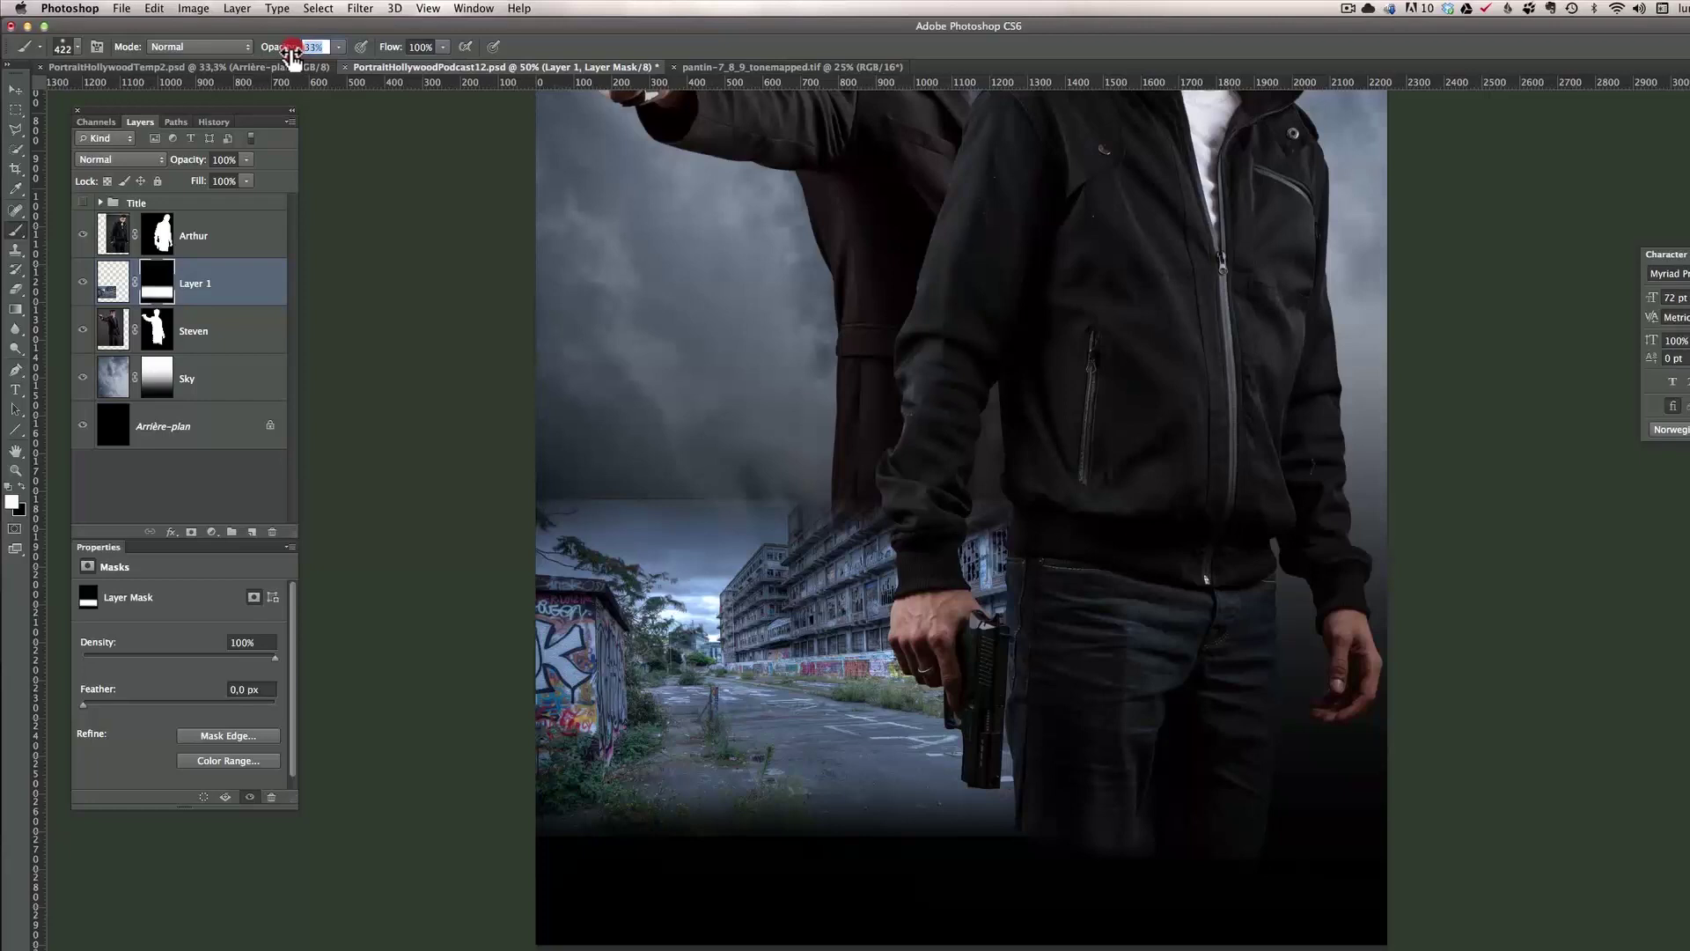
{"action": "left_click_drag", "start_coordinate": [286, 55], "coordinate": [286, 54]}
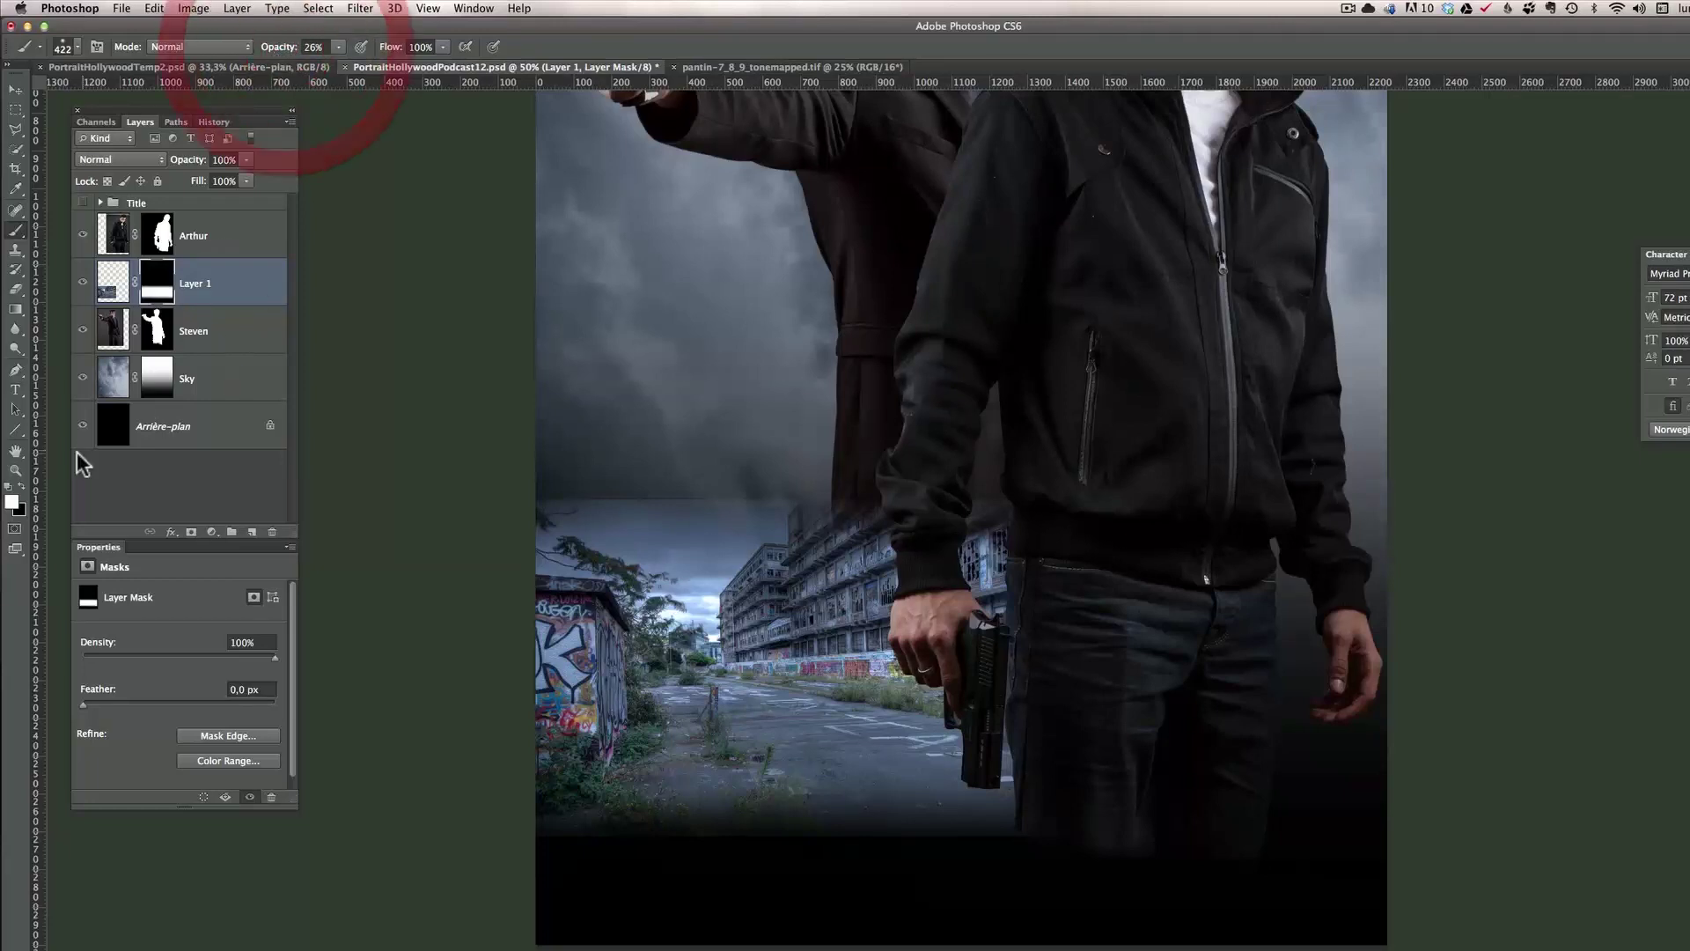
{"action": "left_click", "coordinate": [21, 492]}
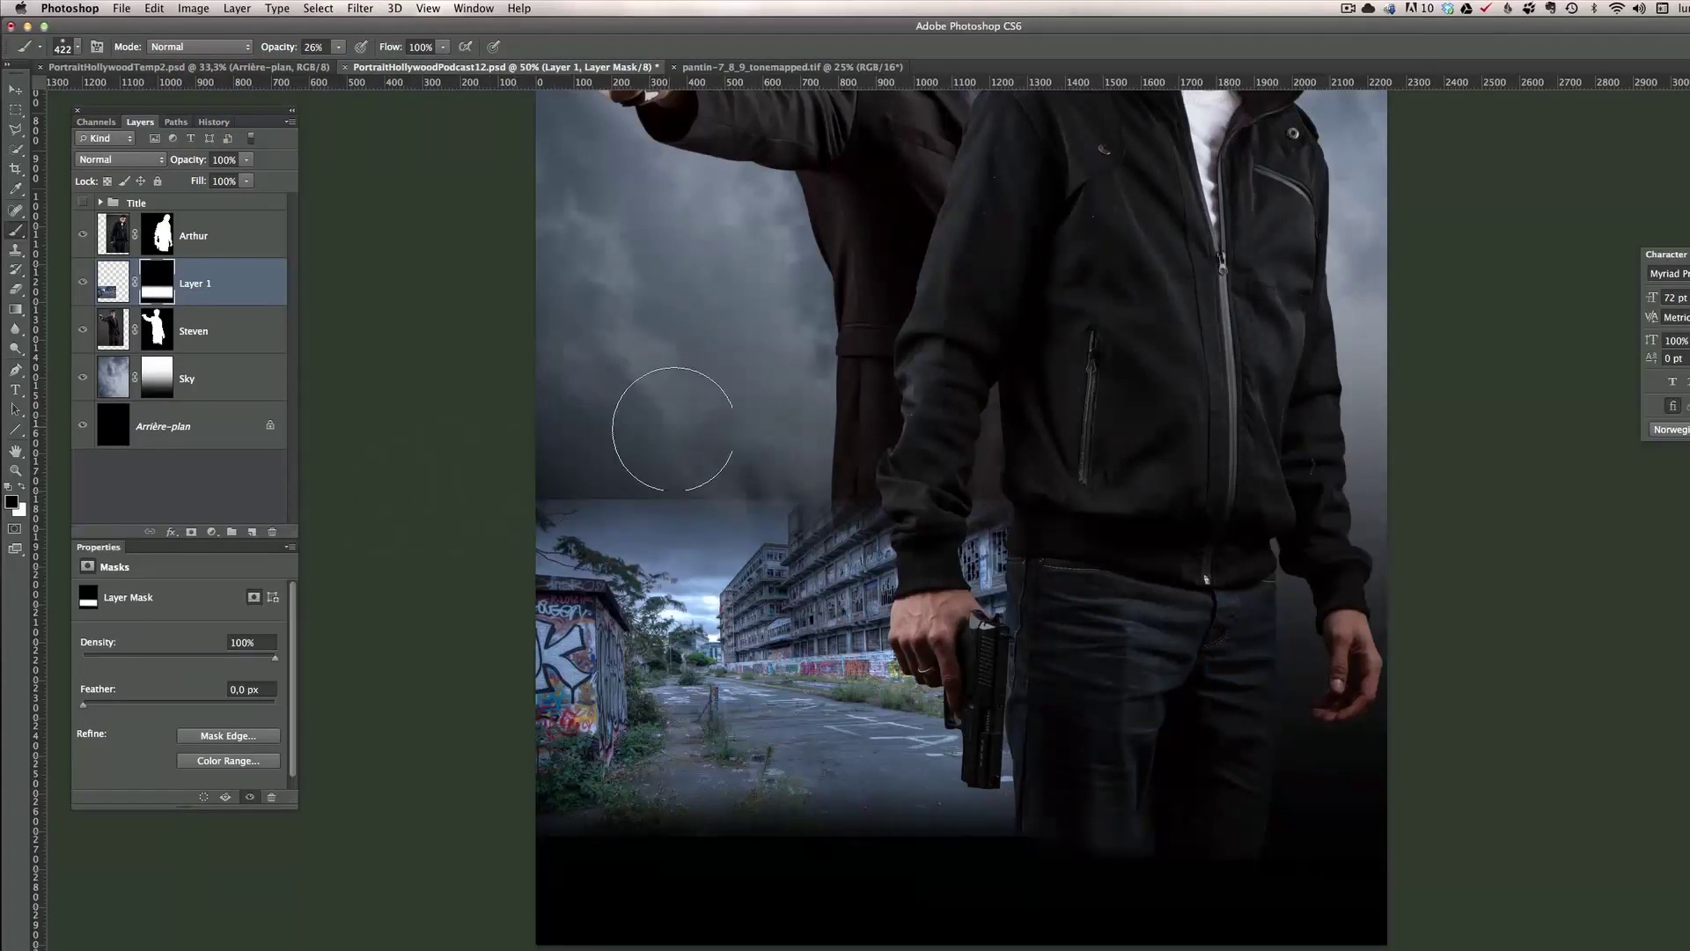
{"action": "left_click_drag", "start_coordinate": [701, 432], "coordinate": [588, 470]}
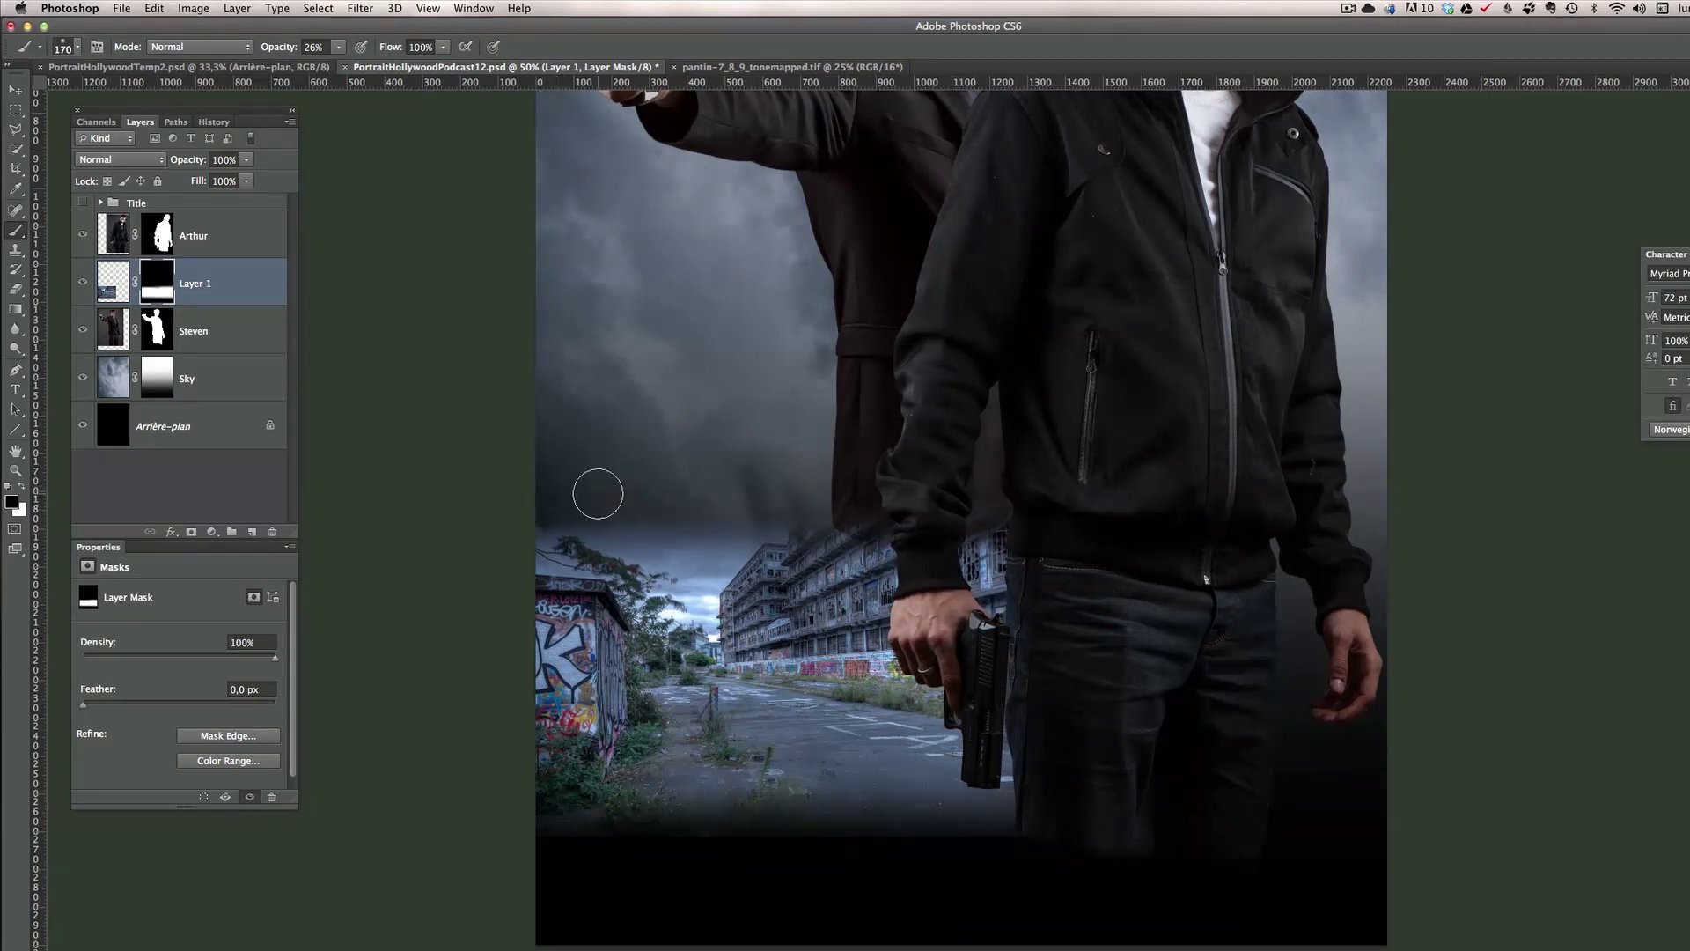
{"action": "left_click_drag", "start_coordinate": [547, 523], "coordinate": [768, 544]}
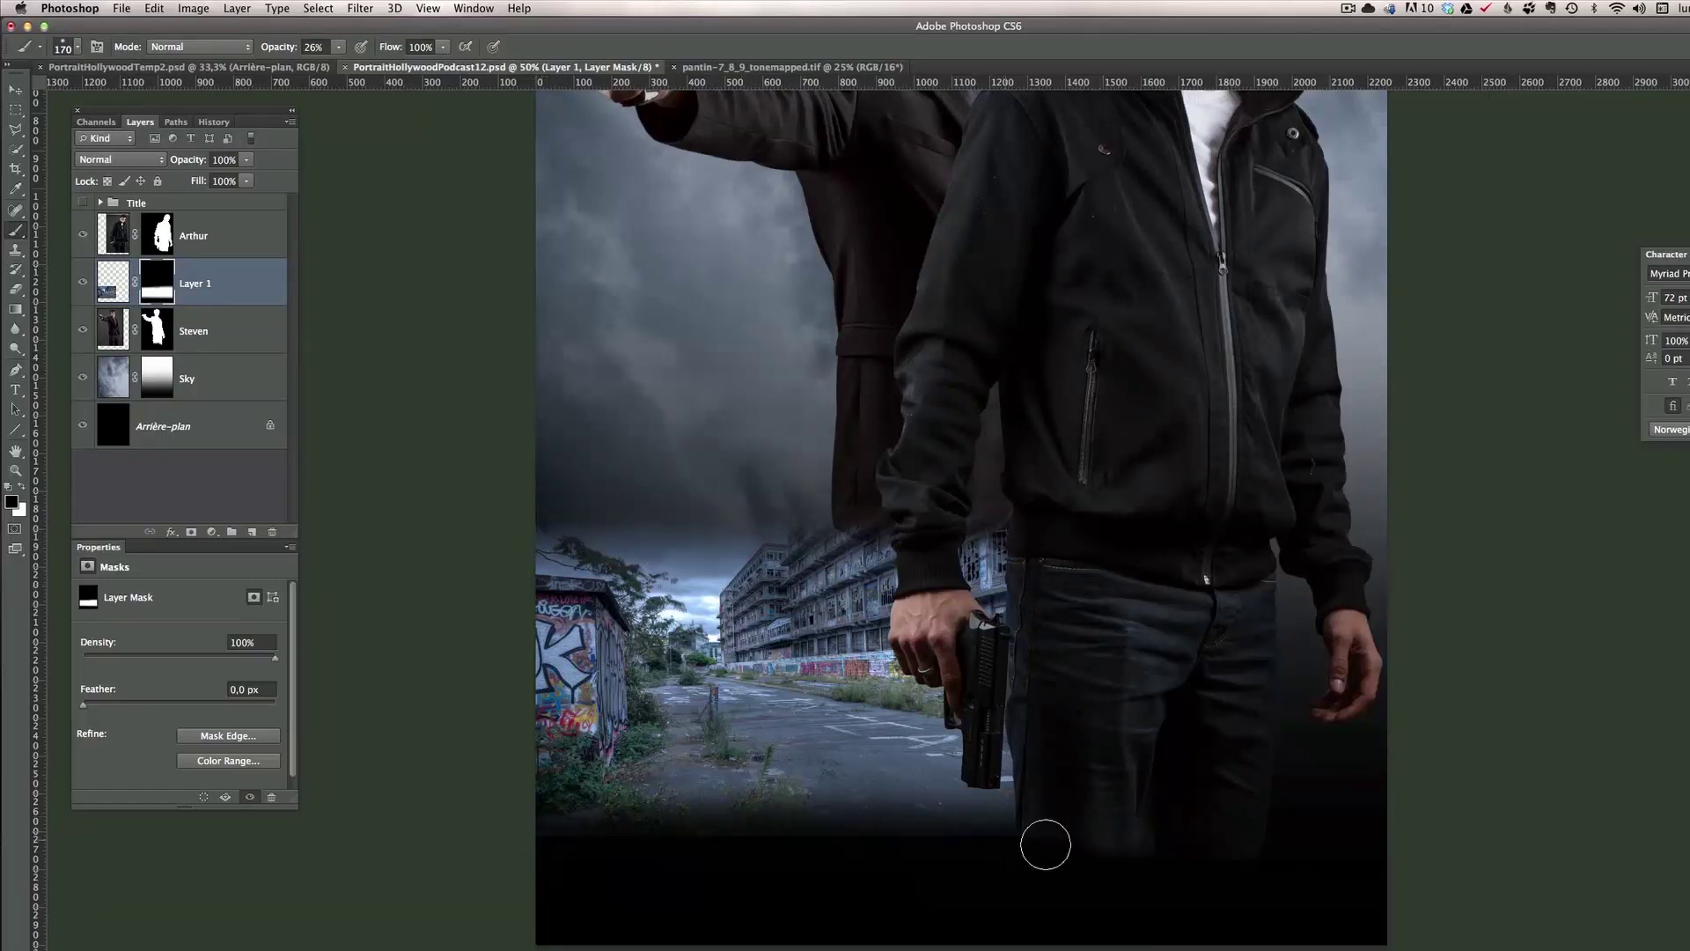
{"action": "left_click_drag", "start_coordinate": [769, 862], "coordinate": [797, 865]}
{"action": "left_click_drag", "start_coordinate": [537, 792], "coordinate": [1038, 799]}
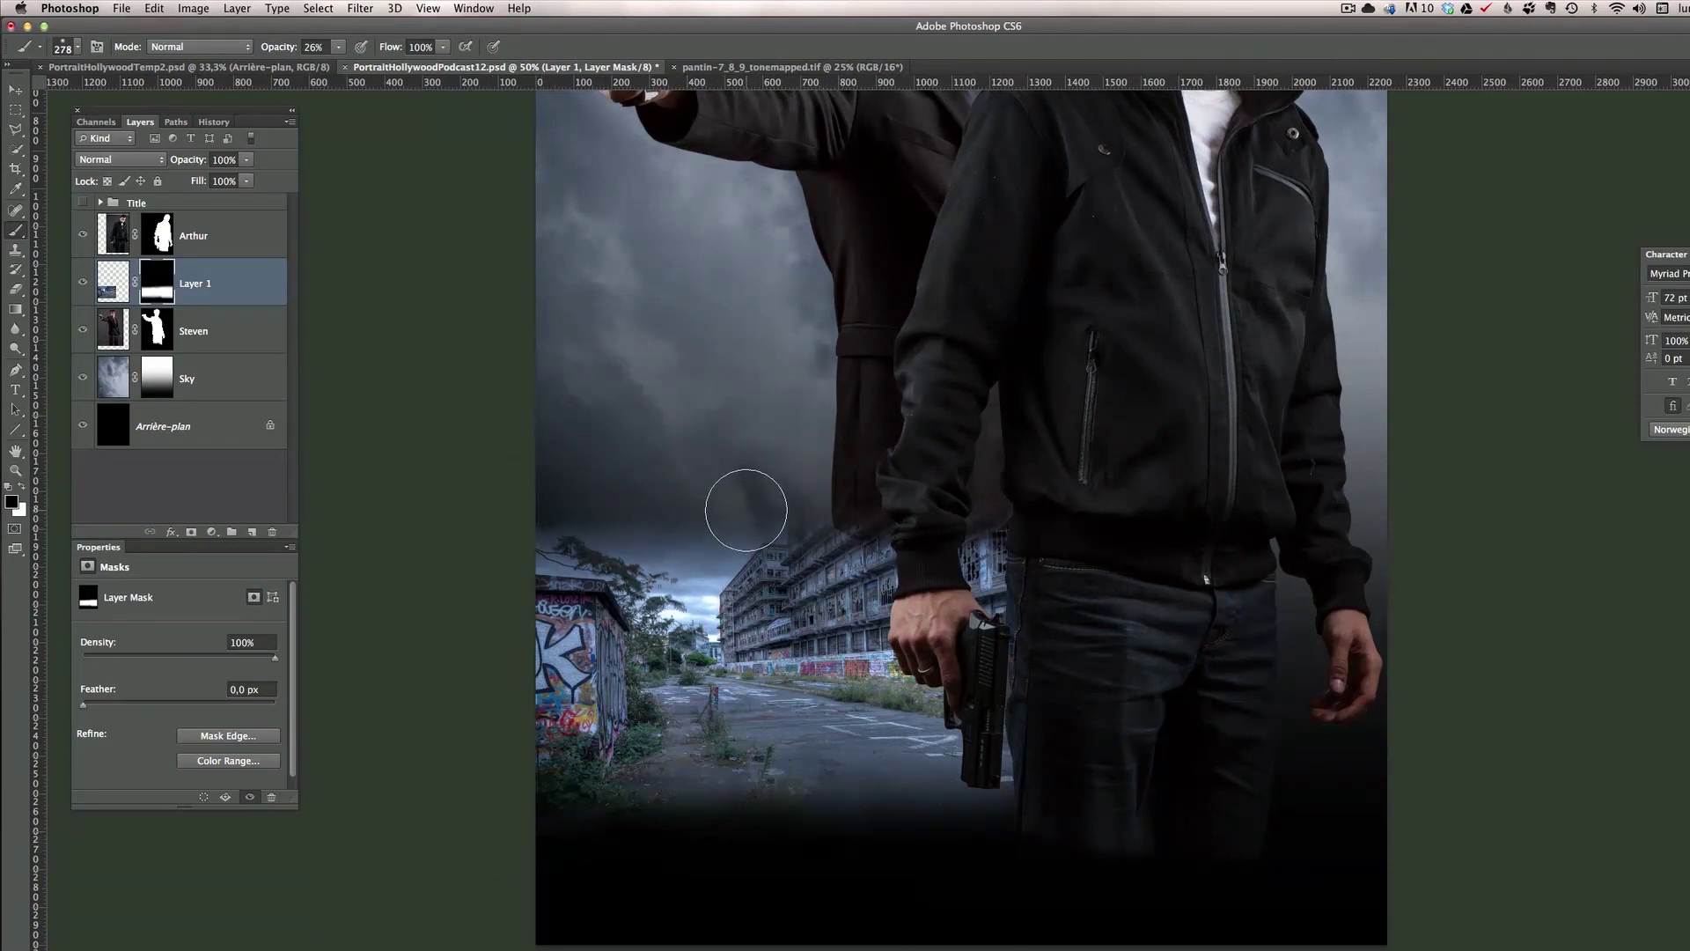
Mask the building off the rear man's coat hem with a small black brush at 100% opacity.
{"action": "mouse_move", "coordinate": [870, 504]}
{"action": "left_mouse_down"}
{"action": "mouse_move", "coordinate": [846, 503]}
{"action": "mouse_move", "coordinate": [862, 528]}
{"action": "left_mouse_up"}
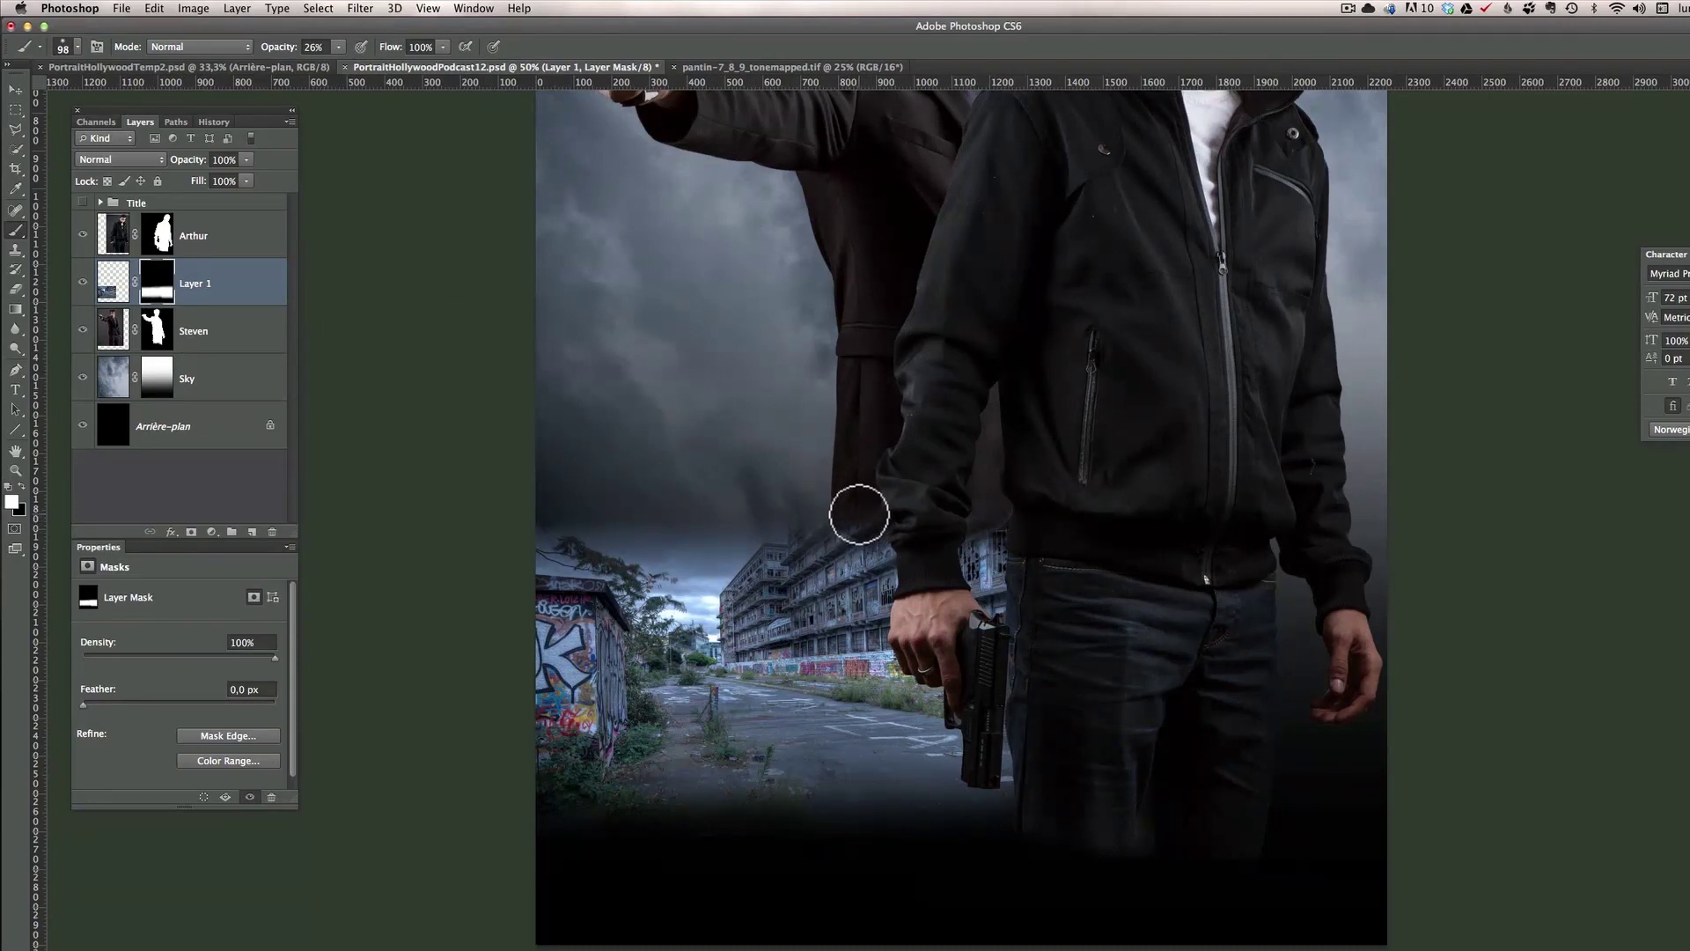
{"action": "key", "text": "x"}
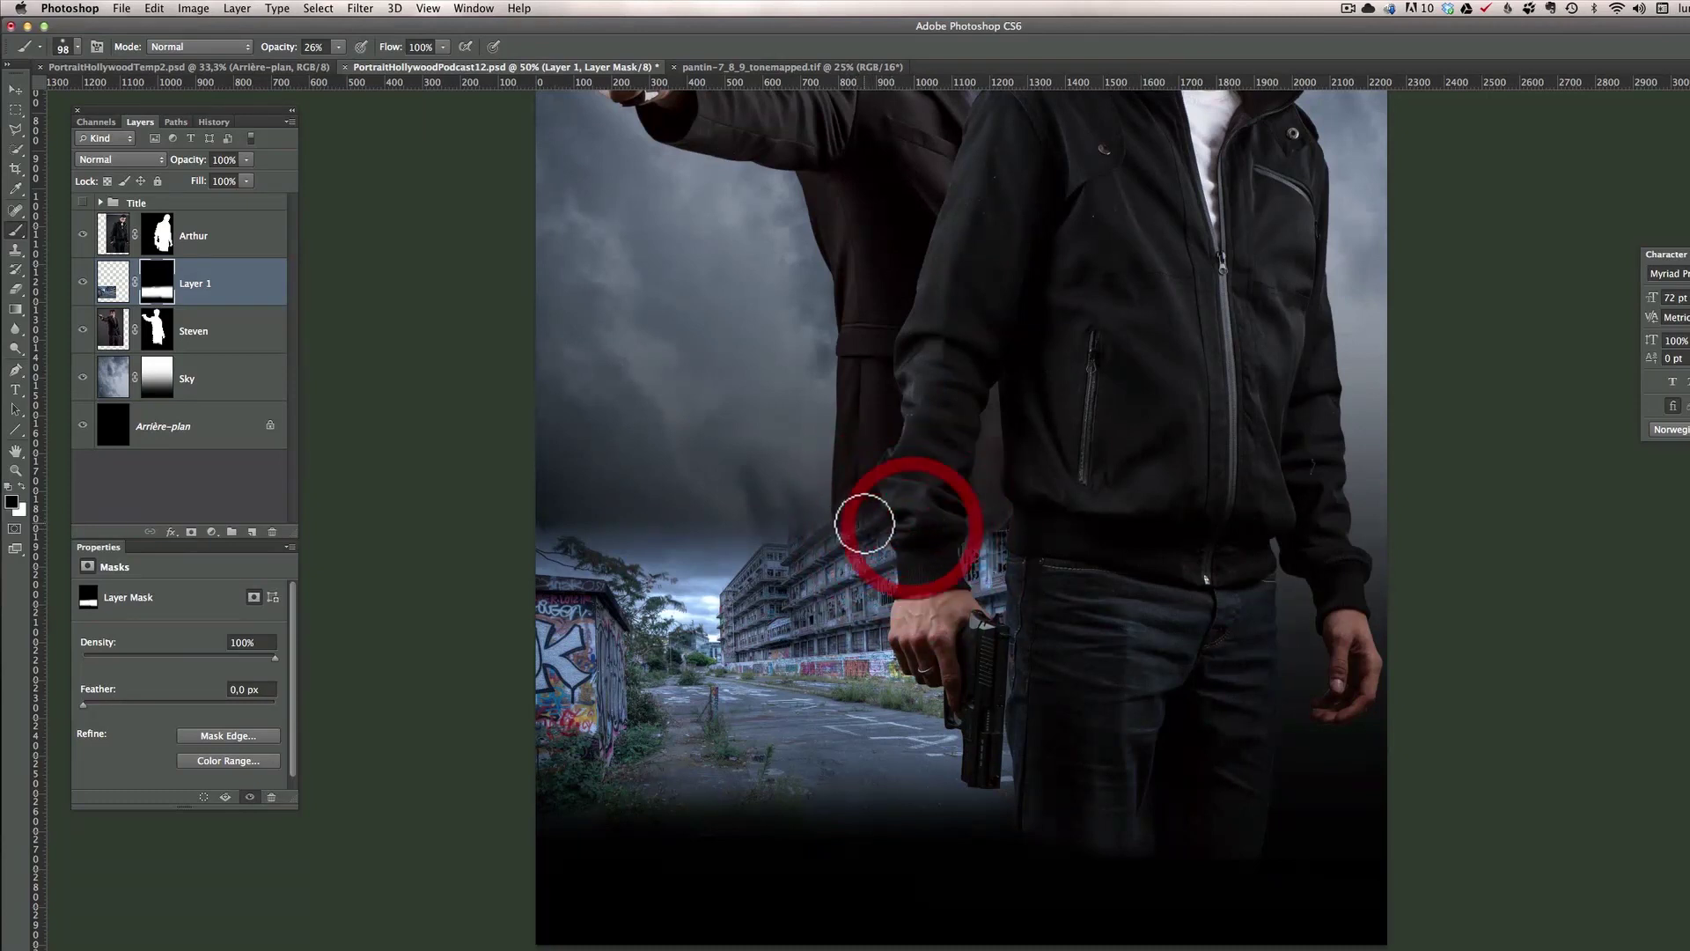
{"action": "left_click", "coordinate": [914, 529]}
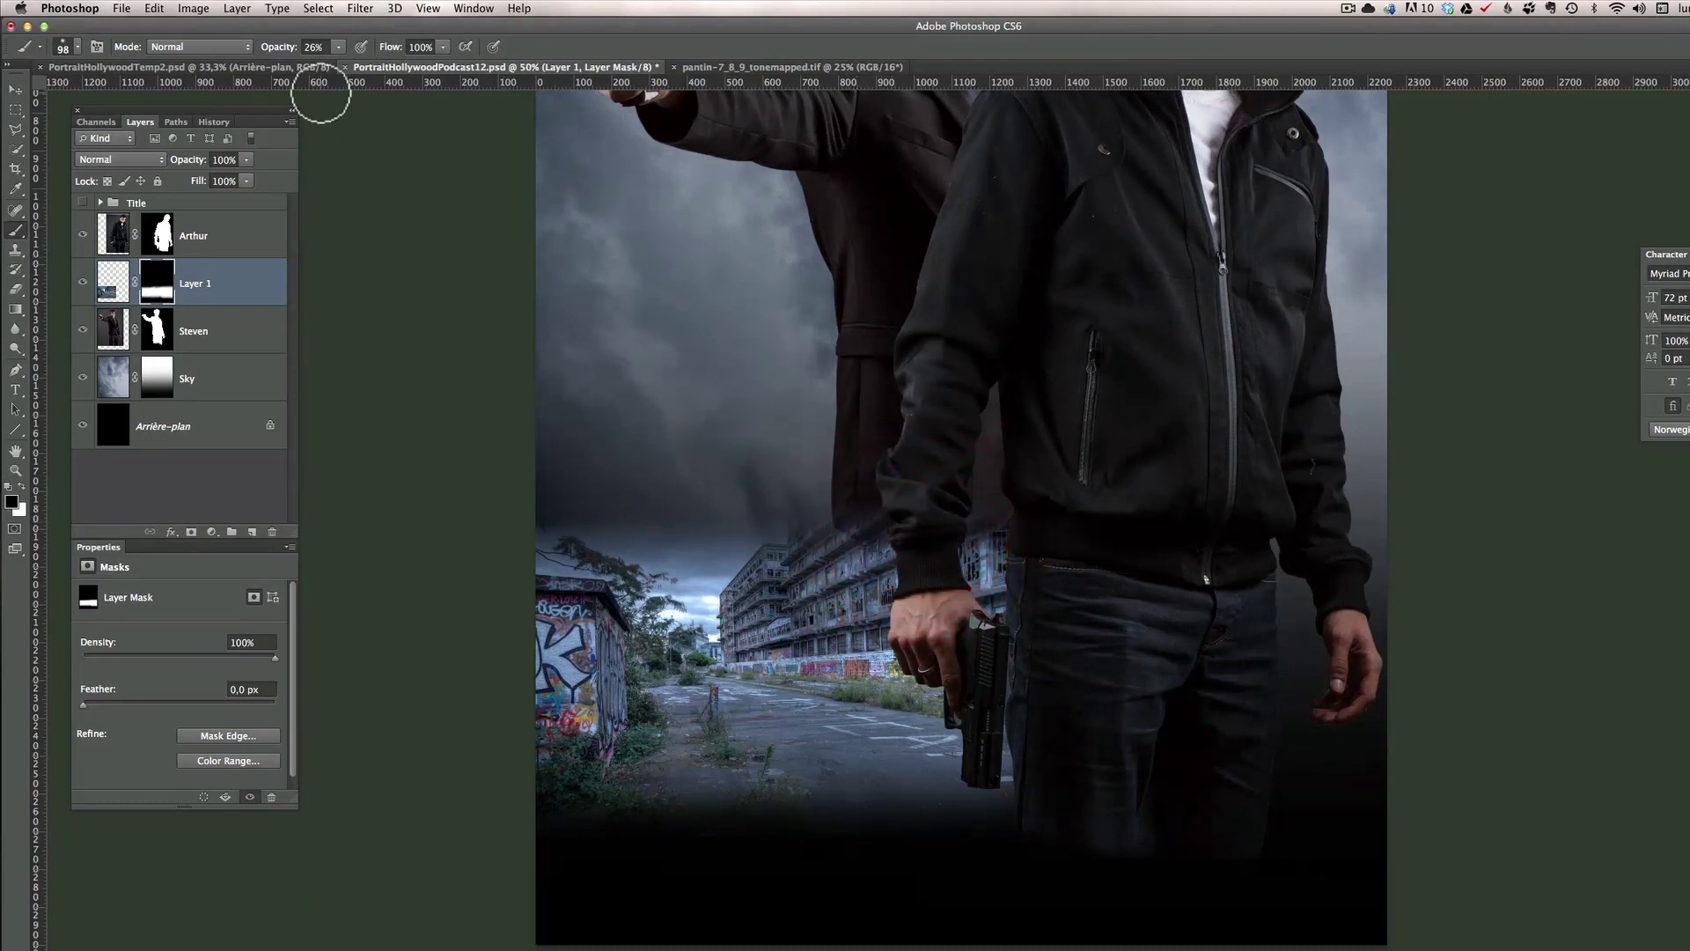
{"action": "left_click_drag", "start_coordinate": [338, 46], "coordinate": [339, 55]}
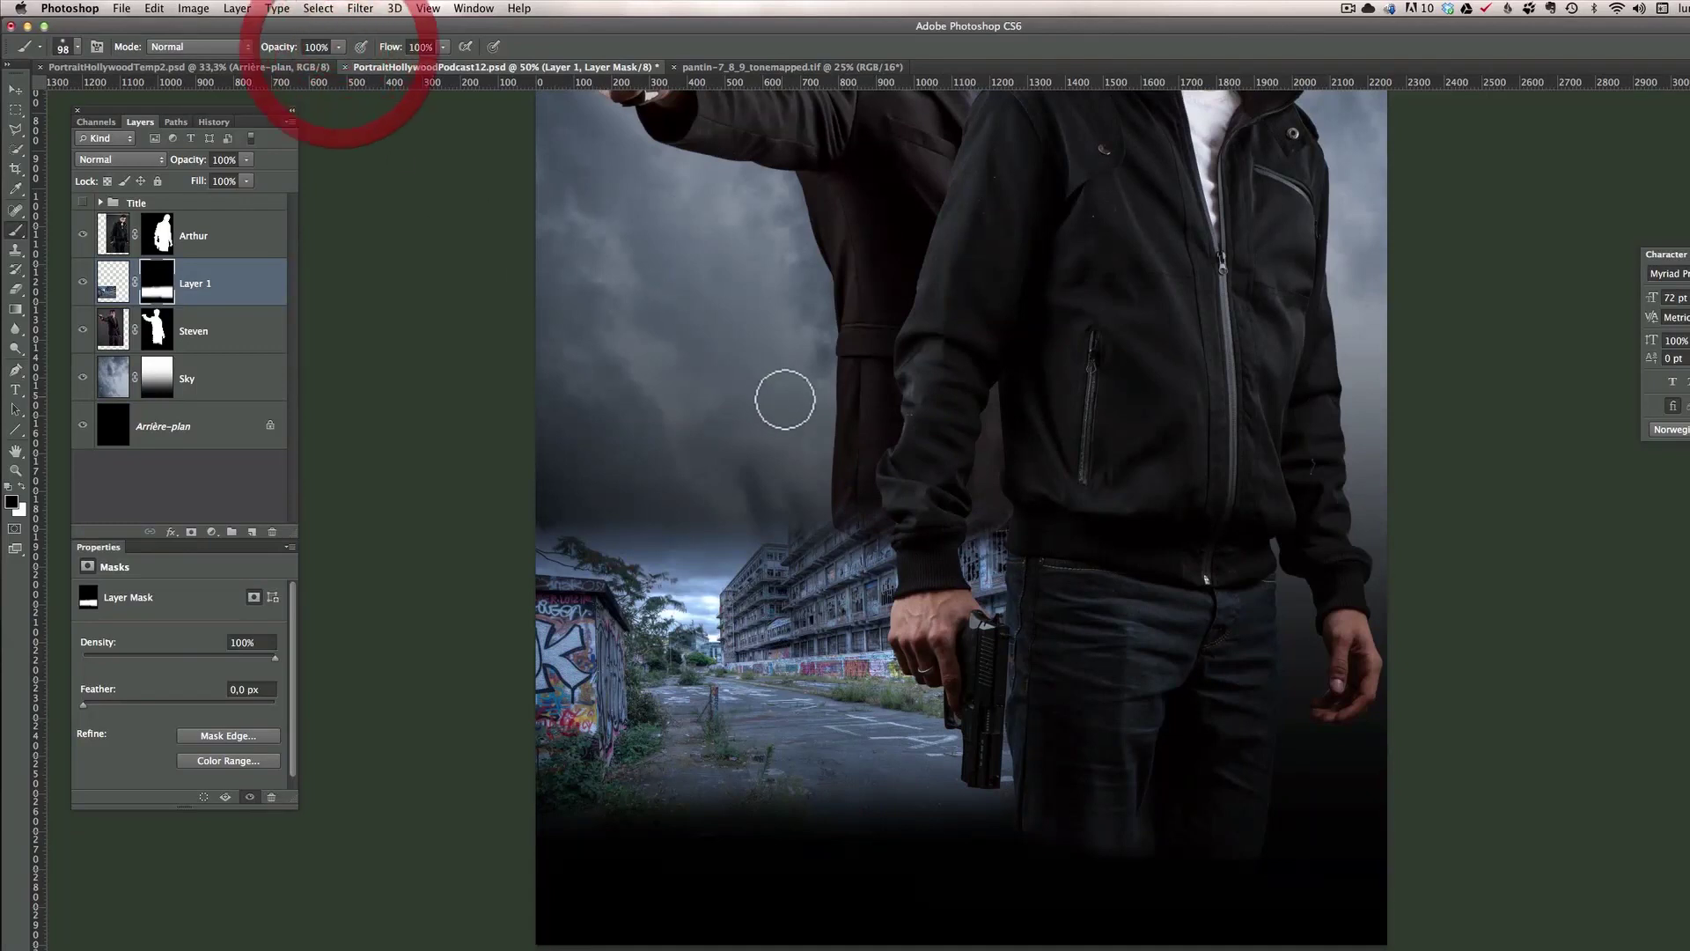
{"action": "mouse_move", "coordinate": [856, 520]}
{"action": "left_mouse_down"}
{"action": "mouse_move", "coordinate": [999, 502]}
{"action": "mouse_move", "coordinate": [974, 516]}
{"action": "mouse_move", "coordinate": [871, 494]}
{"action": "mouse_move", "coordinate": [863, 516]}
{"action": "left_mouse_up"}
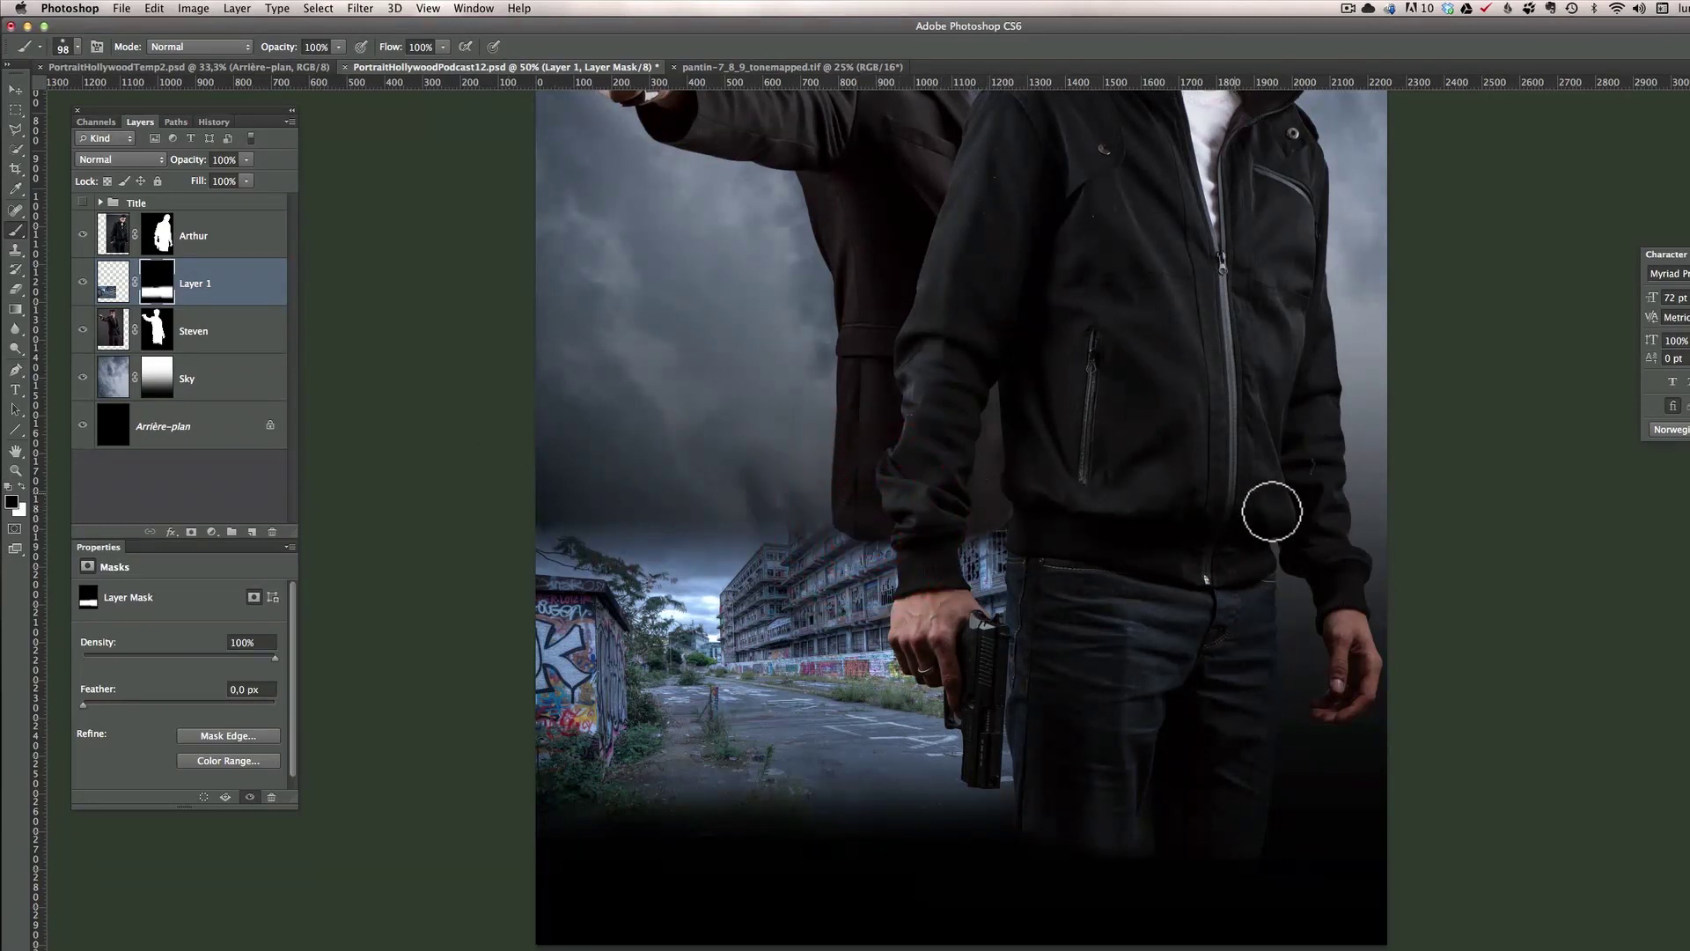
Add a Selective Color adjustment layer directly above the front man's layer.
{"action": "key", "text": "z"}
{"action": "left_click", "coordinate": [723, 595], "text": "alt"}
{"action": "left_click", "coordinate": [724, 595], "text": "alt"}
{"action": "left_click", "coordinate": [861, 622]}
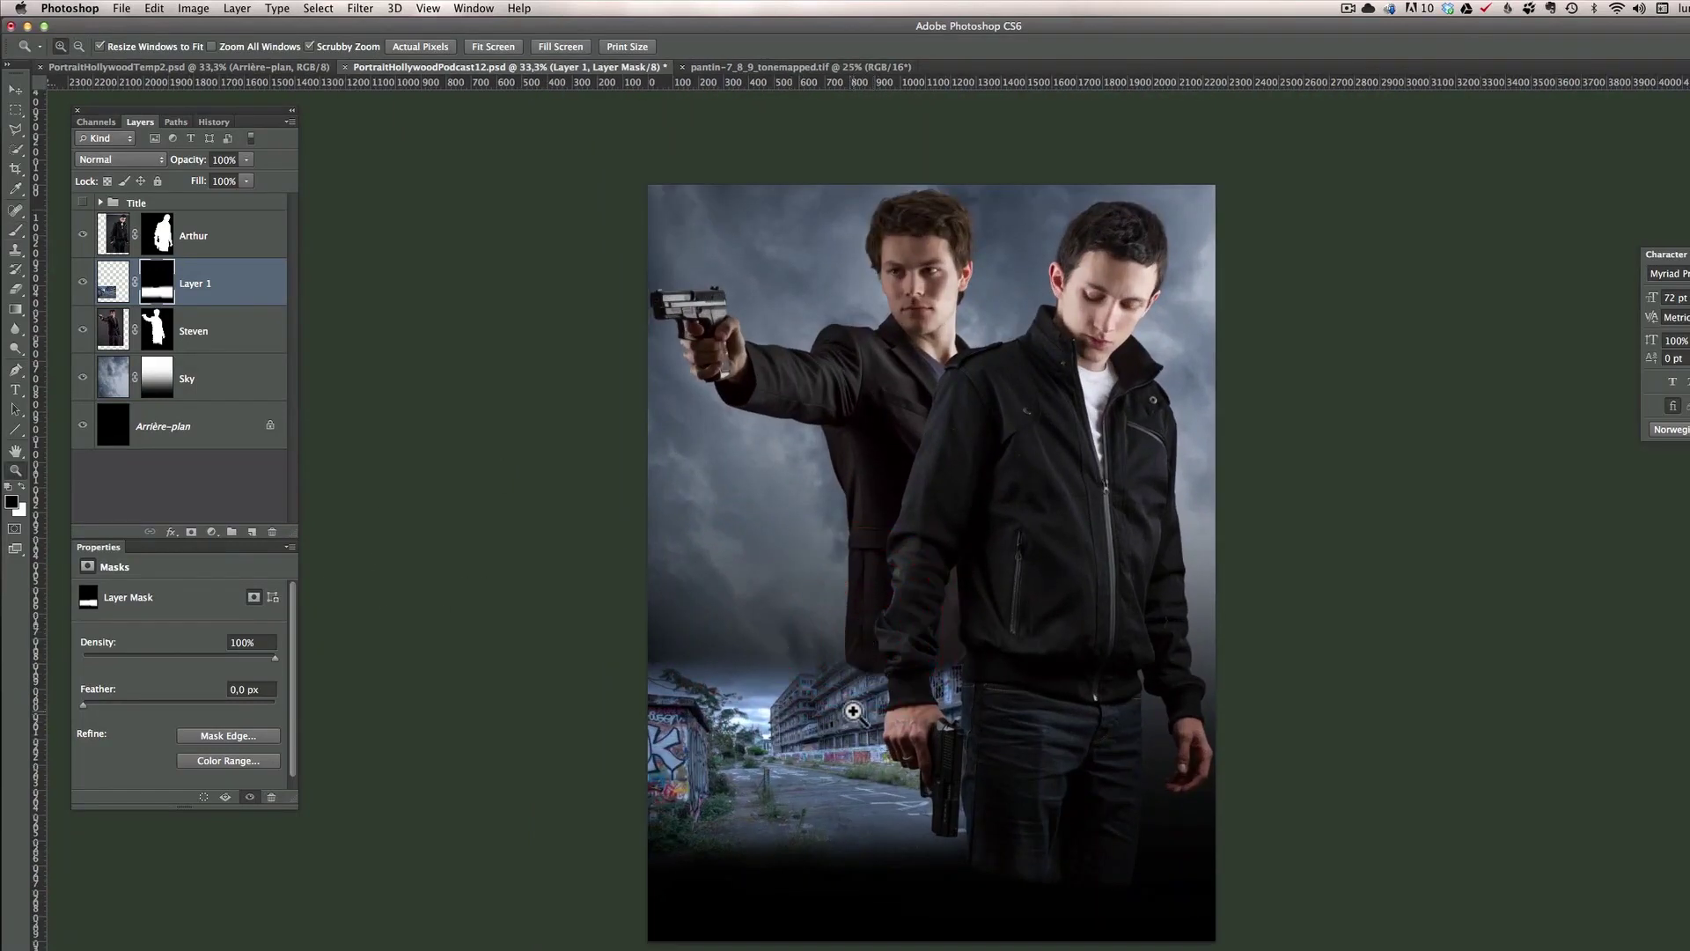
{"action": "left_click", "coordinate": [240, 236]}
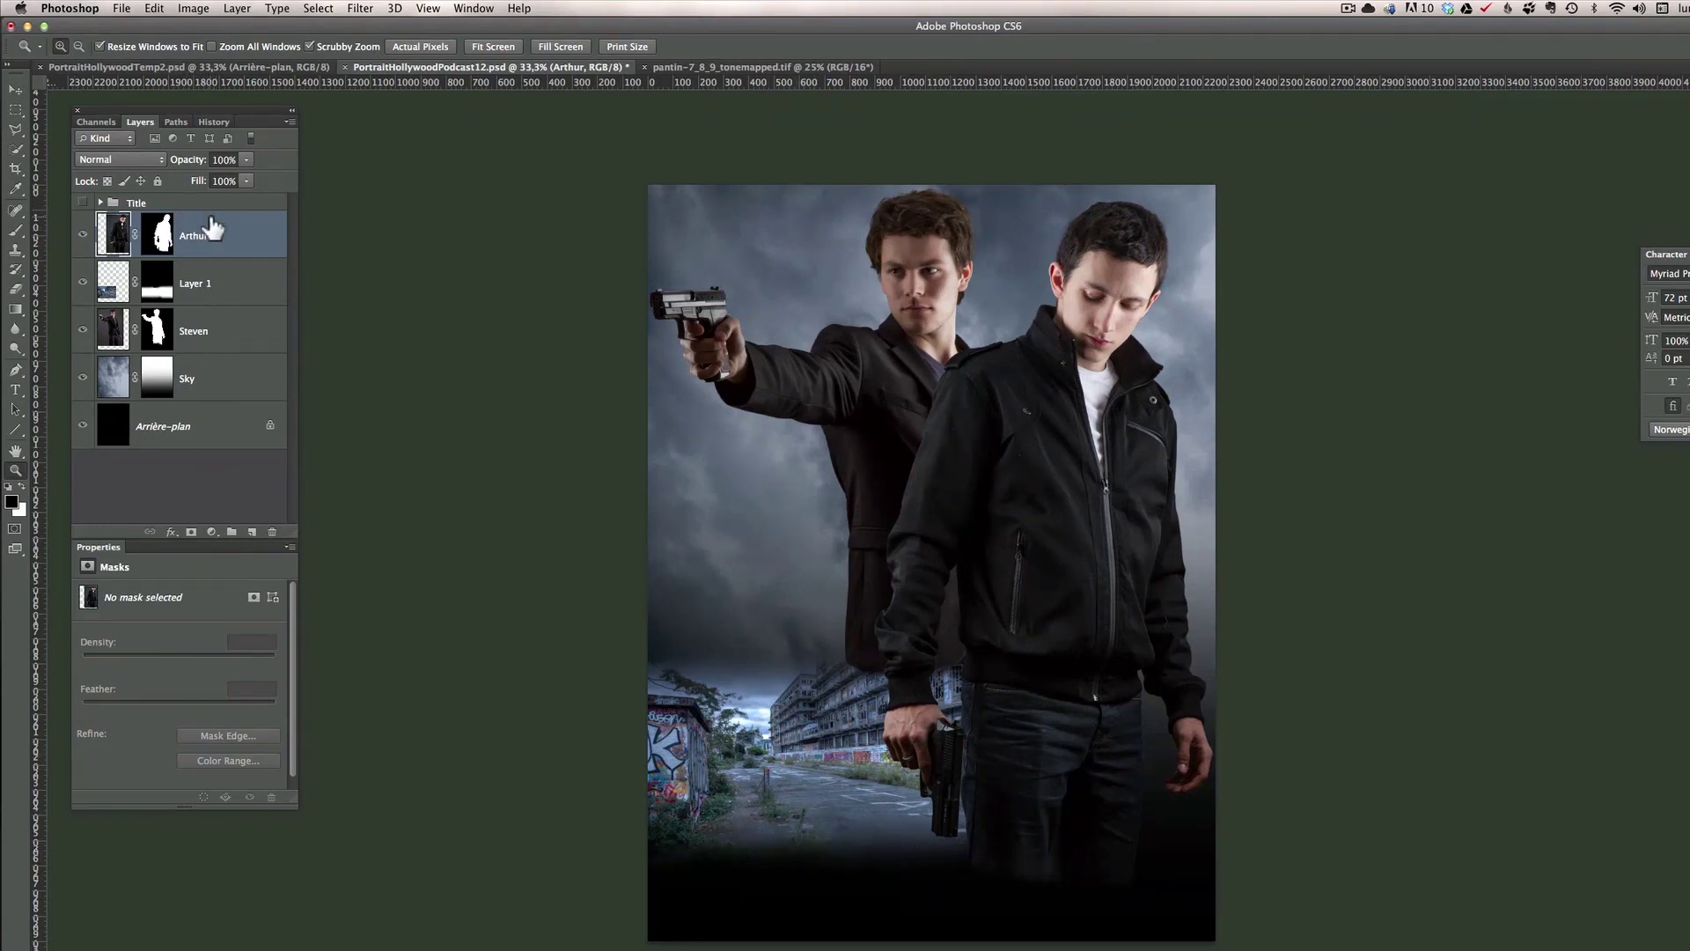
{"action": "left_click", "coordinate": [212, 532]}
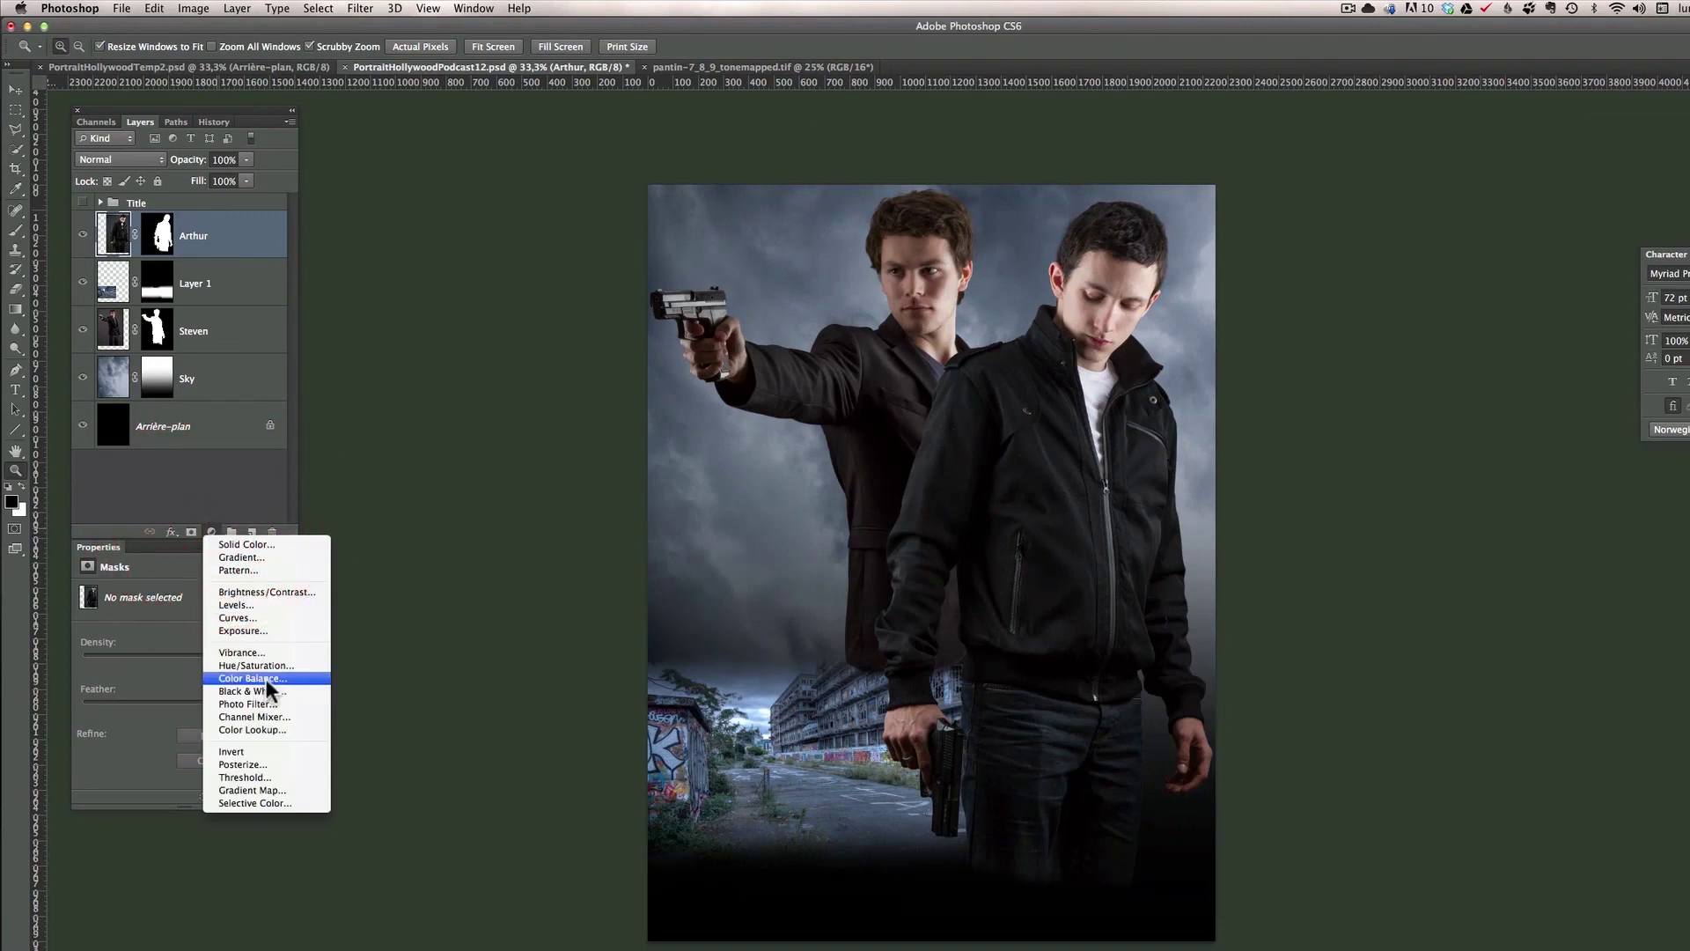
{"action": "left_click", "coordinate": [282, 804]}
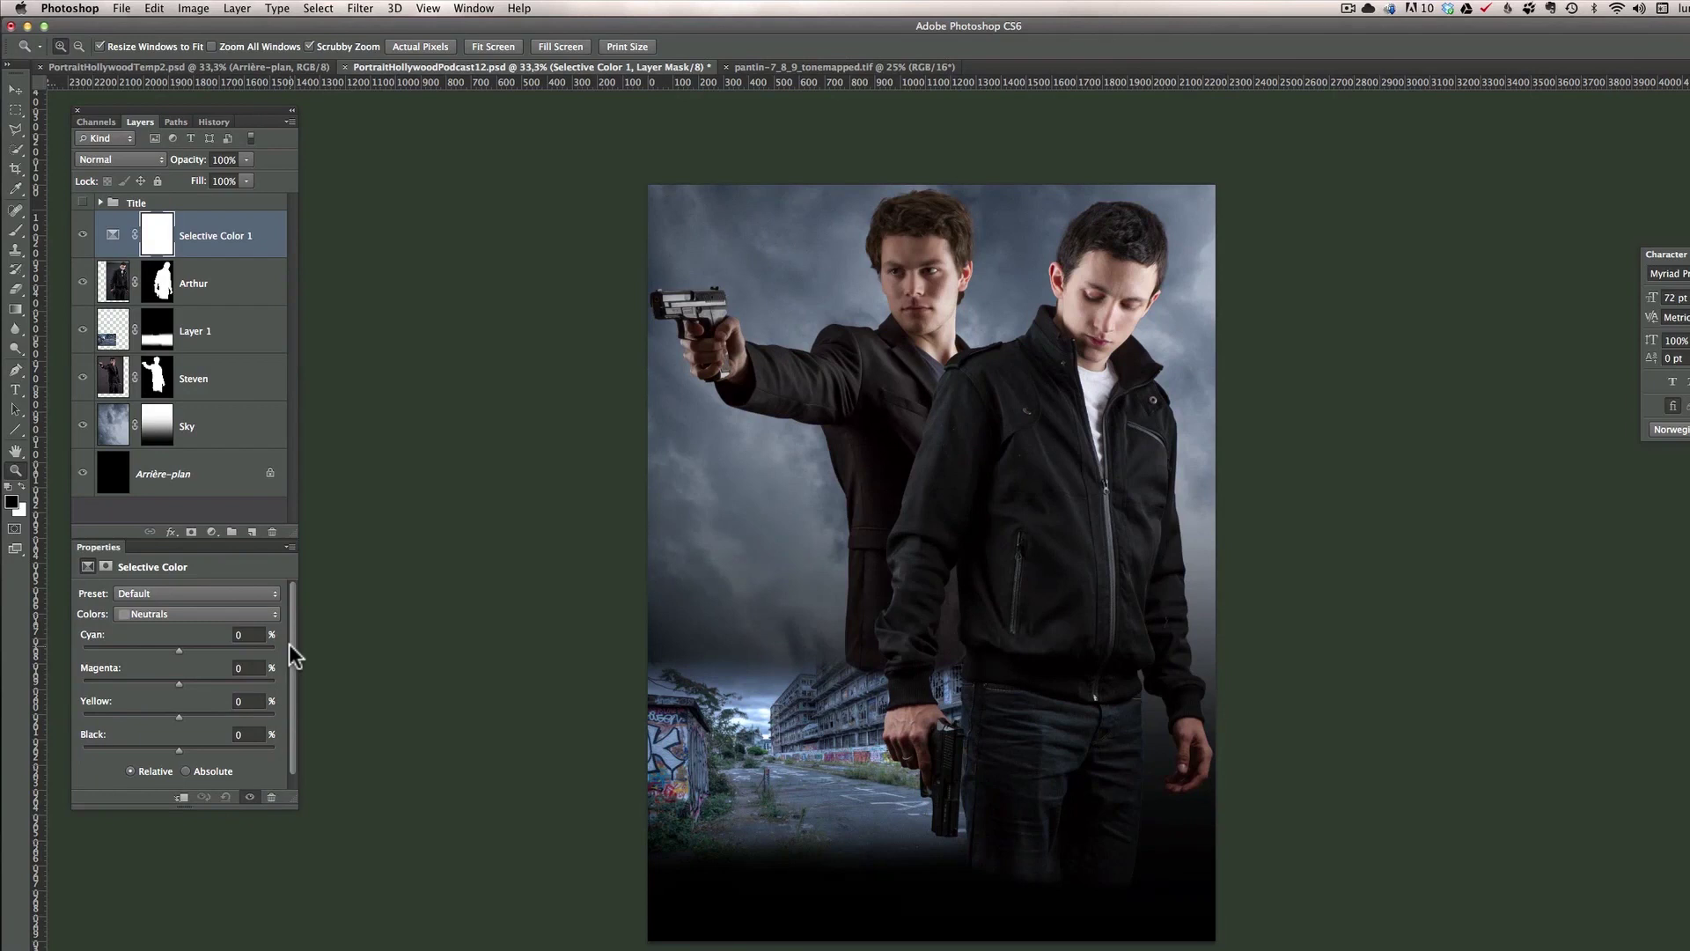
Cool the image in Selective Color by setting the Neutrals to Cyan +8, Yellow -5 and Black +4.
{"action": "left_click", "coordinate": [192, 613]}
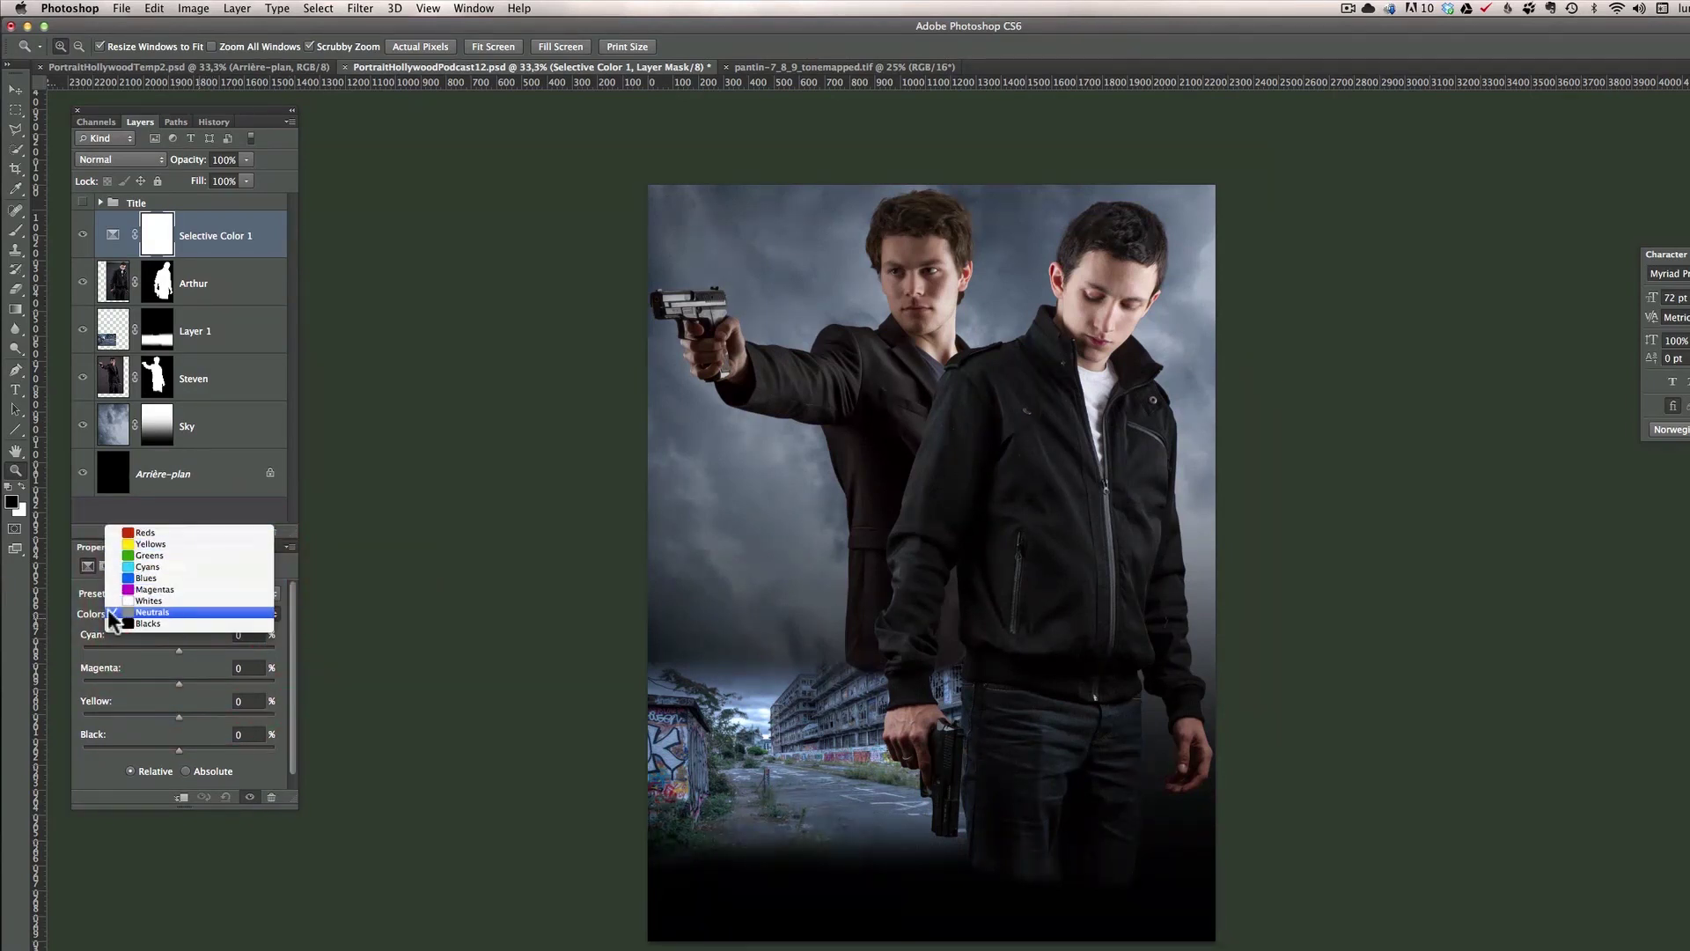
{"action": "left_click", "coordinate": [177, 614]}
{"action": "left_click", "coordinate": [162, 614]}
{"action": "left_click", "coordinate": [151, 612]}
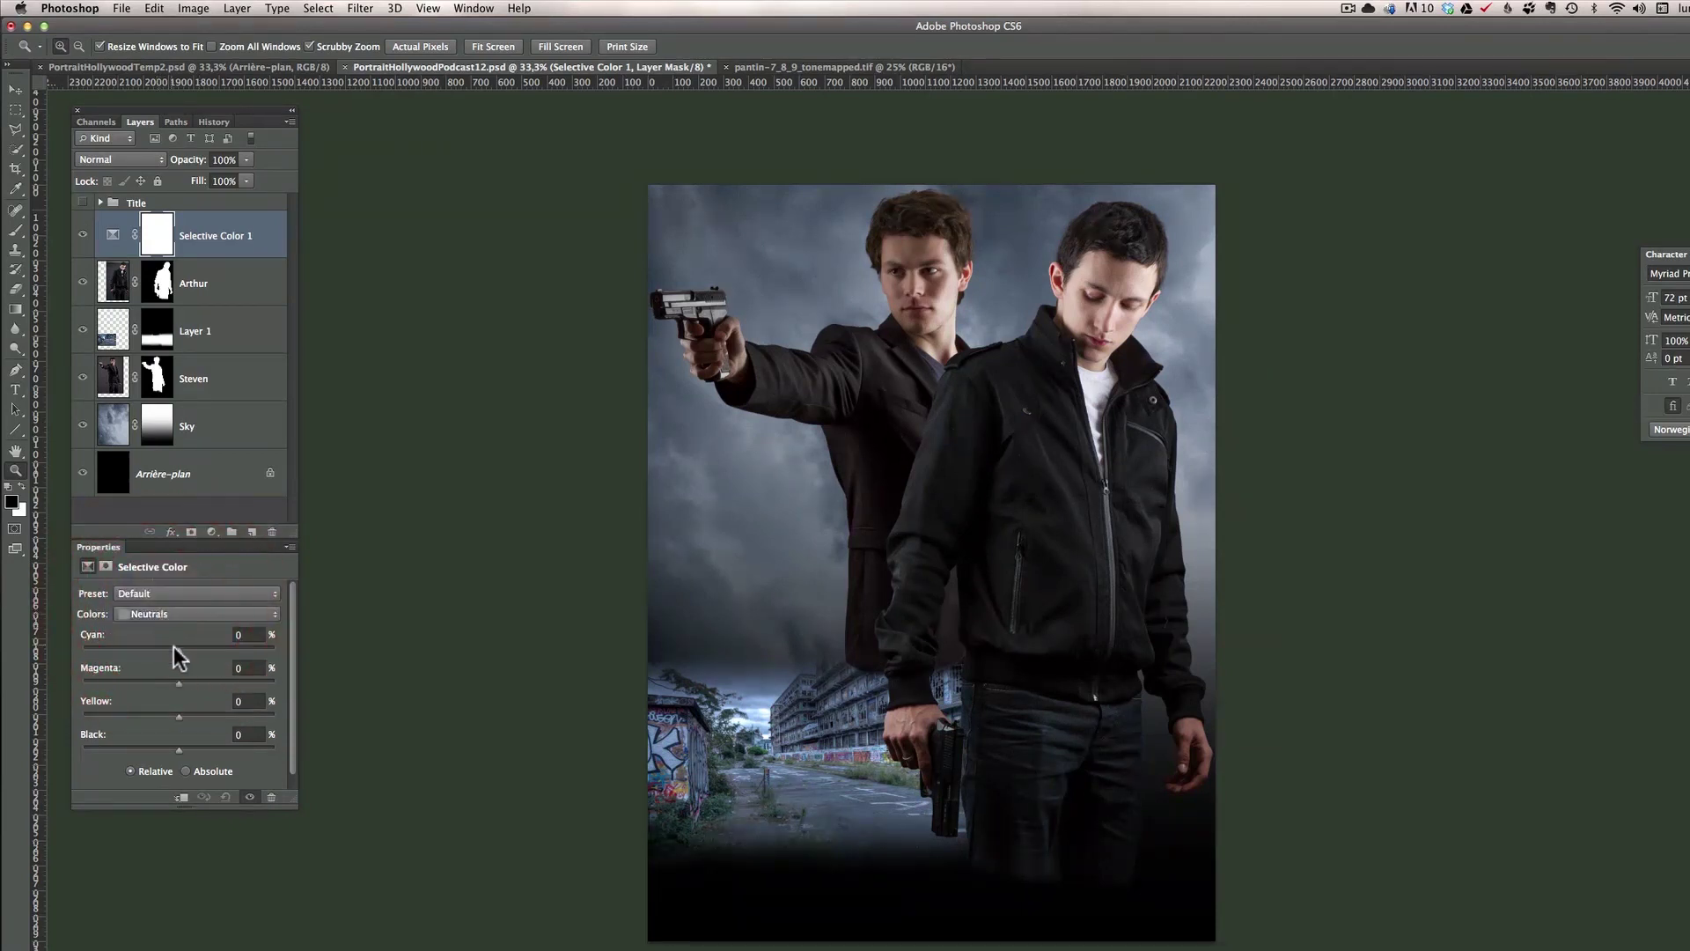
{"action": "mouse_move", "coordinate": [179, 650]}
{"action": "left_mouse_down"}
{"action": "mouse_move", "coordinate": [192, 656]}
{"action": "mouse_move", "coordinate": [161, 658]}
{"action": "left_mouse_up"}
{"action": "left_click_drag", "start_coordinate": [179, 751], "coordinate": [188, 756]}
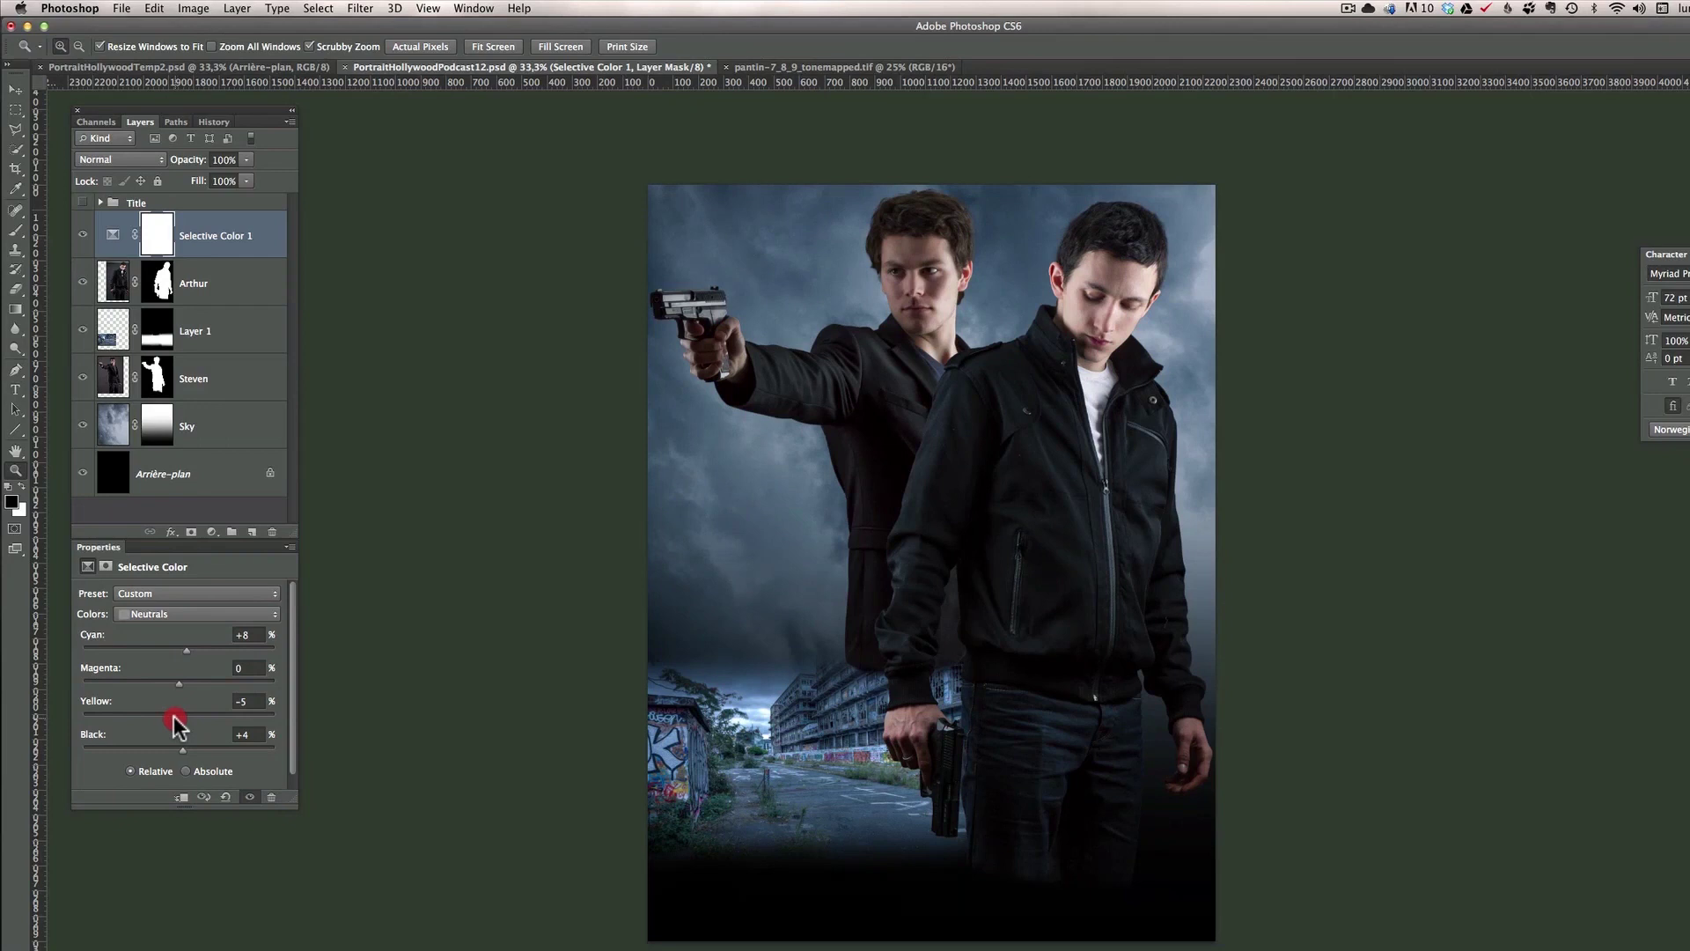
{"action": "left_click_drag", "start_coordinate": [179, 723], "coordinate": [174, 715]}
{"action": "left_click", "coordinate": [82, 236]}
Blend the building photo's upper edge and sky further by painting black on its mask with a 230 px brush at 30% opacity.
{"action": "left_click", "coordinate": [157, 343]}
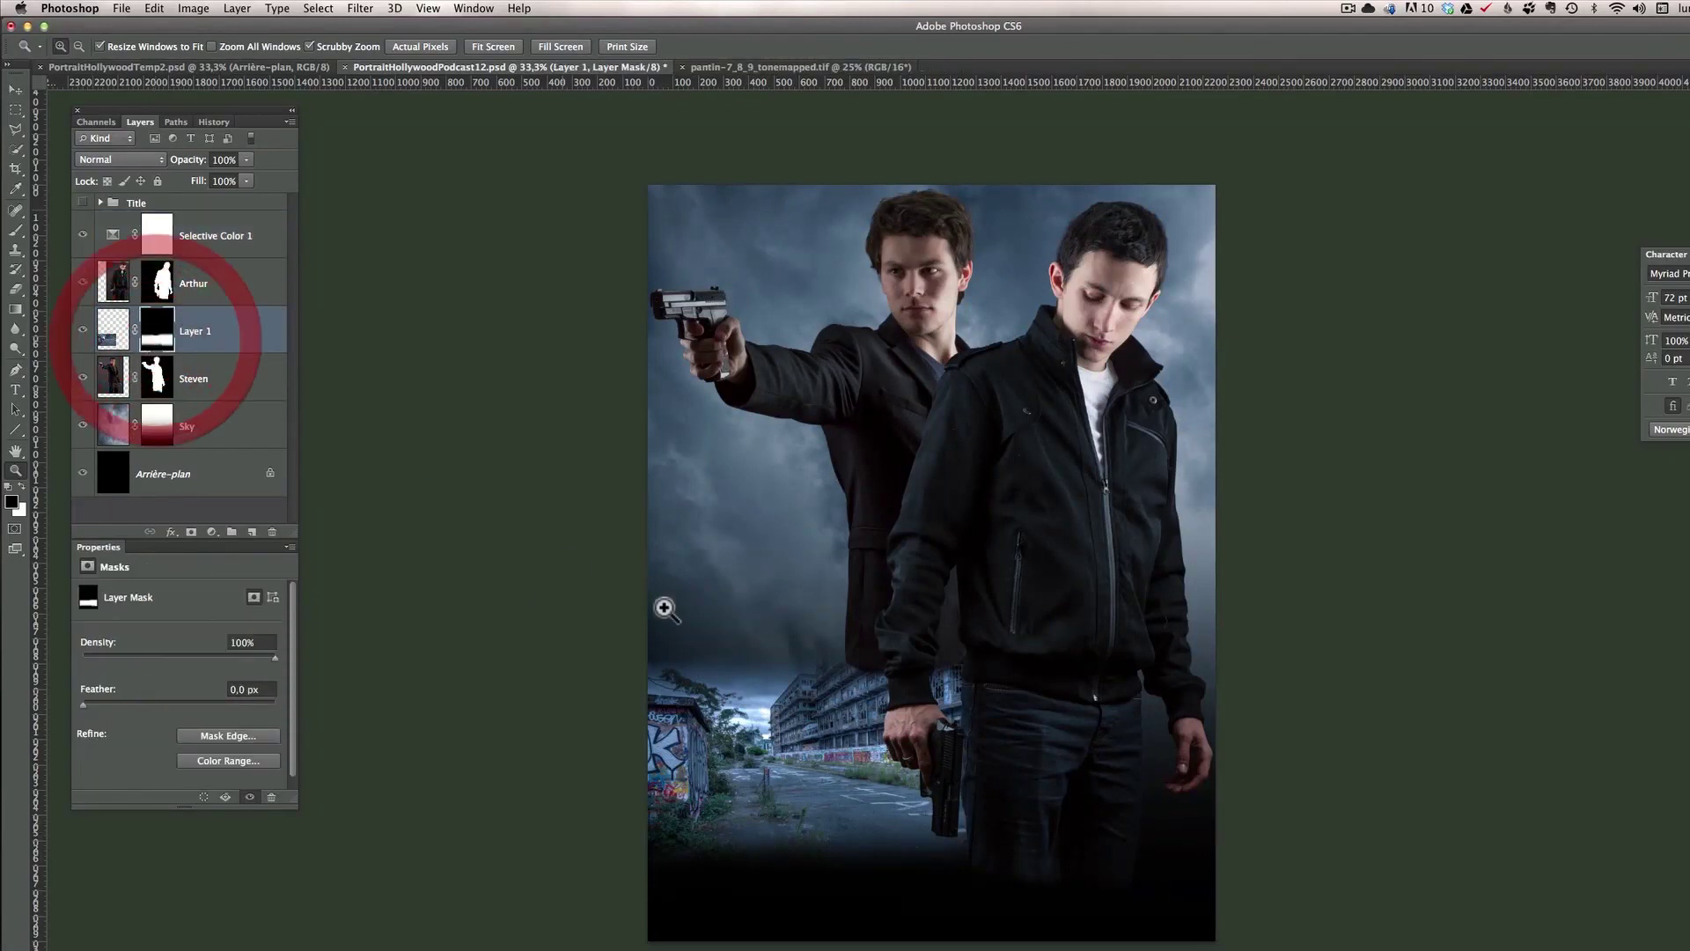
{"action": "key", "text": "b"}
{"action": "mouse_move", "coordinate": [763, 646]}
{"action": "left_mouse_down"}
{"action": "mouse_move", "coordinate": [797, 647]}
{"action": "mouse_move", "coordinate": [720, 633]}
{"action": "left_mouse_up"}
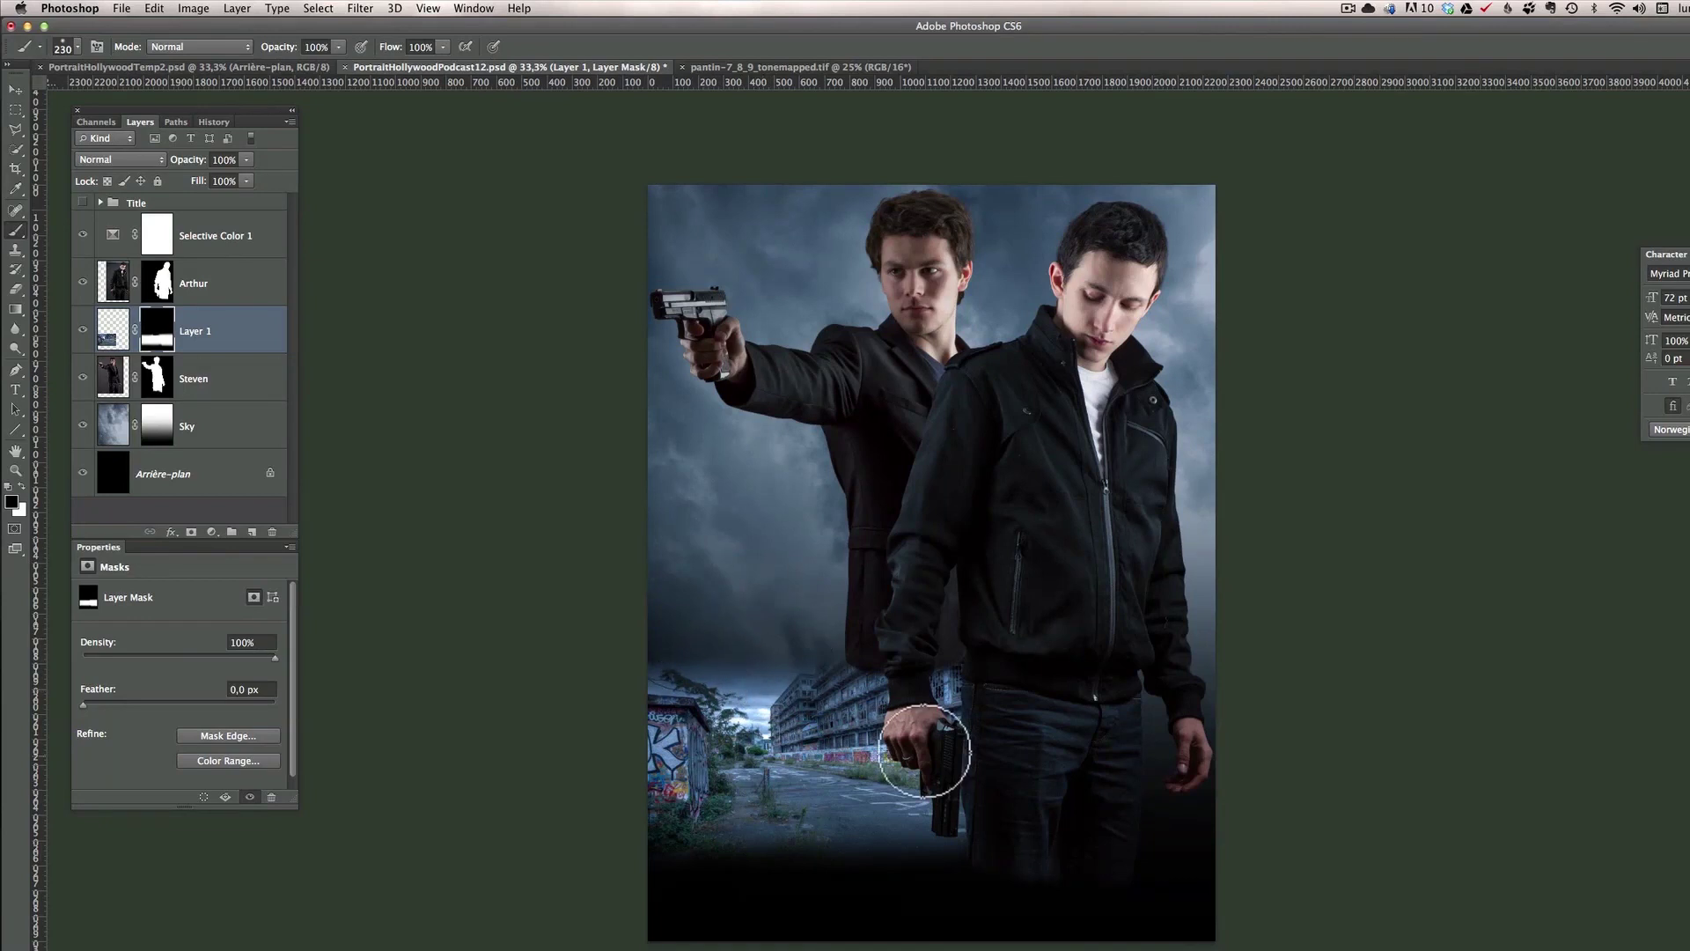
{"action": "left_click_drag", "start_coordinate": [280, 46], "coordinate": [227, 56]}
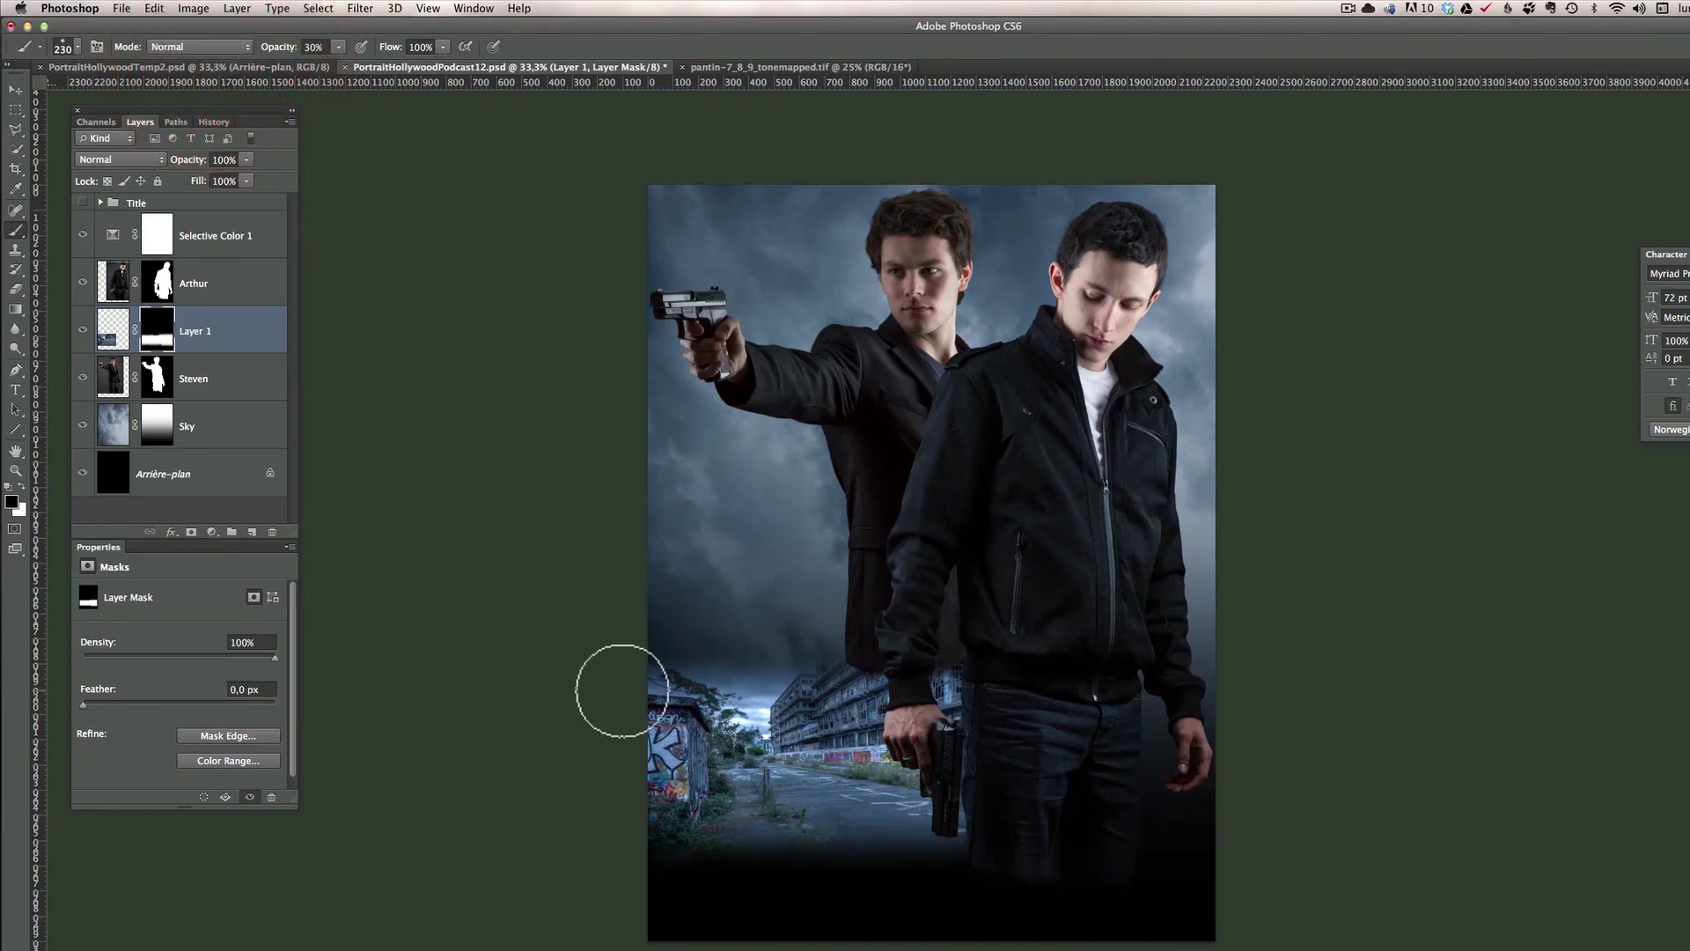
{"action": "left_click", "coordinate": [719, 685]}
{"action": "left_click", "coordinate": [717, 686]}
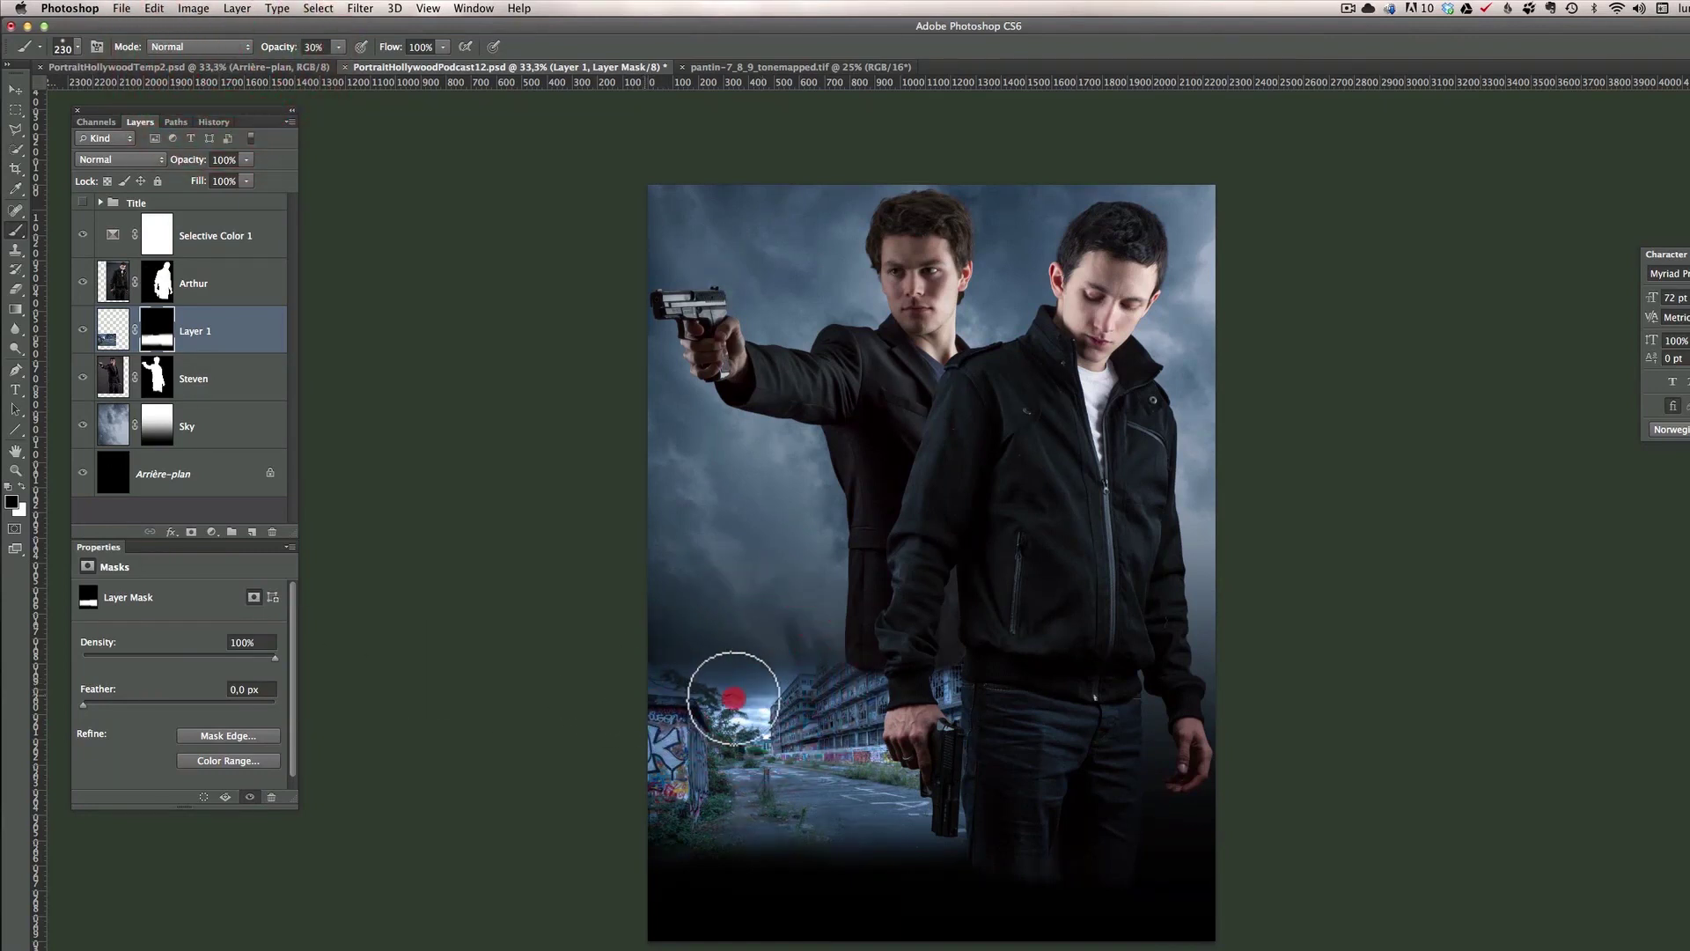
{"action": "left_click", "coordinate": [593, 641]}
{"action": "left_click_drag", "start_coordinate": [720, 671], "coordinate": [673, 639]}
Fade the ground along the building photo's lower edge with black strokes on its mask, undoing the excess painting.
{"action": "mouse_move", "coordinate": [788, 832]}
{"action": "left_mouse_down"}
{"action": "mouse_move", "coordinate": [856, 833]}
{"action": "mouse_move", "coordinate": [969, 875]}
{"action": "mouse_move", "coordinate": [916, 822]}
{"action": "mouse_move", "coordinate": [642, 860]}
{"action": "left_mouse_up"}
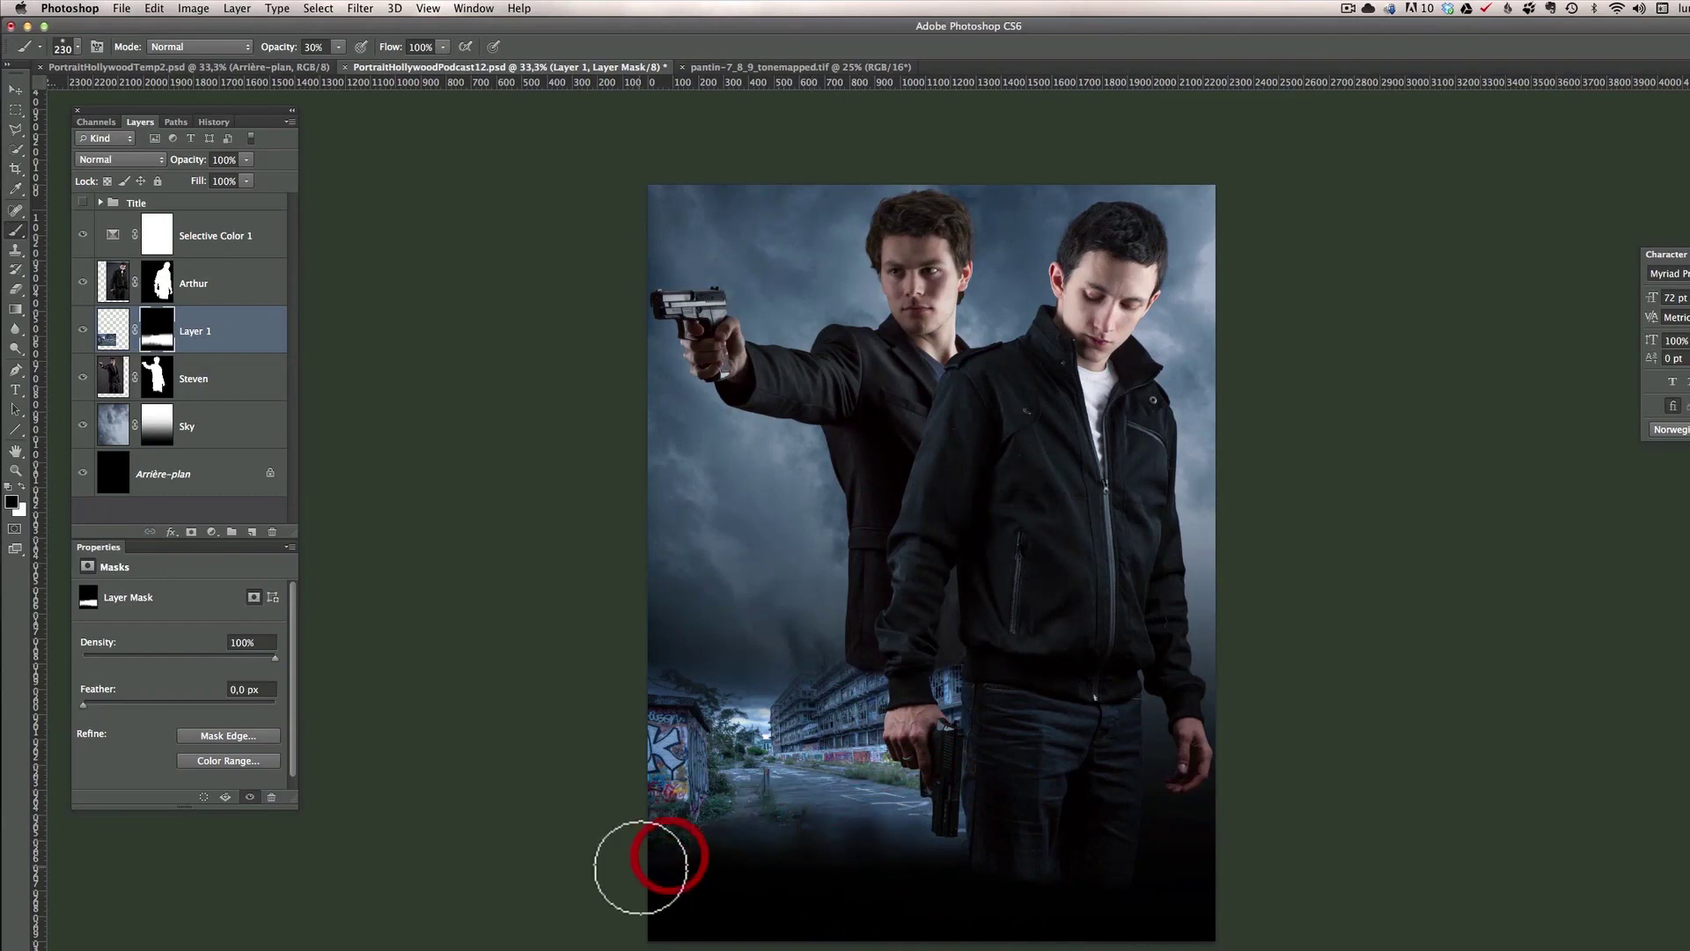
{"action": "mouse_move", "coordinate": [881, 837]}
{"action": "left_mouse_down"}
{"action": "mouse_move", "coordinate": [855, 810]}
{"action": "mouse_move", "coordinate": [1005, 865]}
{"action": "mouse_move", "coordinate": [969, 841]}
{"action": "mouse_move", "coordinate": [932, 883]}
{"action": "left_mouse_up"}
{"action": "left_click", "coordinate": [792, 838]}
{"action": "key", "text": "ctrl+alt+z"}
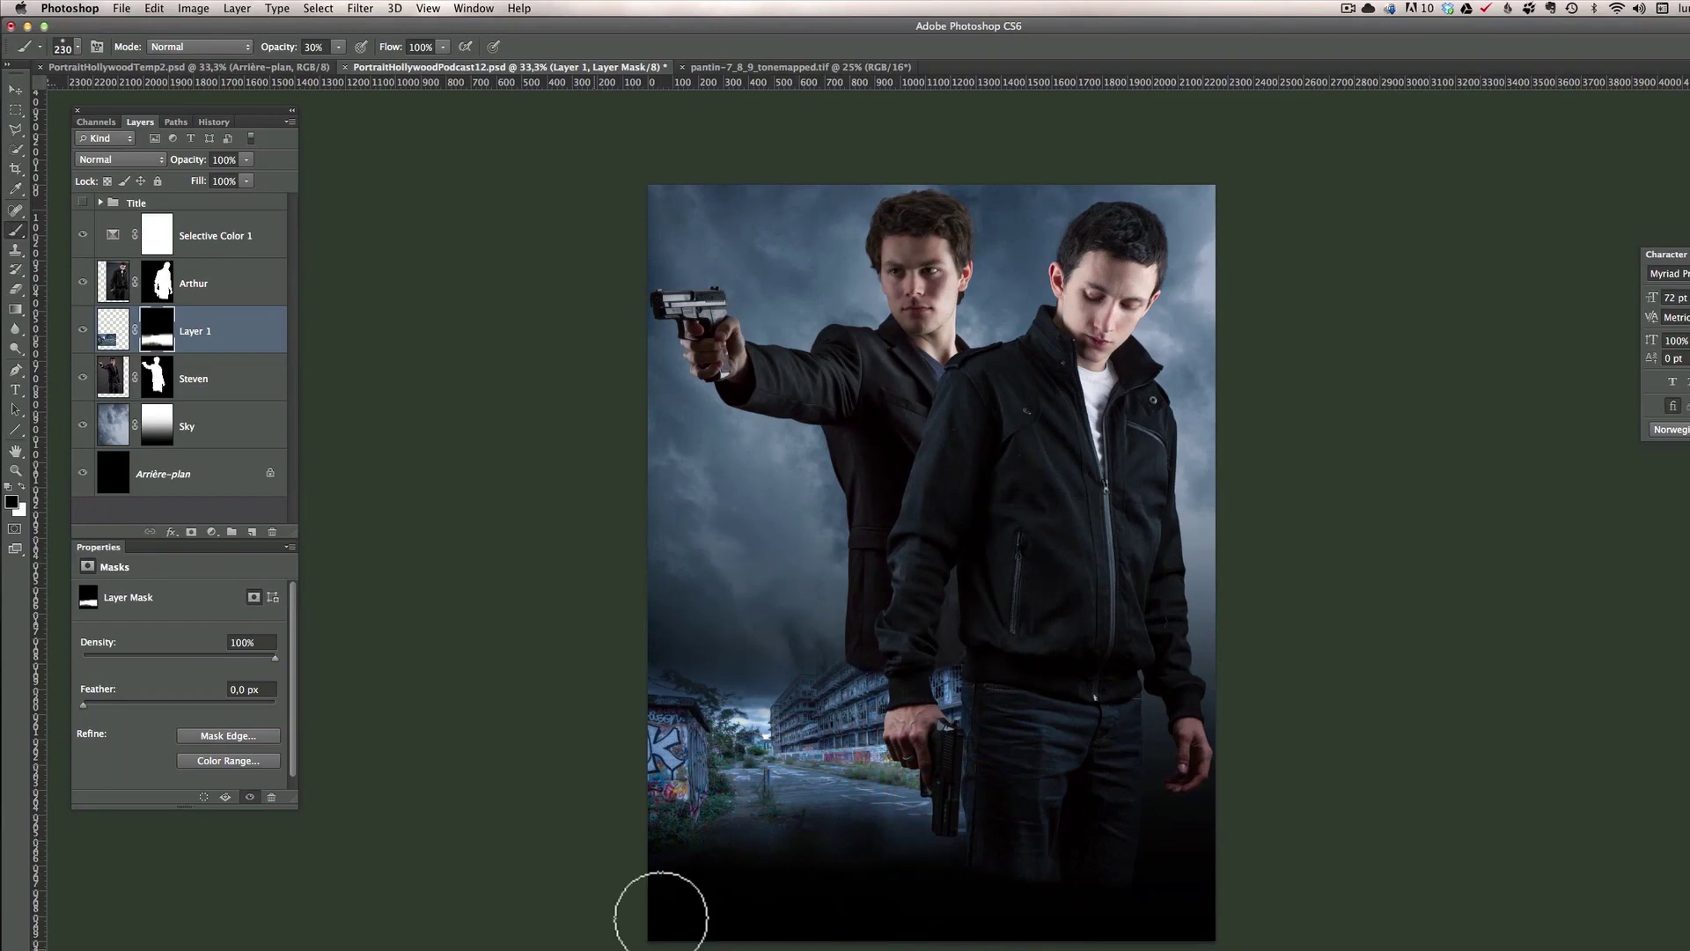
{"action": "left_click", "coordinate": [1001, 698]}
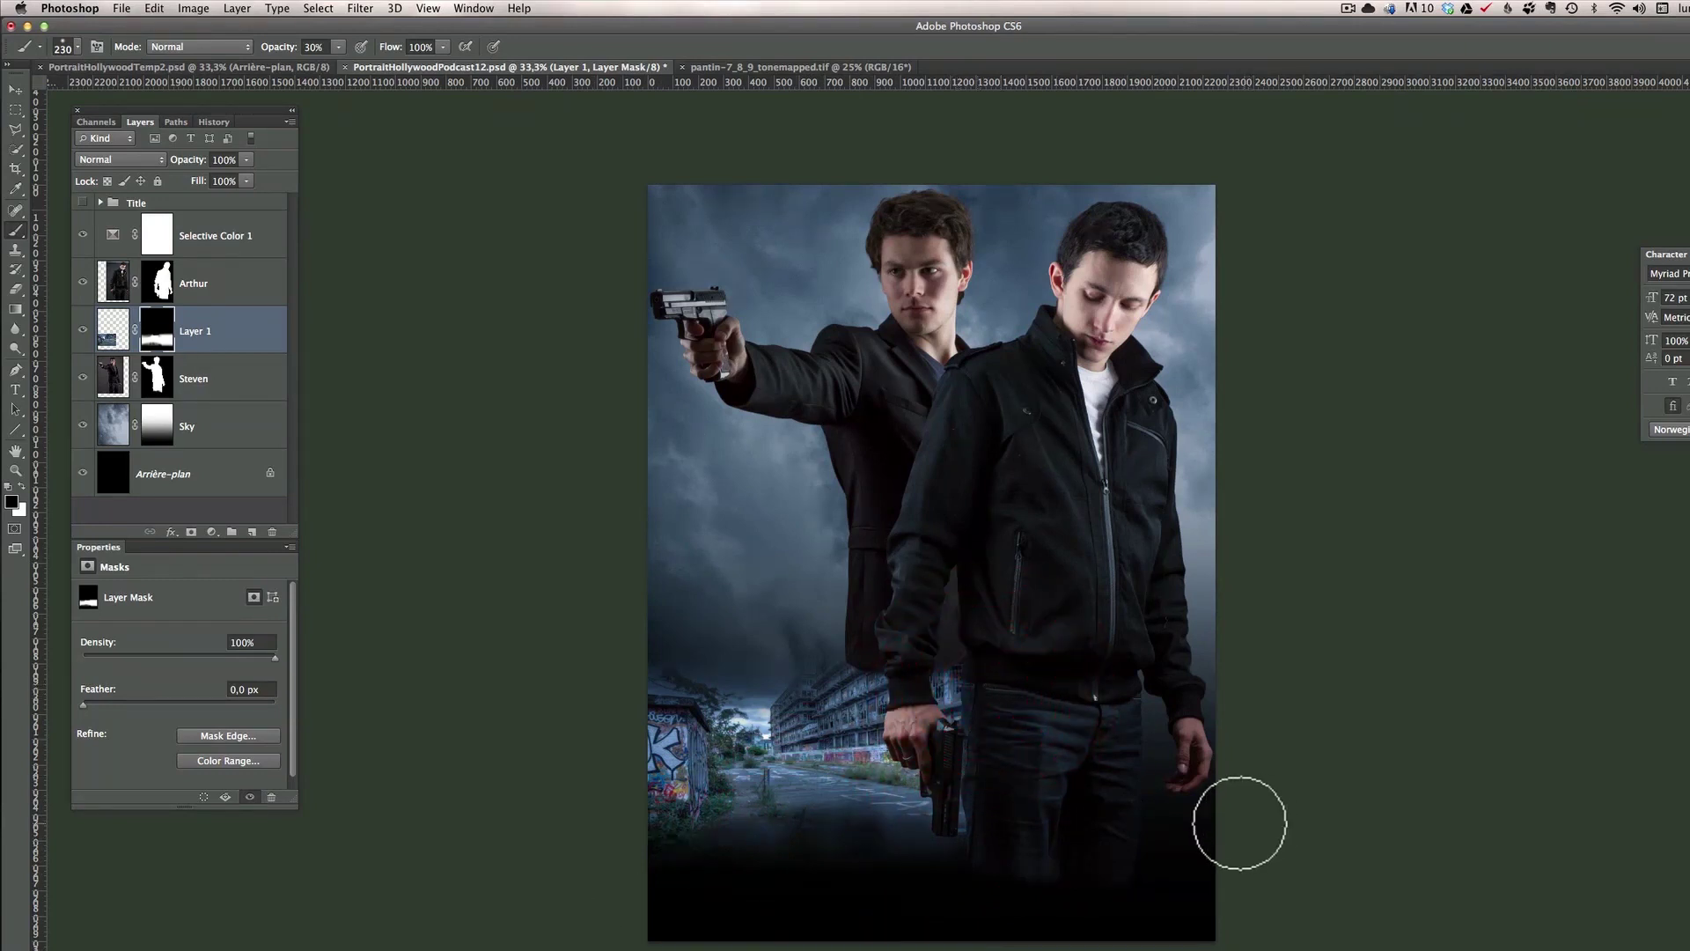
Stamp all visible layers into a new merged layer above the Selective Color adjustment.
{"action": "left_click", "coordinate": [531, 610]}
{"action": "left_click", "coordinate": [250, 235]}
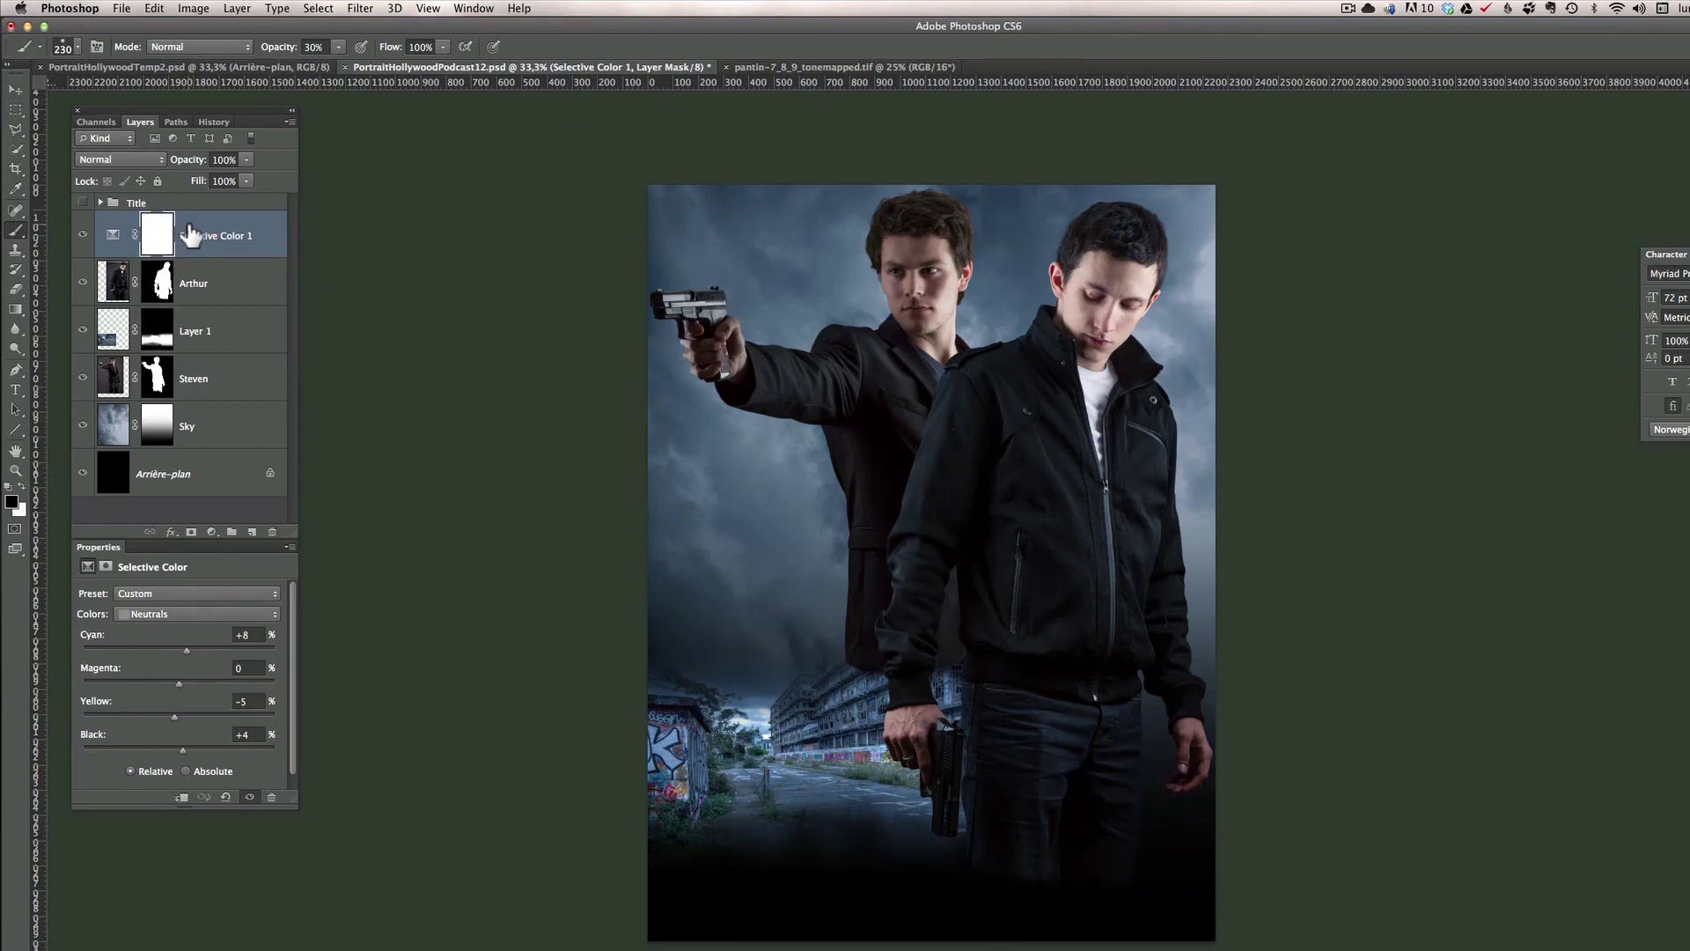
{"action": "key", "text": "alt+shift+super+e"}
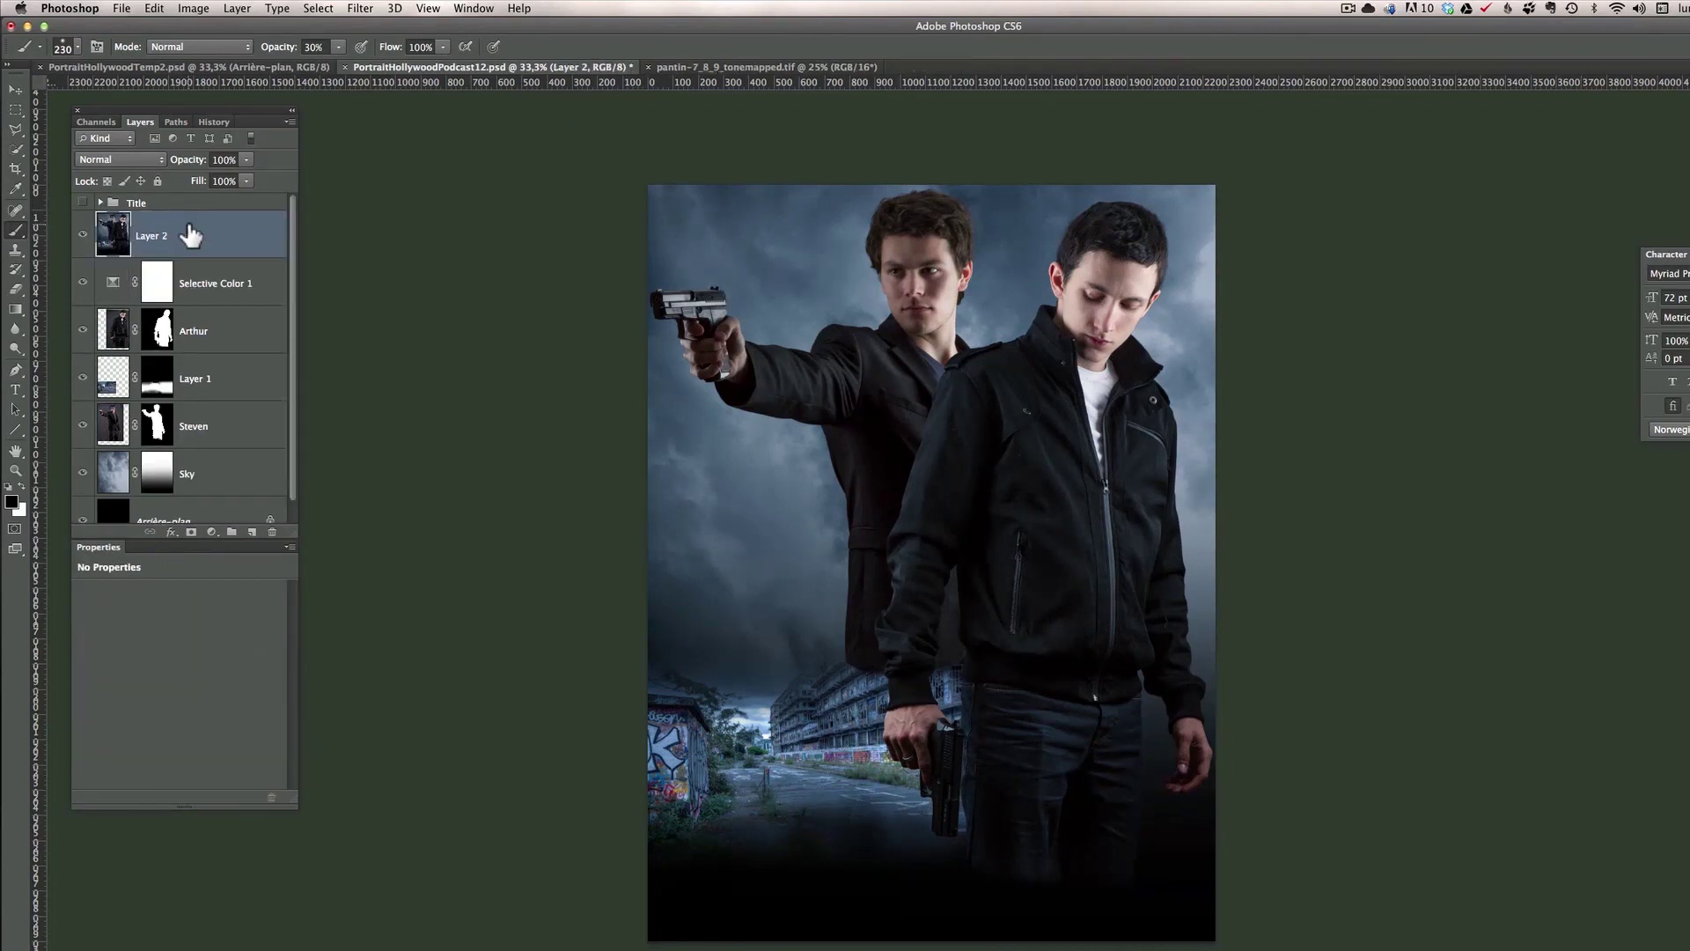
Switch to Chrome to view the Topaz Detail plug-in page and return to Photoshop.
{"action": "left_click_drag", "start_coordinate": [290, 346], "coordinate": [284, 287]}
{"action": "key", "text": "super+Tab"}
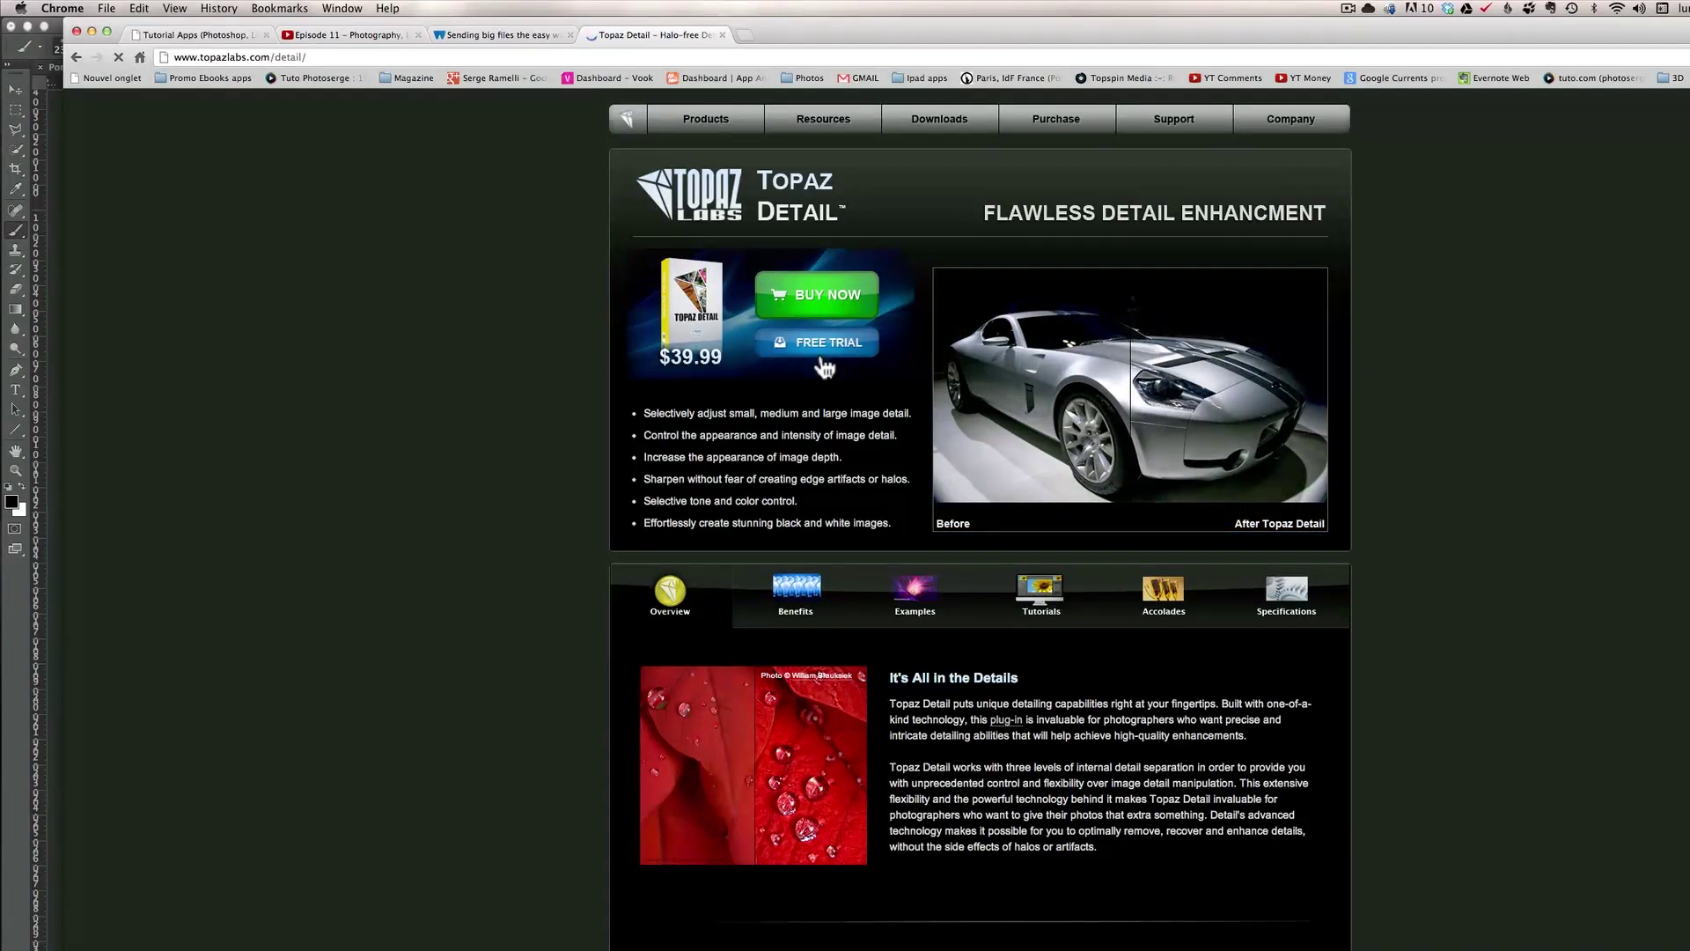
{"action": "key", "text": "super+Tab"}
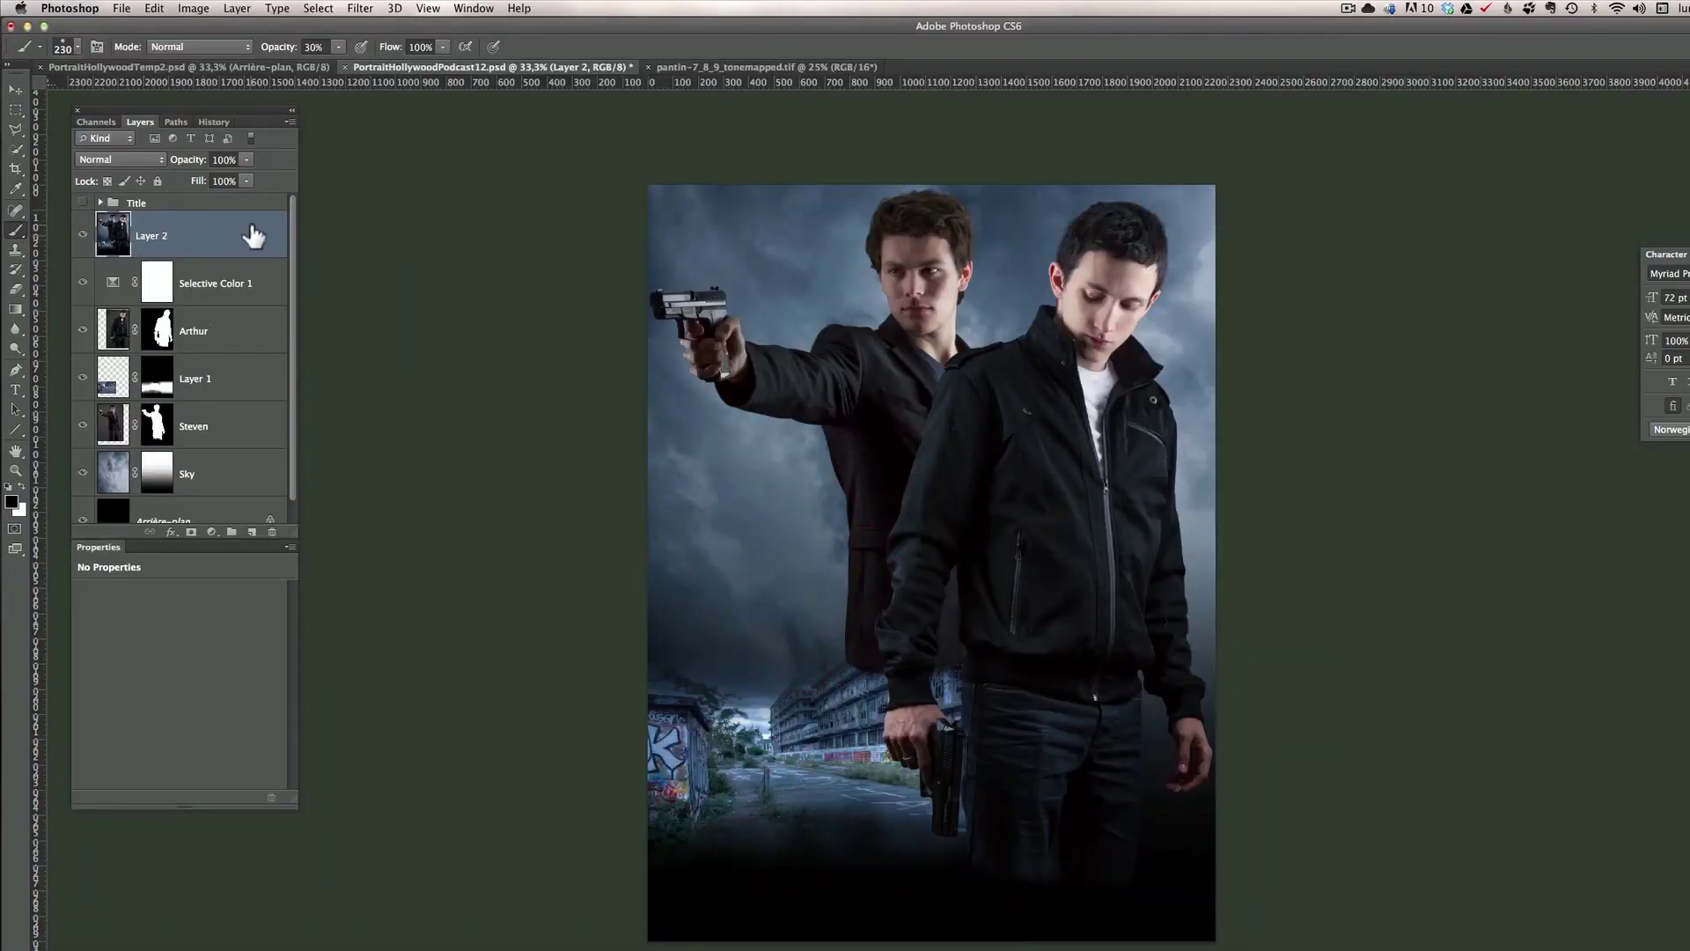
Apply the Topaz Detail 2 filter with the Calvin preset to the merged layer.
{"action": "left_click", "coordinate": [369, 9]}
{"action": "mouse_move", "coordinate": [451, 357]}
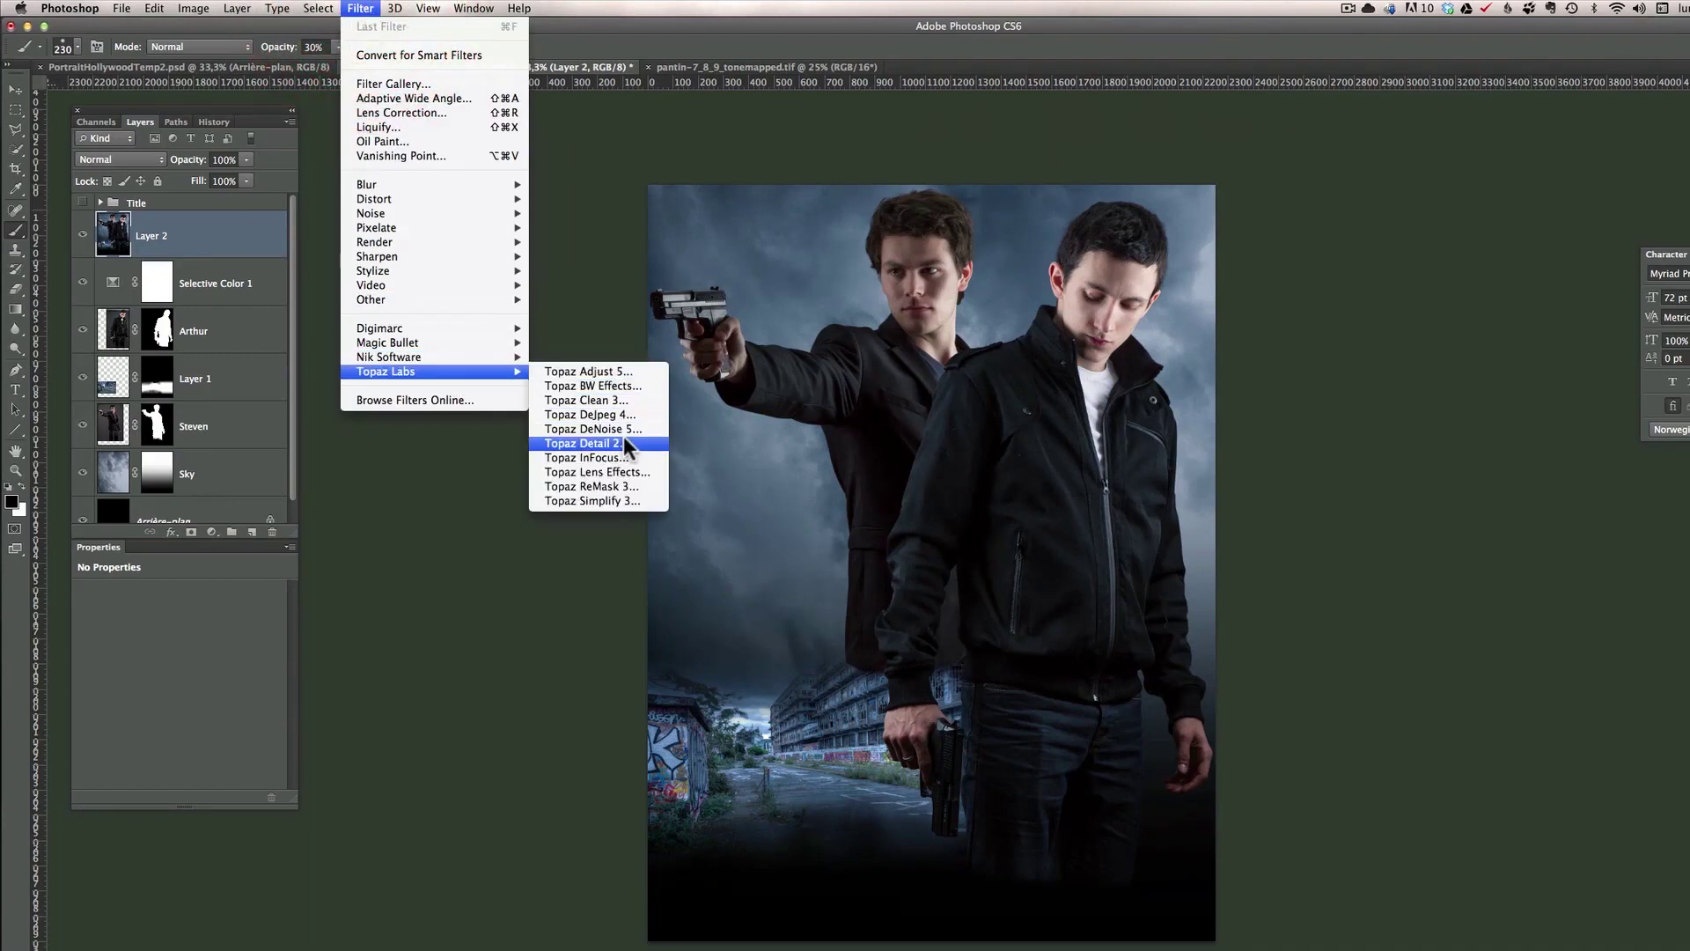
{"action": "left_click", "coordinate": [614, 443]}
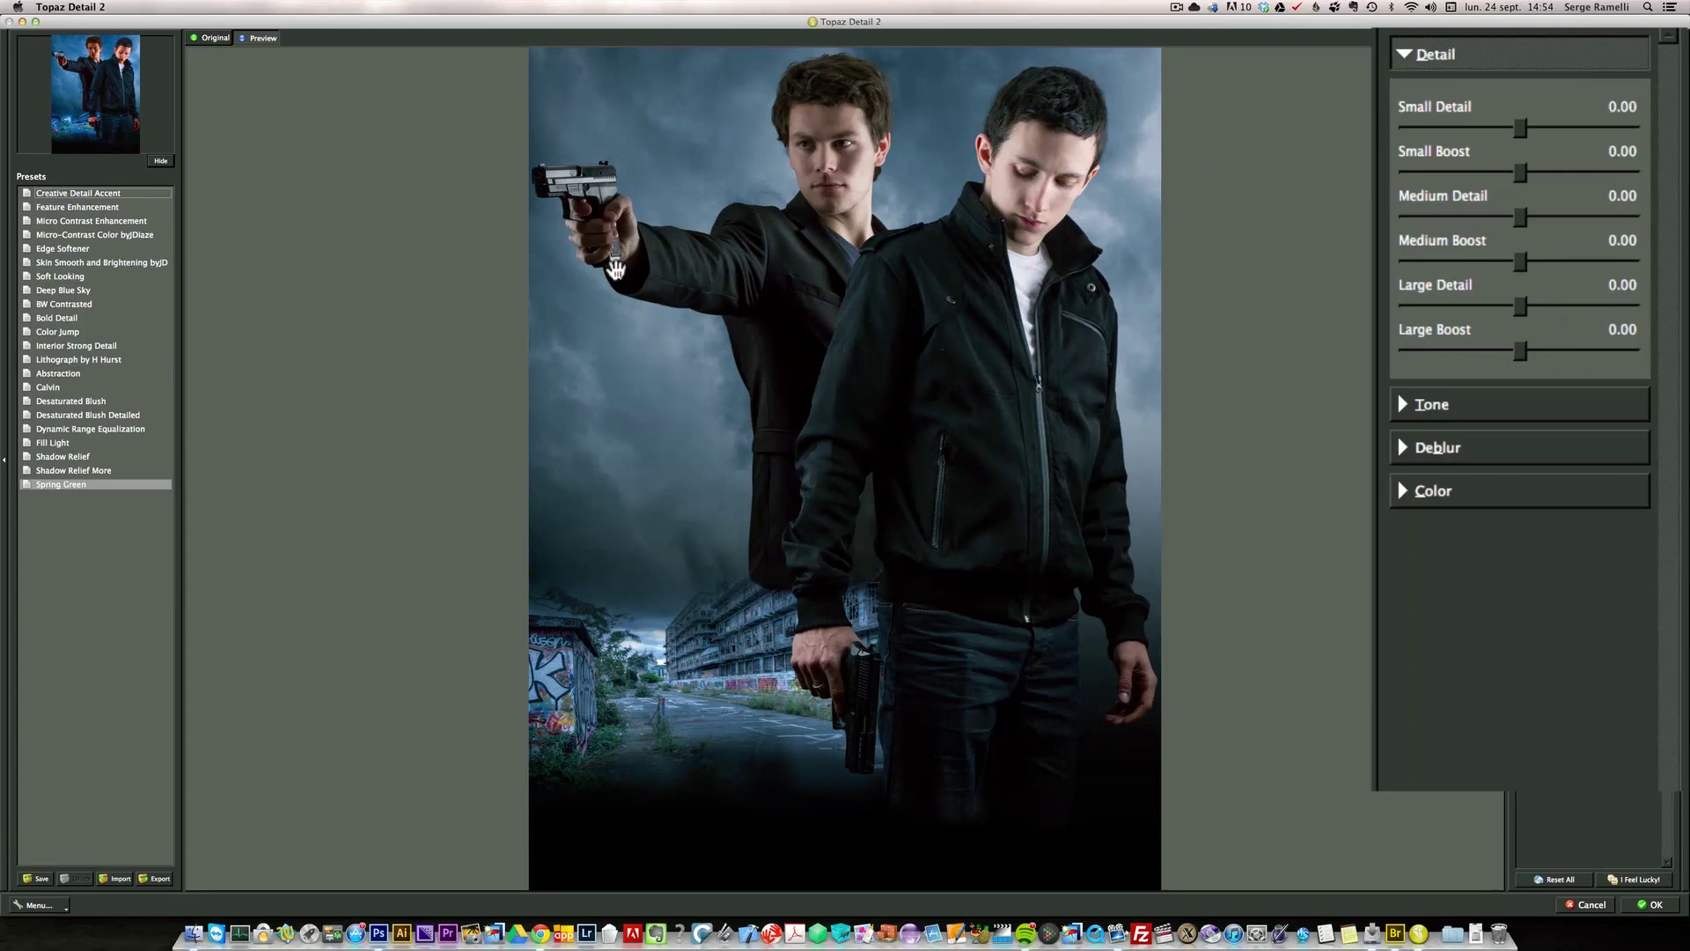
{"action": "left_click", "coordinate": [41, 390]}
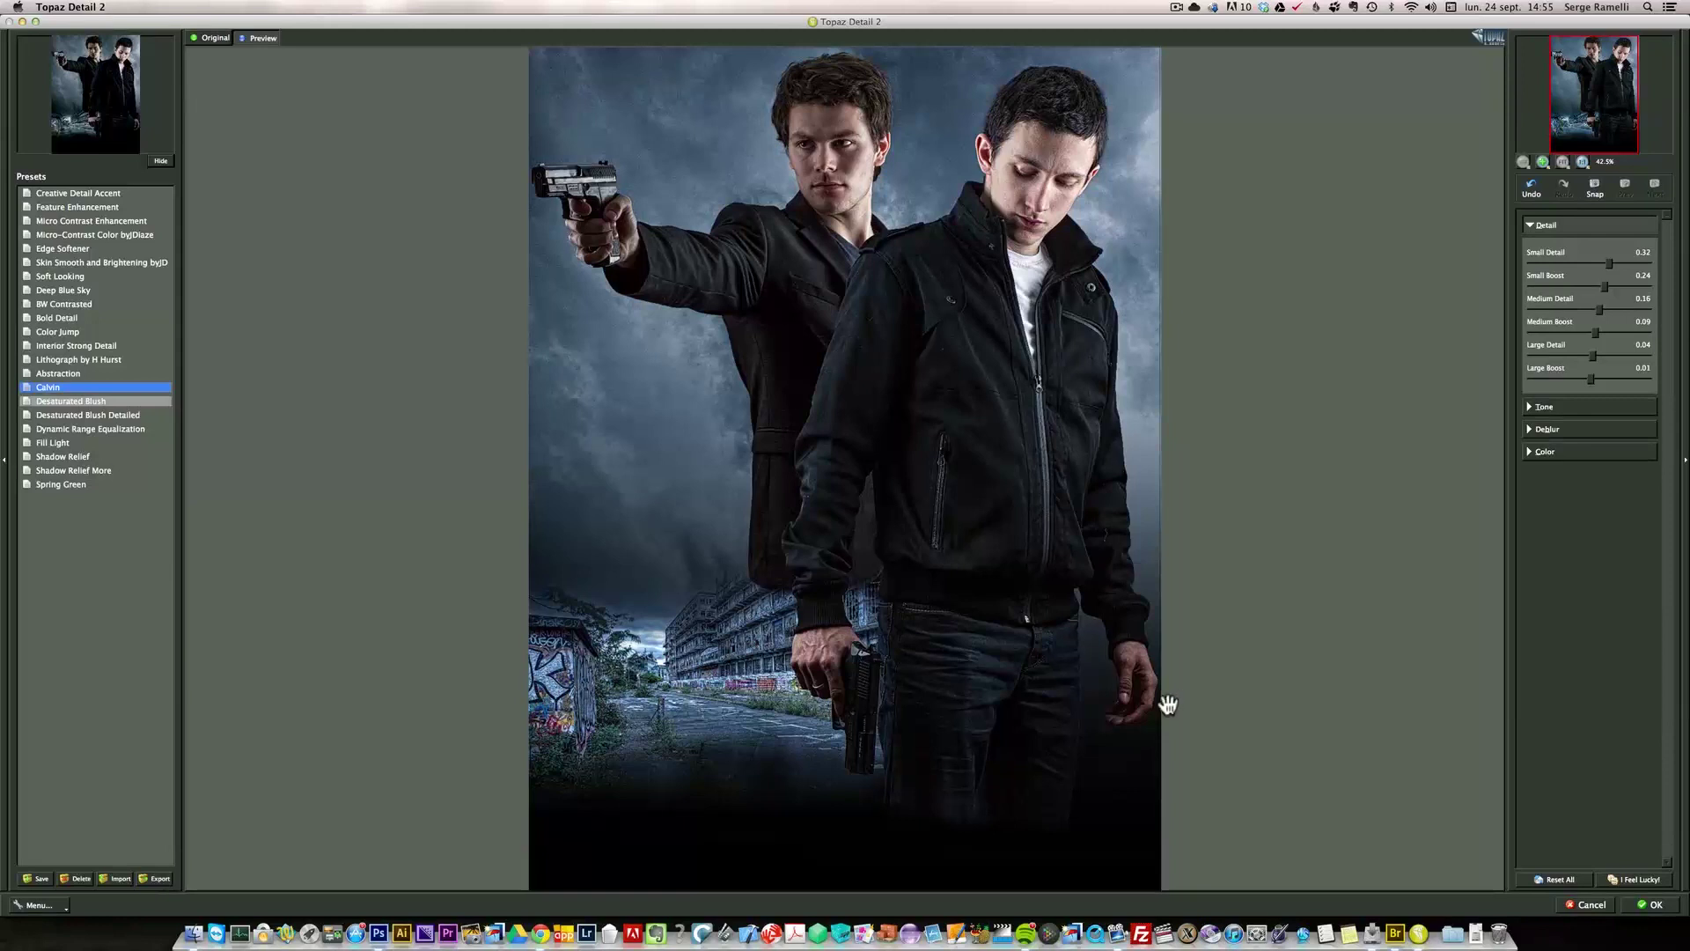
{"action": "left_click", "coordinate": [1653, 905]}
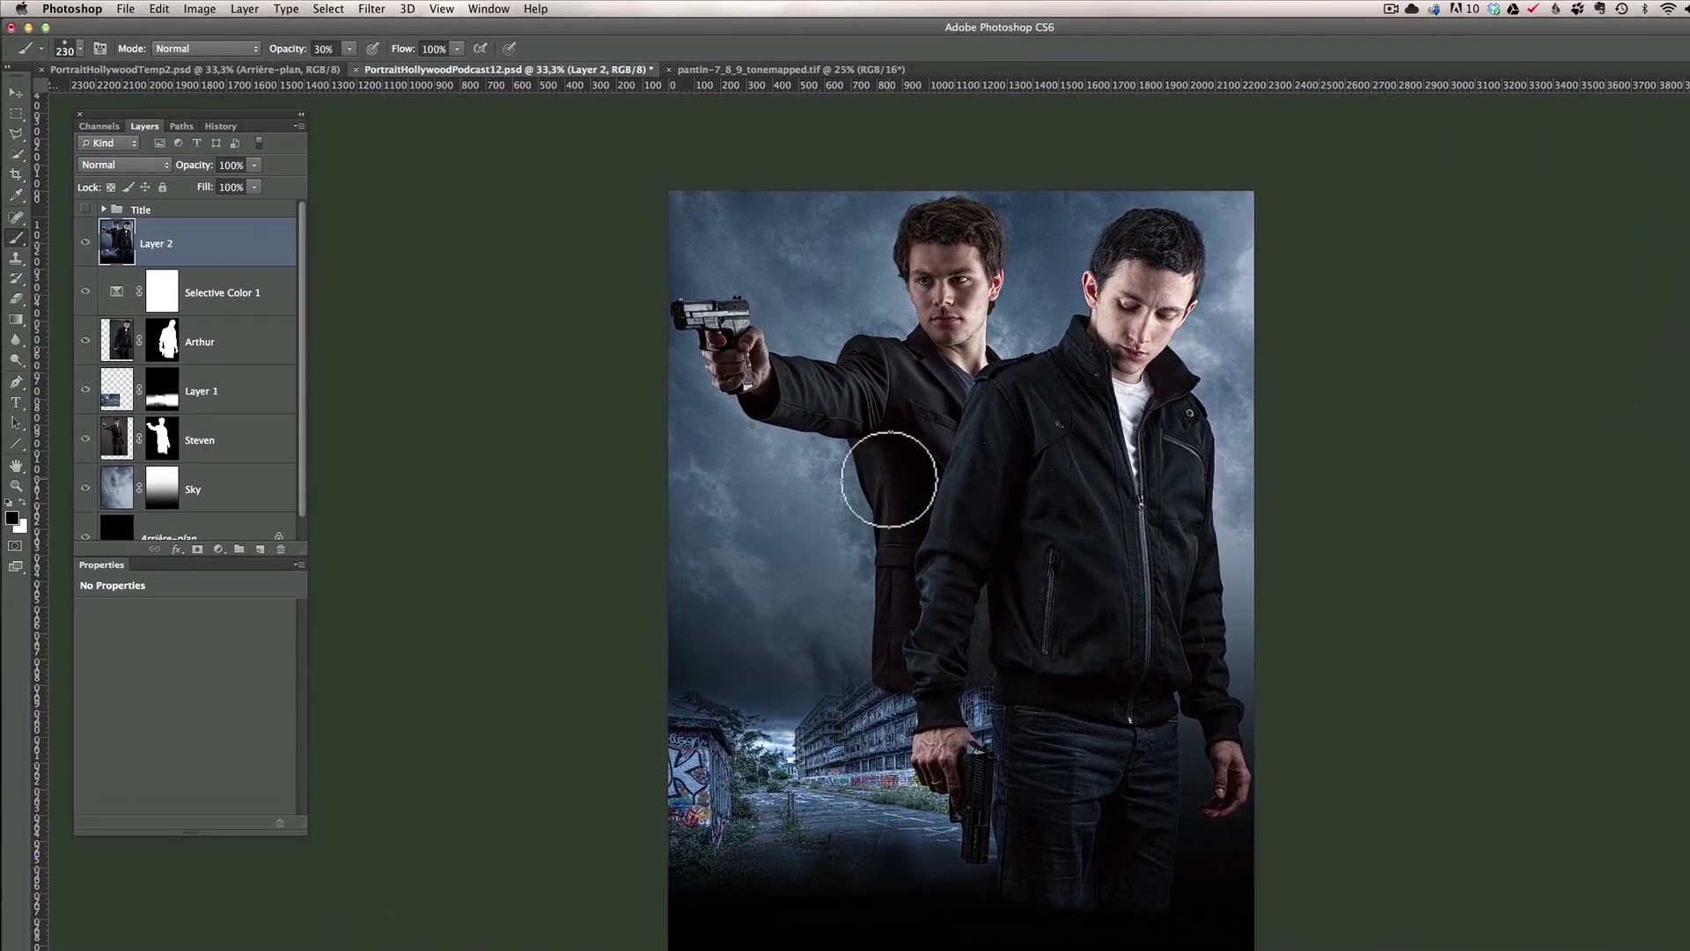
Add a layer mask to the filtered layer and soften the detail on both men's faces with black at 20% brush opacity.
{"action": "key", "text": "z"}
{"action": "left_click", "coordinate": [827, 423]}
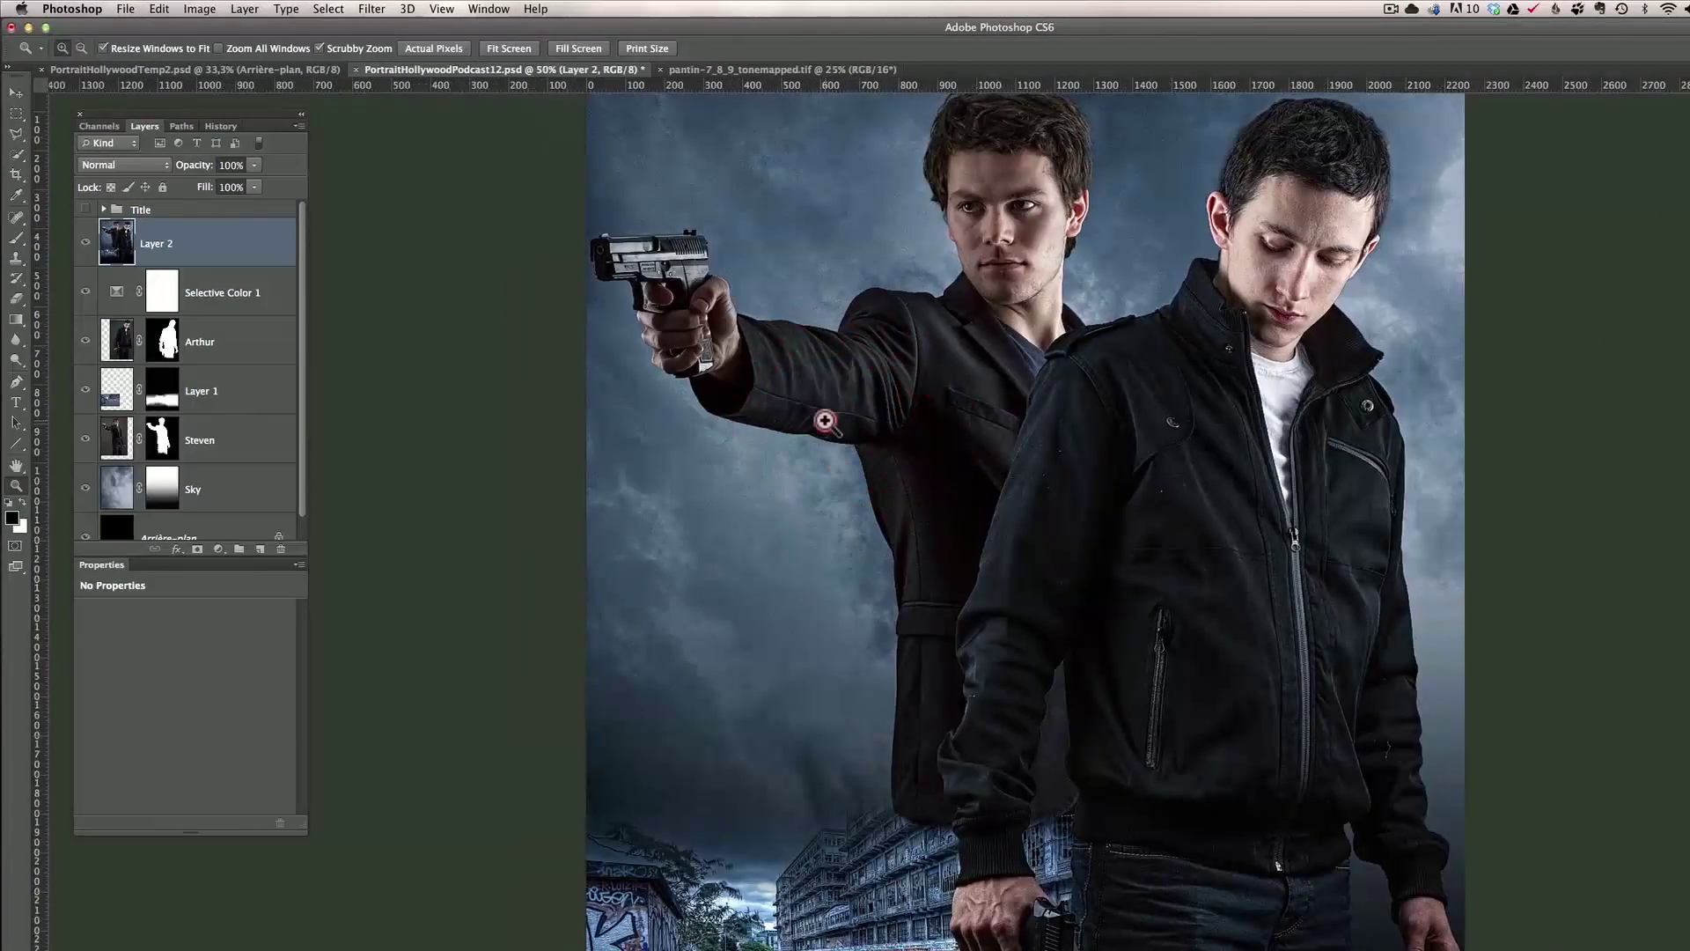
{"action": "left_click", "coordinate": [824, 423]}
{"action": "left_click", "coordinate": [909, 381], "text": "alt"}
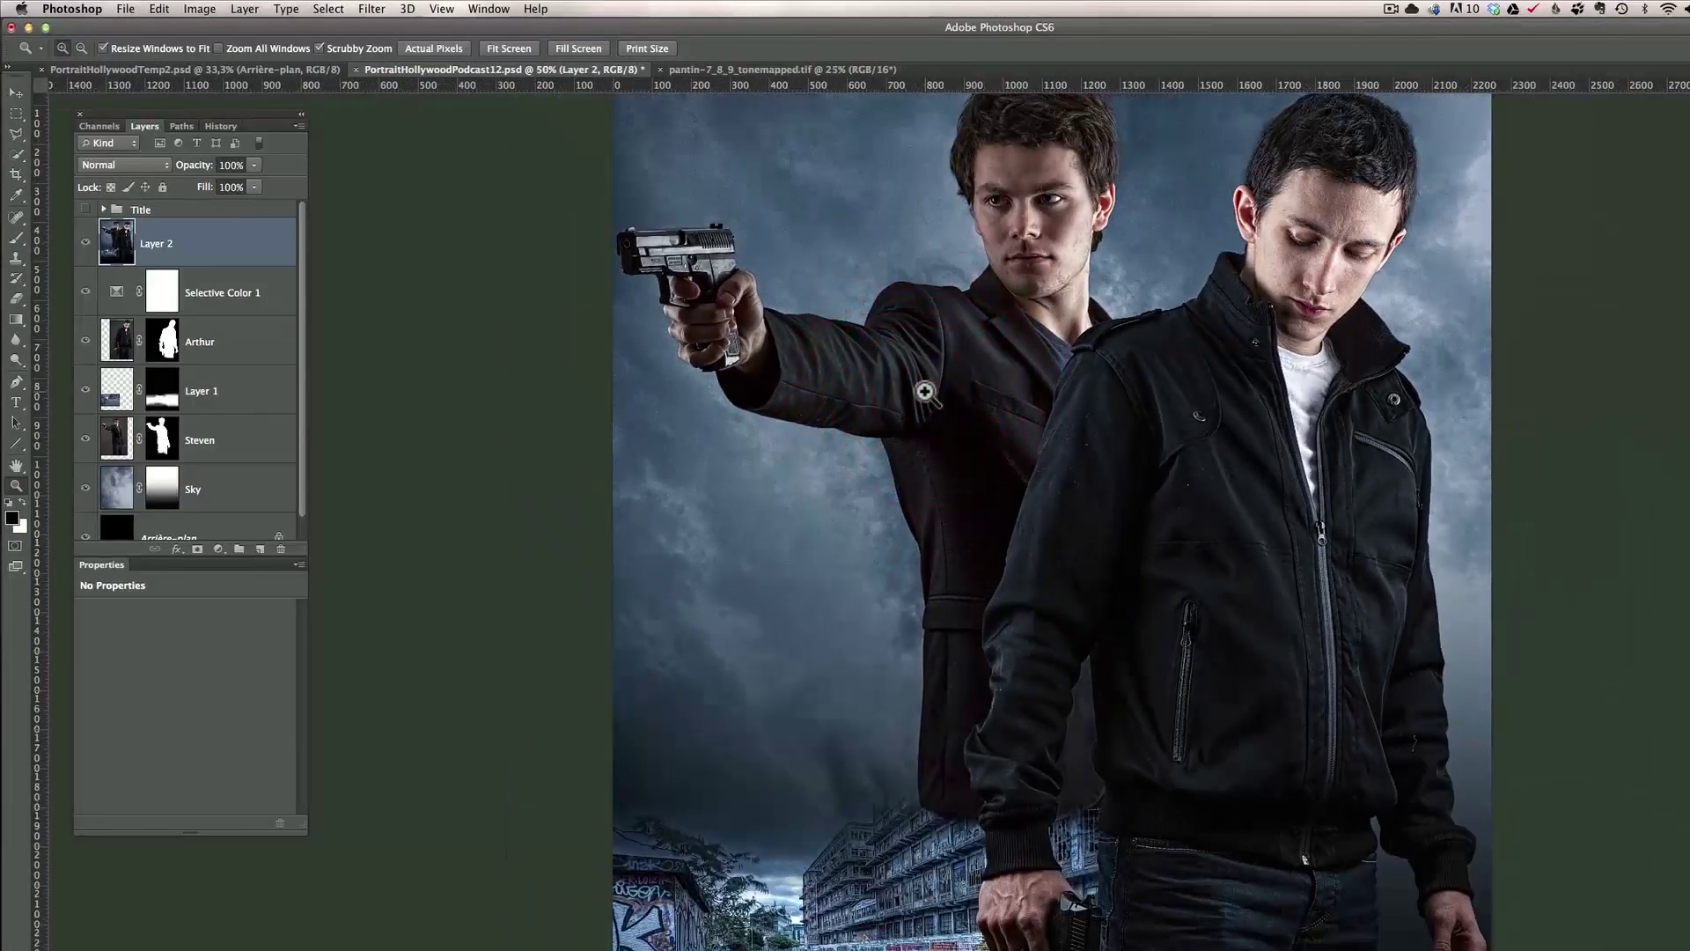
{"action": "left_click", "coordinate": [919, 393], "text": "alt"}
{"action": "left_click", "coordinate": [919, 394], "text": "alt"}
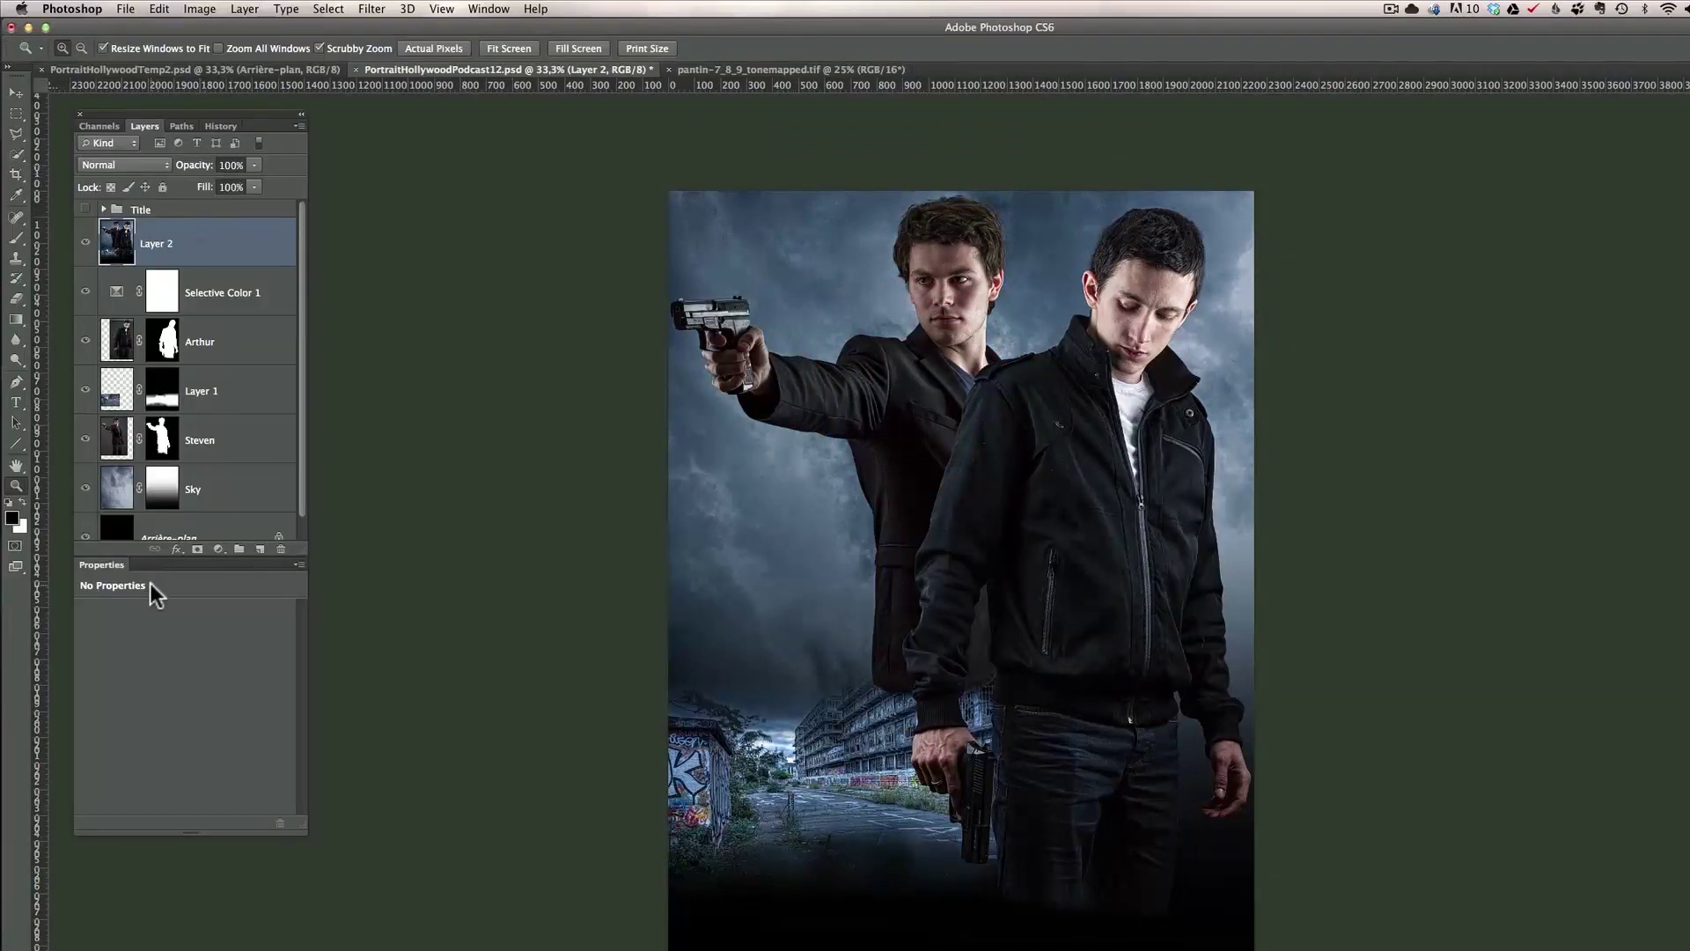
{"action": "left_click", "coordinate": [197, 550]}
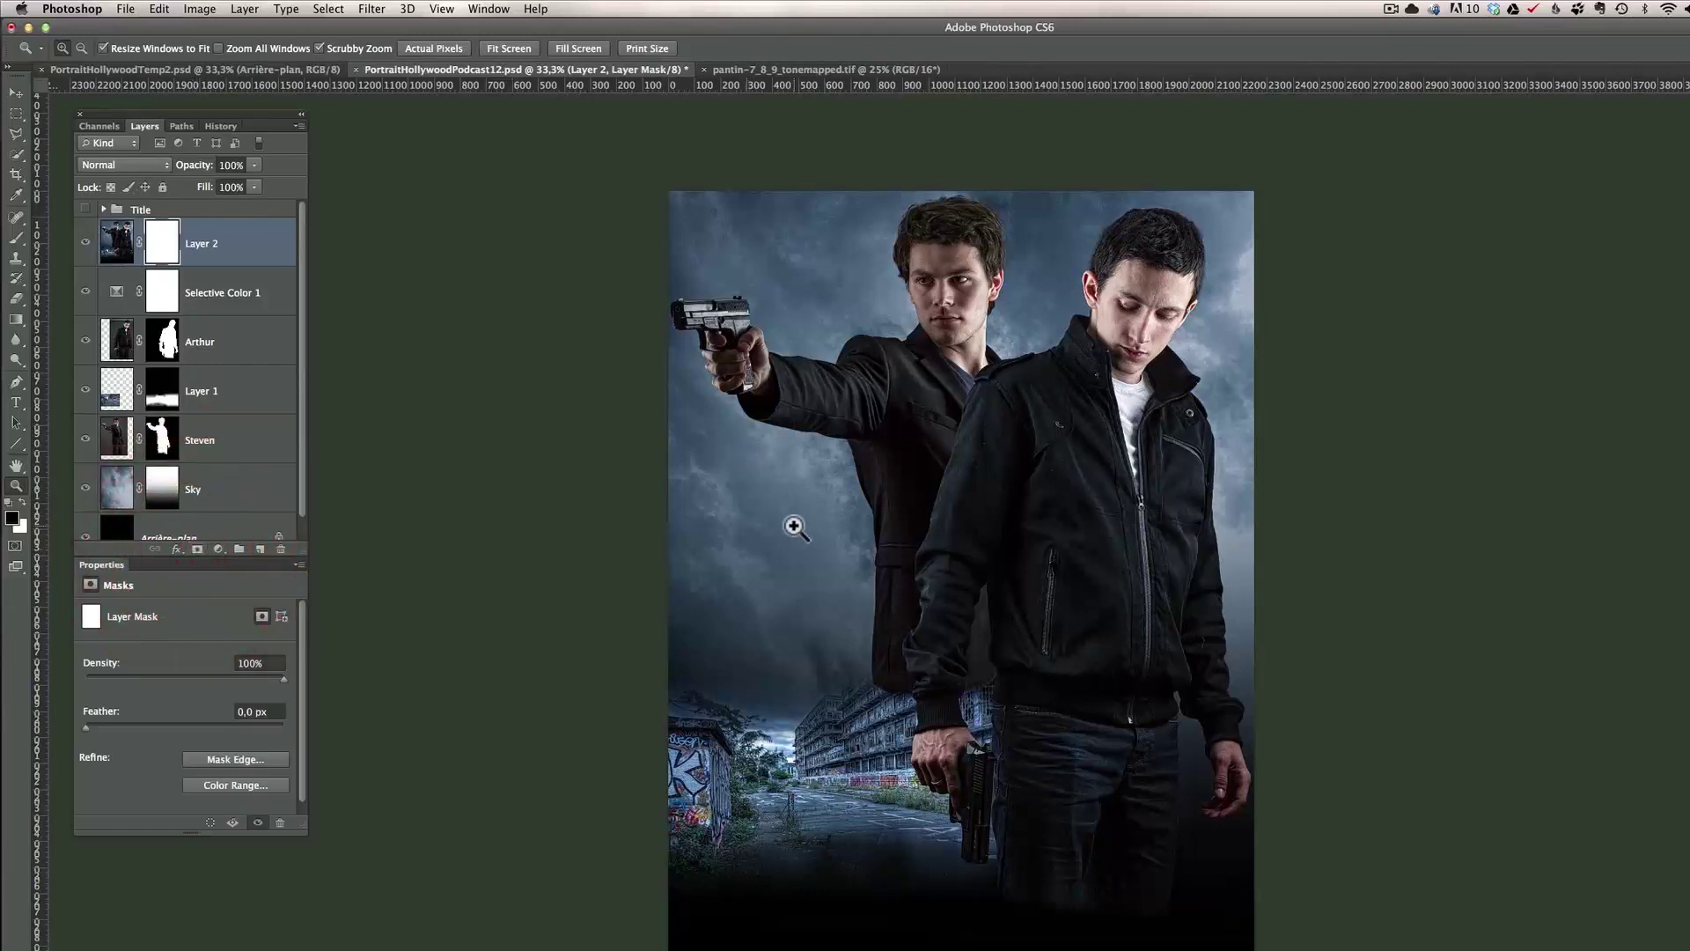
{"action": "key", "text": "b"}
{"action": "left_click_drag", "start_coordinate": [837, 520], "coordinate": [884, 517]}
{"action": "left_click_drag", "start_coordinate": [294, 53], "coordinate": [282, 57]}
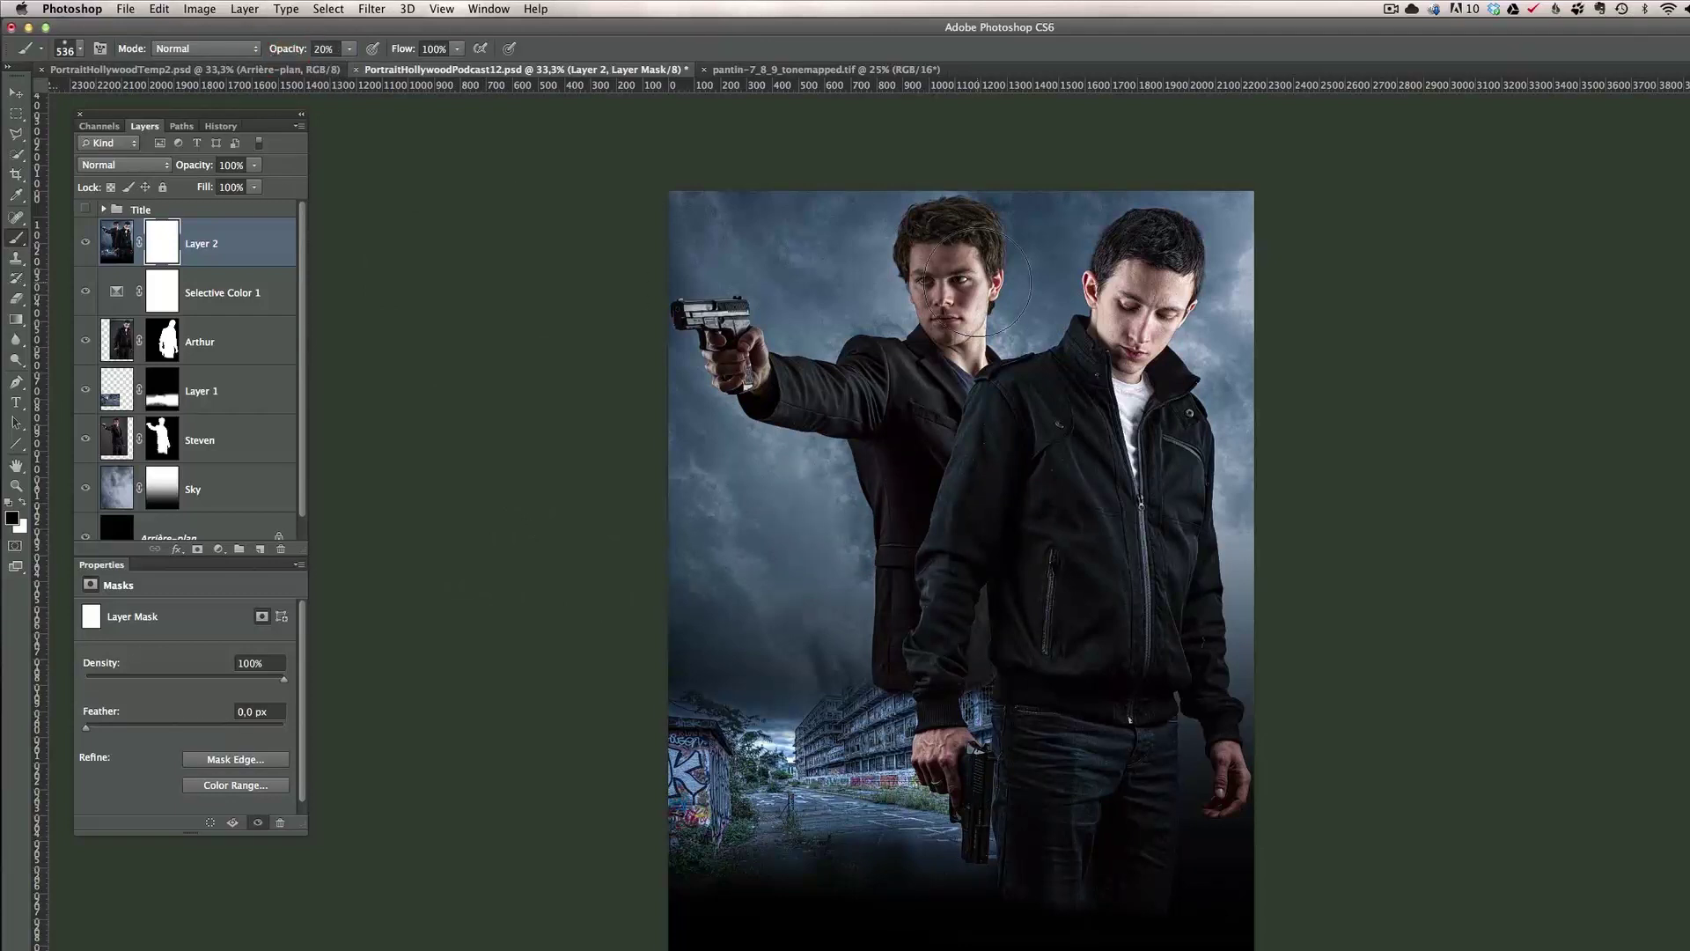
{"action": "left_click_drag", "start_coordinate": [1008, 308], "coordinate": [992, 304]}
Soften the detail in the sky and along the ground with black strokes at 20% opacity on the filtered layer's mask, undoing a misplaced stroke.
{"action": "left_click_drag", "start_coordinate": [309, 53], "coordinate": [352, 197]}
{"action": "left_click_drag", "start_coordinate": [958, 798], "coordinate": [965, 816]}
{"action": "left_click_drag", "start_coordinate": [294, 59], "coordinate": [283, 60]}
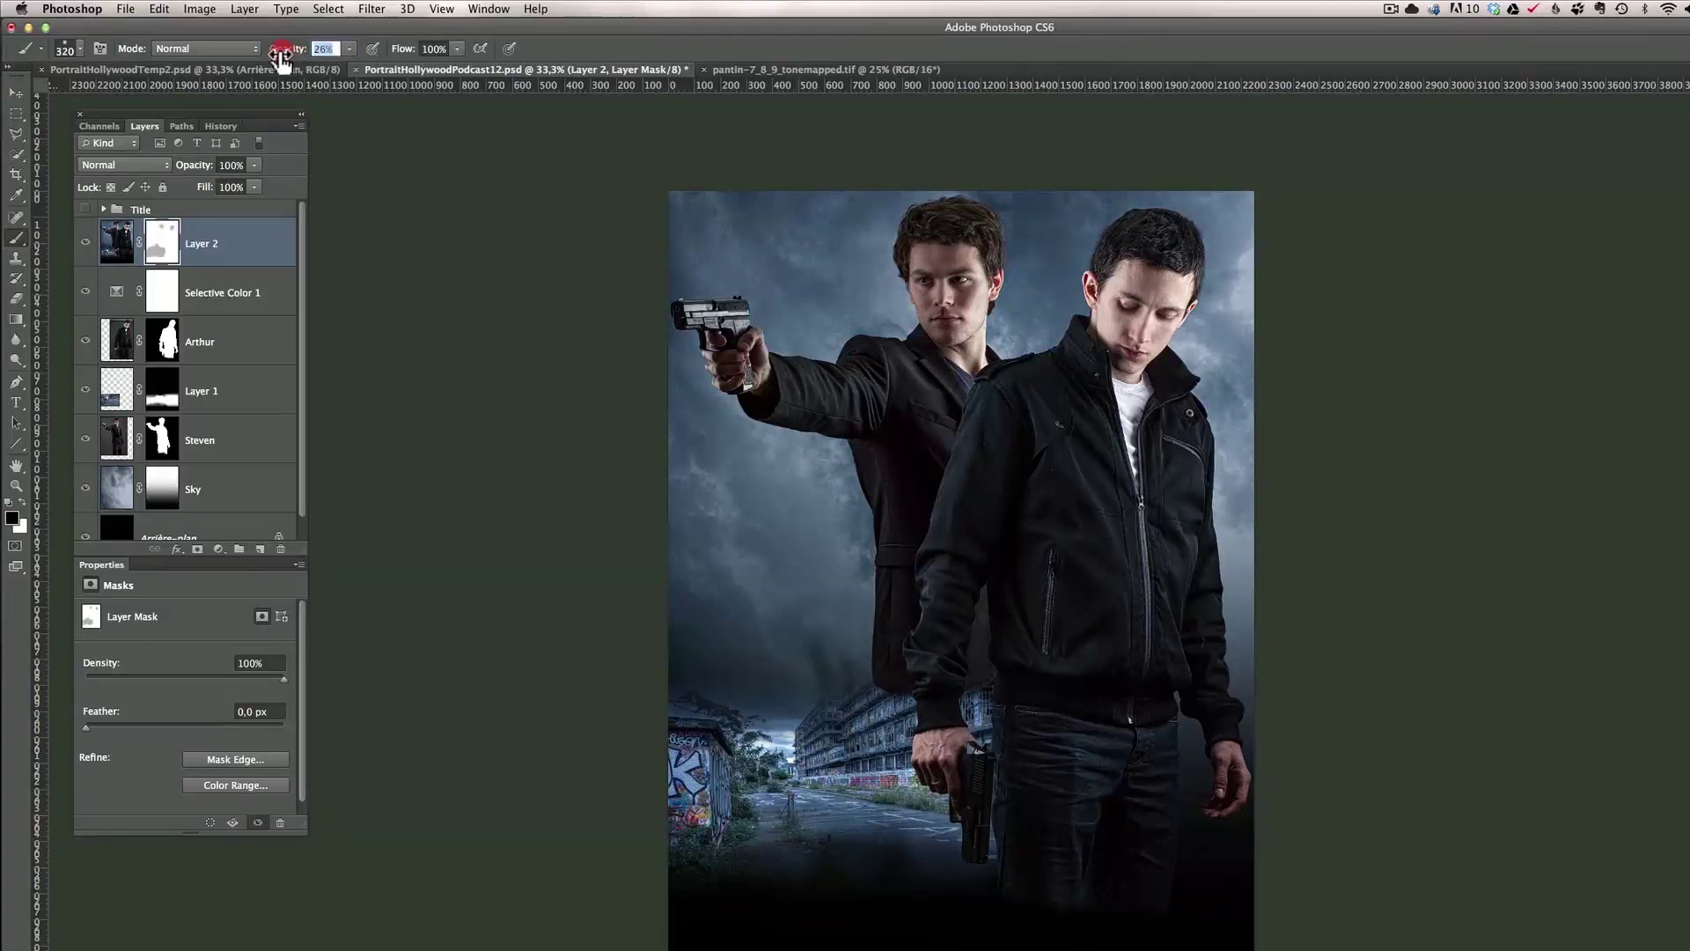
{"action": "right_click", "coordinate": [627, 414]}
{"action": "left_click", "coordinate": [690, 440]}
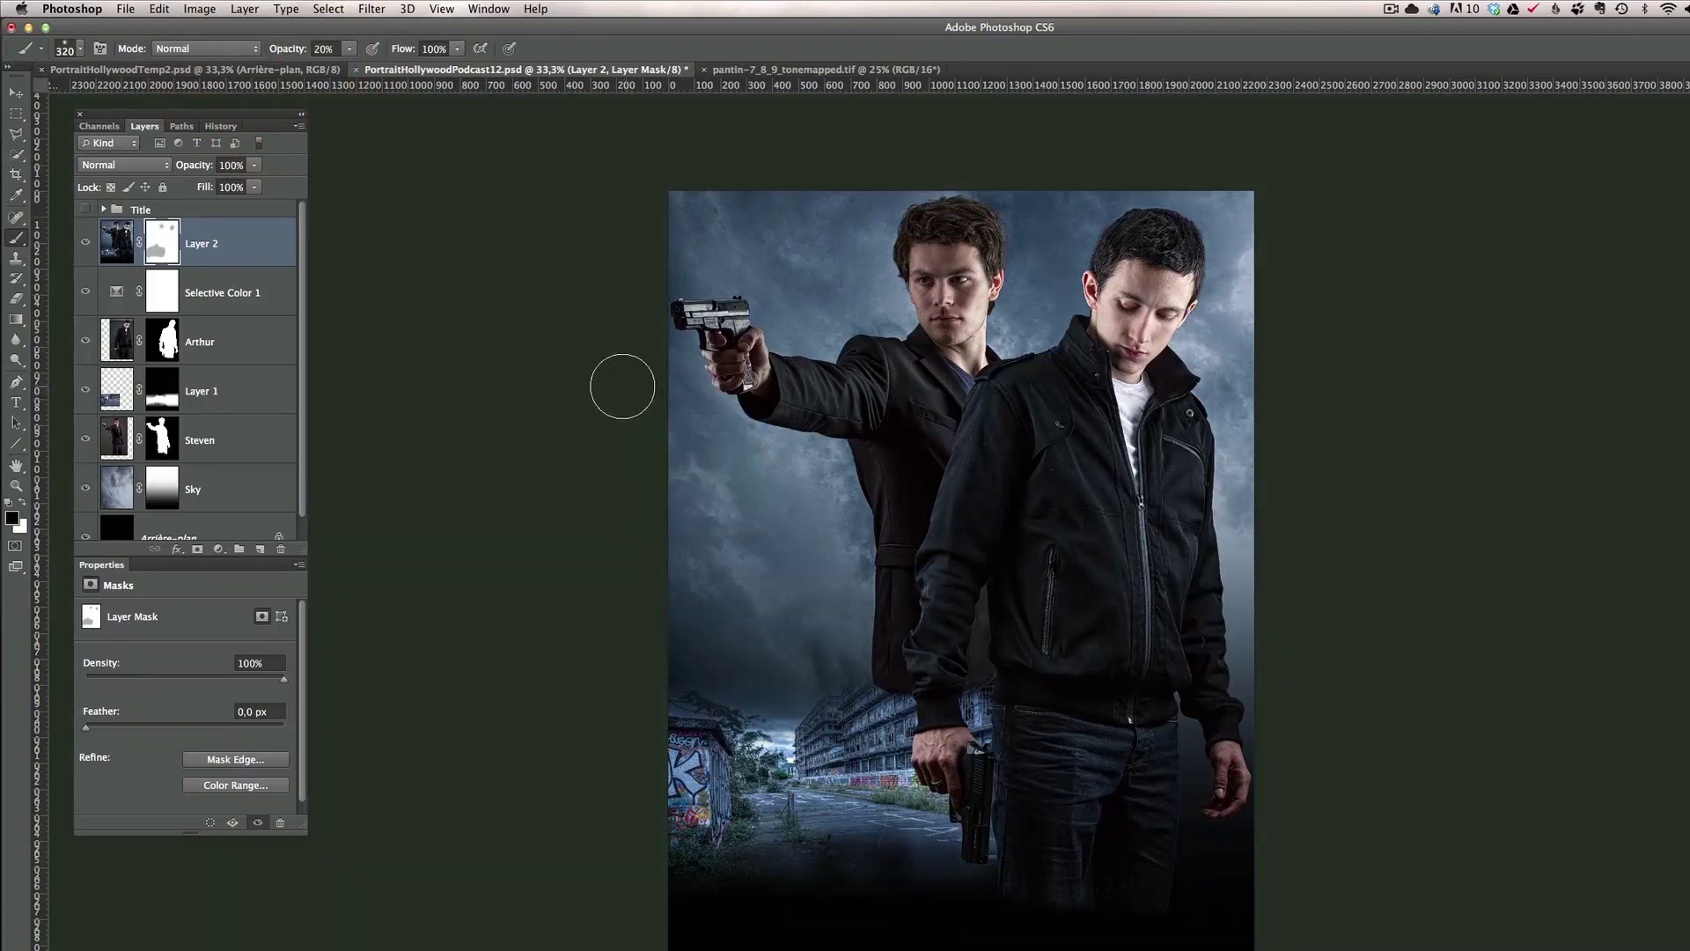
{"action": "key", "text": "super+z"}
{"action": "mouse_move", "coordinate": [715, 467]}
{"action": "left_mouse_down"}
{"action": "mouse_move", "coordinate": [771, 499]}
{"action": "mouse_move", "coordinate": [733, 670]}
{"action": "mouse_move", "coordinate": [824, 620]}
{"action": "mouse_move", "coordinate": [841, 485]}
{"action": "mouse_move", "coordinate": [824, 560]}
{"action": "mouse_move", "coordinate": [788, 493]}
{"action": "left_mouse_up"}
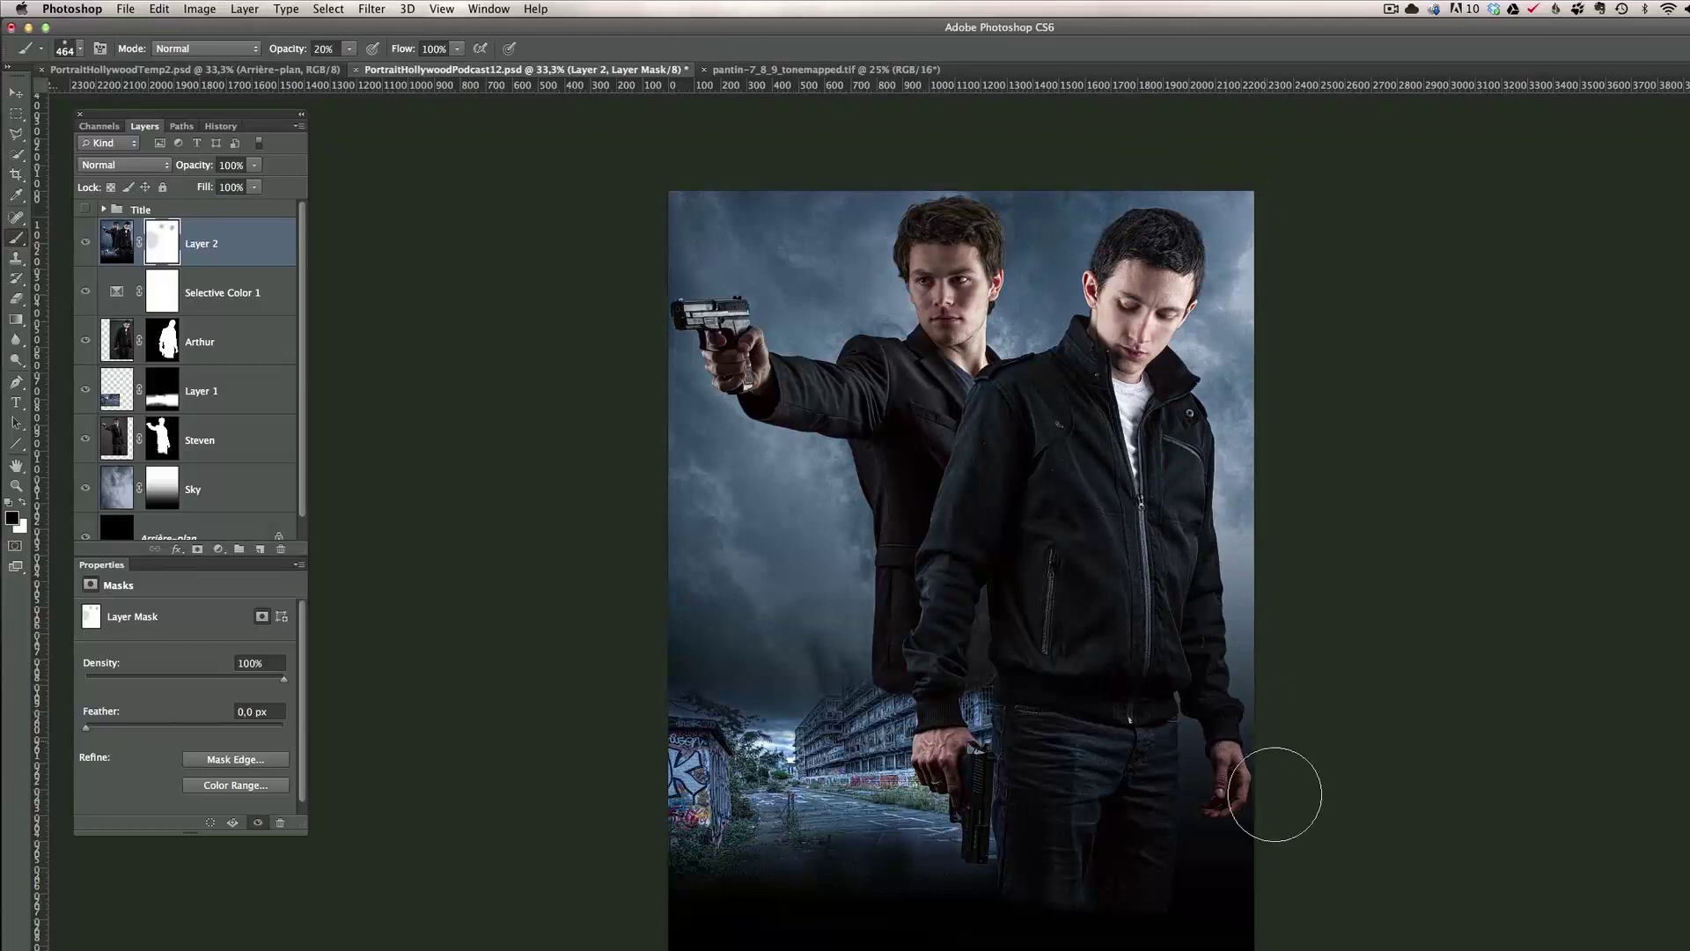
{"action": "mouse_move", "coordinate": [860, 860]}
{"action": "left_mouse_down"}
{"action": "mouse_move", "coordinate": [679, 706]}
{"action": "mouse_move", "coordinate": [948, 717]}
{"action": "left_mouse_up"}
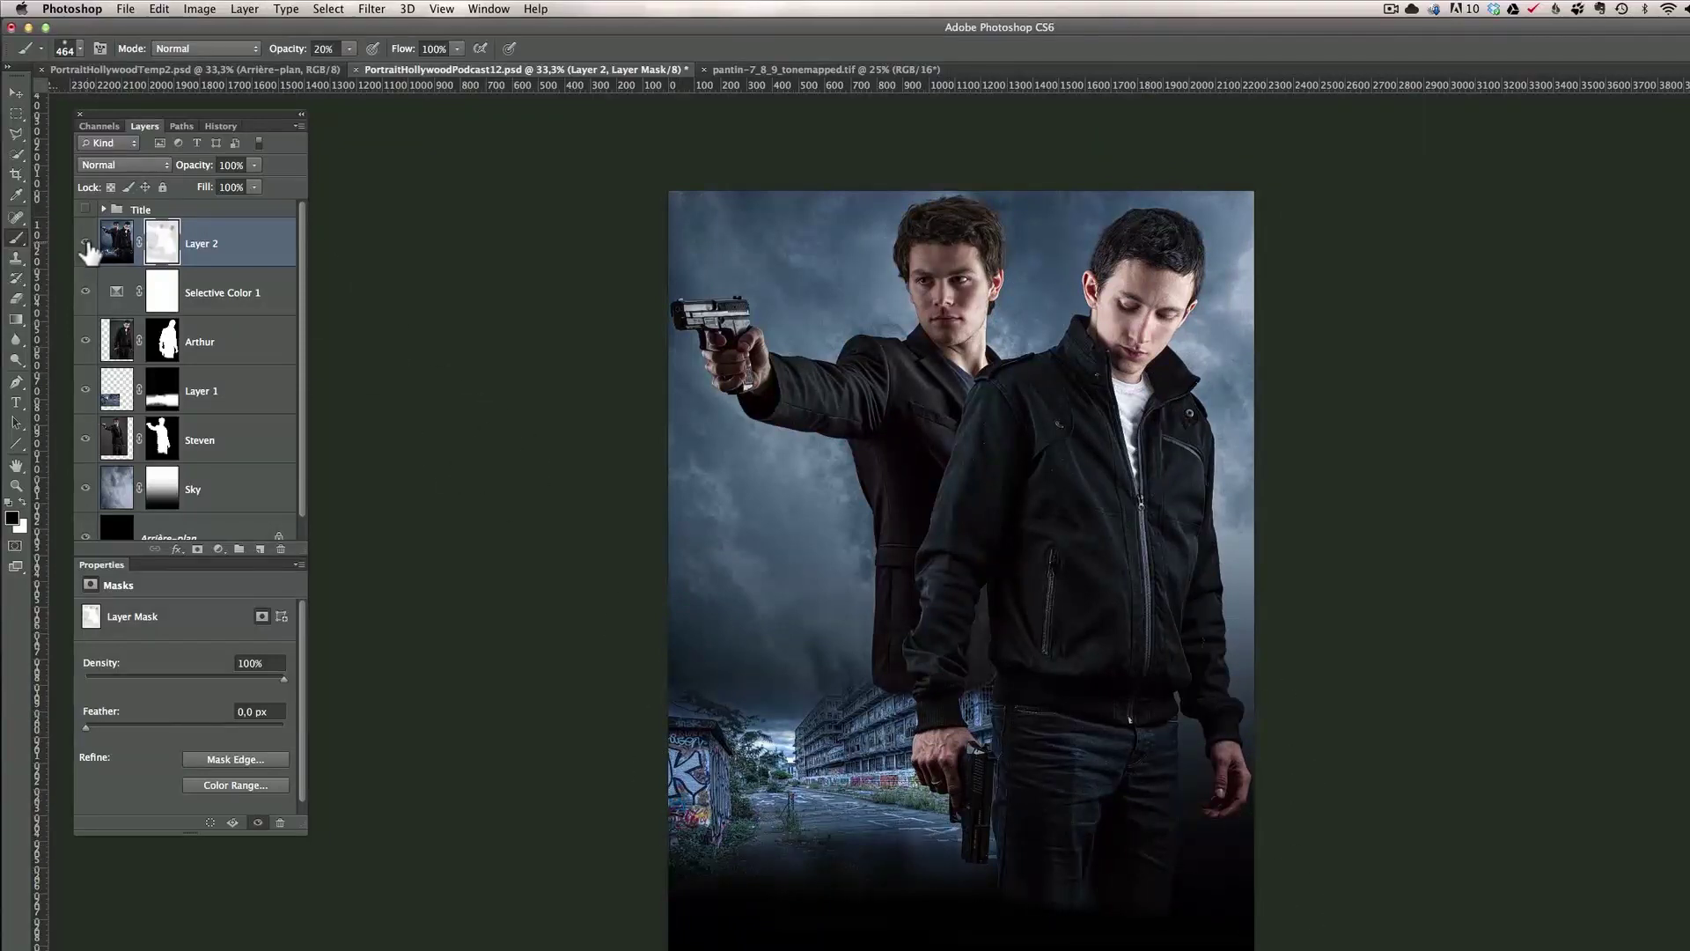
Display the filtered layer's mask on its own to examine the painted areas, and return to the full image.
{"action": "left_click", "coordinate": [162, 251], "text": "alt"}
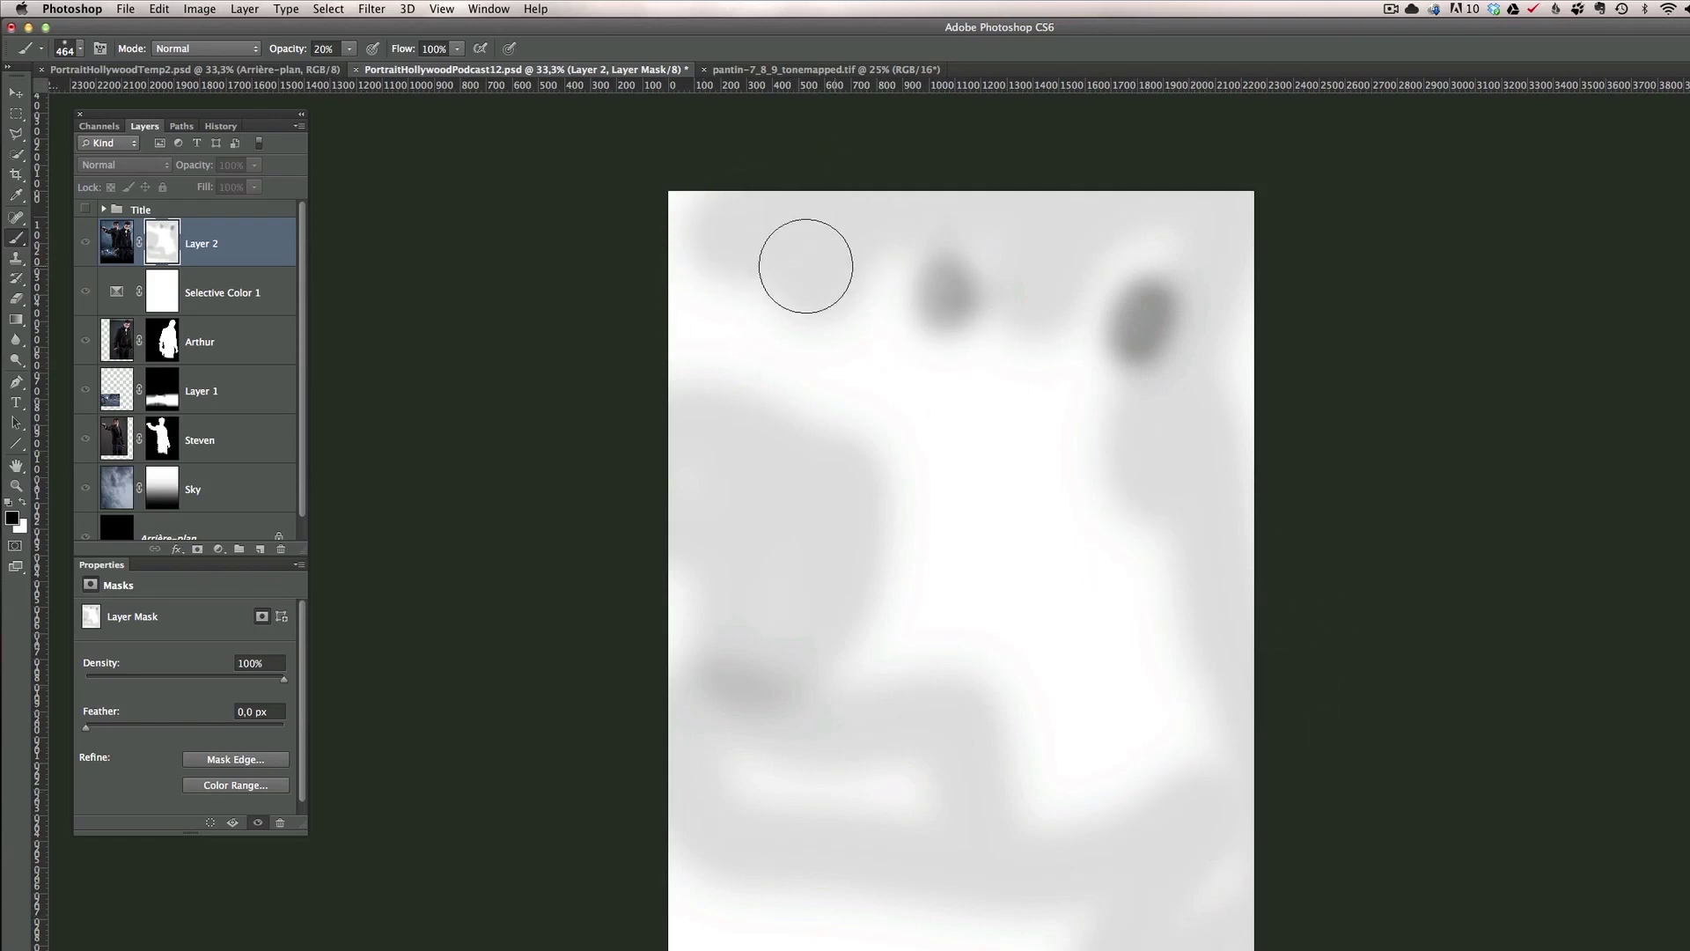
{"action": "left_click", "coordinate": [162, 247], "text": "alt"}
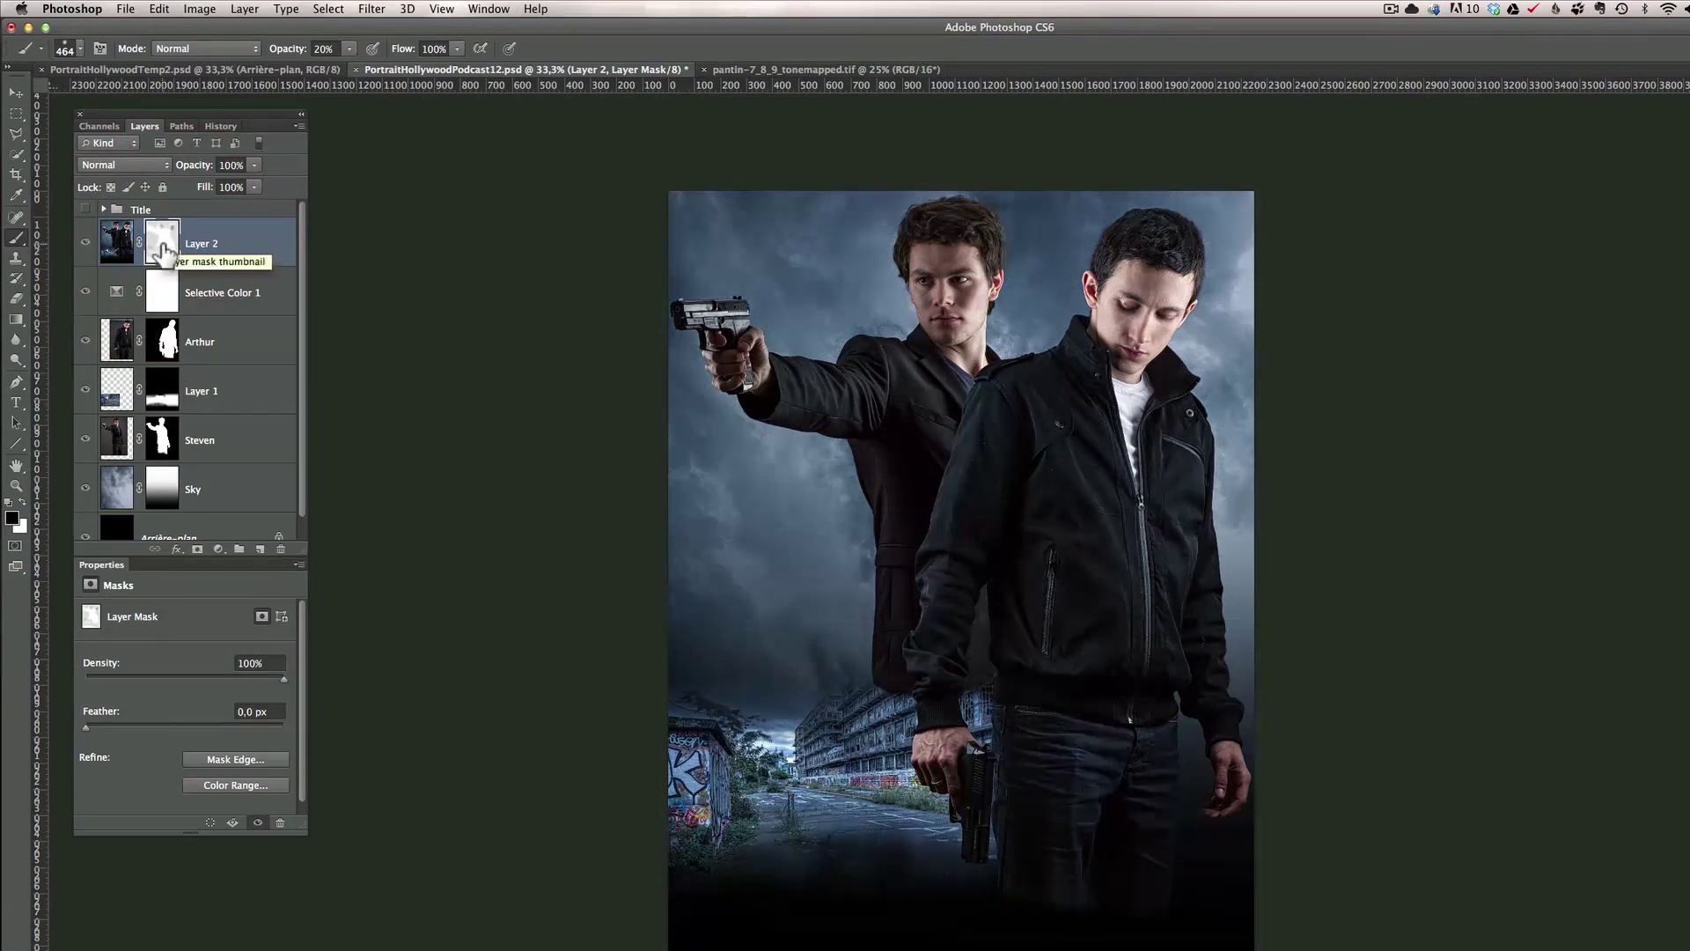
{"action": "left_click", "coordinate": [164, 250], "text": "alt"}
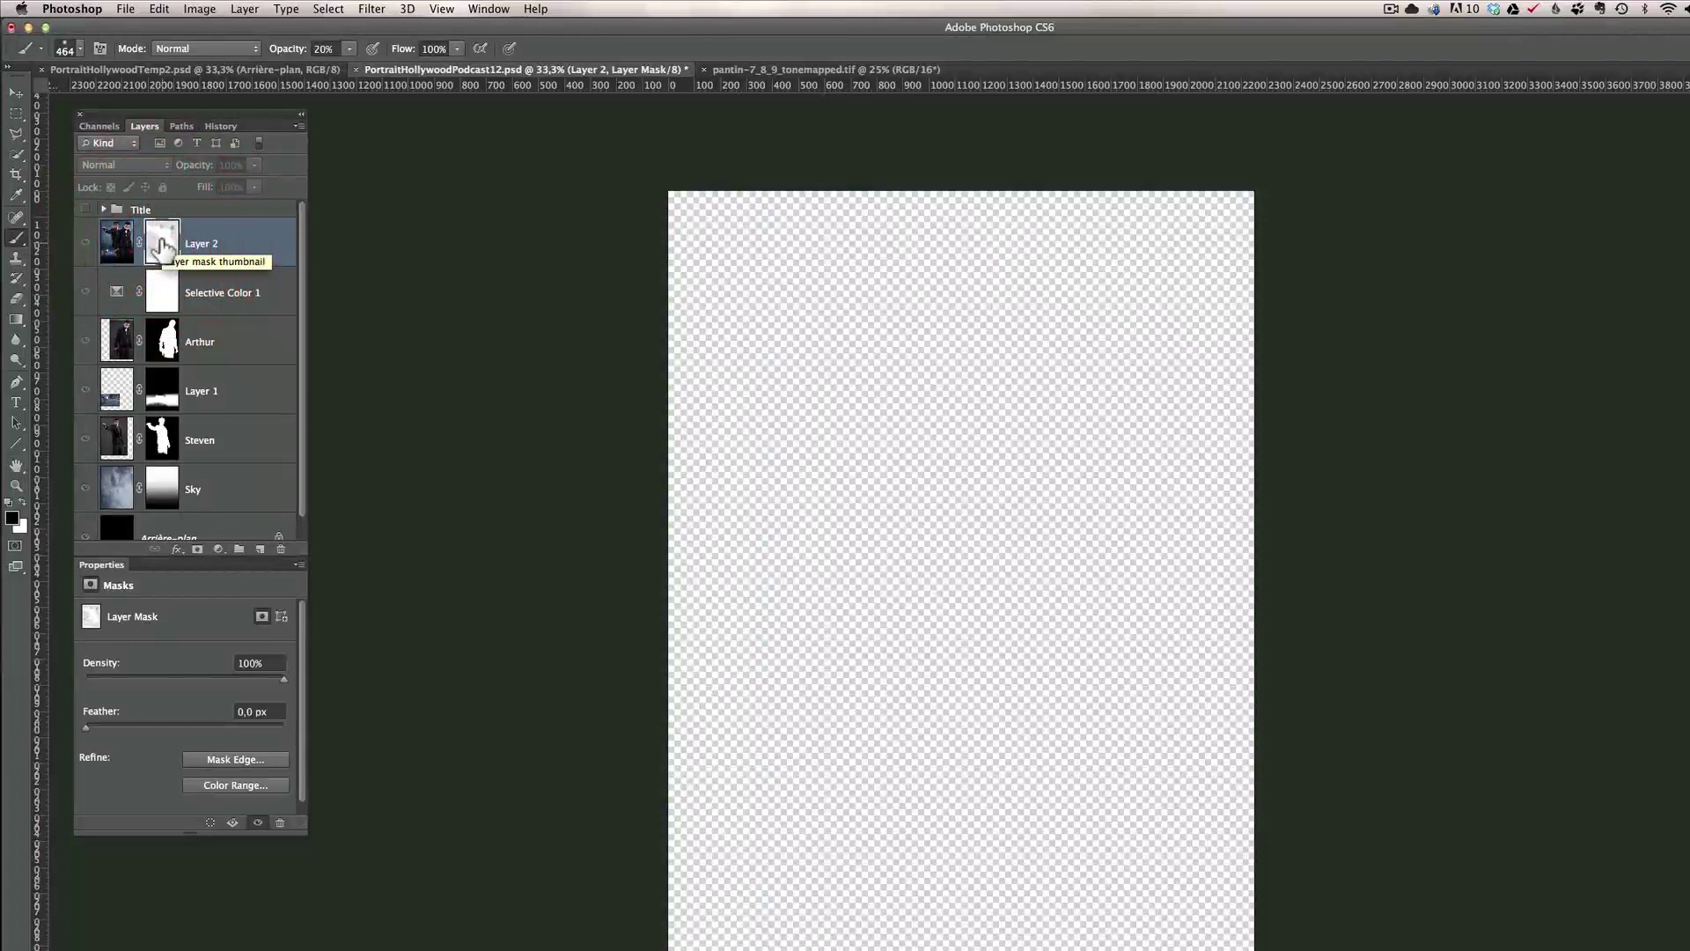
{"action": "left_click", "coordinate": [162, 248], "text": "alt"}
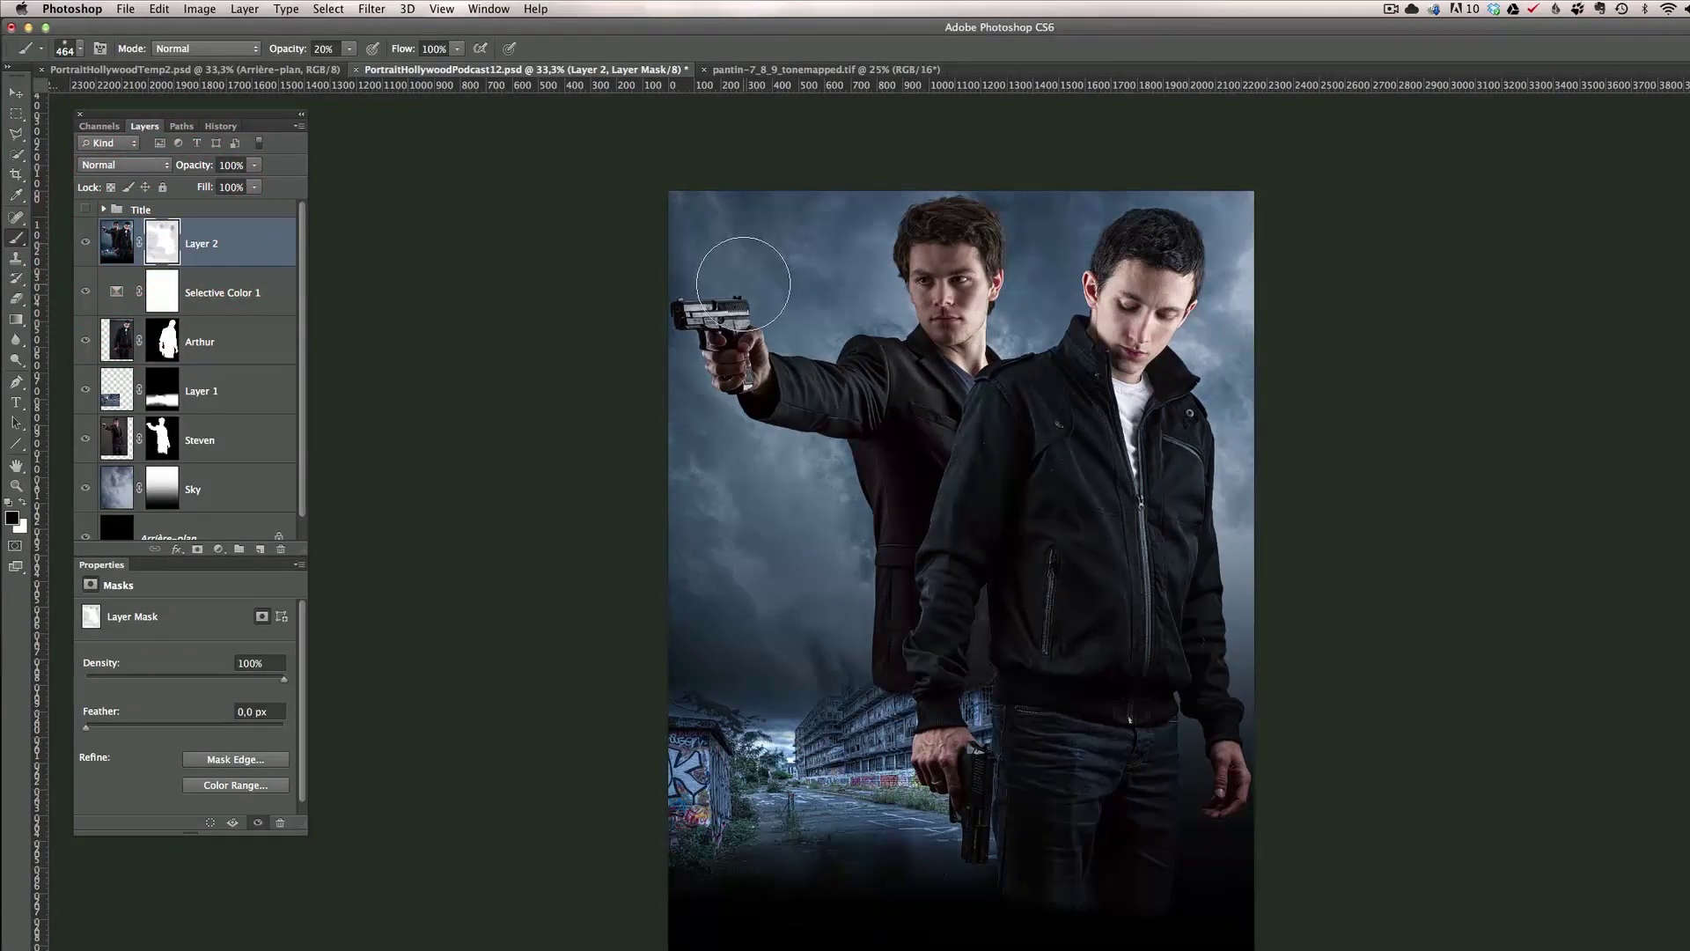
Compare the poster with and without the filtered layer at 100% zoom, examining the jacket and faces.
{"action": "key", "text": "z"}
{"action": "left_click", "coordinate": [863, 340]}
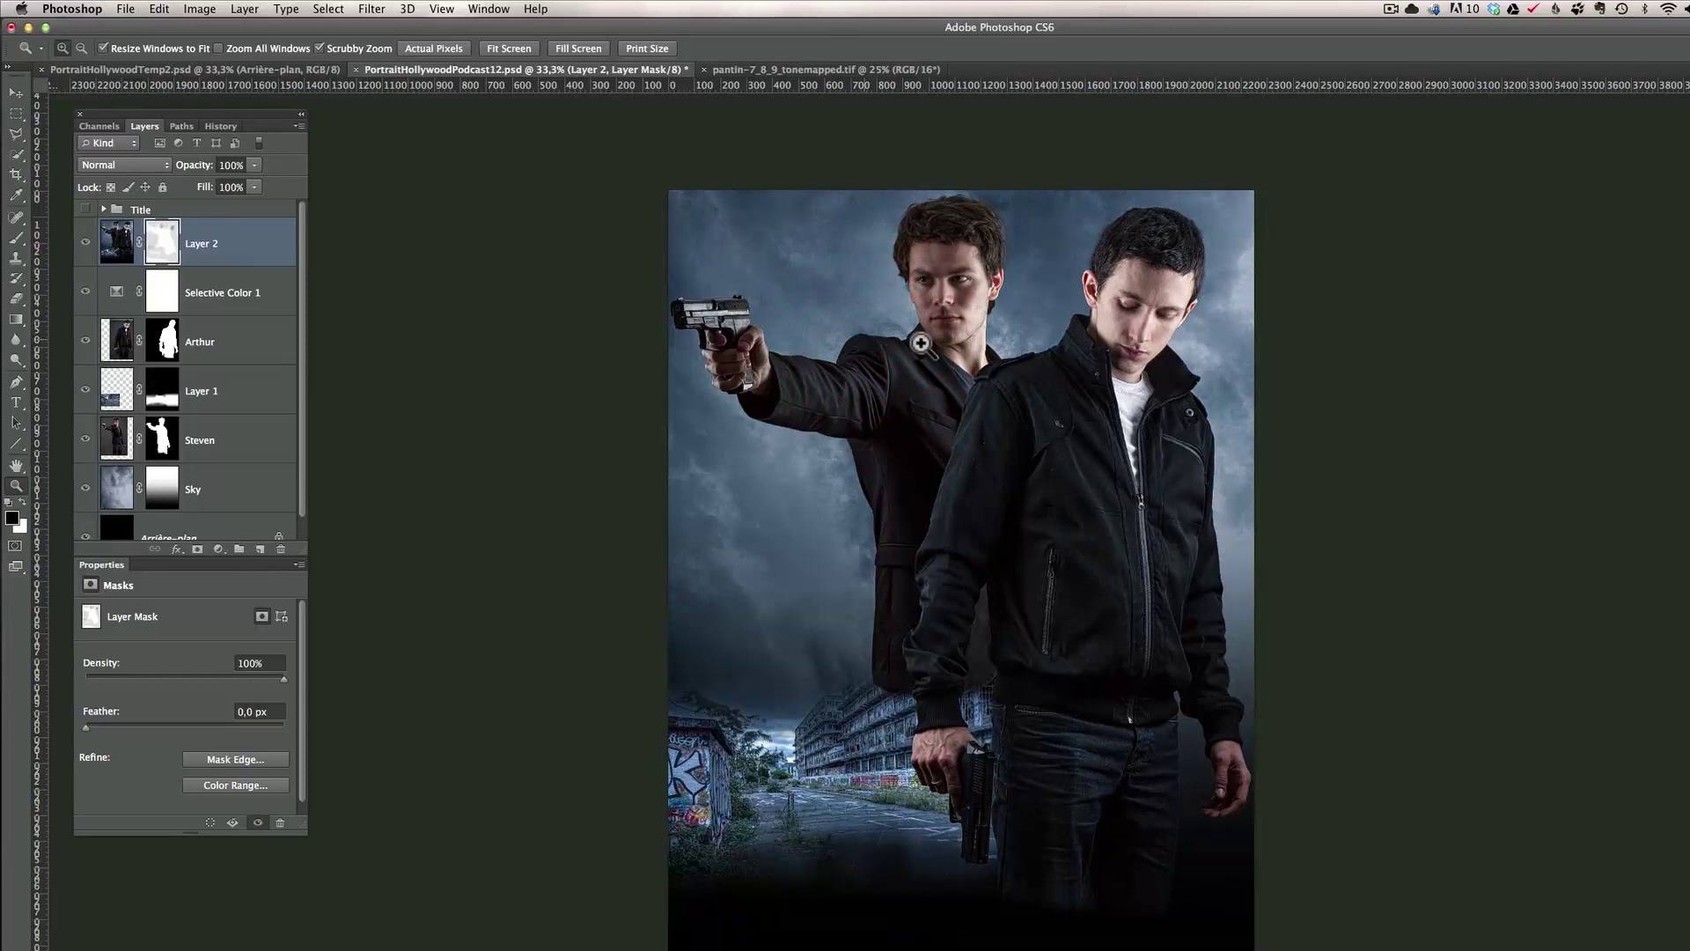
{"action": "left_click", "coordinate": [876, 339]}
{"action": "left_click", "coordinate": [917, 340]}
{"action": "left_click", "coordinate": [942, 342]}
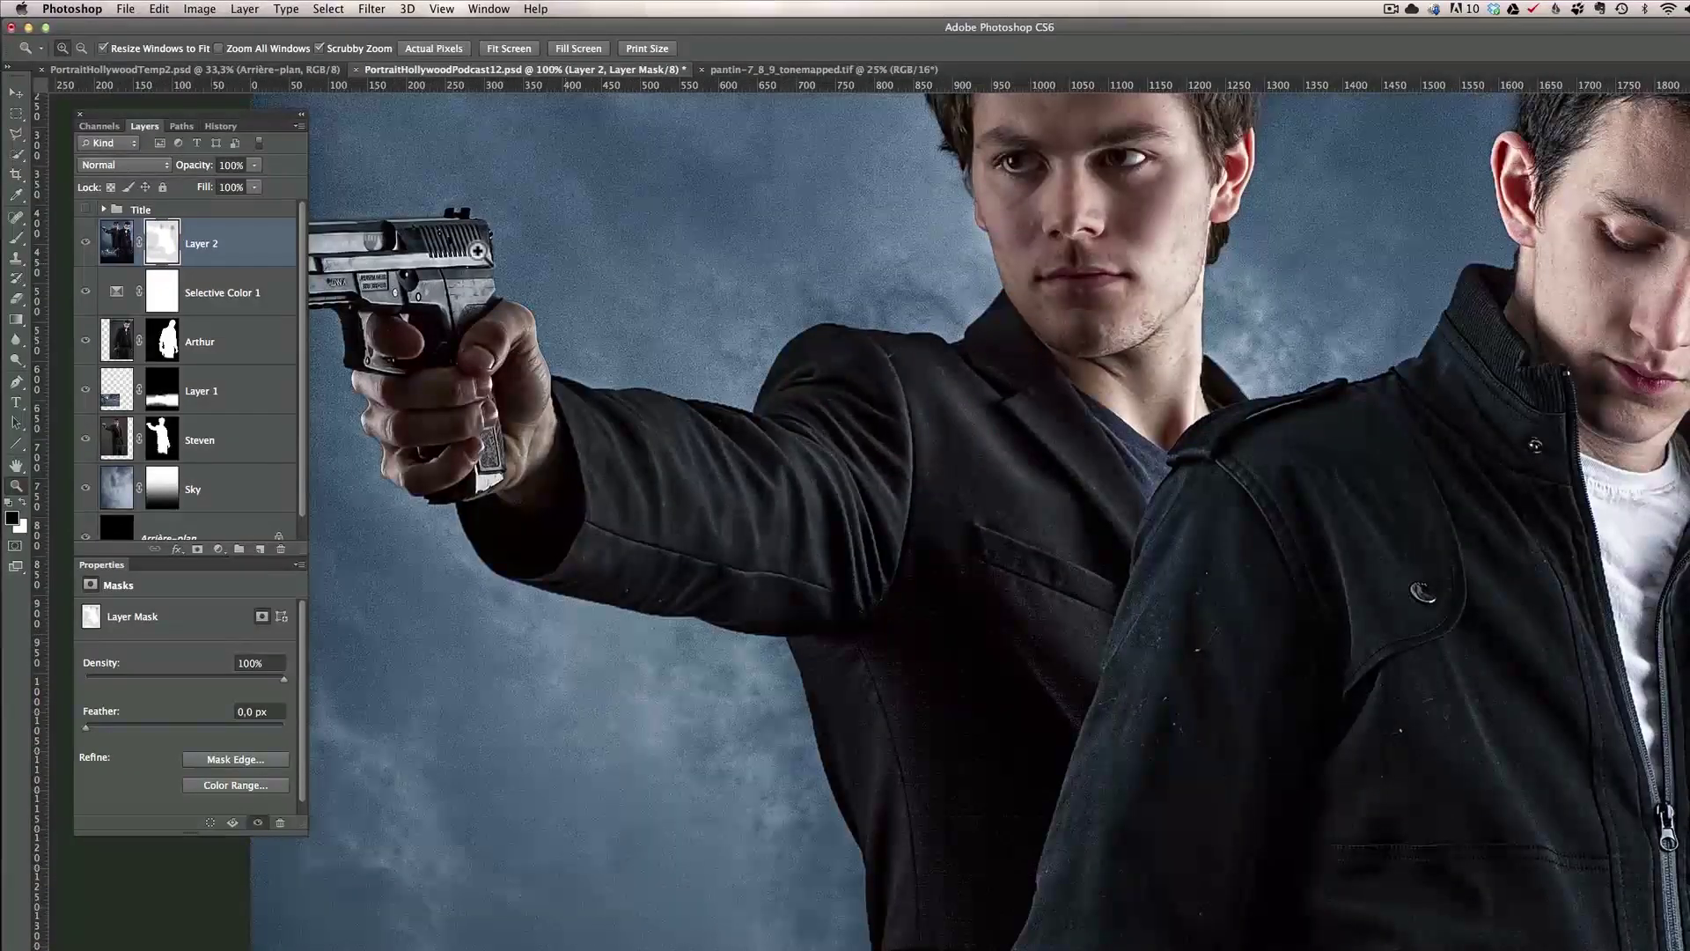
{"action": "left_click", "coordinate": [85, 243]}
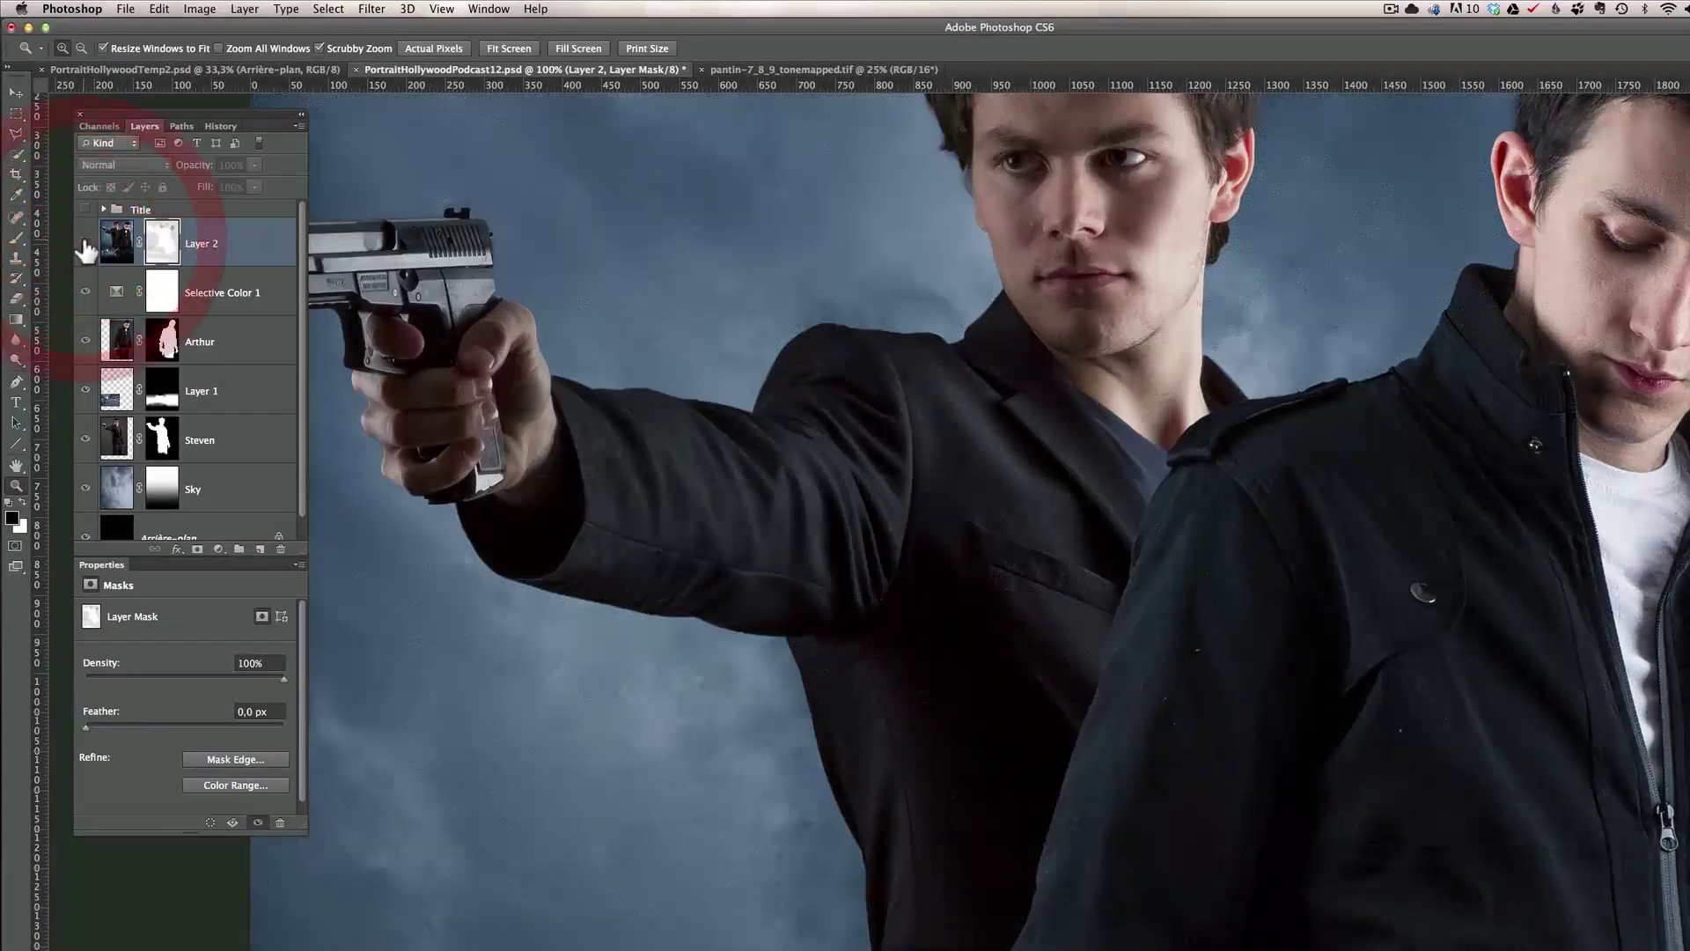
{"action": "left_click", "coordinate": [85, 243]}
{"action": "left_click", "coordinate": [85, 243]}
{"action": "left_click", "coordinate": [85, 243]}
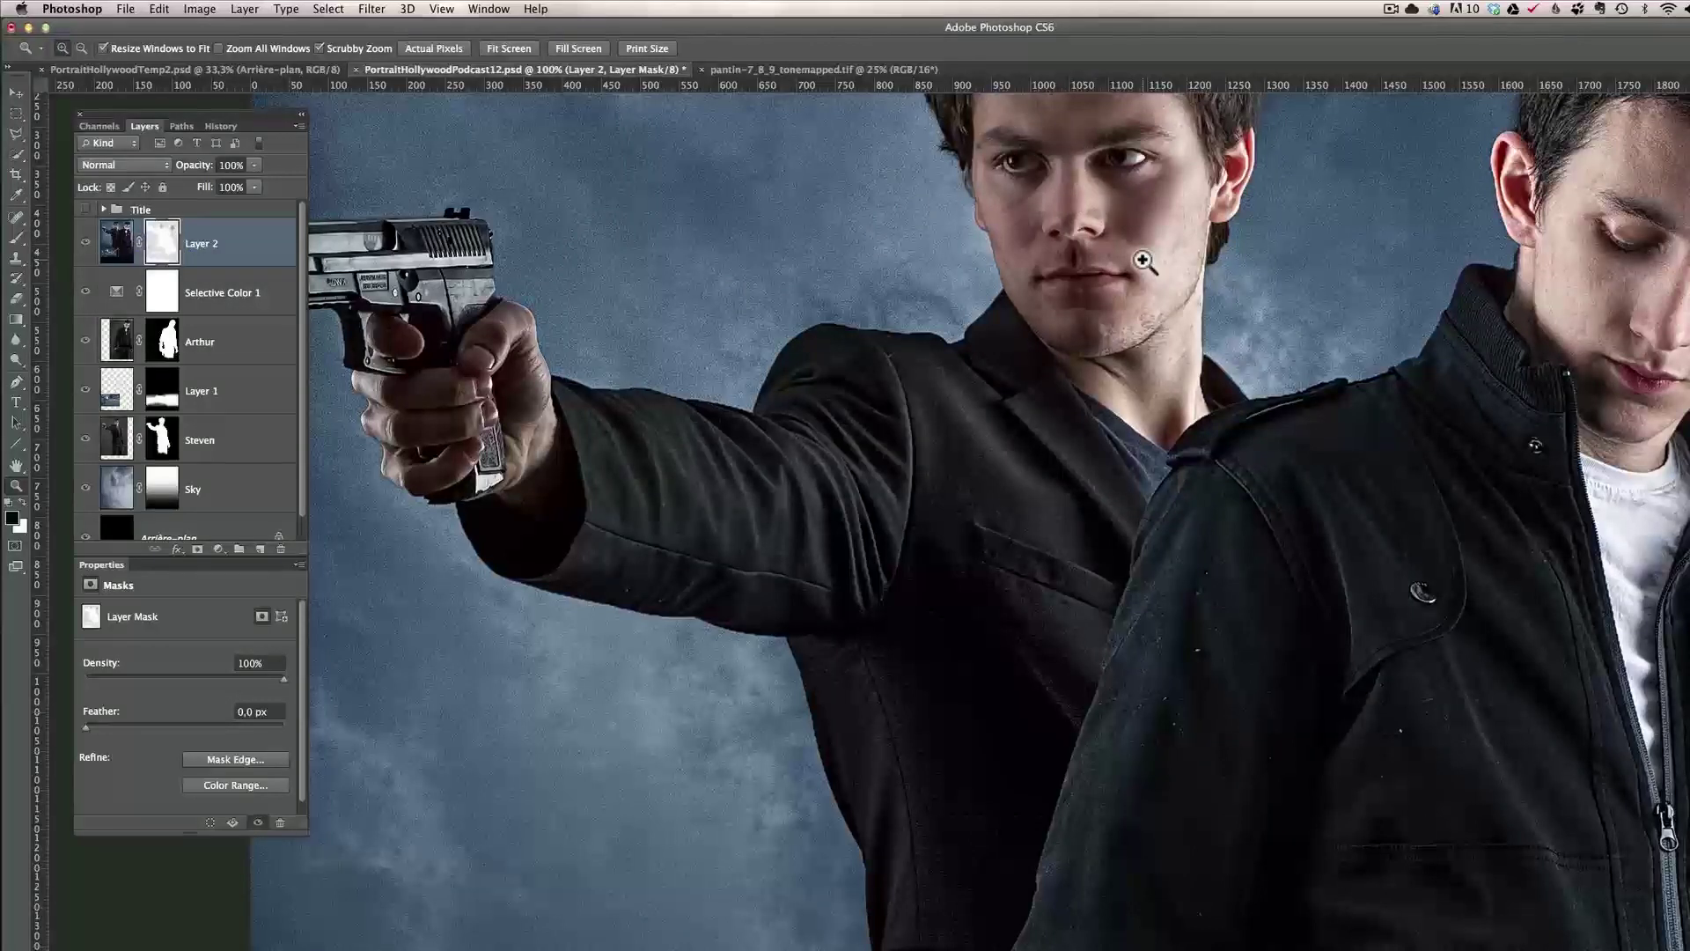
{"action": "left_click", "coordinate": [85, 247]}
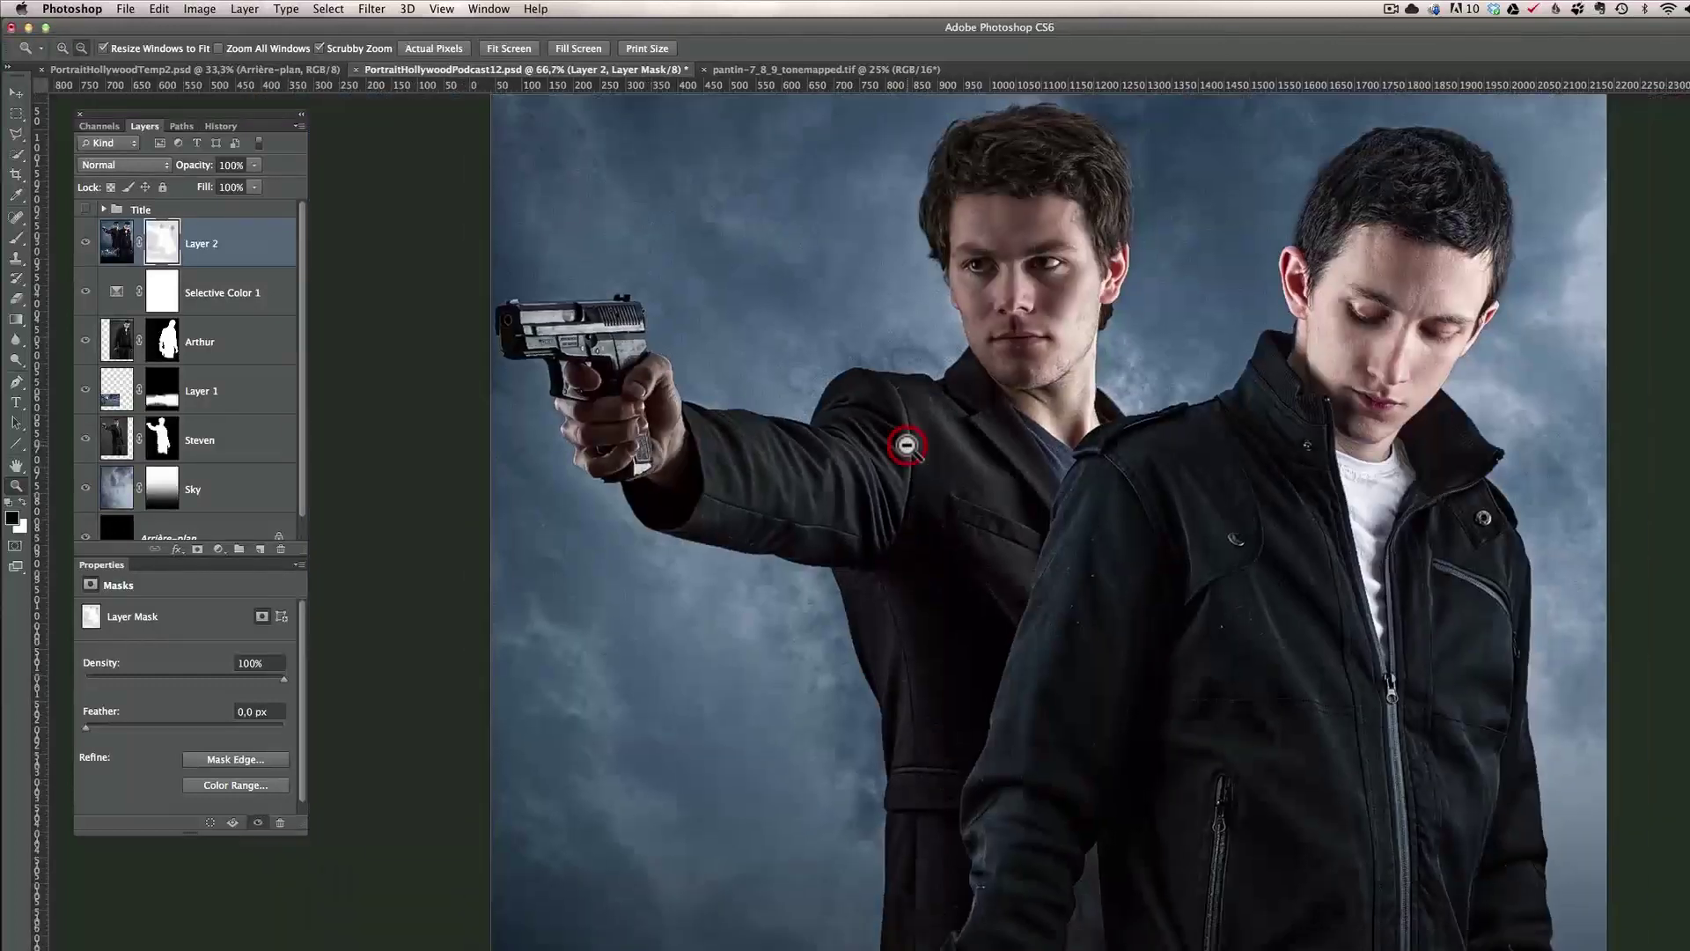
{"action": "left_click", "coordinate": [905, 444], "text": "alt"}
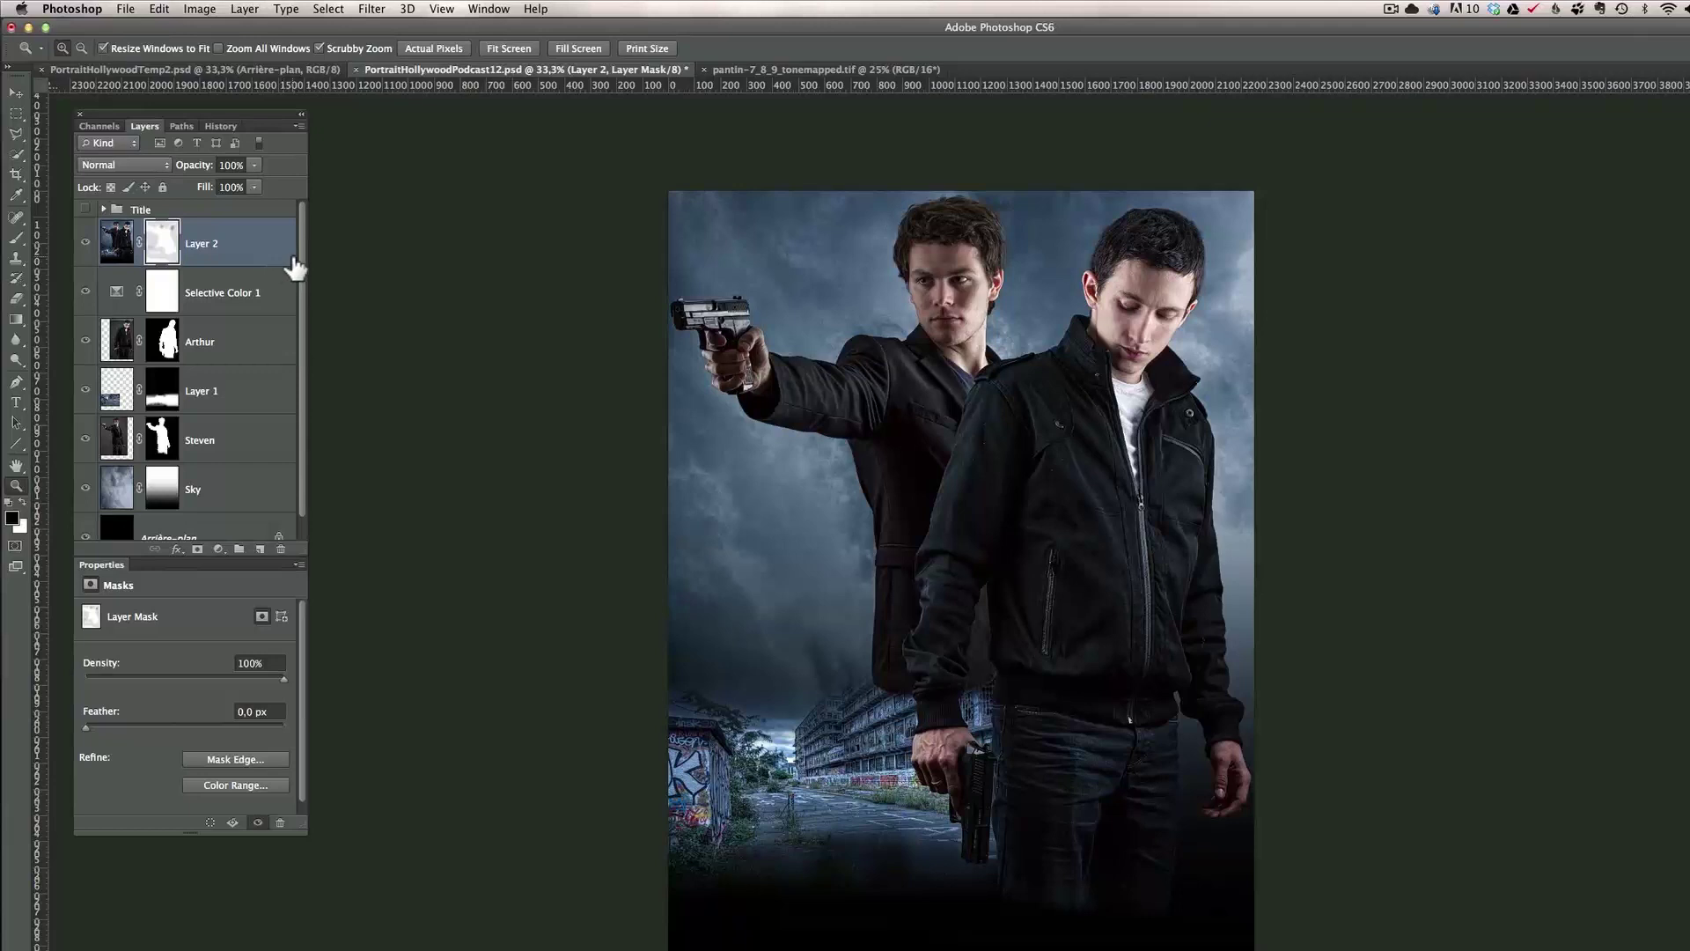
Show the Title group and add a new layer above it in Overlay blend mode, named "dodge and burn".
{"action": "left_click", "coordinate": [86, 209]}
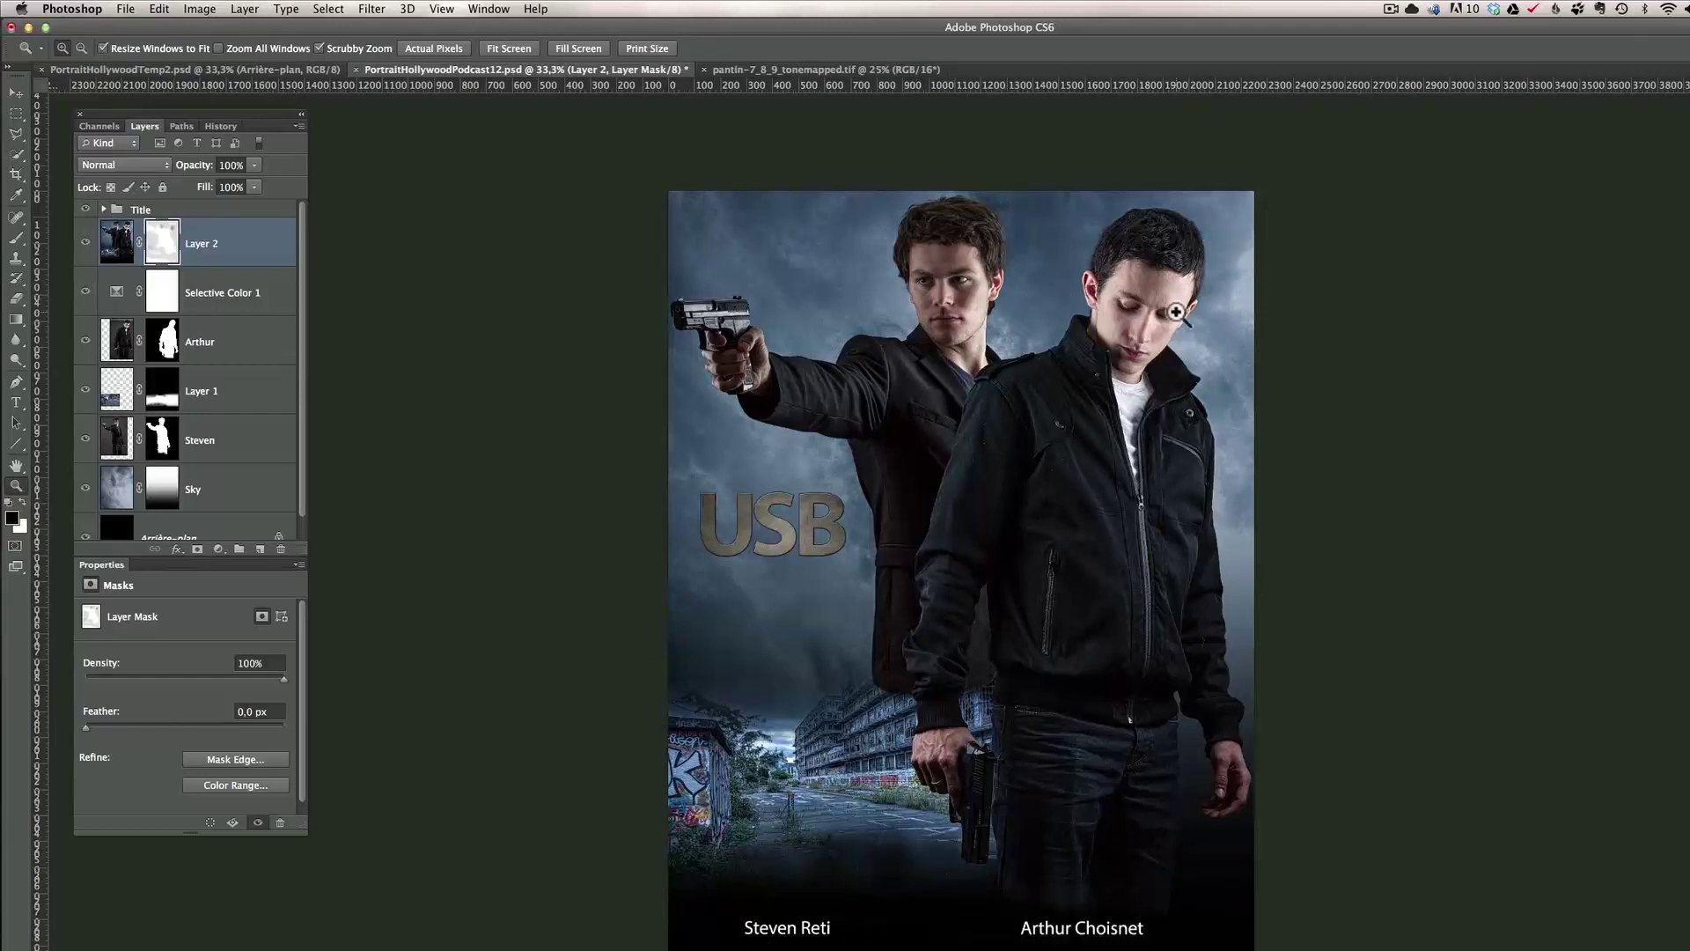
{"action": "left_click", "coordinate": [225, 210]}
{"action": "left_click", "coordinate": [300, 236]}
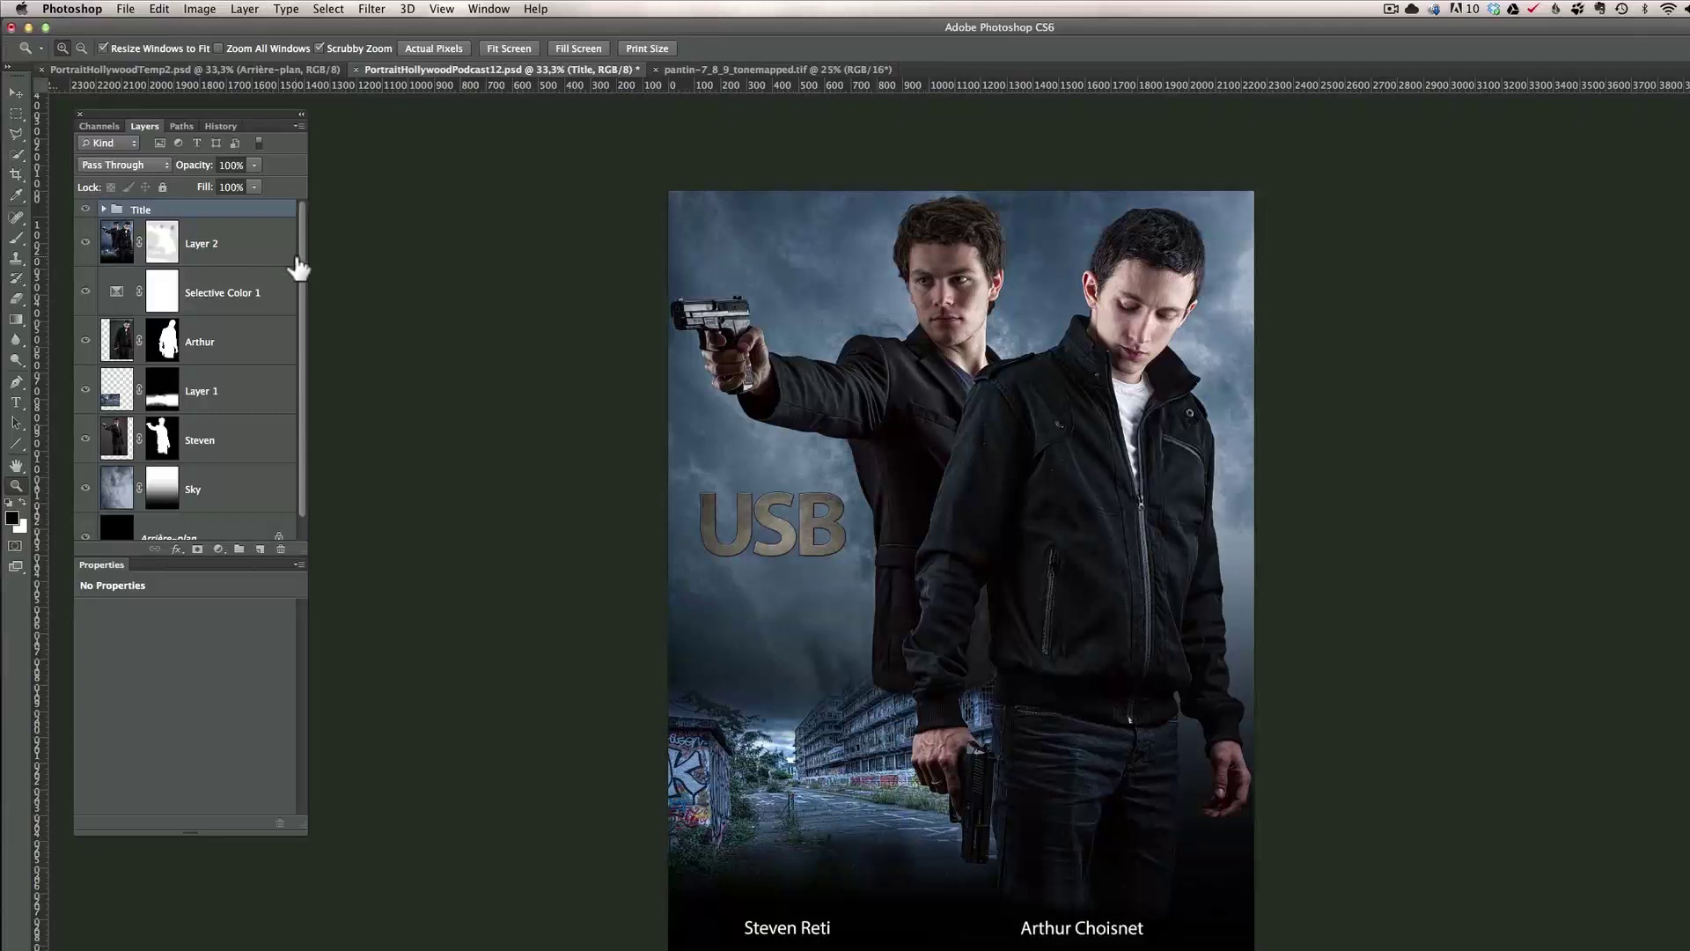
{"action": "left_click", "coordinate": [260, 549]}
{"action": "left_click", "coordinate": [135, 165]}
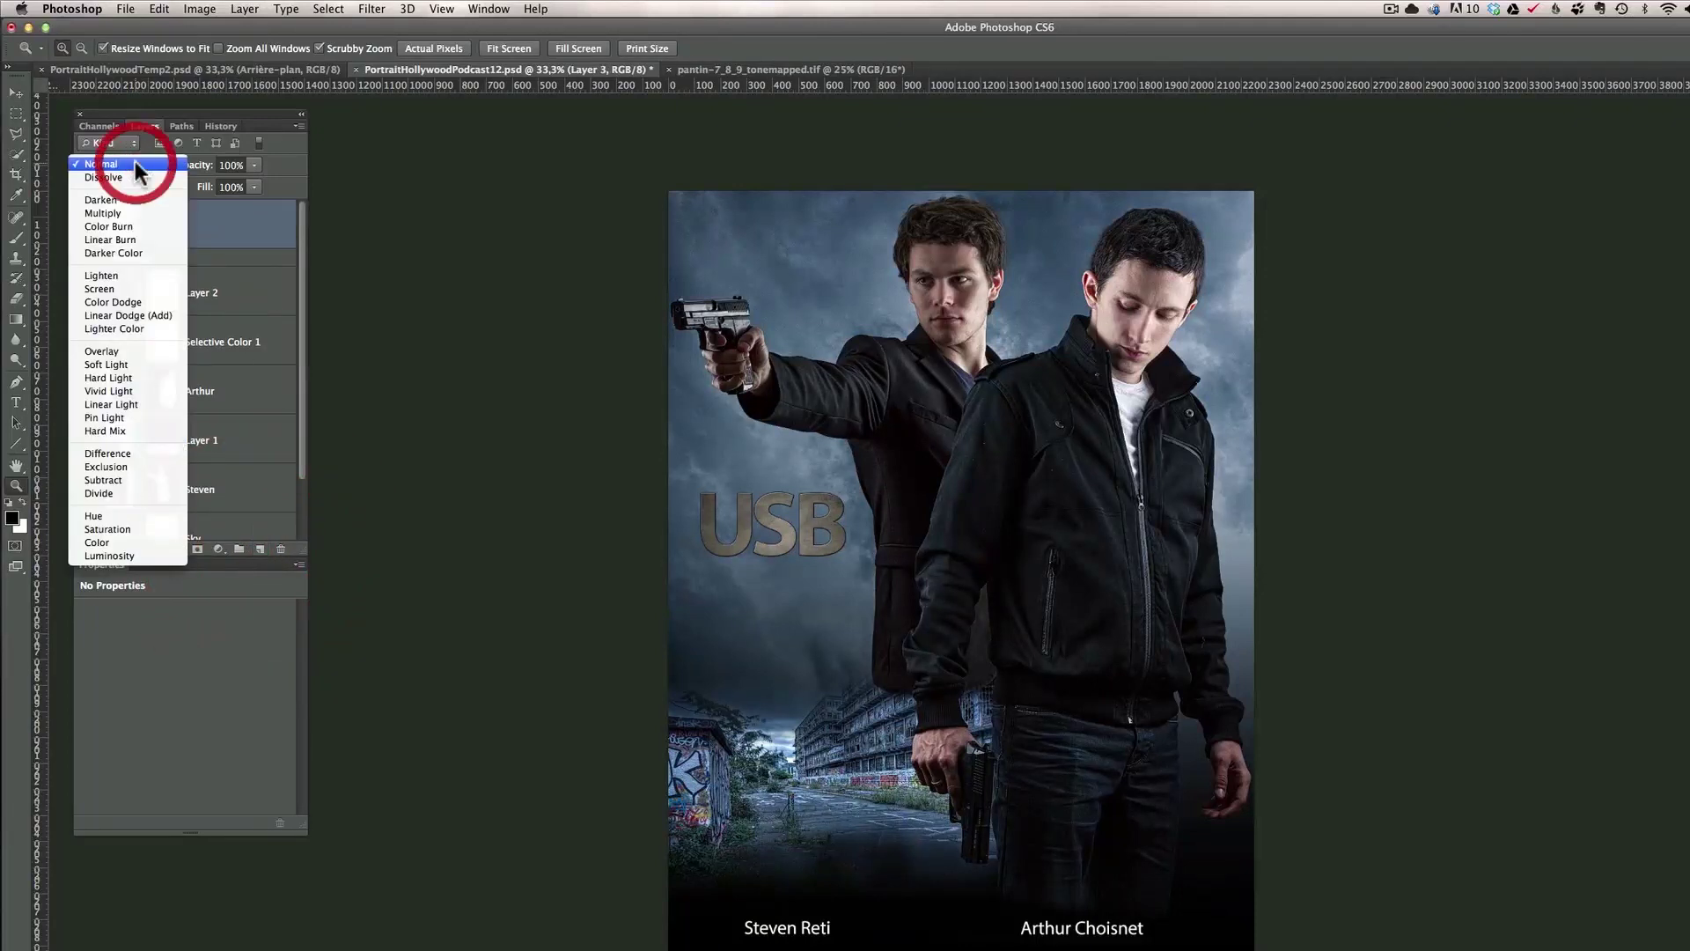
{"action": "left_click", "coordinate": [141, 351]}
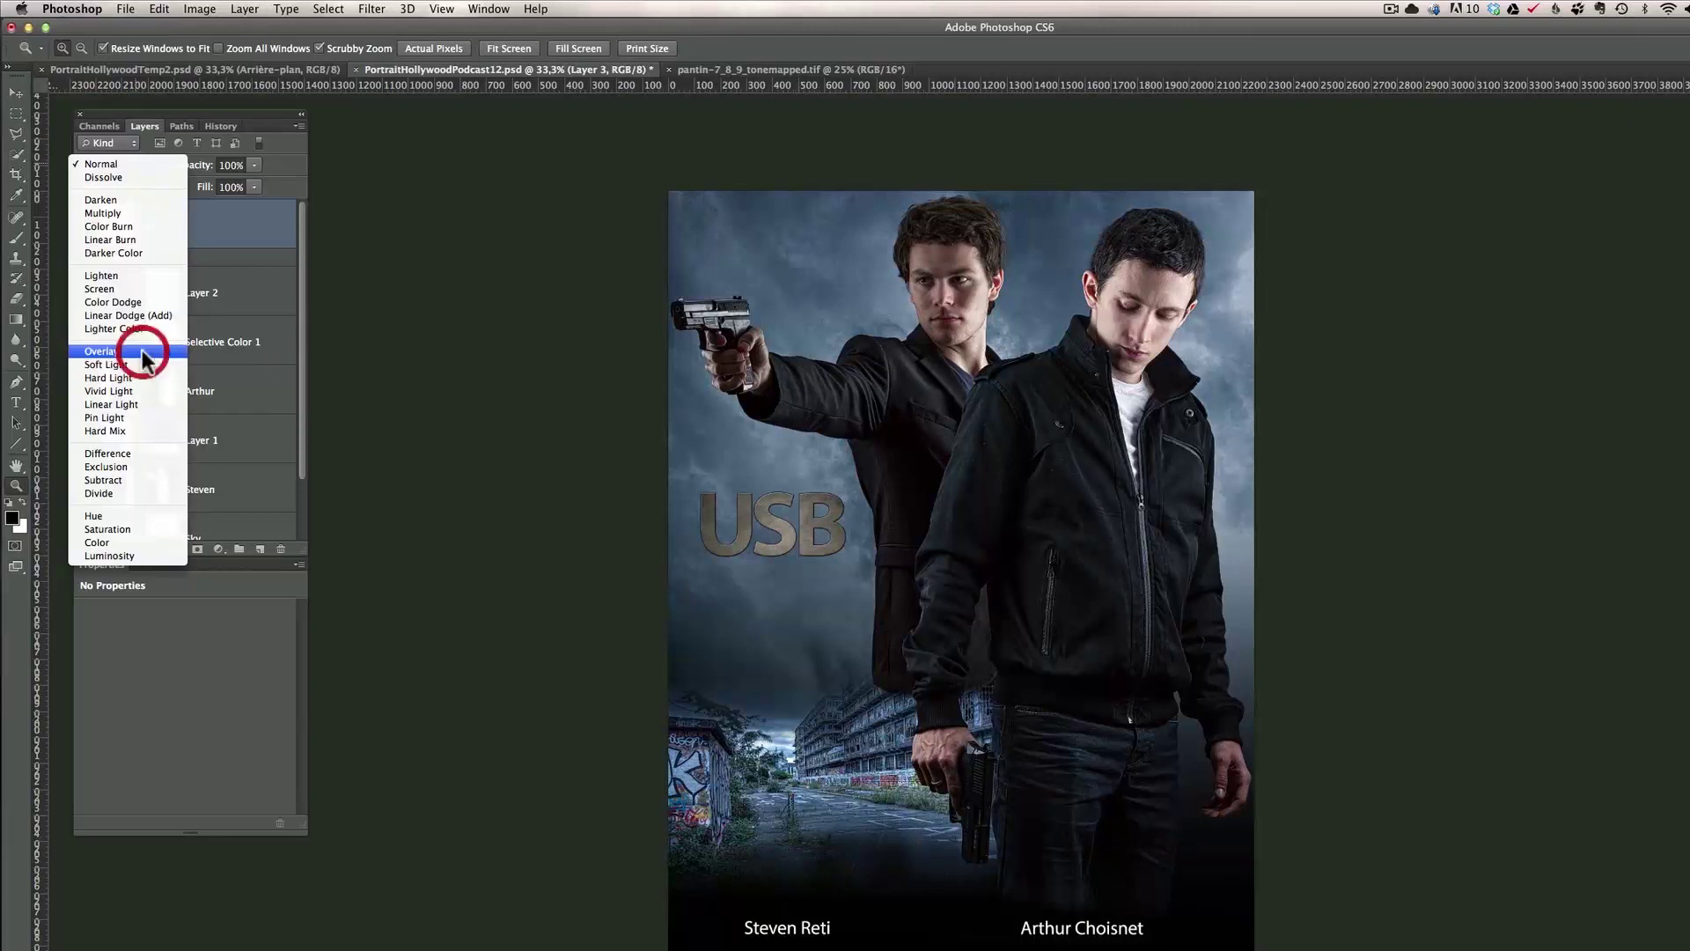
{"action": "double_click", "coordinate": [158, 227]}
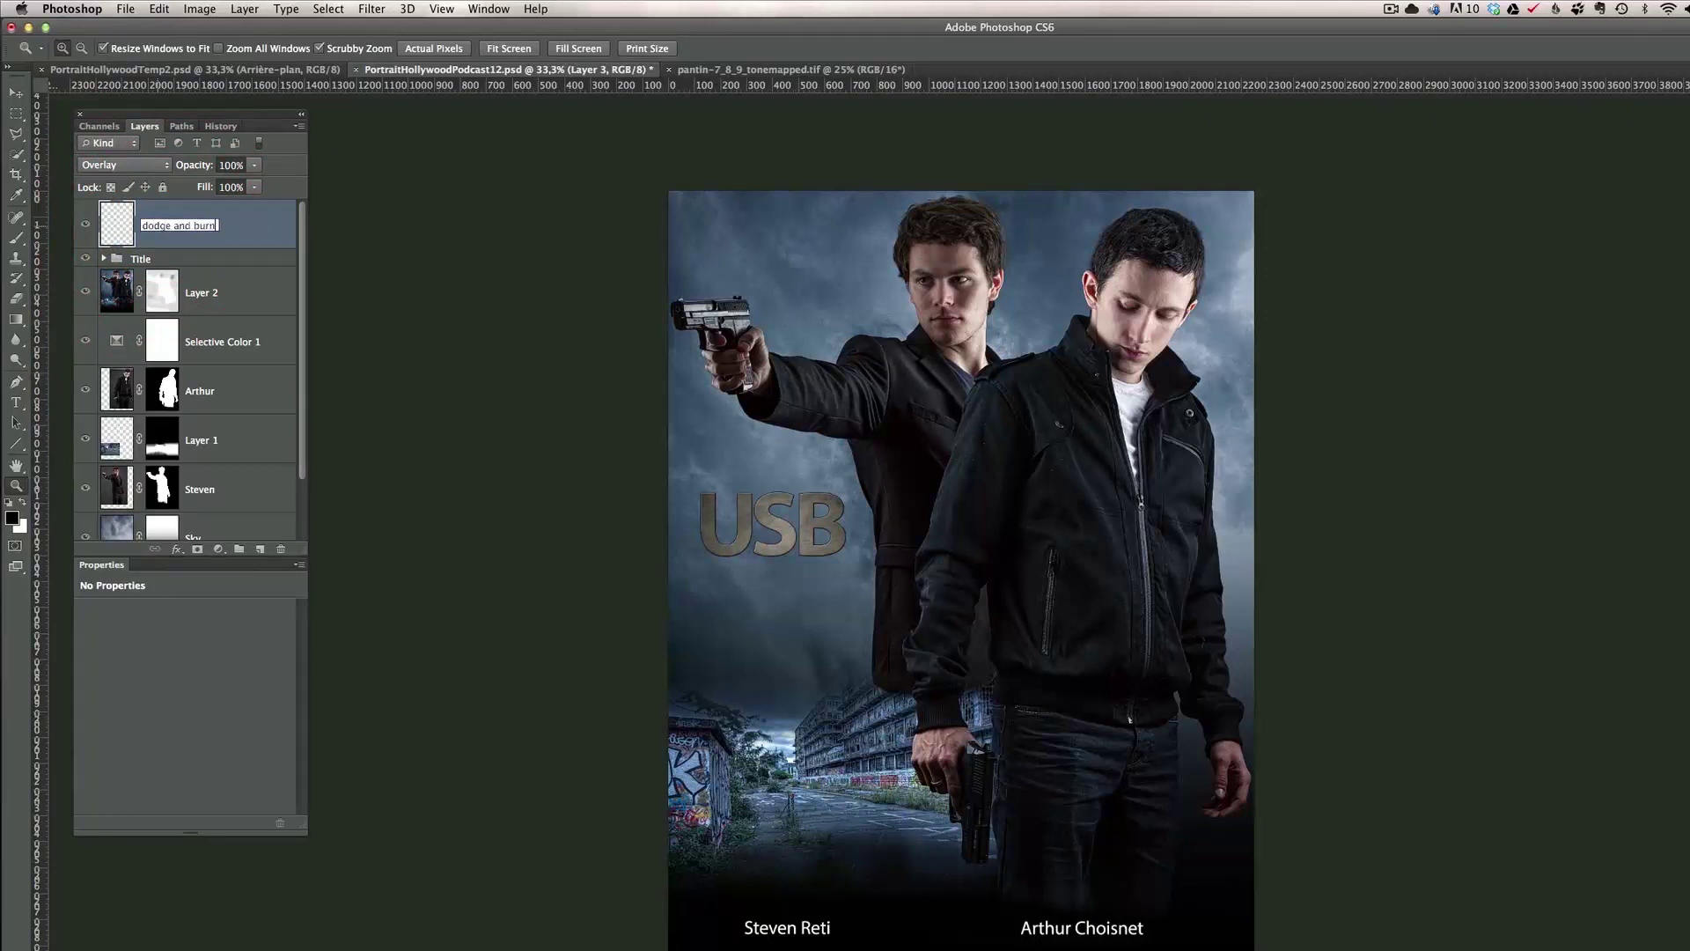
{"action": "key", "text": "Return"}
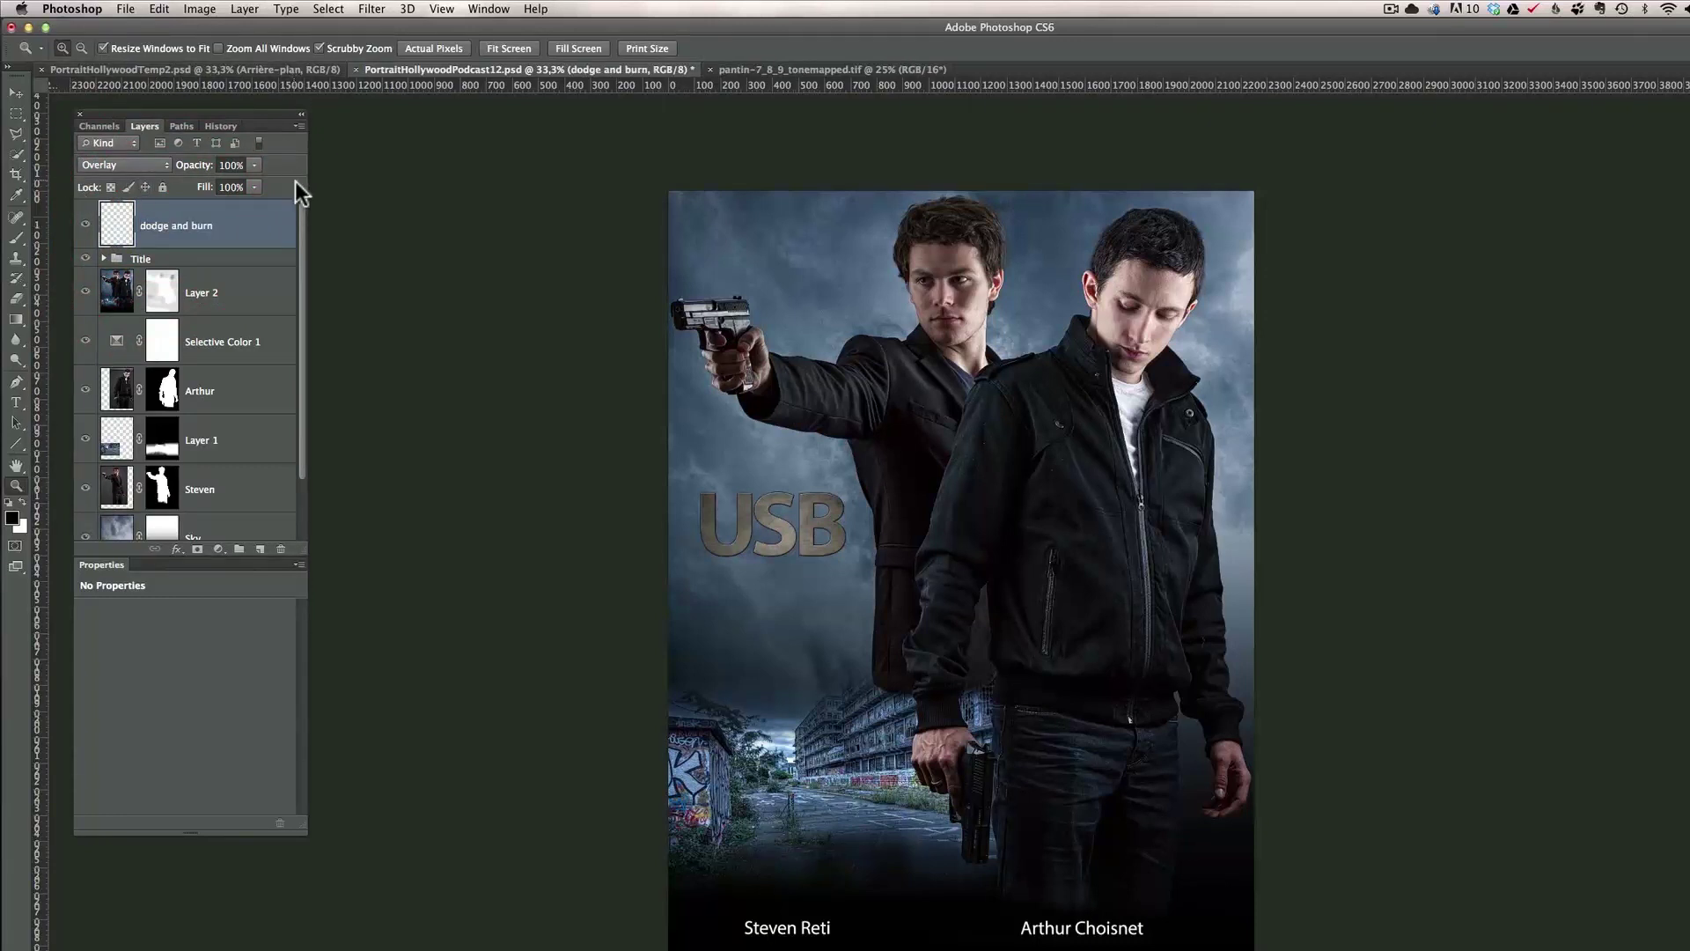
Dodge the brighter side of the face of the man aiming the gun with a white brush at 20% opacity.
{"action": "key", "text": "b"}
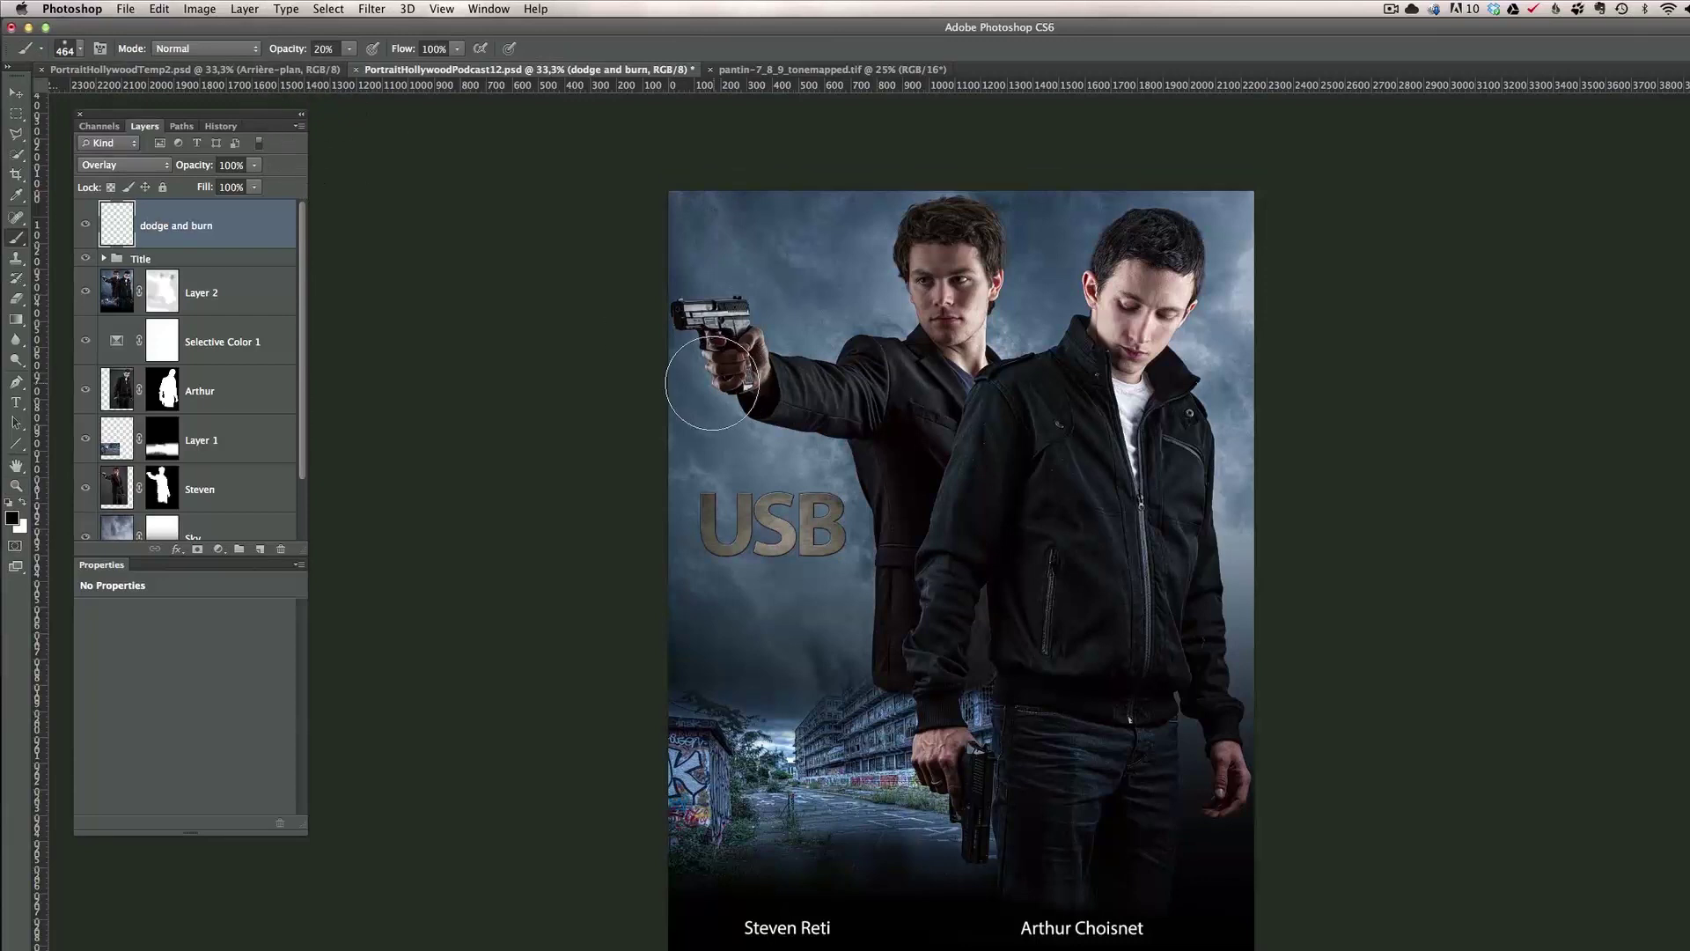
{"action": "left_click_drag", "start_coordinate": [825, 398], "coordinate": [775, 405]}
{"action": "key", "text": "x"}
{"action": "key", "text": "z"}
{"action": "left_click", "coordinate": [951, 296]}
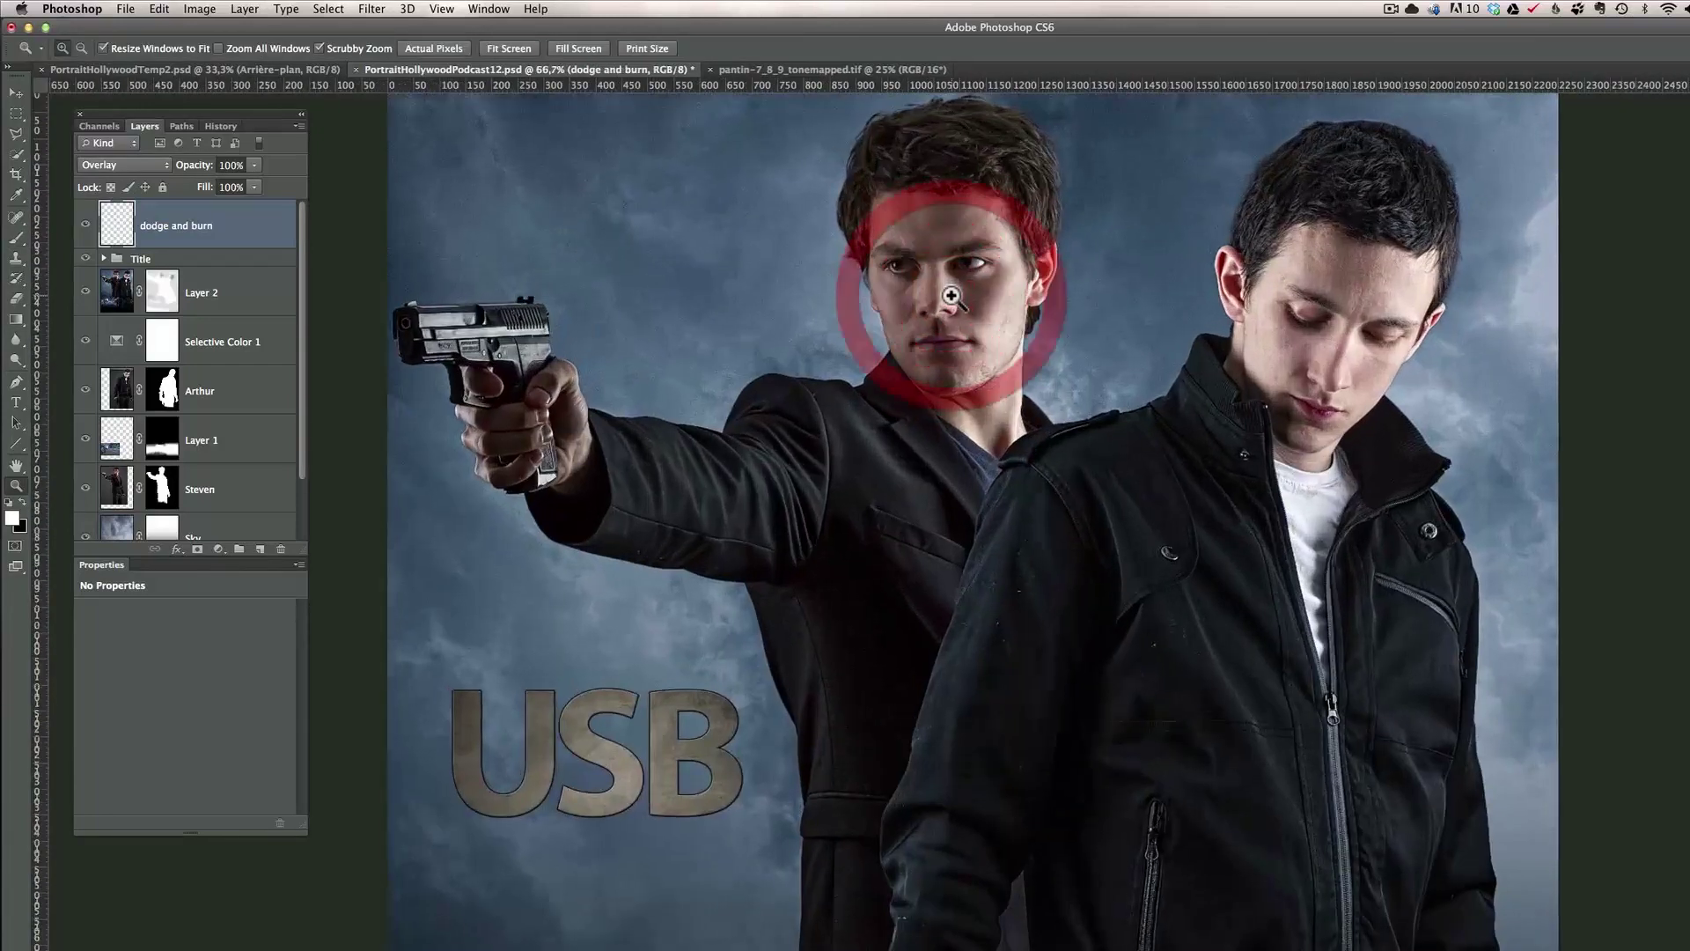
{"action": "left_click", "coordinate": [951, 296]}
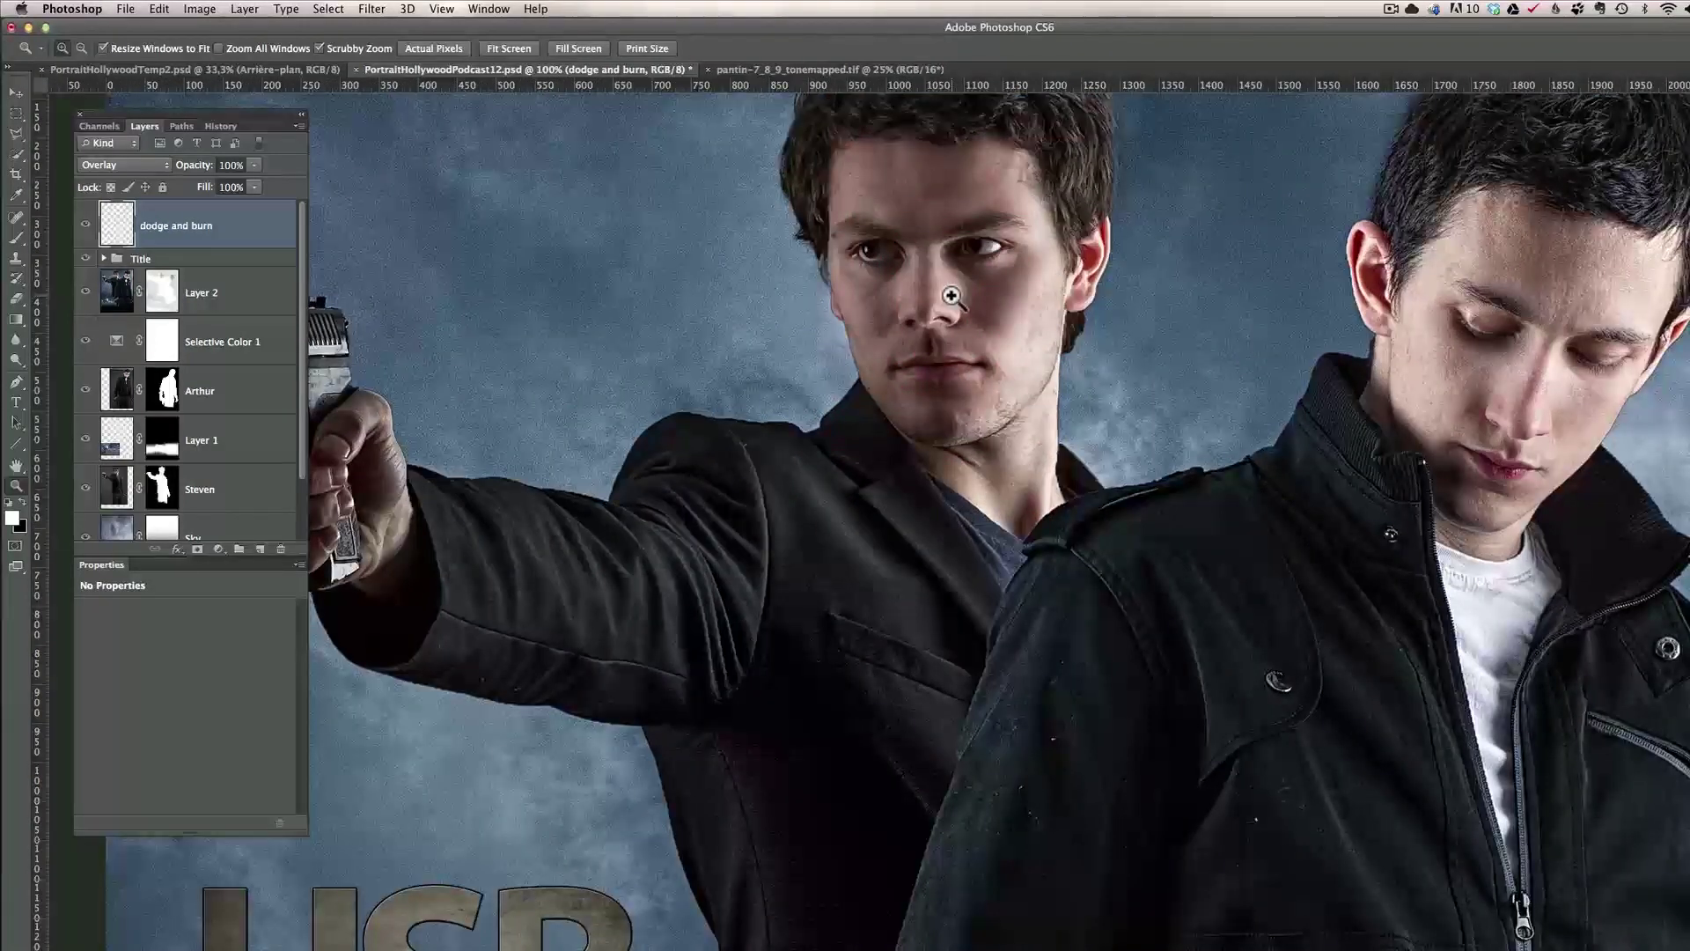
{"action": "key", "text": "b"}
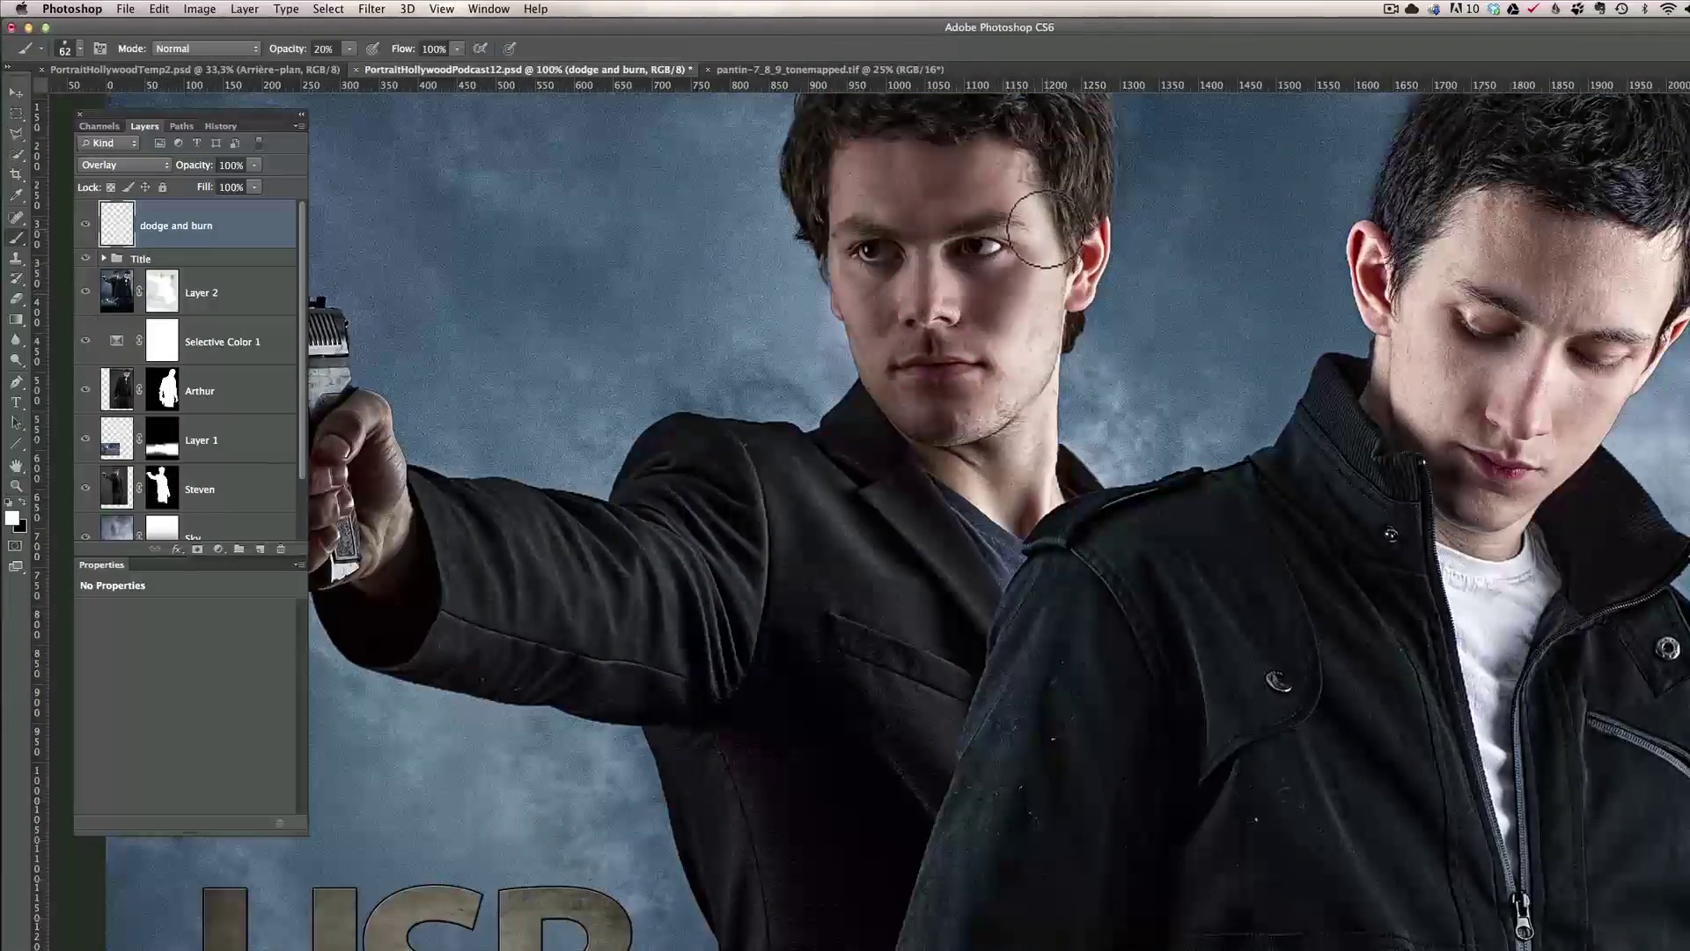
{"action": "mouse_move", "coordinate": [1037, 282]}
{"action": "left_mouse_down"}
{"action": "mouse_move", "coordinate": [1004, 428]}
{"action": "mouse_move", "coordinate": [999, 365]}
{"action": "left_mouse_up"}
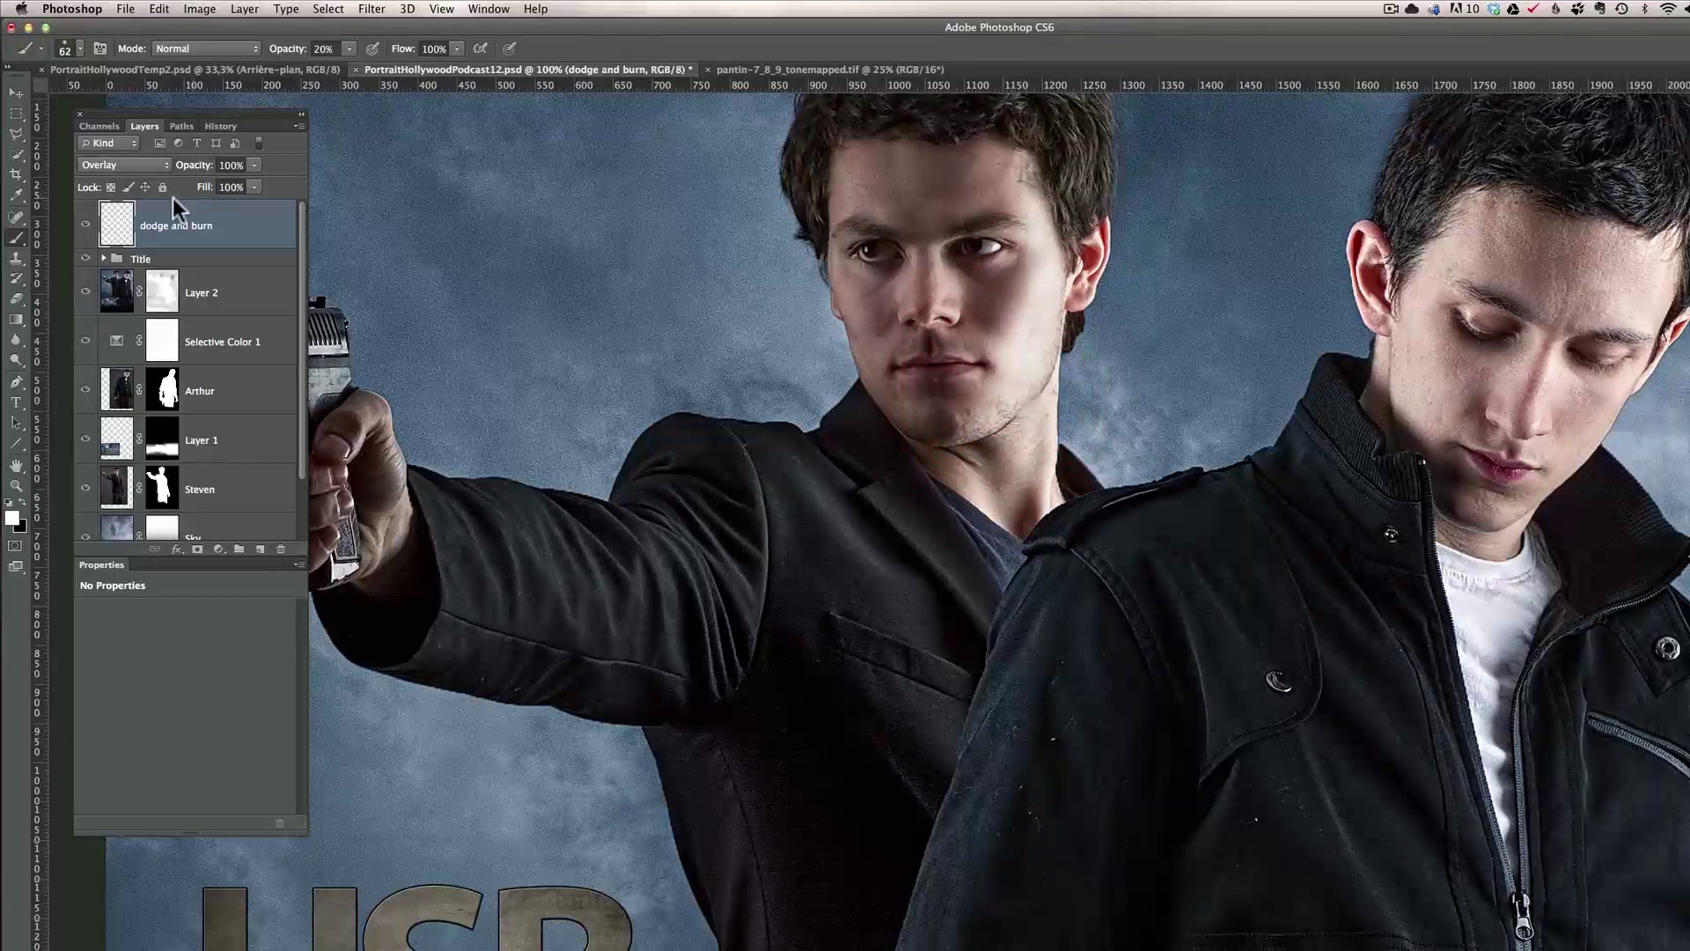
Reduce the brush opacity to 9% and brighten the highlights on both sides of the gunman's face and the other man's forehead.
{"action": "mouse_move", "coordinate": [850, 319]}
{"action": "left_mouse_down"}
{"action": "mouse_move", "coordinate": [883, 399]}
{"action": "mouse_move", "coordinate": [837, 332]}
{"action": "left_mouse_up"}
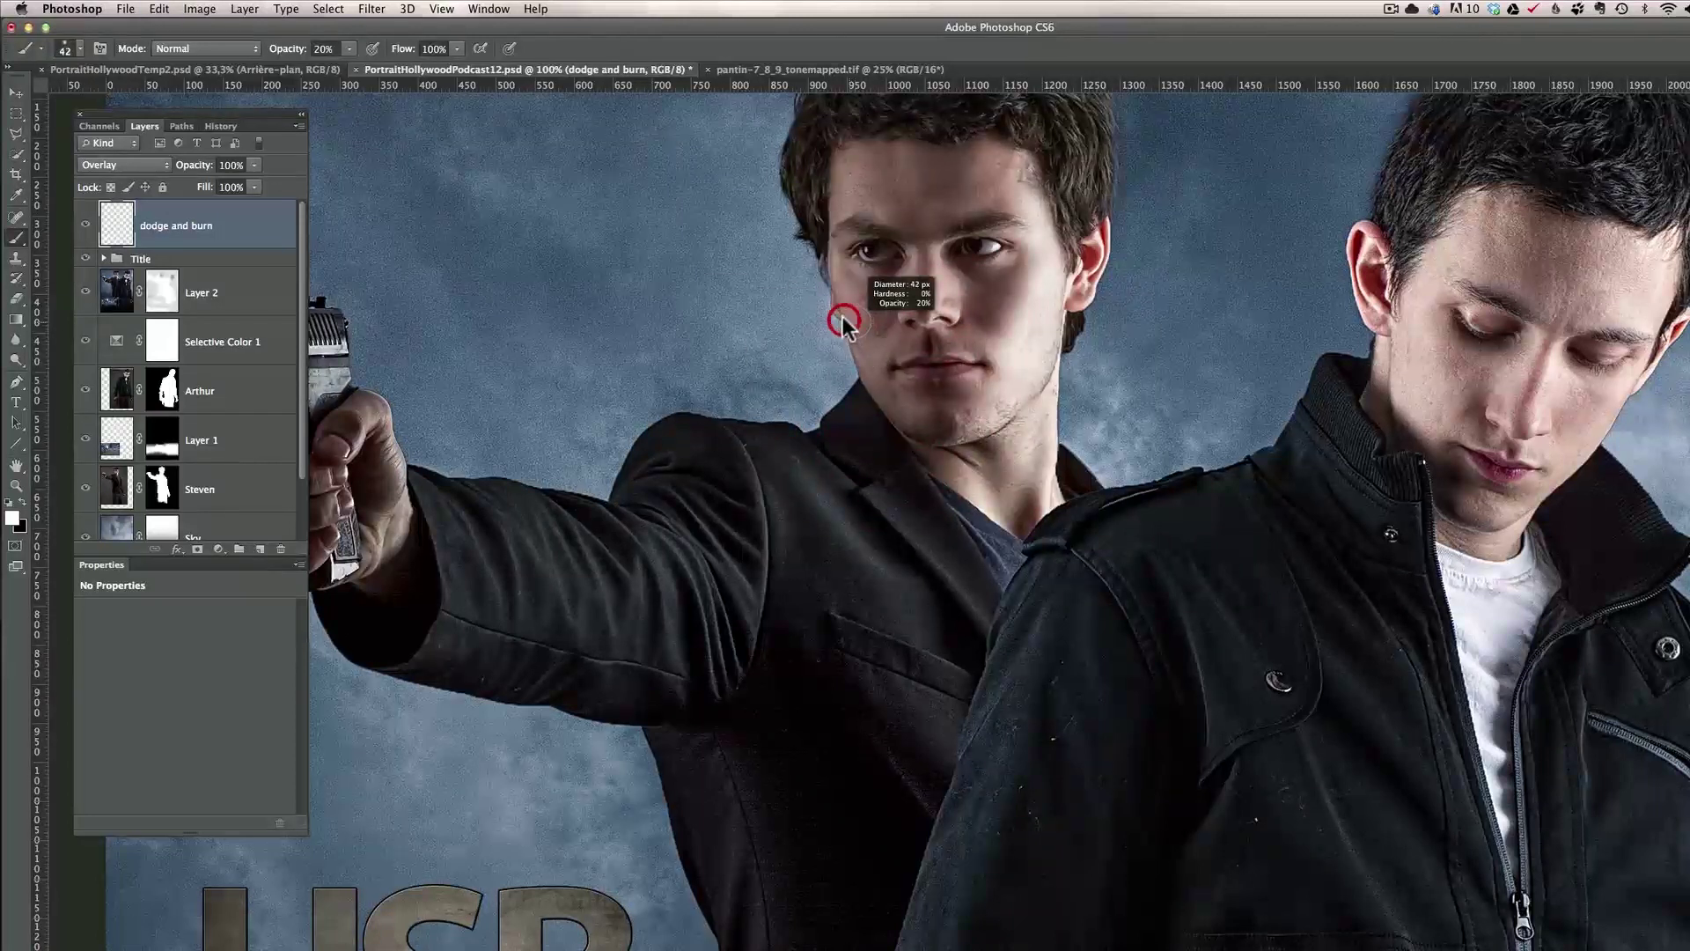
{"action": "left_click_drag", "start_coordinate": [295, 54], "coordinate": [294, 53]}
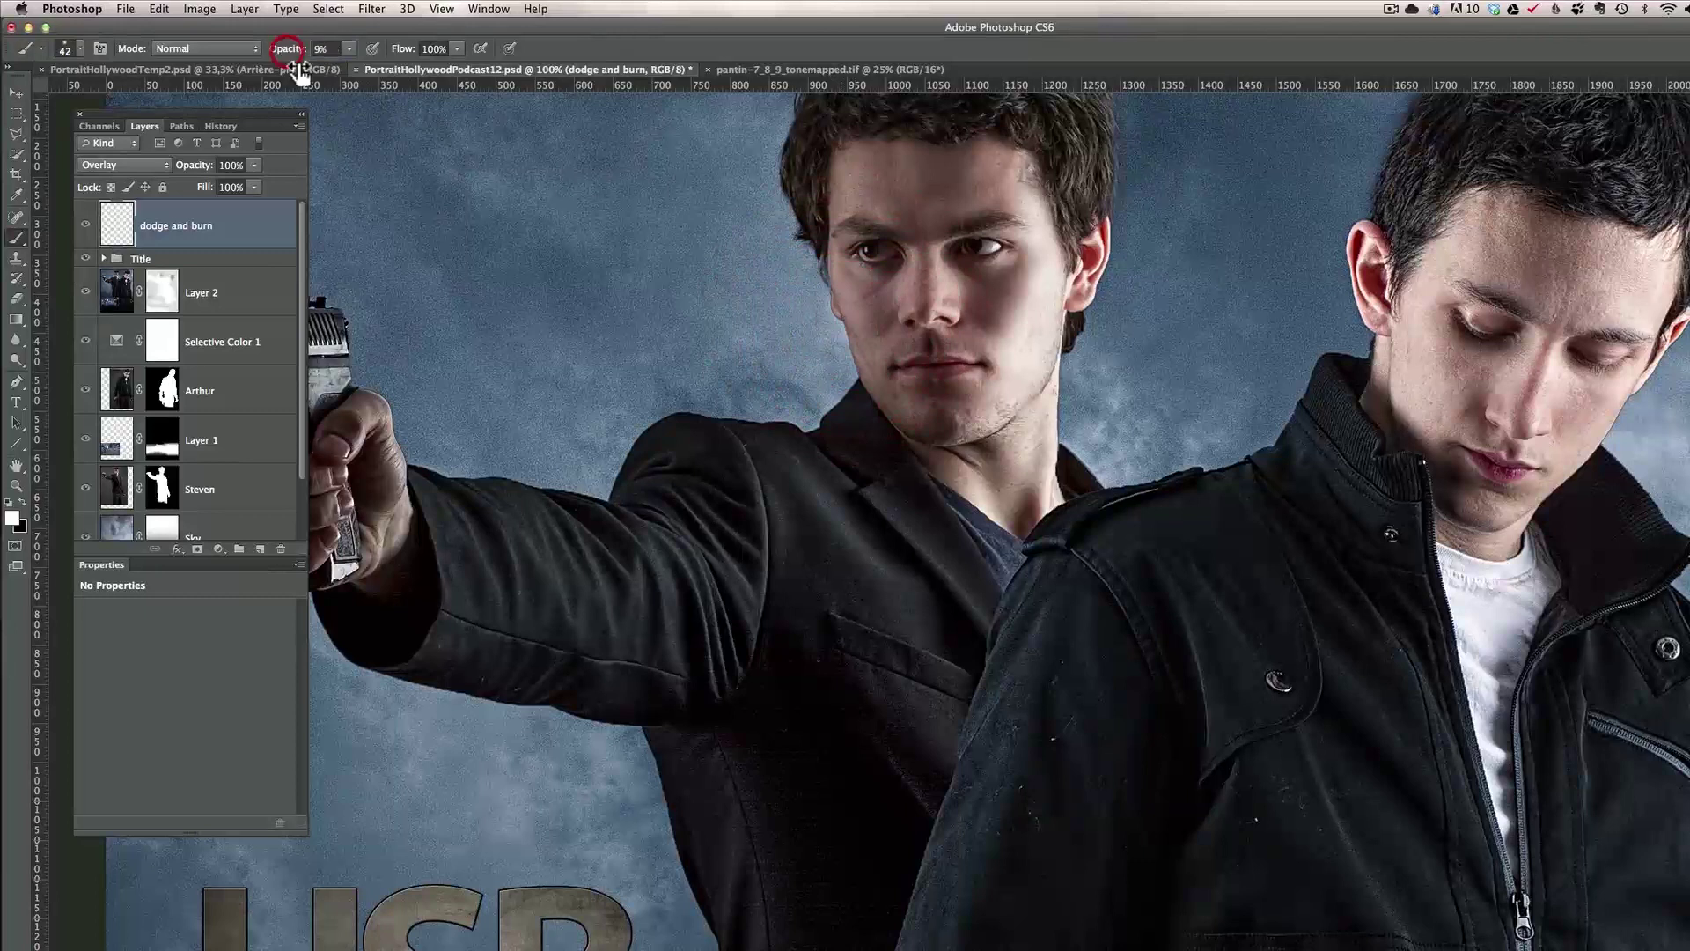
{"action": "left_click", "coordinate": [849, 314]}
{"action": "left_click_drag", "start_coordinate": [849, 314], "coordinate": [887, 415]}
{"action": "left_click_drag", "start_coordinate": [870, 245], "coordinate": [860, 254]}
{"action": "mouse_move", "coordinate": [1049, 250]}
{"action": "left_mouse_down"}
{"action": "mouse_move", "coordinate": [1026, 221]}
{"action": "mouse_move", "coordinate": [1048, 215]}
{"action": "mouse_move", "coordinate": [1041, 361]}
{"action": "mouse_move", "coordinate": [1082, 362]}
{"action": "left_mouse_up"}
{"action": "left_click_drag", "start_coordinate": [1471, 227], "coordinate": [1471, 234]}
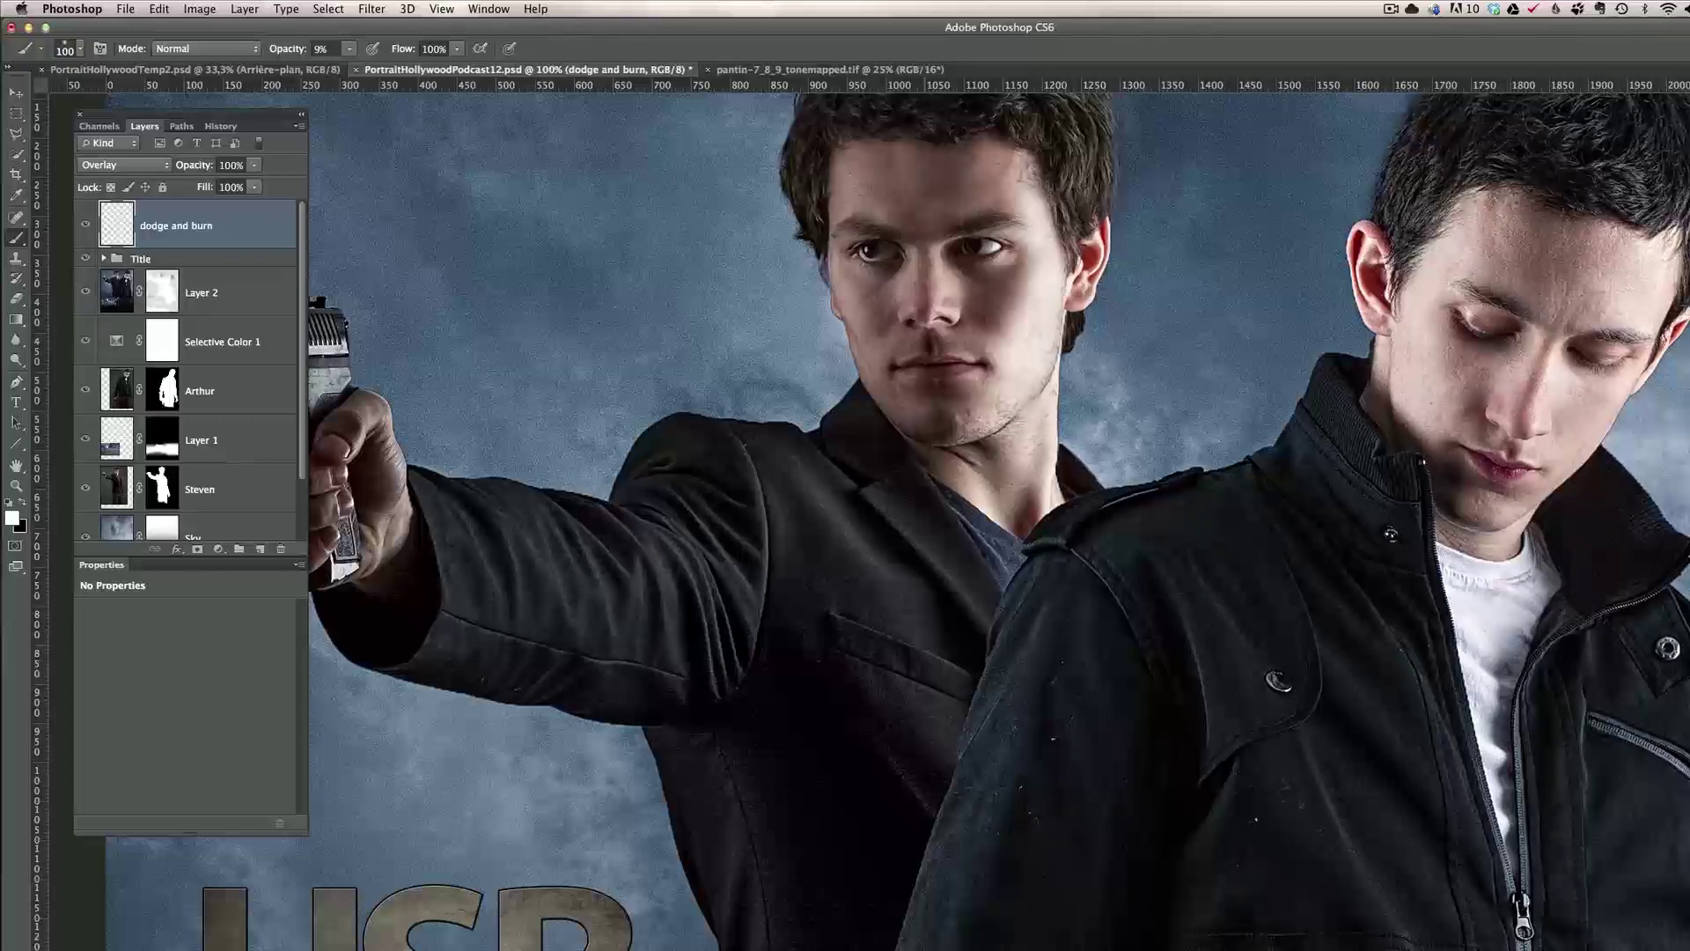
Dodge the folds along the sleeve and shoulder of the gunman's jacket with resized white brush strokes at 9% opacity.
{"action": "left_click", "coordinate": [750, 511], "text": "ctrl+alt"}
{"action": "left_click_drag", "start_coordinate": [750, 510], "coordinate": [747, 503]}
{"action": "left_click", "coordinate": [700, 524], "text": "ctrl+alt"}
{"action": "left_click_drag", "start_coordinate": [691, 528], "coordinate": [800, 649]}
{"action": "mouse_move", "coordinate": [763, 728]}
{"action": "left_mouse_down"}
{"action": "mouse_move", "coordinate": [690, 578]}
{"action": "mouse_move", "coordinate": [671, 615]}
{"action": "mouse_move", "coordinate": [651, 598]}
{"action": "left_mouse_up"}
{"action": "left_click_drag", "start_coordinate": [515, 592], "coordinate": [502, 649]}
{"action": "left_click_drag", "start_coordinate": [453, 547], "coordinate": [700, 594]}
{"action": "left_click_drag", "start_coordinate": [490, 535], "coordinate": [508, 615]}
{"action": "left_click_drag", "start_coordinate": [648, 497], "coordinate": [647, 599]}
Brighten the gunman's hand and wrist, raising the brush opacity to 23%.
{"action": "left_click_drag", "start_coordinate": [422, 375], "coordinate": [502, 393]}
{"action": "left_click_drag", "start_coordinate": [286, 56], "coordinate": [303, 55]}
{"action": "left_click_drag", "start_coordinate": [440, 387], "coordinate": [585, 384]}
Dodge the front man's jacket sleeve, pocket zipper, jeans and both hands with white strokes at 23% opacity.
{"action": "left_click_drag", "start_coordinate": [1262, 522], "coordinate": [758, 423]}
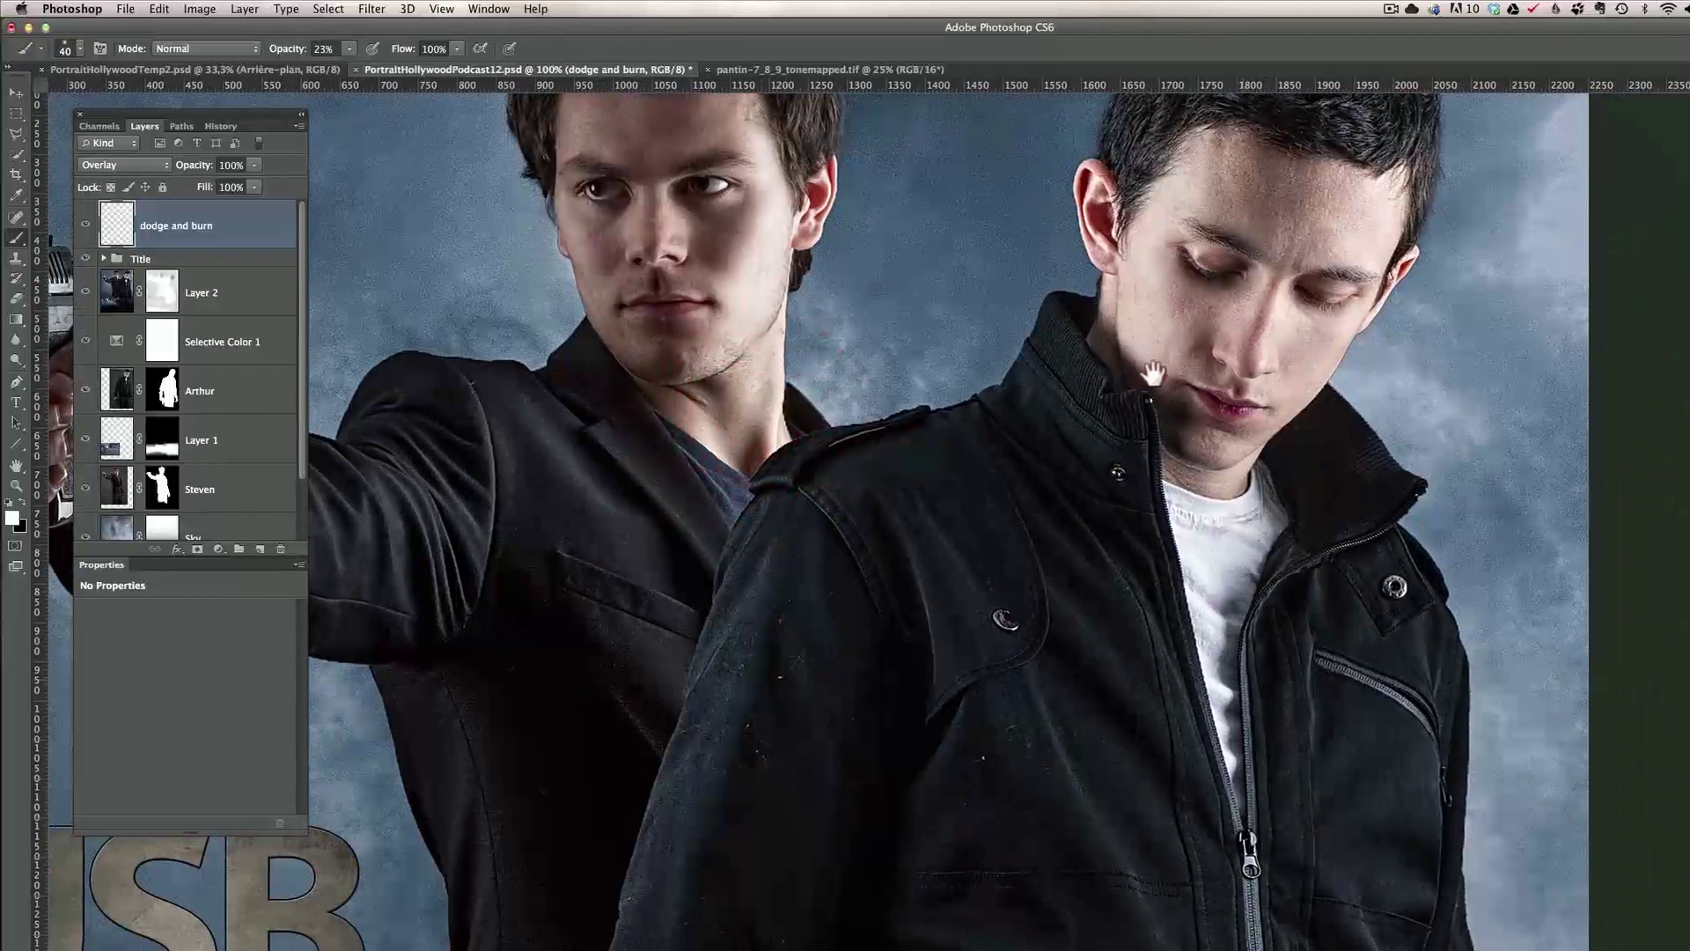
{"action": "scroll", "coordinate": [1158, 366], "scroll_direction": "down", "scroll_amount": 10}
{"action": "scroll", "coordinate": [1174, 381], "scroll_direction": "right", "scroll_amount": 3}
{"action": "left_click_drag", "start_coordinate": [695, 721], "coordinate": [882, 742]}
{"action": "key", "text": "bracketright"}
{"action": "key", "text": "bracketright"}
{"action": "key", "text": "bracketright"}
{"action": "mouse_move", "coordinate": [573, 890]}
{"action": "left_mouse_down"}
{"action": "mouse_move", "coordinate": [534, 893]}
{"action": "mouse_move", "coordinate": [527, 941]}
{"action": "mouse_move", "coordinate": [568, 894]}
{"action": "left_mouse_up"}
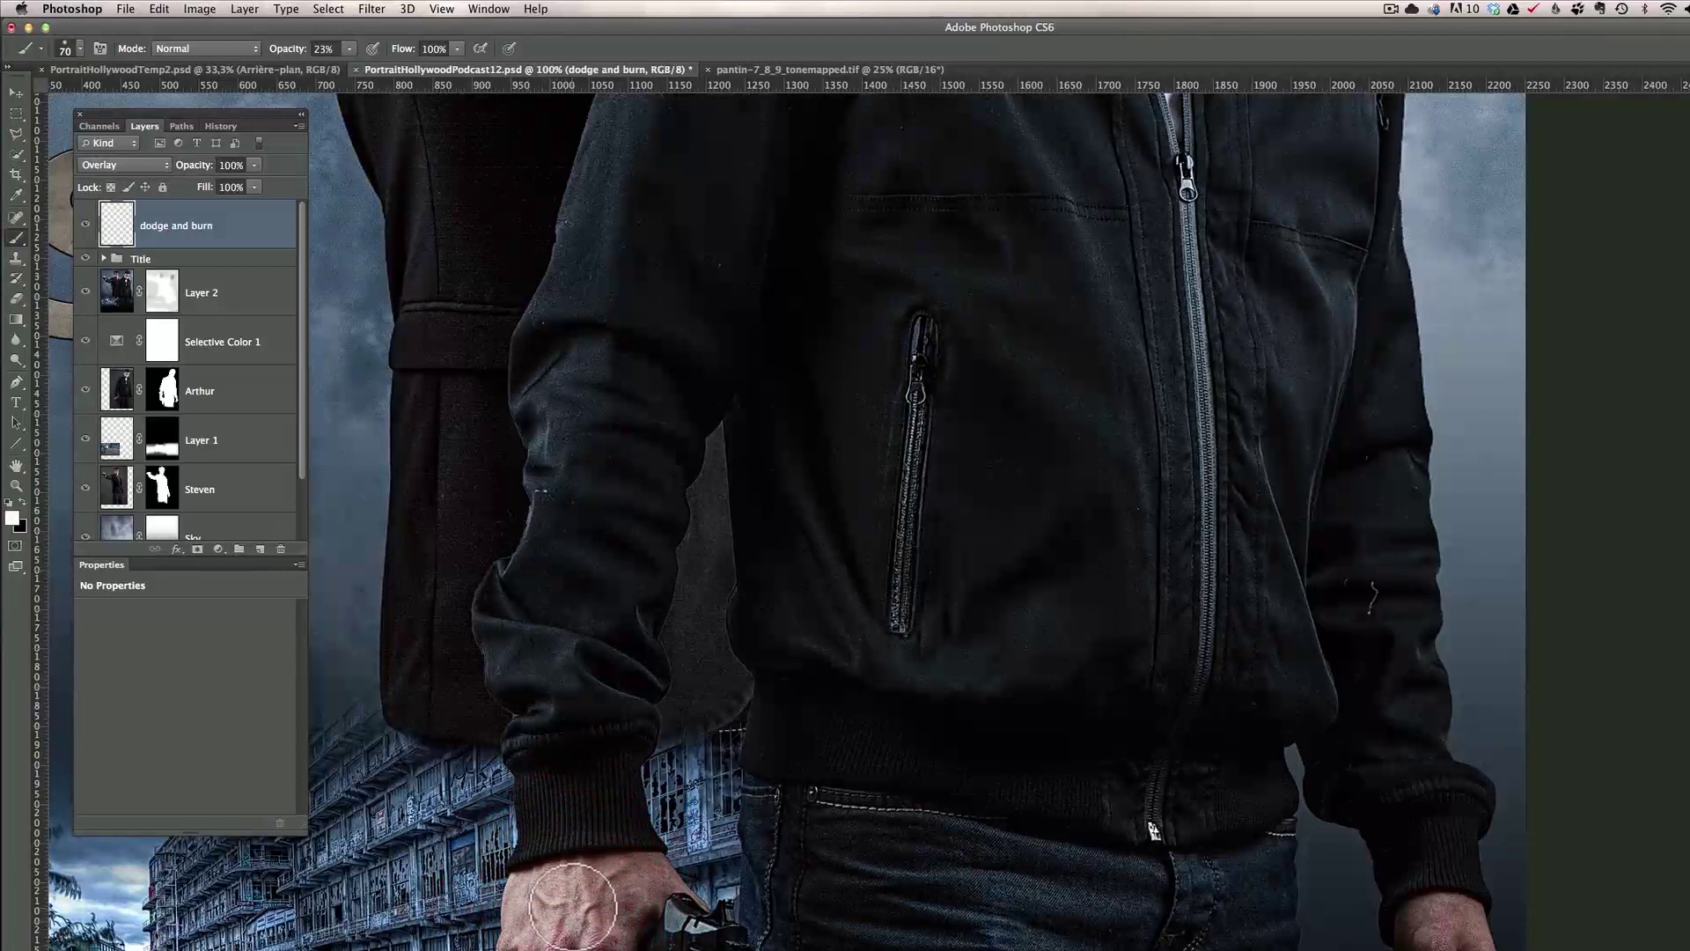
{"action": "mouse_move", "coordinate": [967, 902]}
{"action": "left_mouse_down"}
{"action": "mouse_move", "coordinate": [916, 864]}
{"action": "mouse_move", "coordinate": [1139, 898]}
{"action": "mouse_move", "coordinate": [1151, 822]}
{"action": "mouse_move", "coordinate": [1105, 942]}
{"action": "mouse_move", "coordinate": [872, 924]}
{"action": "mouse_move", "coordinate": [1000, 914]}
{"action": "mouse_move", "coordinate": [1122, 936]}
{"action": "left_mouse_up"}
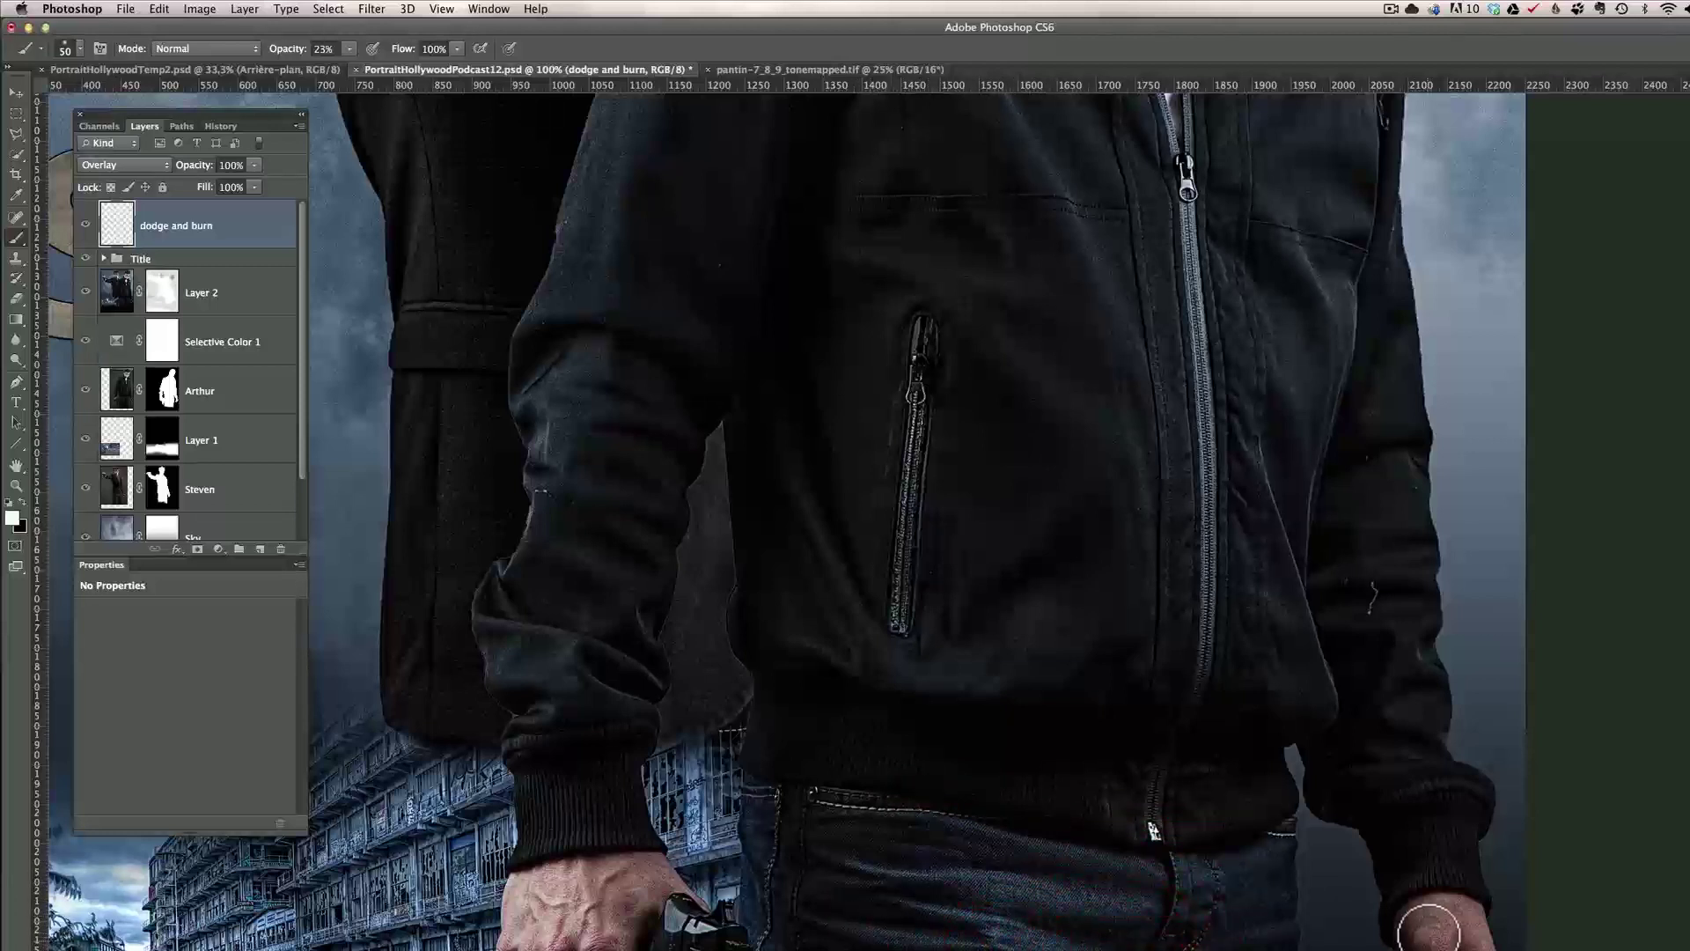
{"action": "mouse_move", "coordinate": [1431, 933]}
{"action": "left_mouse_down"}
{"action": "mouse_move", "coordinate": [1466, 926]}
{"action": "mouse_move", "coordinate": [1453, 889]}
{"action": "left_mouse_up"}
{"action": "left_click_drag", "start_coordinate": [916, 358], "coordinate": [916, 611]}
Compare the poster with and without the dodge and burn layer, and lower that layer's opacity to 84%.
{"action": "key", "text": "z"}
{"action": "left_click_drag", "start_coordinate": [690, 362], "coordinate": [755, 356]}
{"action": "left_click", "coordinate": [879, 358]}
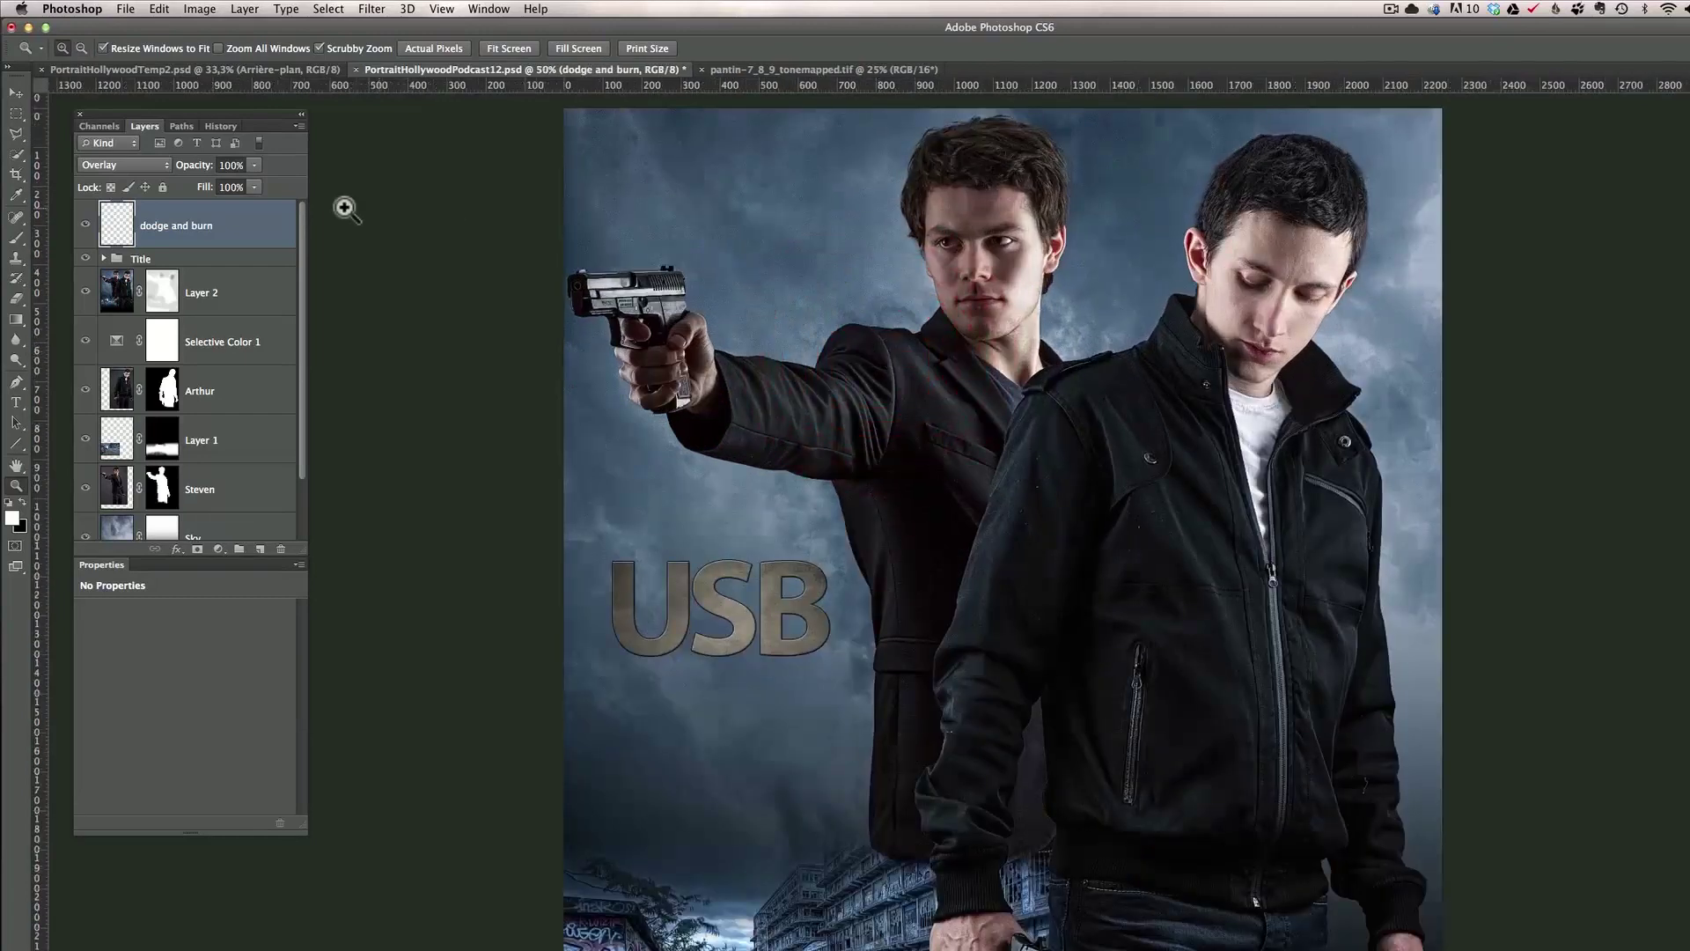
{"action": "left_click", "coordinate": [86, 225]}
{"action": "left_click", "coordinate": [85, 226]}
{"action": "left_click", "coordinate": [86, 226]}
{"action": "left_click", "coordinate": [86, 225]}
{"action": "left_click", "coordinate": [86, 226]}
{"action": "left_click", "coordinate": [85, 225]}
Switch to Adobe Bridge and open the texture image Grunge 02.jpg in Photoshop CS6.
{"action": "key", "text": "super+Tab"}
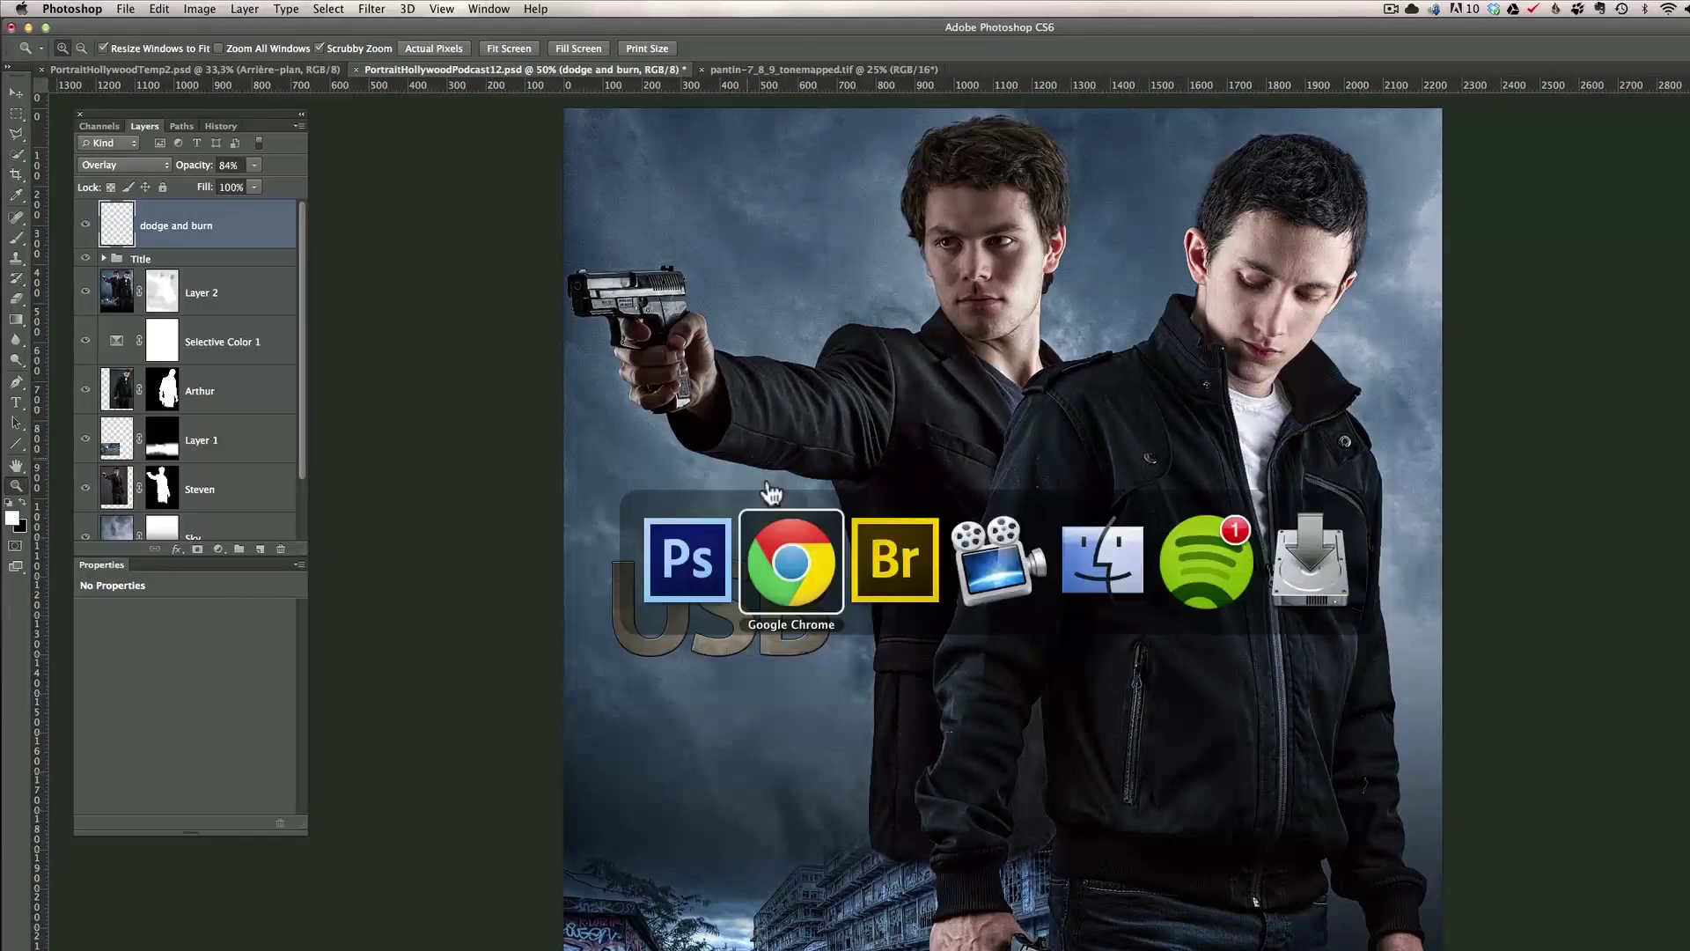
{"action": "left_click", "coordinate": [903, 602]}
{"action": "left_click", "coordinate": [522, 306]}
{"action": "right_click", "coordinate": [522, 306]}
{"action": "mouse_move", "coordinate": [677, 331]}
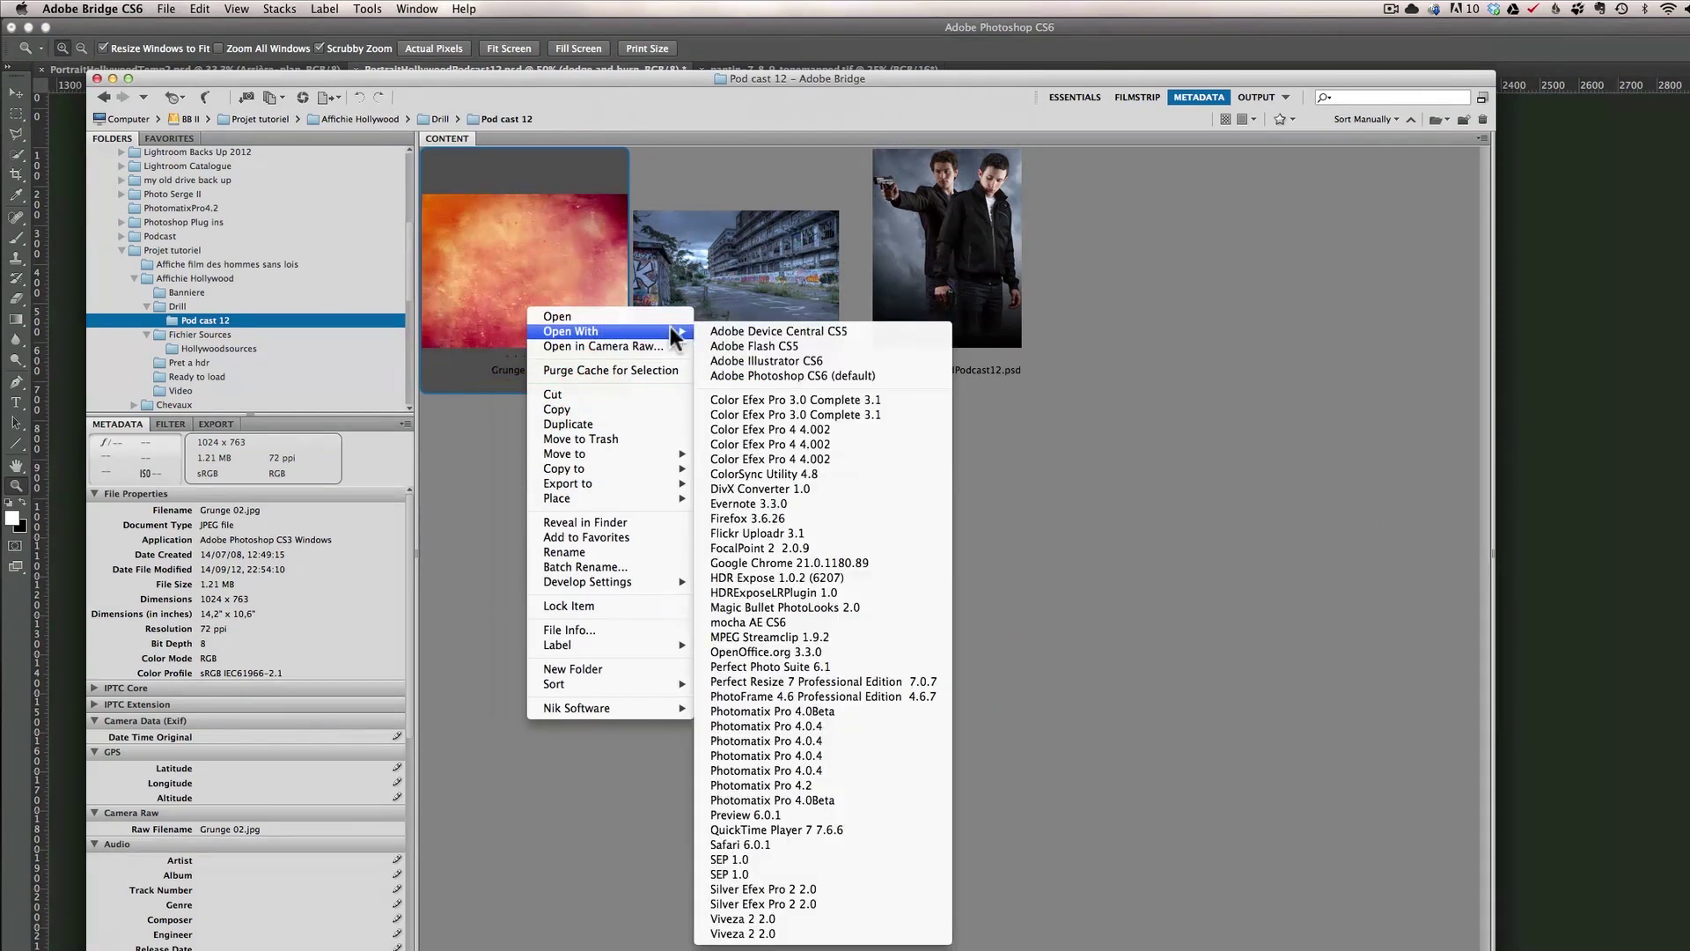
{"action": "left_click", "coordinate": [803, 372]}
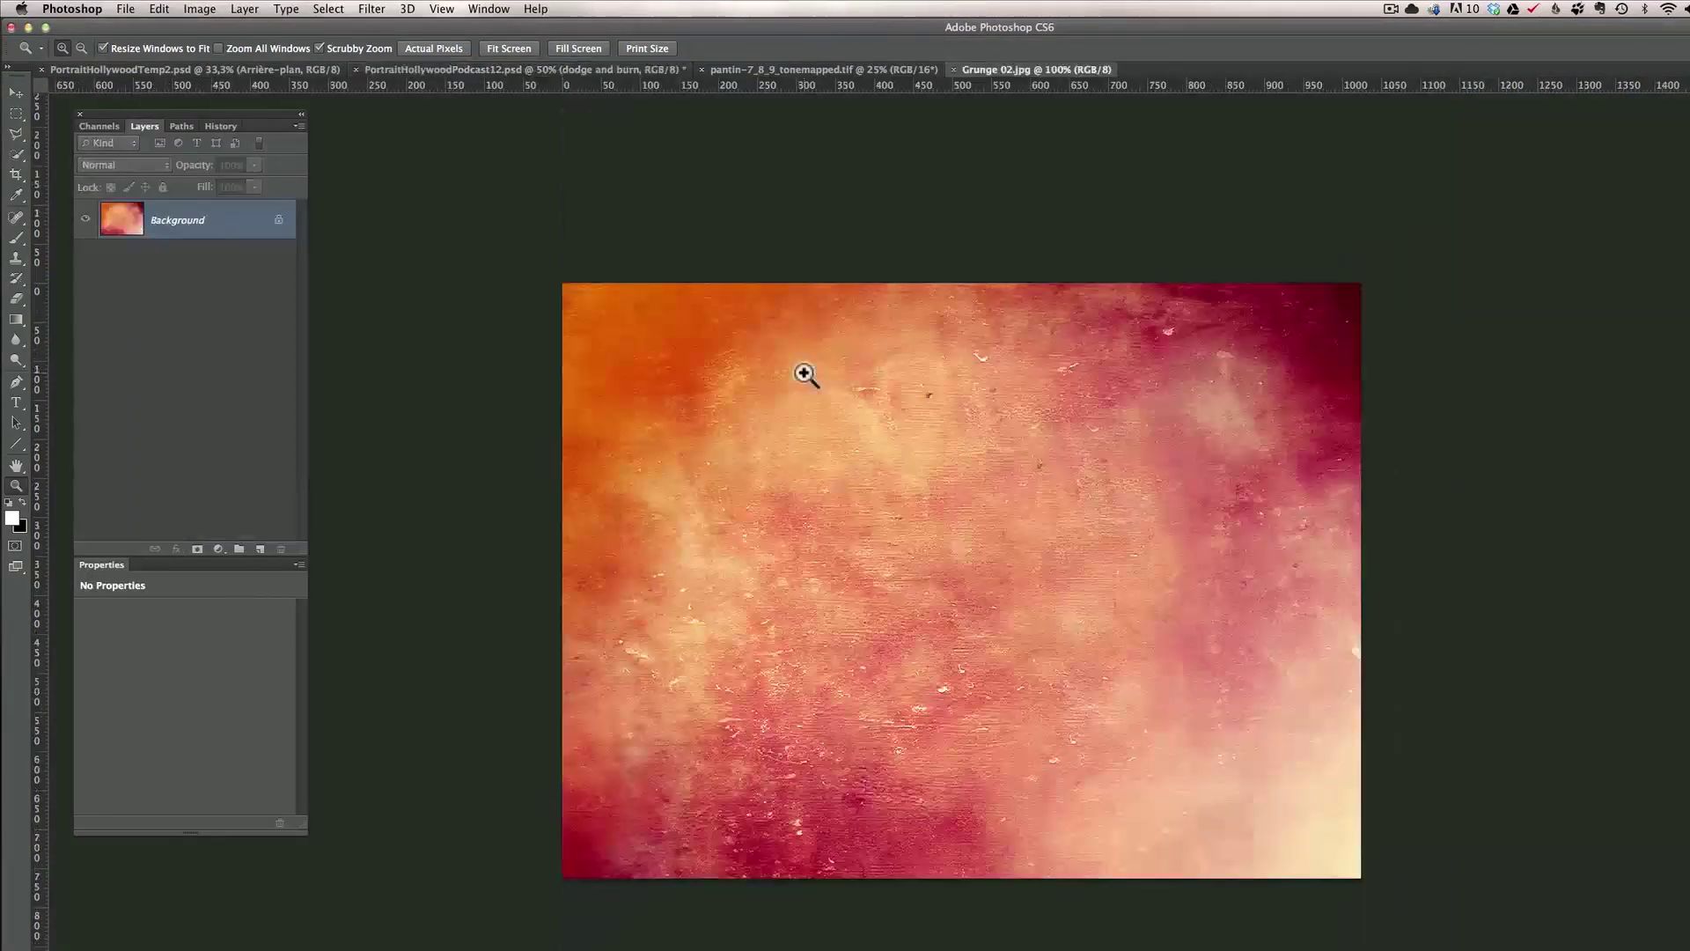
Copy the grunge texture into the poster document as a new top layer.
{"action": "key", "text": "v"}
{"action": "left_click_drag", "start_coordinate": [811, 384], "coordinate": [728, 357]}
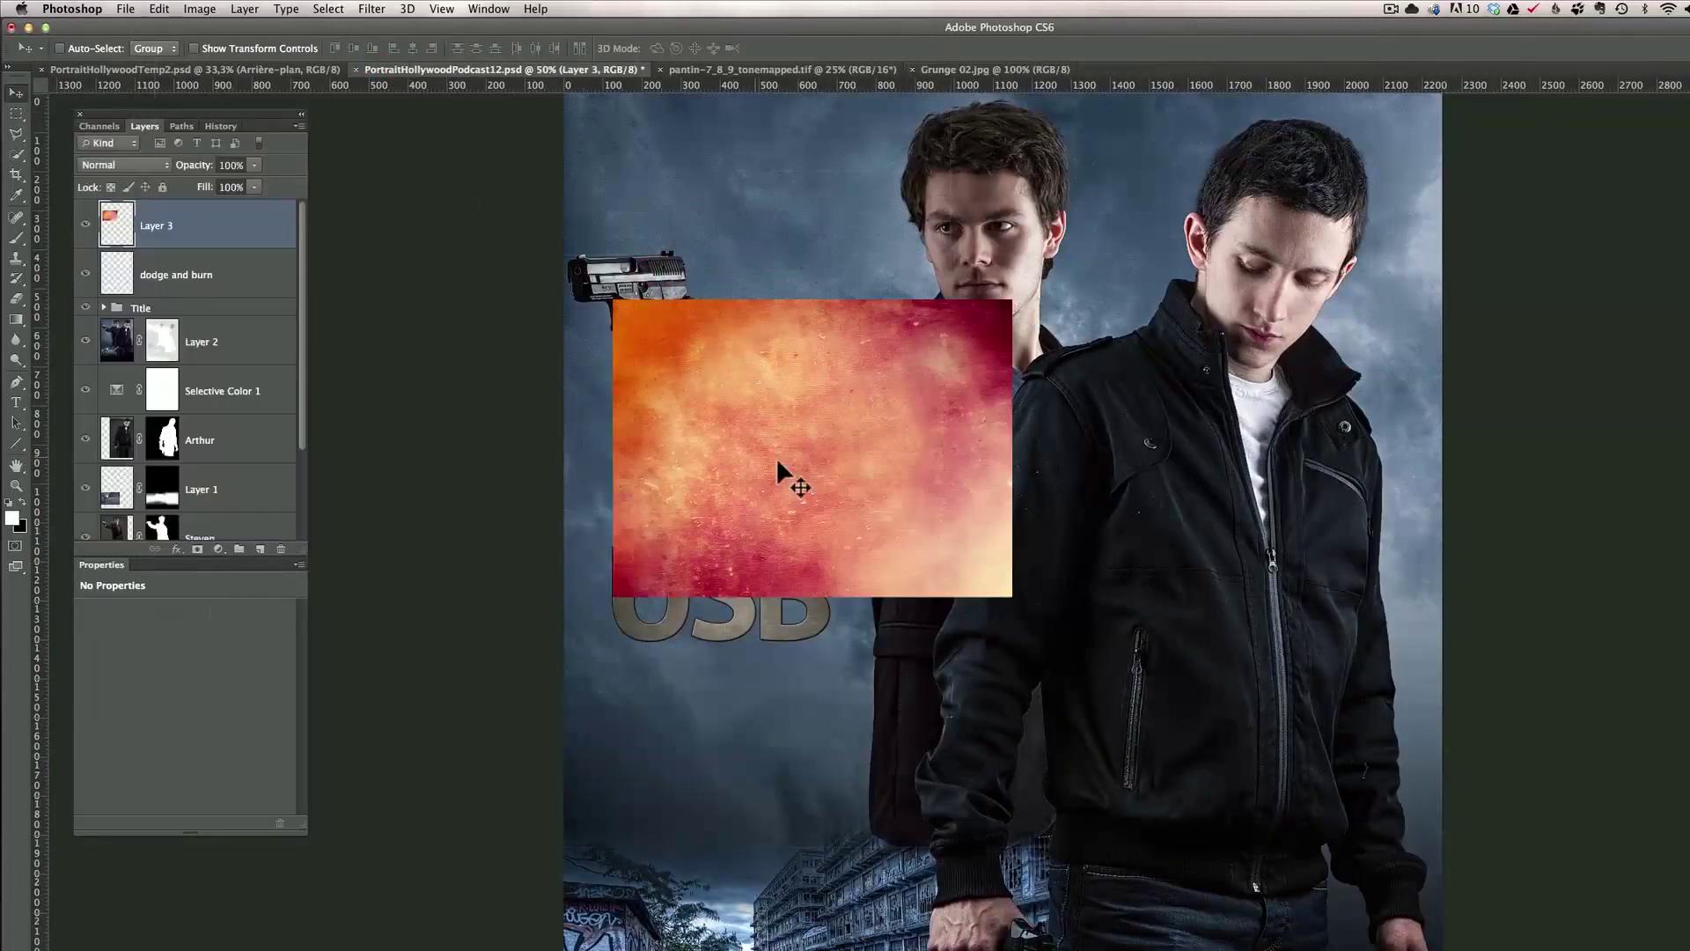
{"action": "key", "text": "z"}
{"action": "left_click", "coordinate": [966, 551], "text": "alt"}
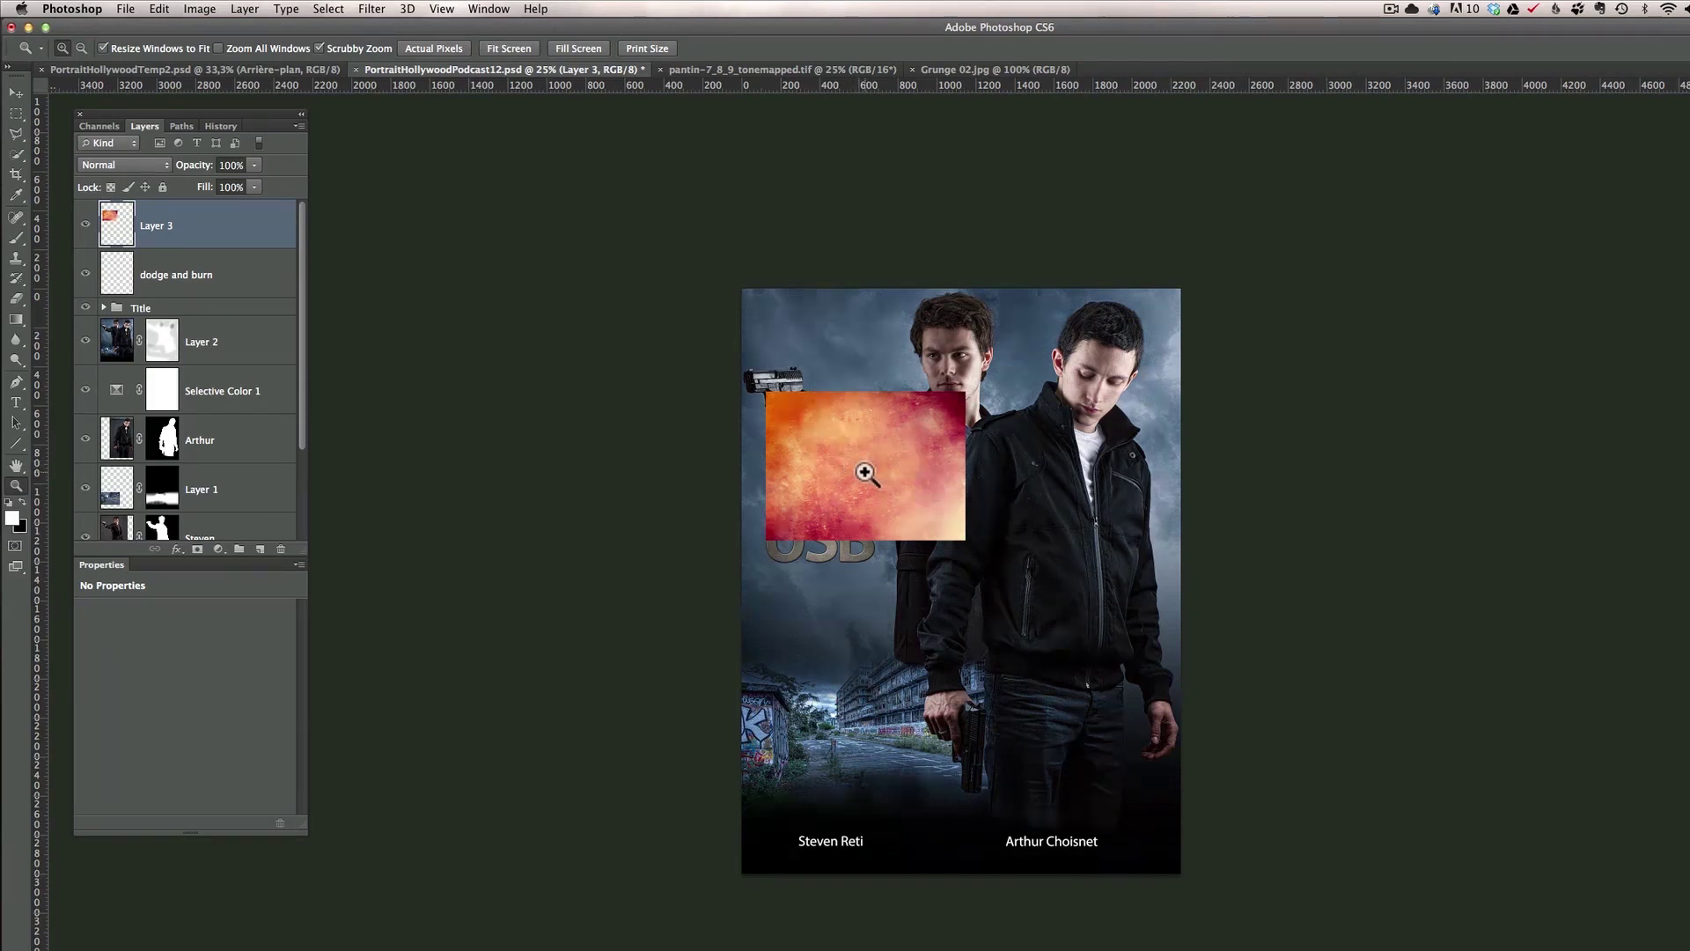
Rotate the grunge texture to portrait orientation and scale it to cover the entire poster.
{"action": "key", "text": "super+t"}
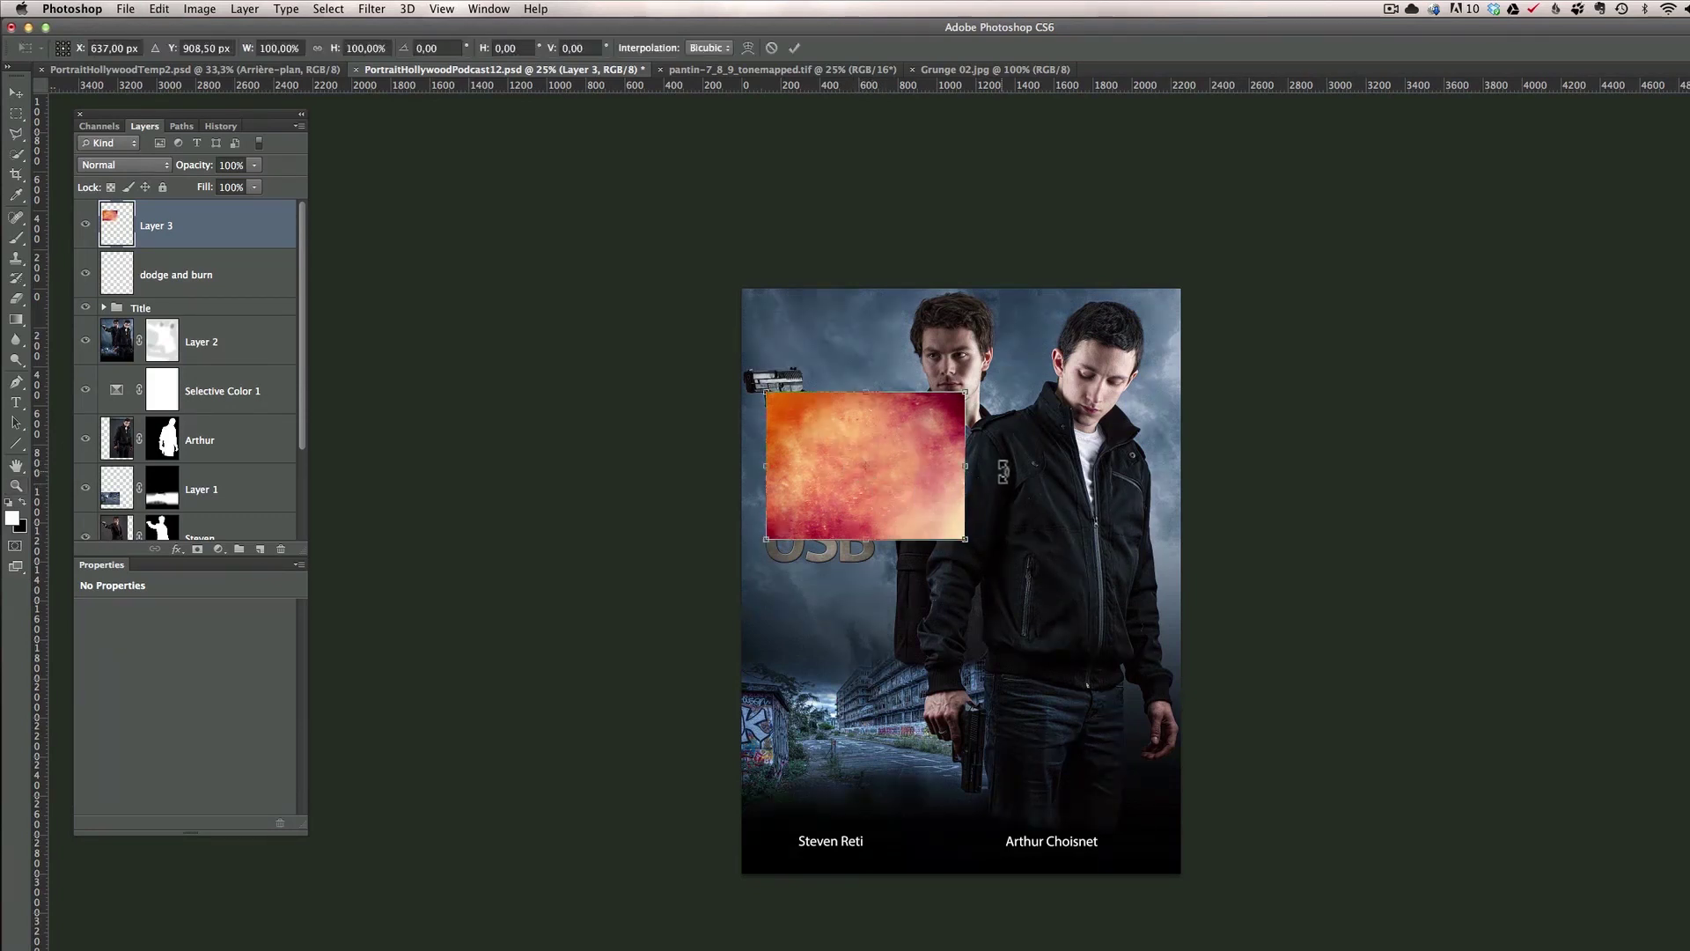
{"action": "left_click_drag", "start_coordinate": [1006, 476], "coordinate": [862, 653]}
{"action": "left_click_drag", "start_coordinate": [940, 564], "coordinate": [1192, 873]}
{"action": "left_click_drag", "start_coordinate": [788, 363], "coordinate": [726, 278]}
{"action": "key", "text": "Return"}
Blend the texture layer in Overlay mode and desaturate it to grey.
{"action": "key", "text": "z"}
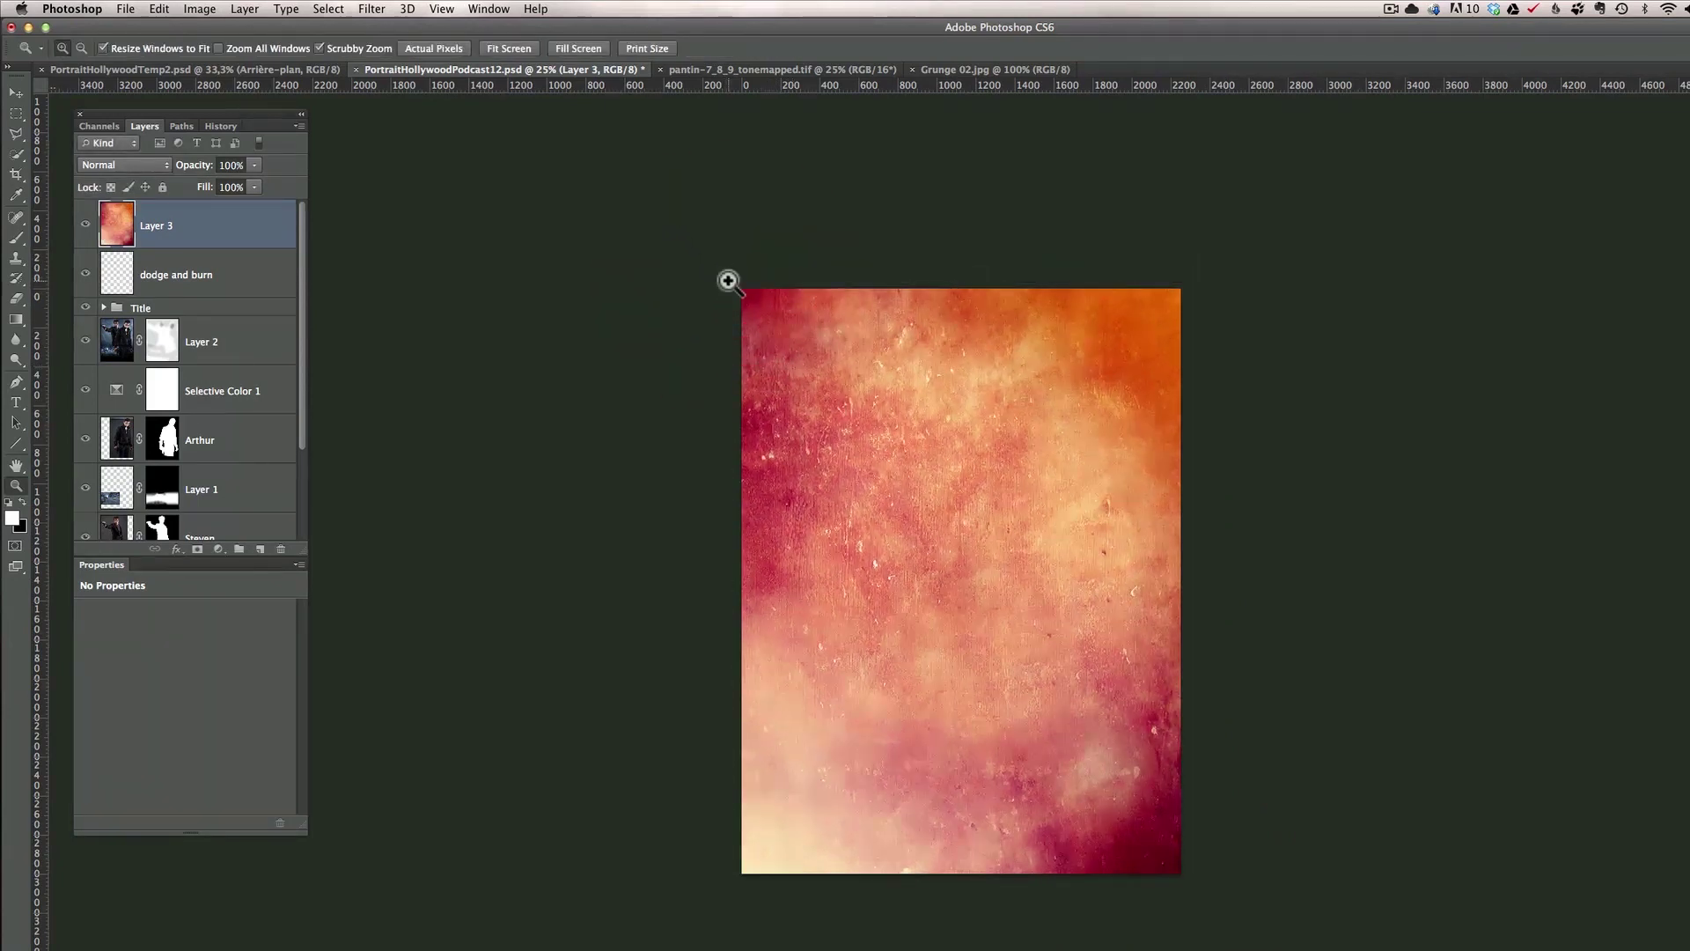
{"action": "left_click", "coordinate": [159, 167]}
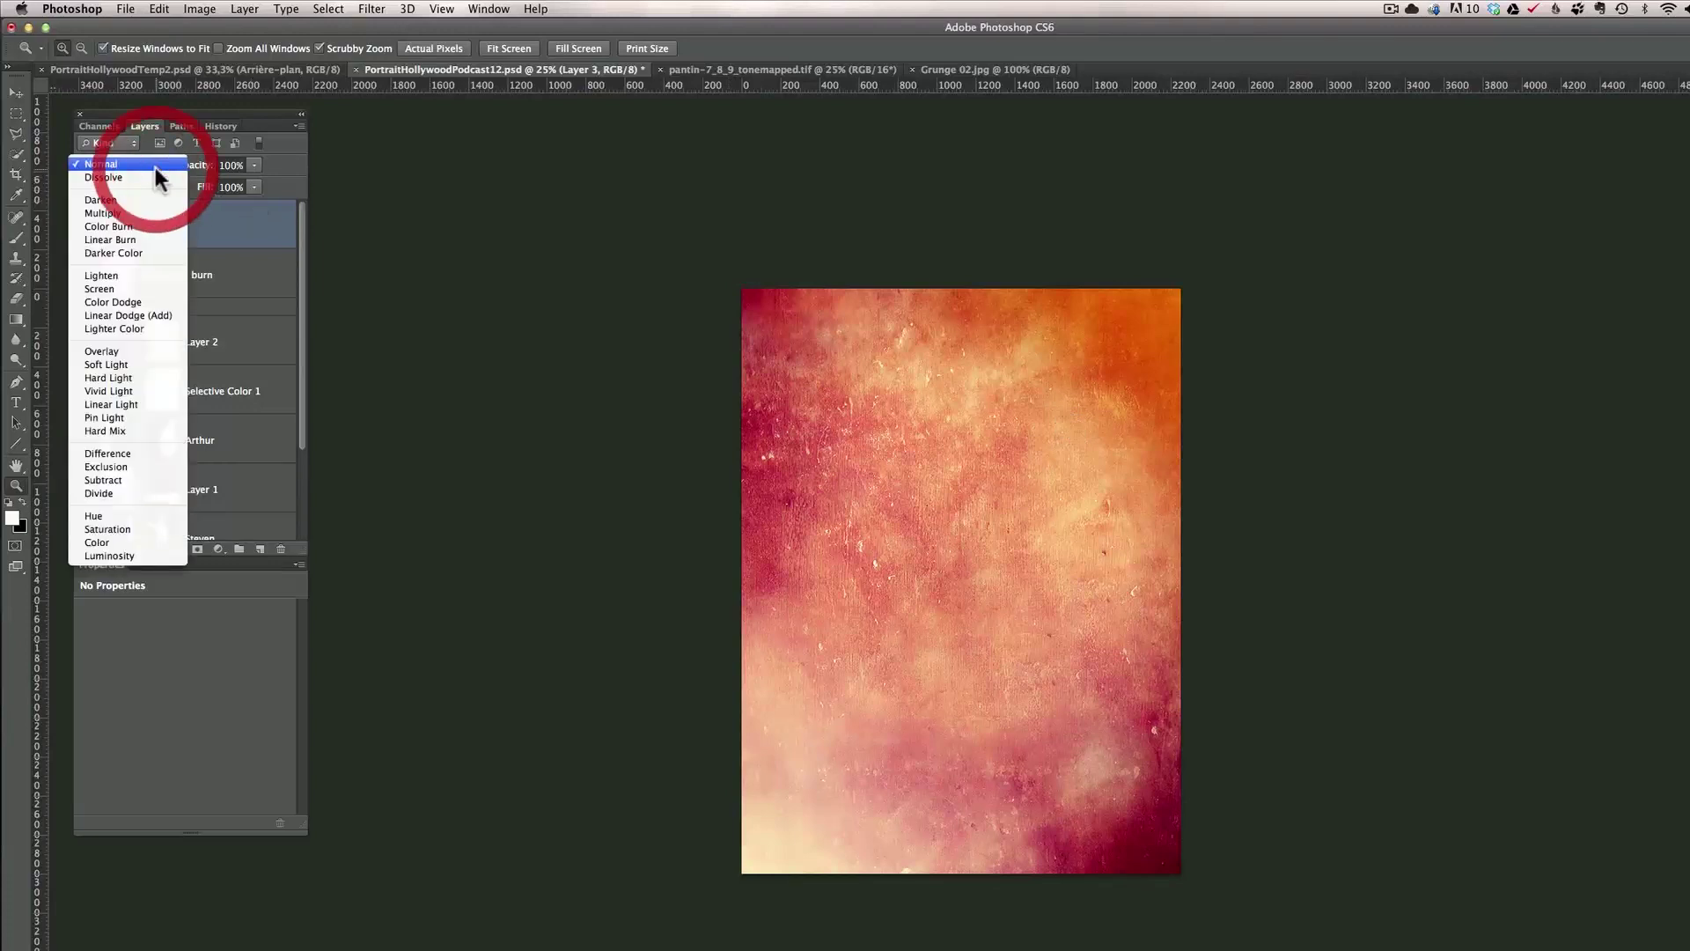
{"action": "left_click", "coordinate": [144, 352]}
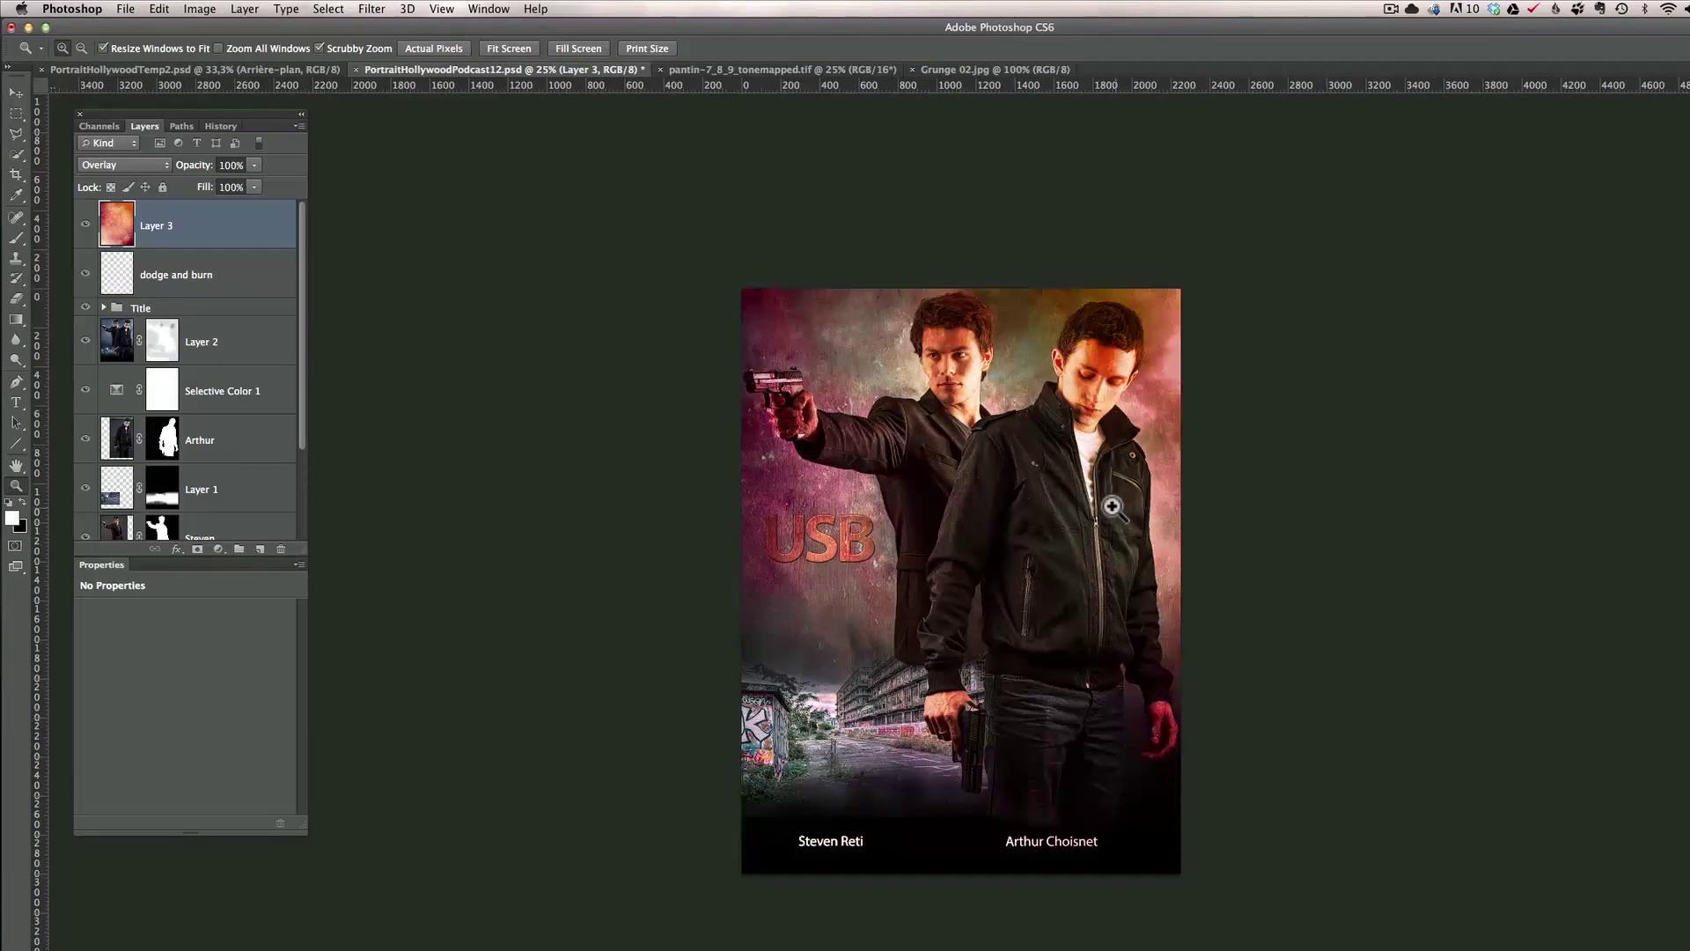
{"action": "left_click", "coordinate": [1084, 465]}
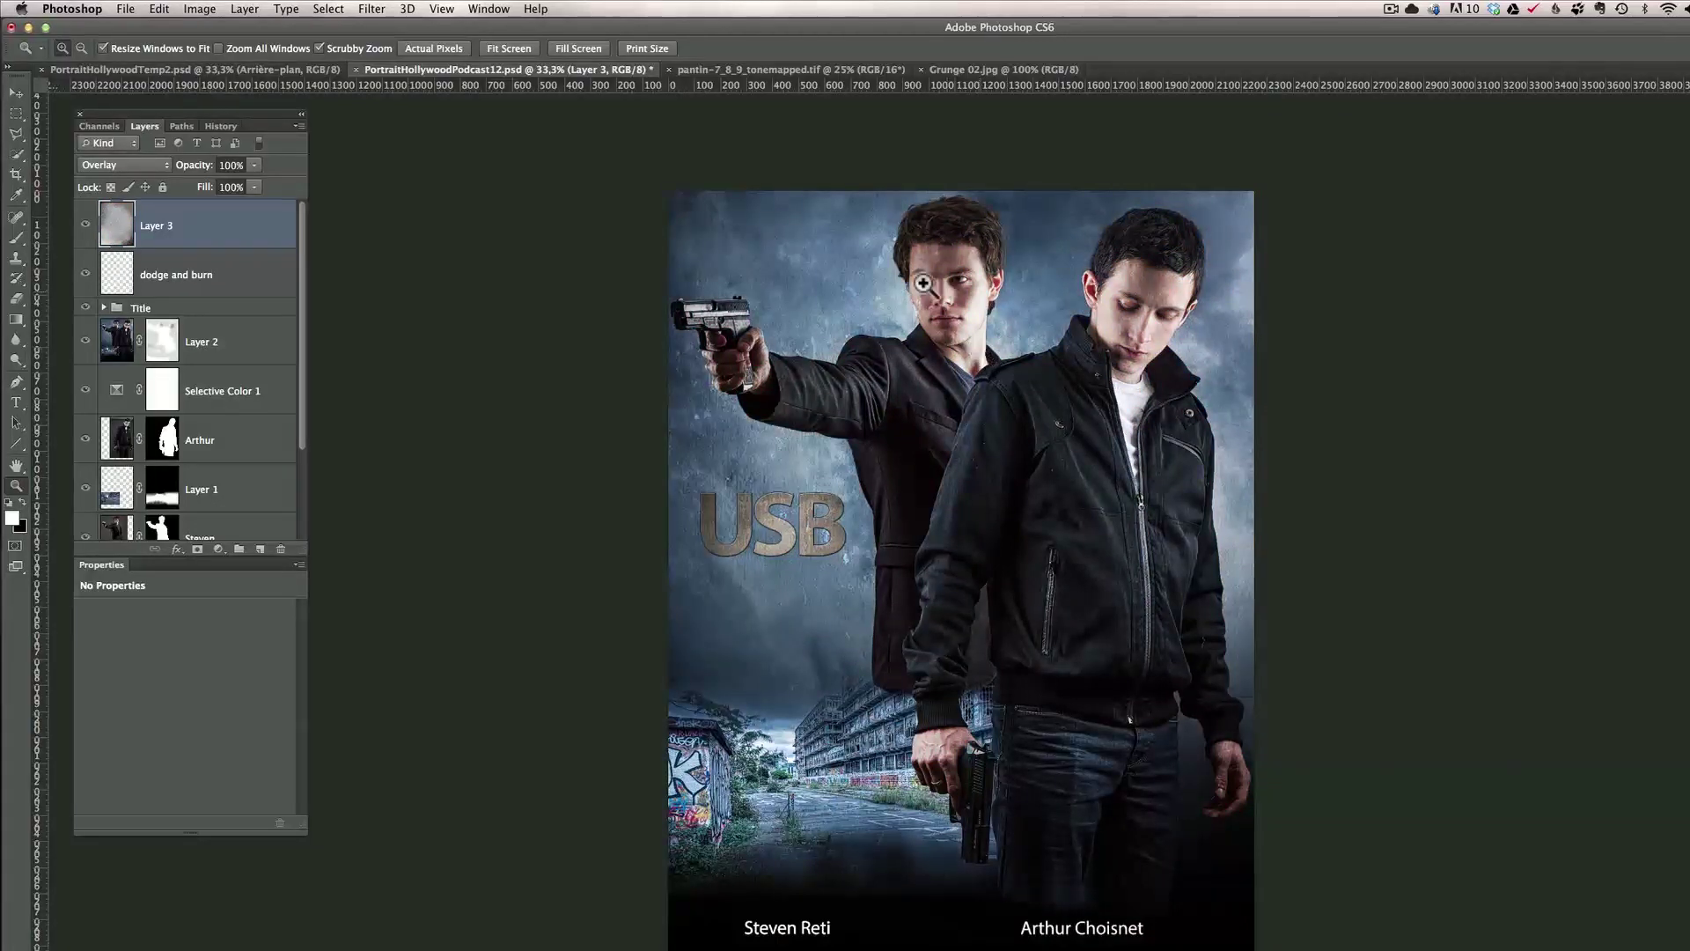
Compare the poster with and without the grey texture layer, and reduce that layer's opacity to 81%.
{"action": "left_click", "coordinate": [892, 305]}
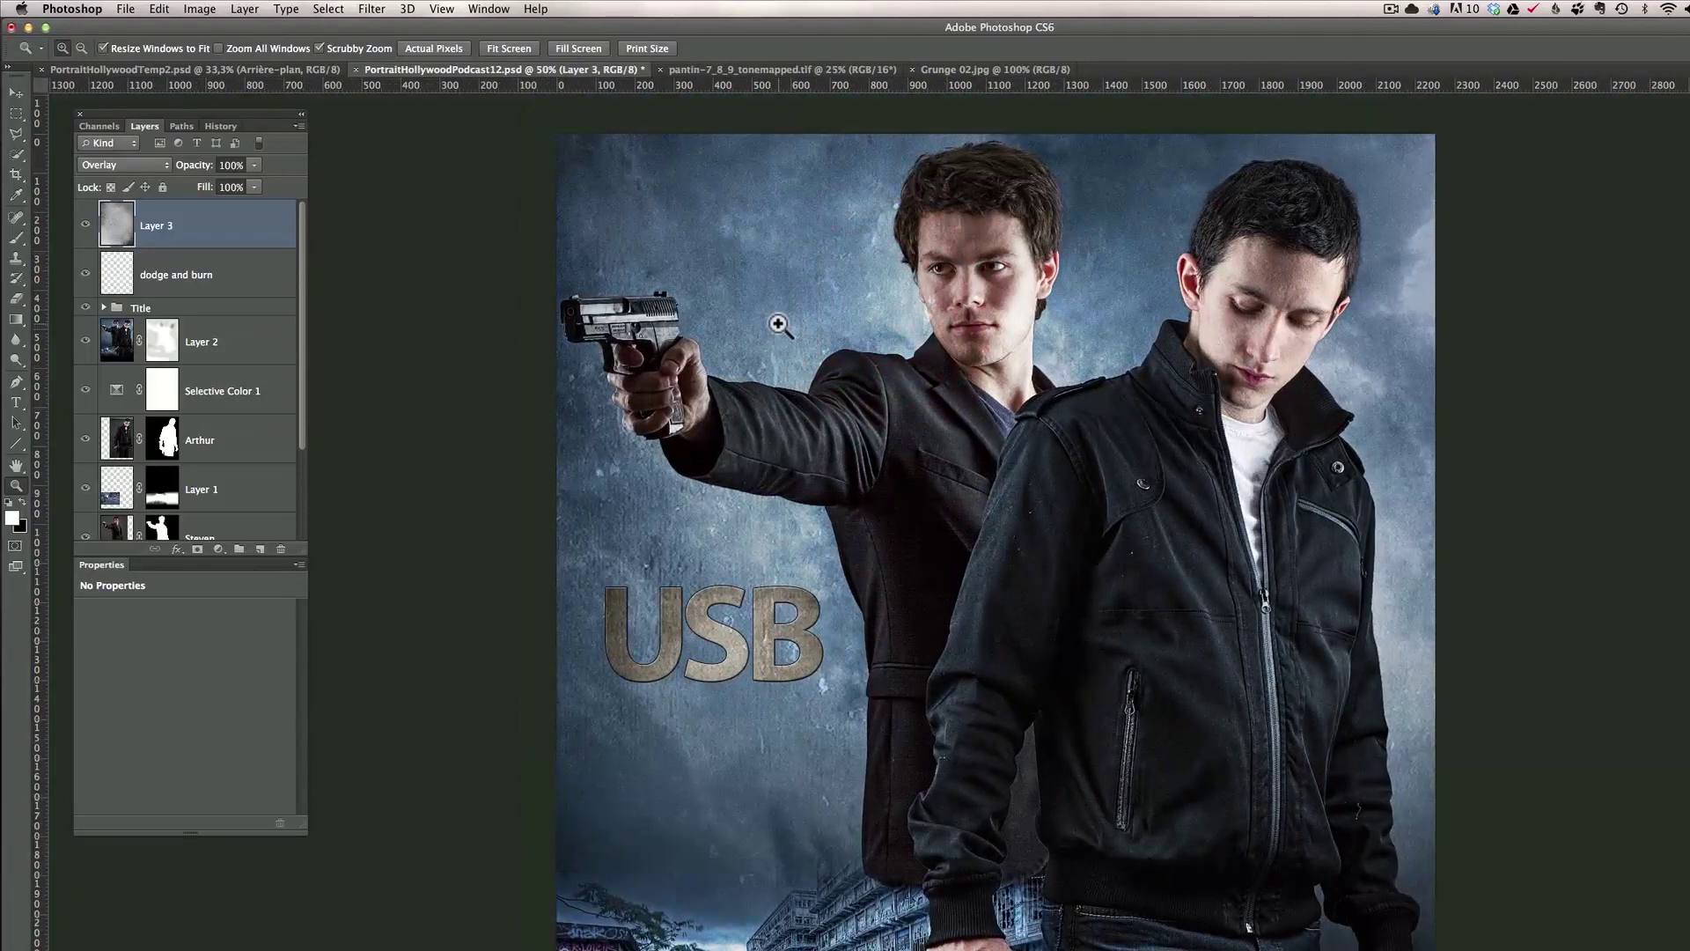
{"action": "left_click", "coordinate": [85, 227]}
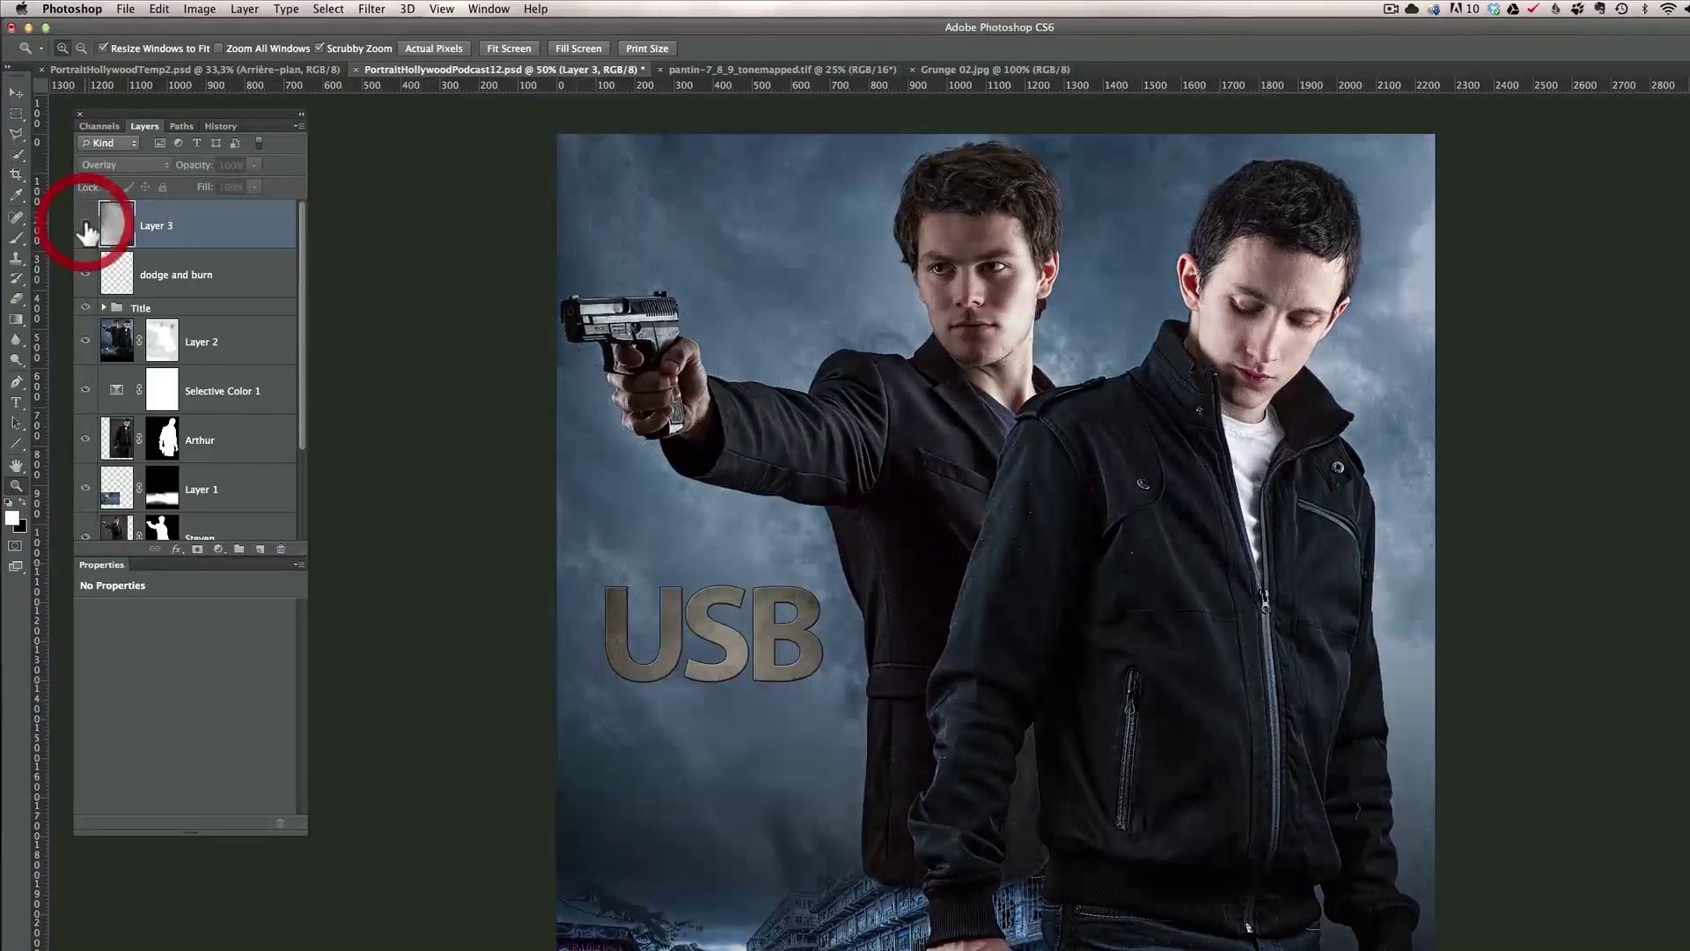
{"action": "left_click", "coordinate": [85, 226]}
{"action": "left_click", "coordinate": [85, 226]}
{"action": "left_click", "coordinate": [85, 226]}
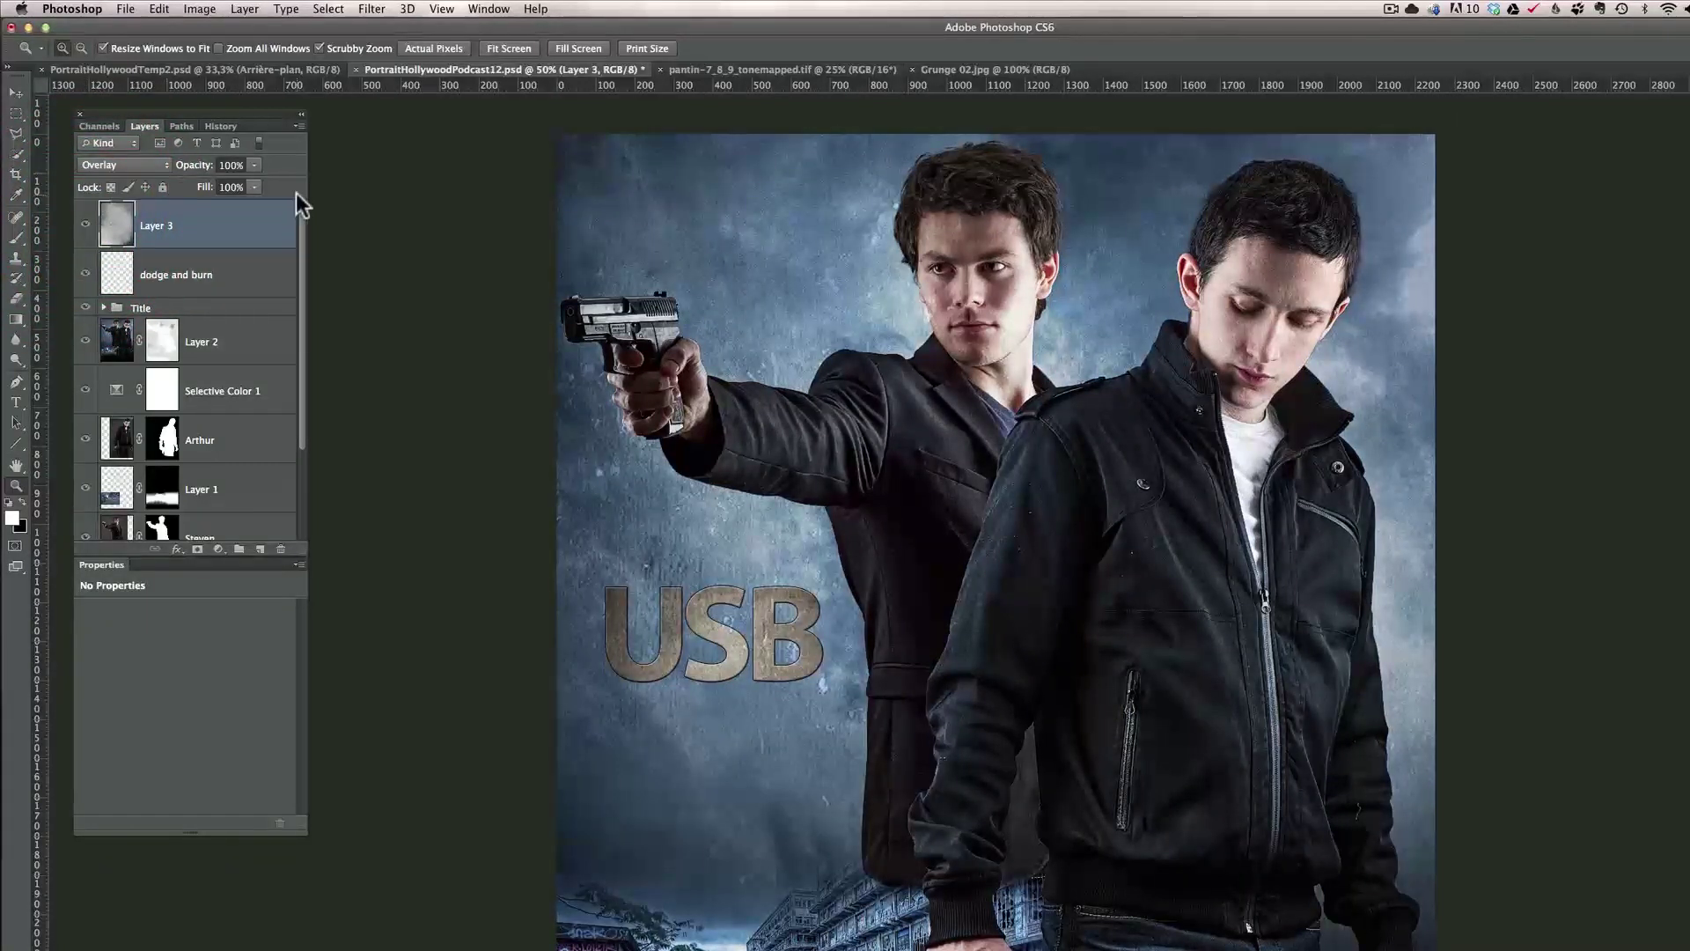
{"action": "left_click_drag", "start_coordinate": [196, 173], "coordinate": [180, 173]}
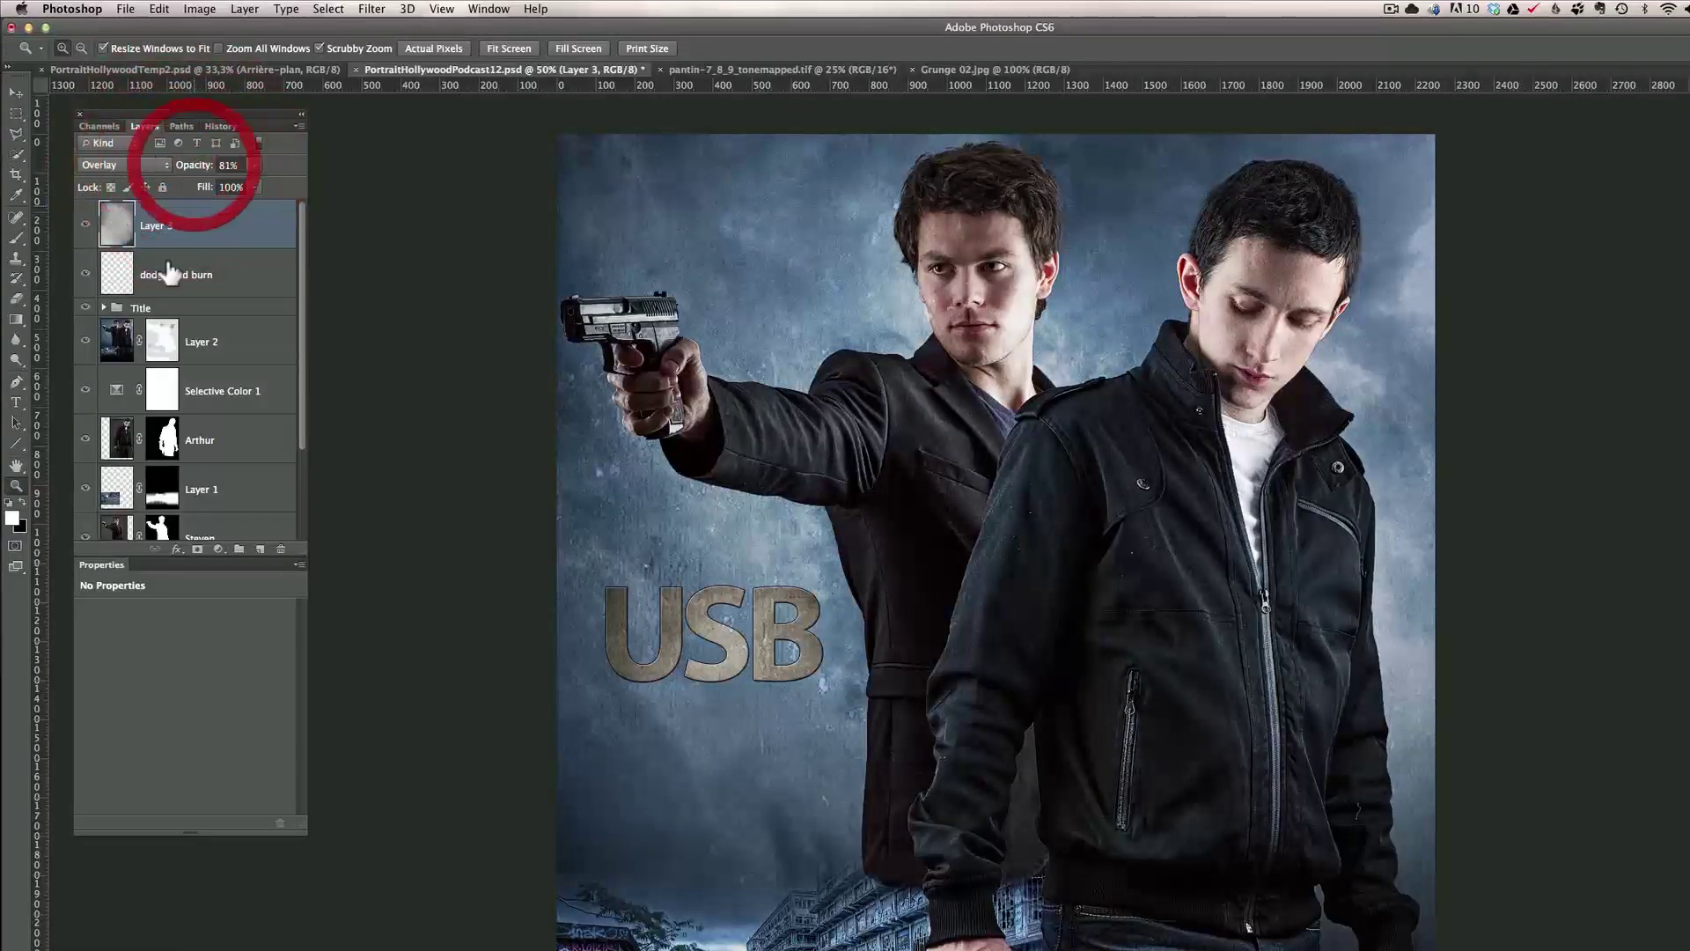
Add a mask to the texture layer and paint black at 23% opacity over both men's faces and hands.
{"action": "left_click", "coordinate": [197, 550]}
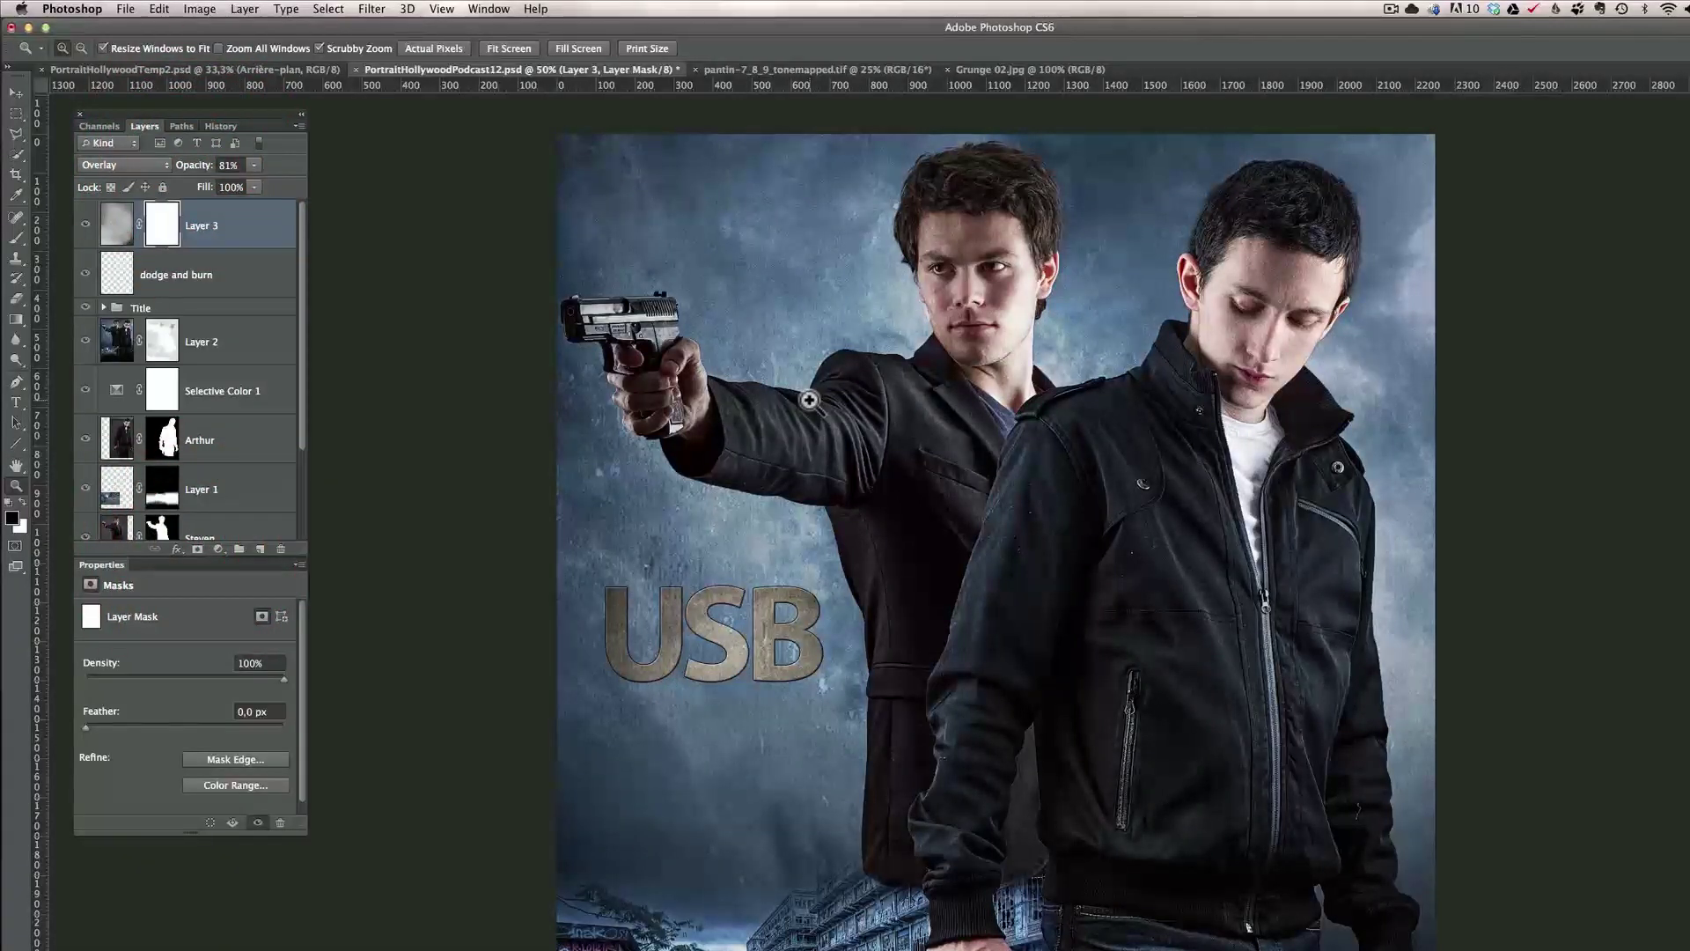
{"action": "key", "text": "b"}
{"action": "key", "text": "x"}
{"action": "mouse_move", "coordinate": [951, 281]}
{"action": "left_mouse_down"}
{"action": "mouse_move", "coordinate": [974, 251]}
{"action": "mouse_move", "coordinate": [1083, 284]}
{"action": "mouse_move", "coordinate": [1021, 265]}
{"action": "mouse_move", "coordinate": [974, 216]}
{"action": "mouse_move", "coordinate": [871, 360]}
{"action": "mouse_move", "coordinate": [964, 250]}
{"action": "left_mouse_up"}
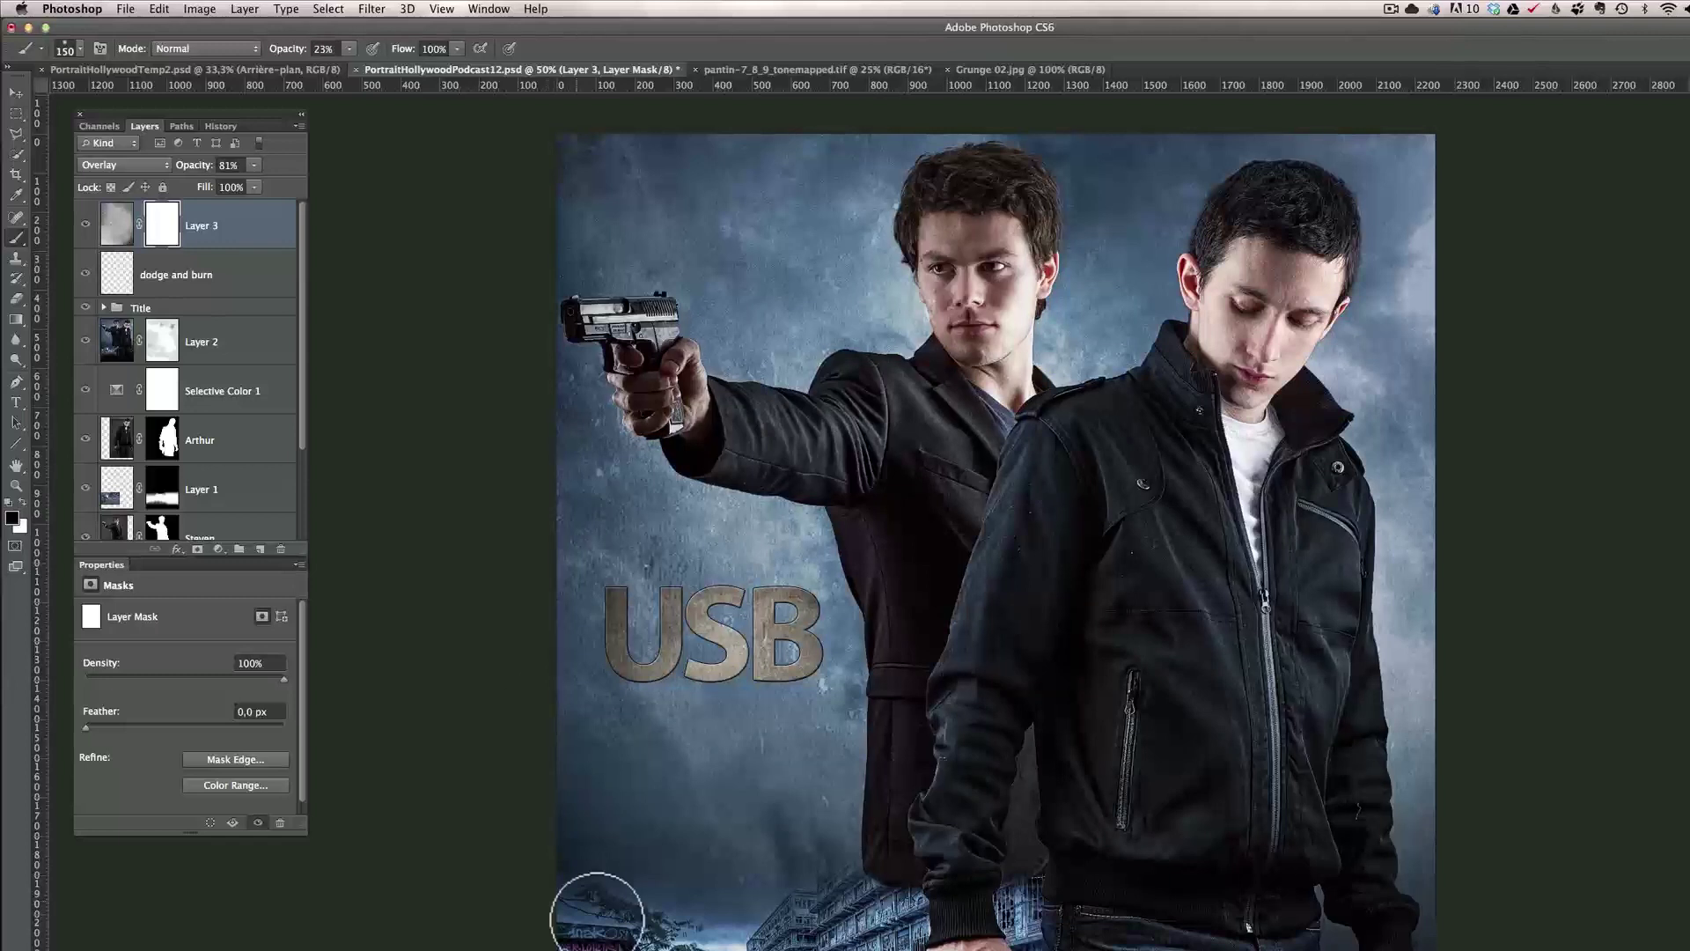
{"action": "left_click_drag", "start_coordinate": [971, 304], "coordinate": [971, 264]}
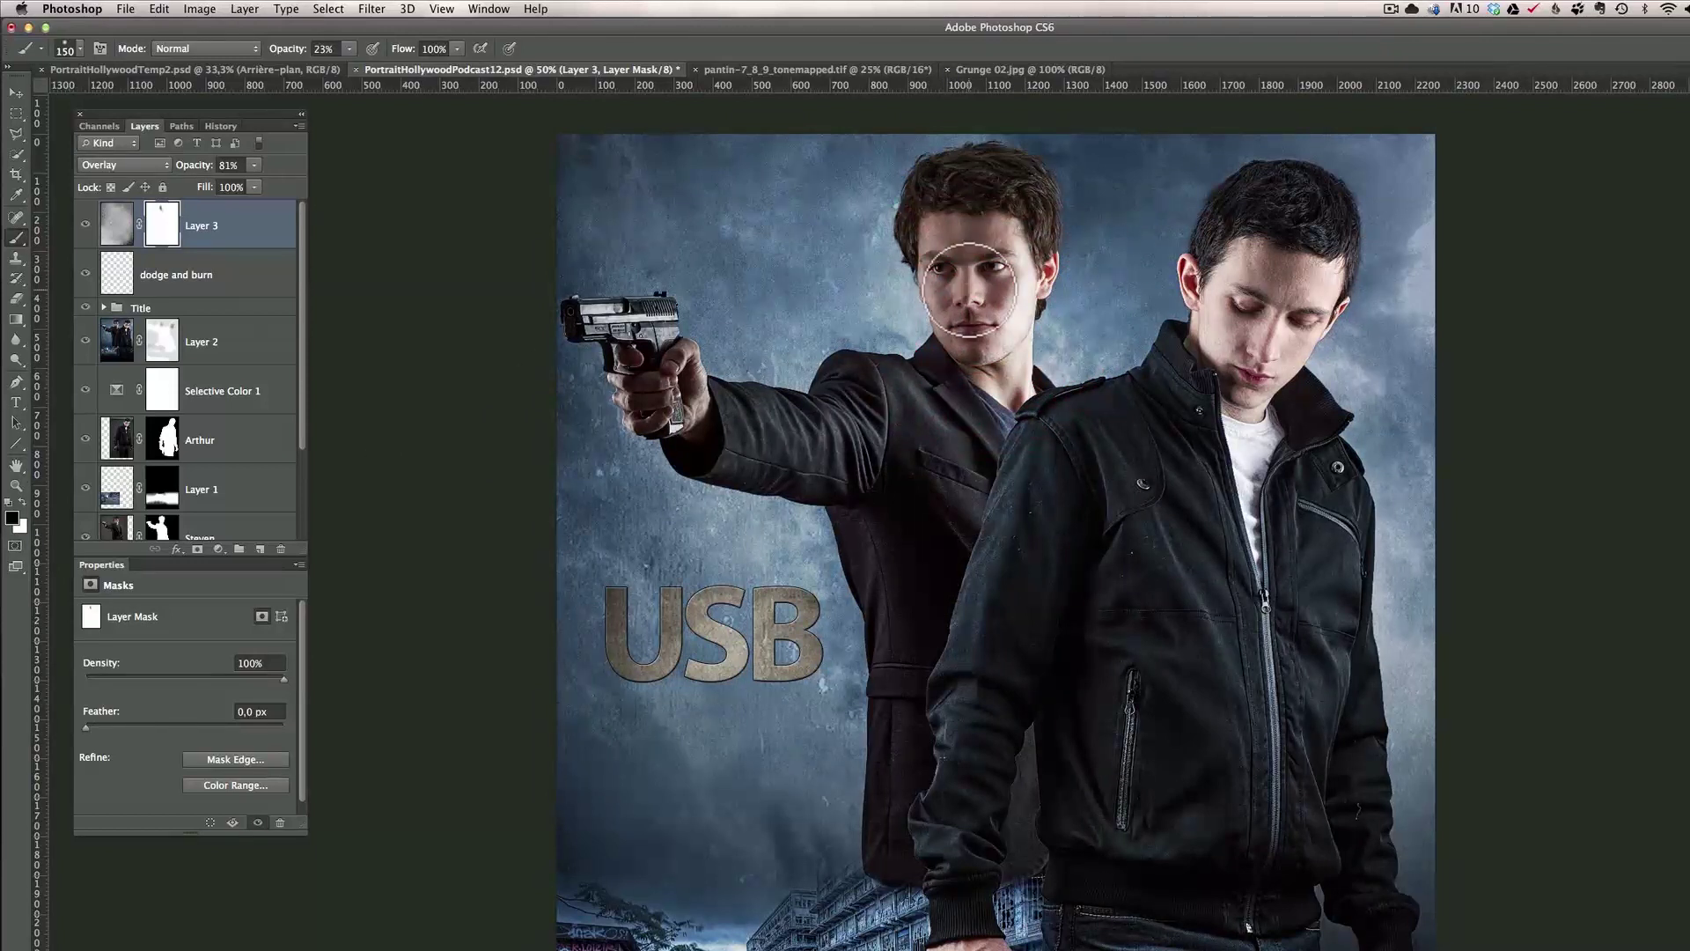
{"action": "mouse_move", "coordinate": [1237, 352]}
{"action": "left_mouse_down"}
{"action": "mouse_move", "coordinate": [1308, 212]}
{"action": "mouse_move", "coordinate": [1254, 363]}
{"action": "mouse_move", "coordinate": [1345, 256]}
{"action": "mouse_move", "coordinate": [1262, 355]}
{"action": "mouse_move", "coordinate": [1240, 300]}
{"action": "mouse_move", "coordinate": [1235, 346]}
{"action": "mouse_move", "coordinate": [1247, 217]}
{"action": "mouse_move", "coordinate": [1222, 289]}
{"action": "left_mouse_up"}
{"action": "left_click_drag", "start_coordinate": [989, 310], "coordinate": [962, 351]}
{"action": "mouse_move", "coordinate": [660, 402]}
{"action": "left_mouse_down"}
{"action": "mouse_move", "coordinate": [608, 361]}
{"action": "mouse_move", "coordinate": [669, 352]}
{"action": "left_mouse_up"}
{"action": "left_click_drag", "start_coordinate": [961, 944], "coordinate": [1012, 907]}
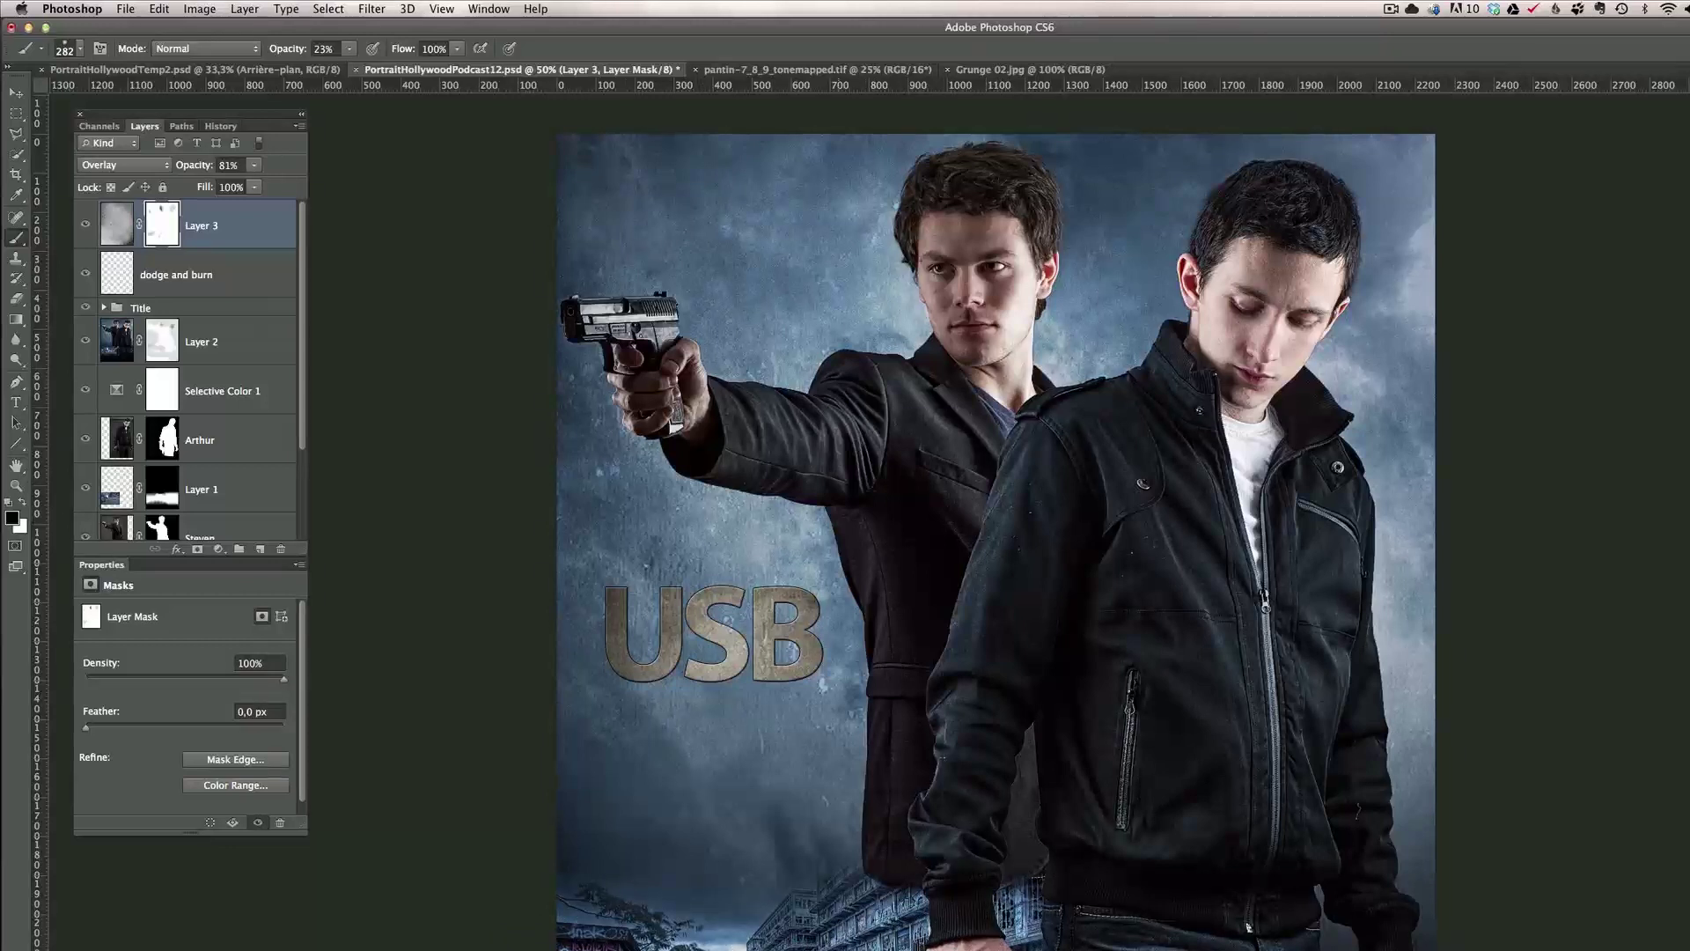
Check the masked texture by toggling its layer, and reduce the layer's opacity to 69%.
{"action": "left_click", "coordinate": [85, 225]}
{"action": "left_click", "coordinate": [85, 225]}
{"action": "left_click", "coordinate": [84, 225]}
{"action": "left_click", "coordinate": [84, 225]}
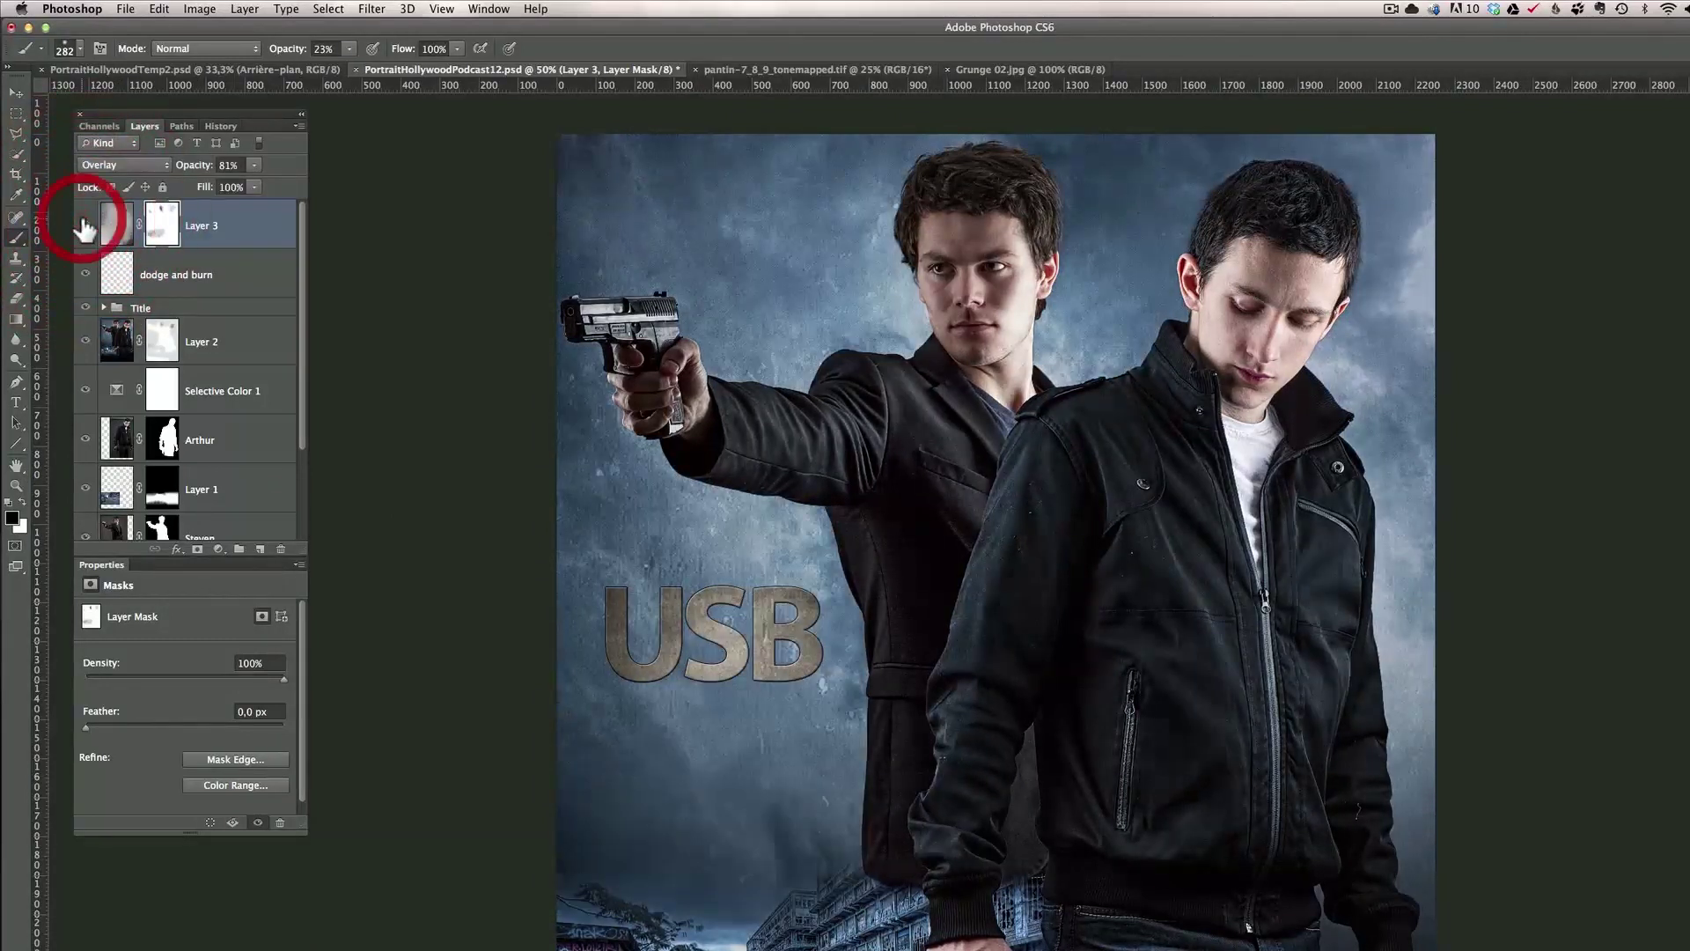
{"action": "left_click_drag", "start_coordinate": [198, 174], "coordinate": [188, 174]}
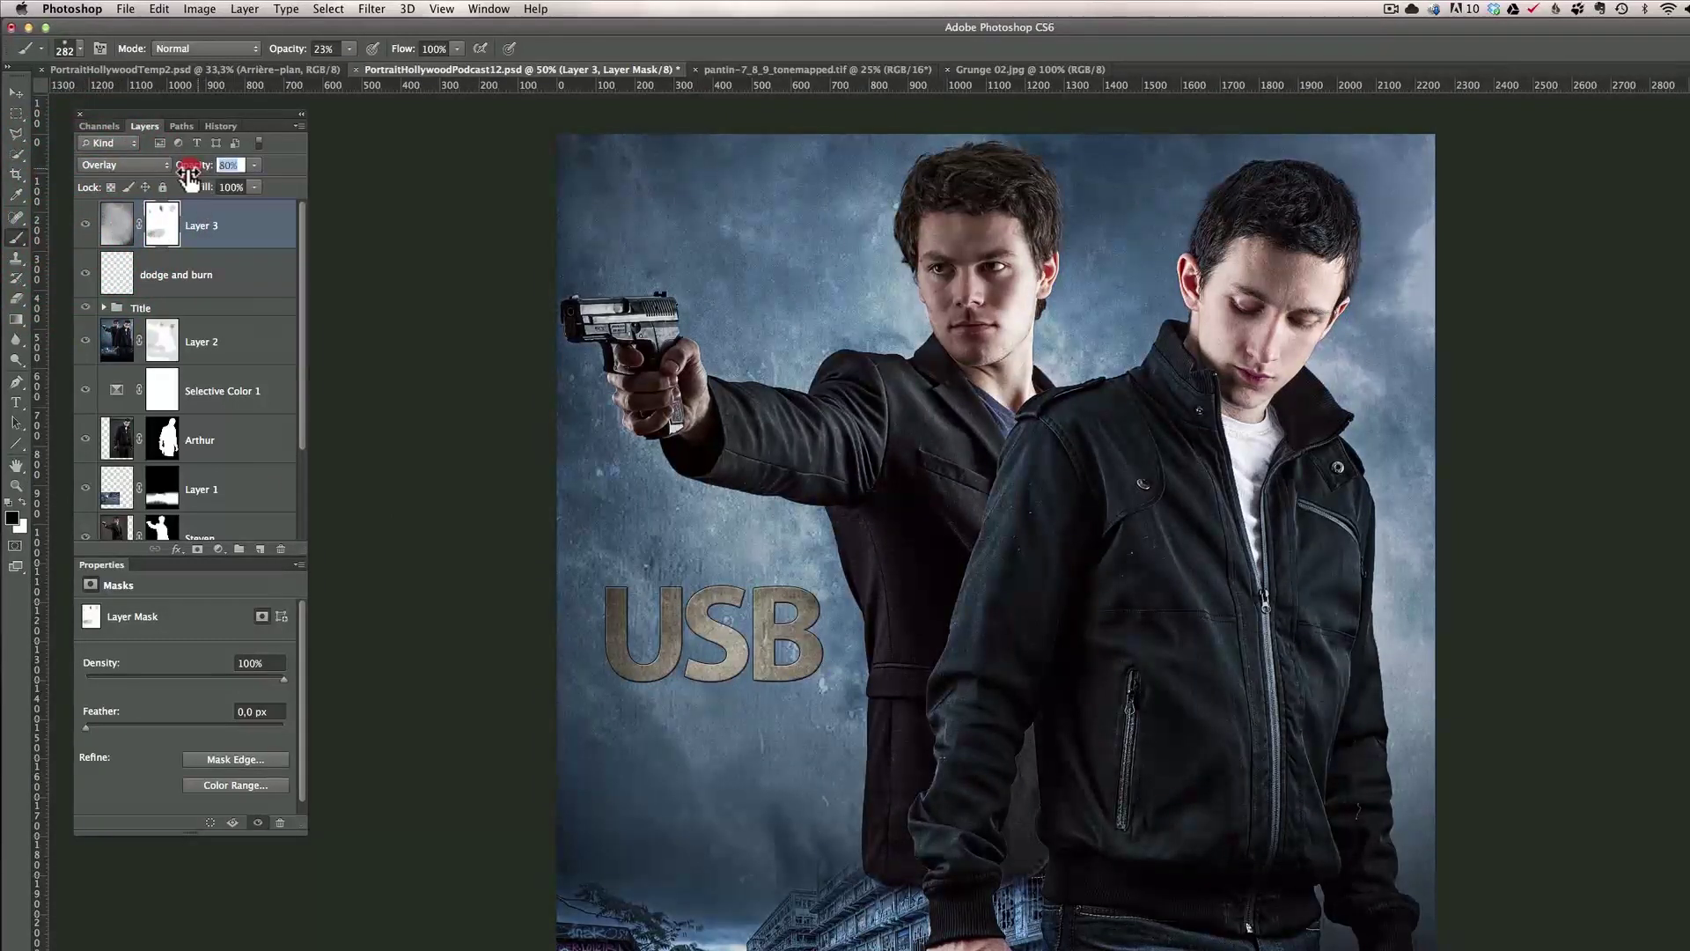
{"action": "left_click", "coordinate": [84, 226]}
{"action": "left_click", "coordinate": [84, 225]}
{"action": "key", "text": "z"}
{"action": "left_click", "coordinate": [811, 547], "text": "alt"}
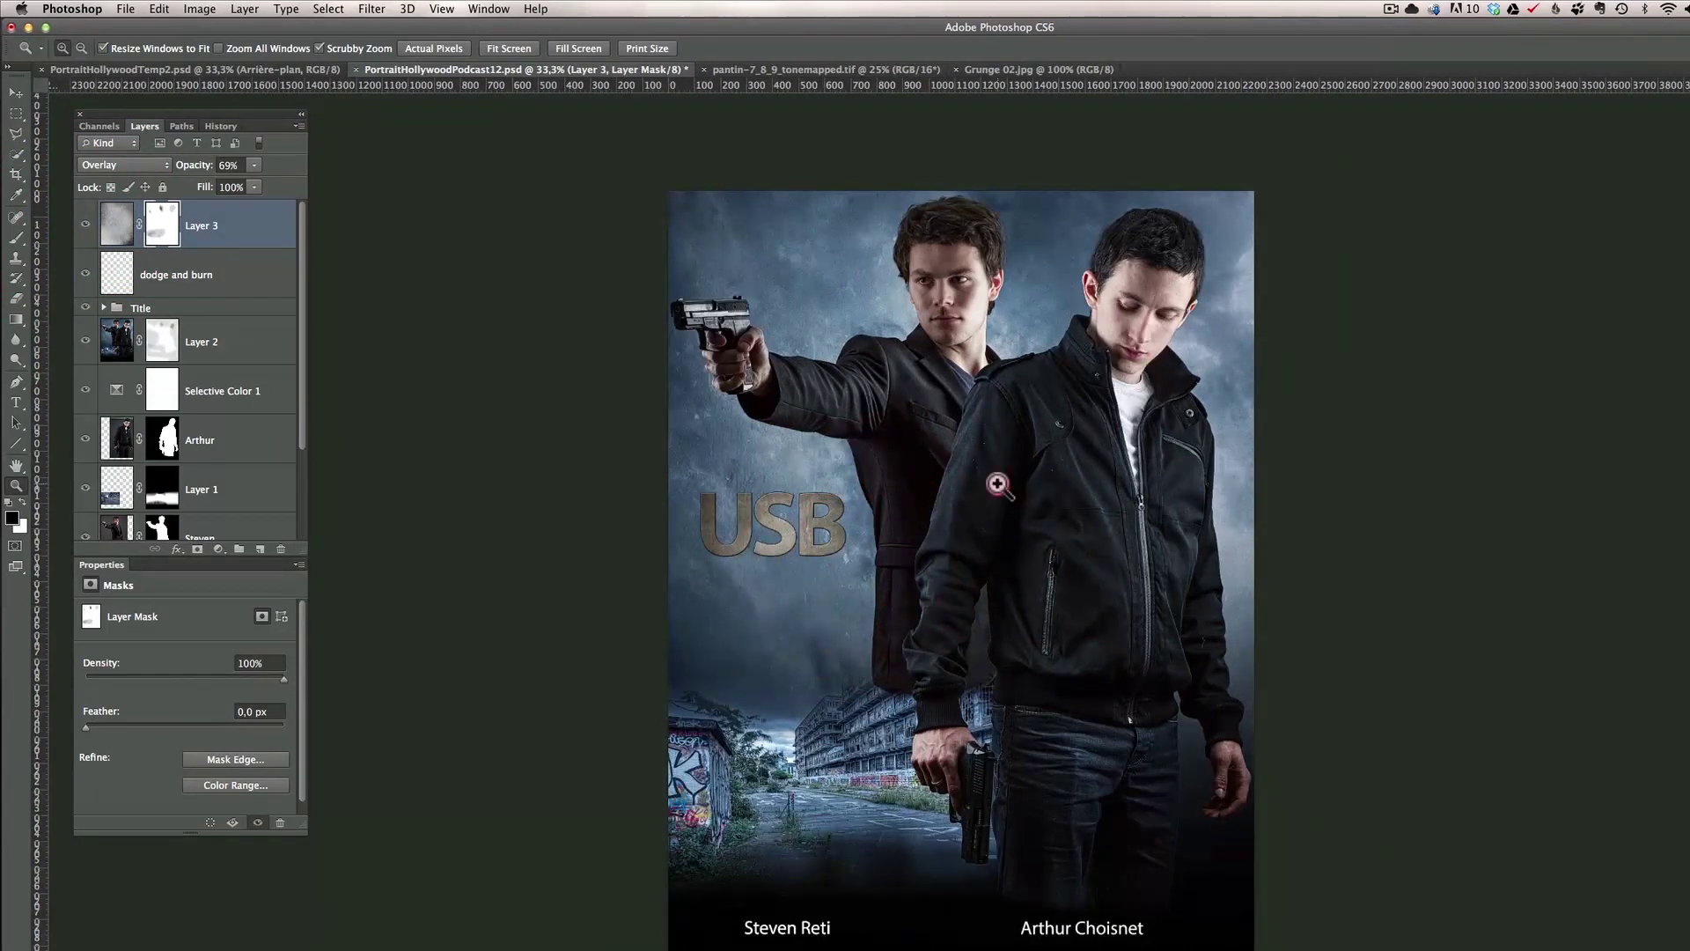
{"action": "left_click", "coordinate": [998, 484]}
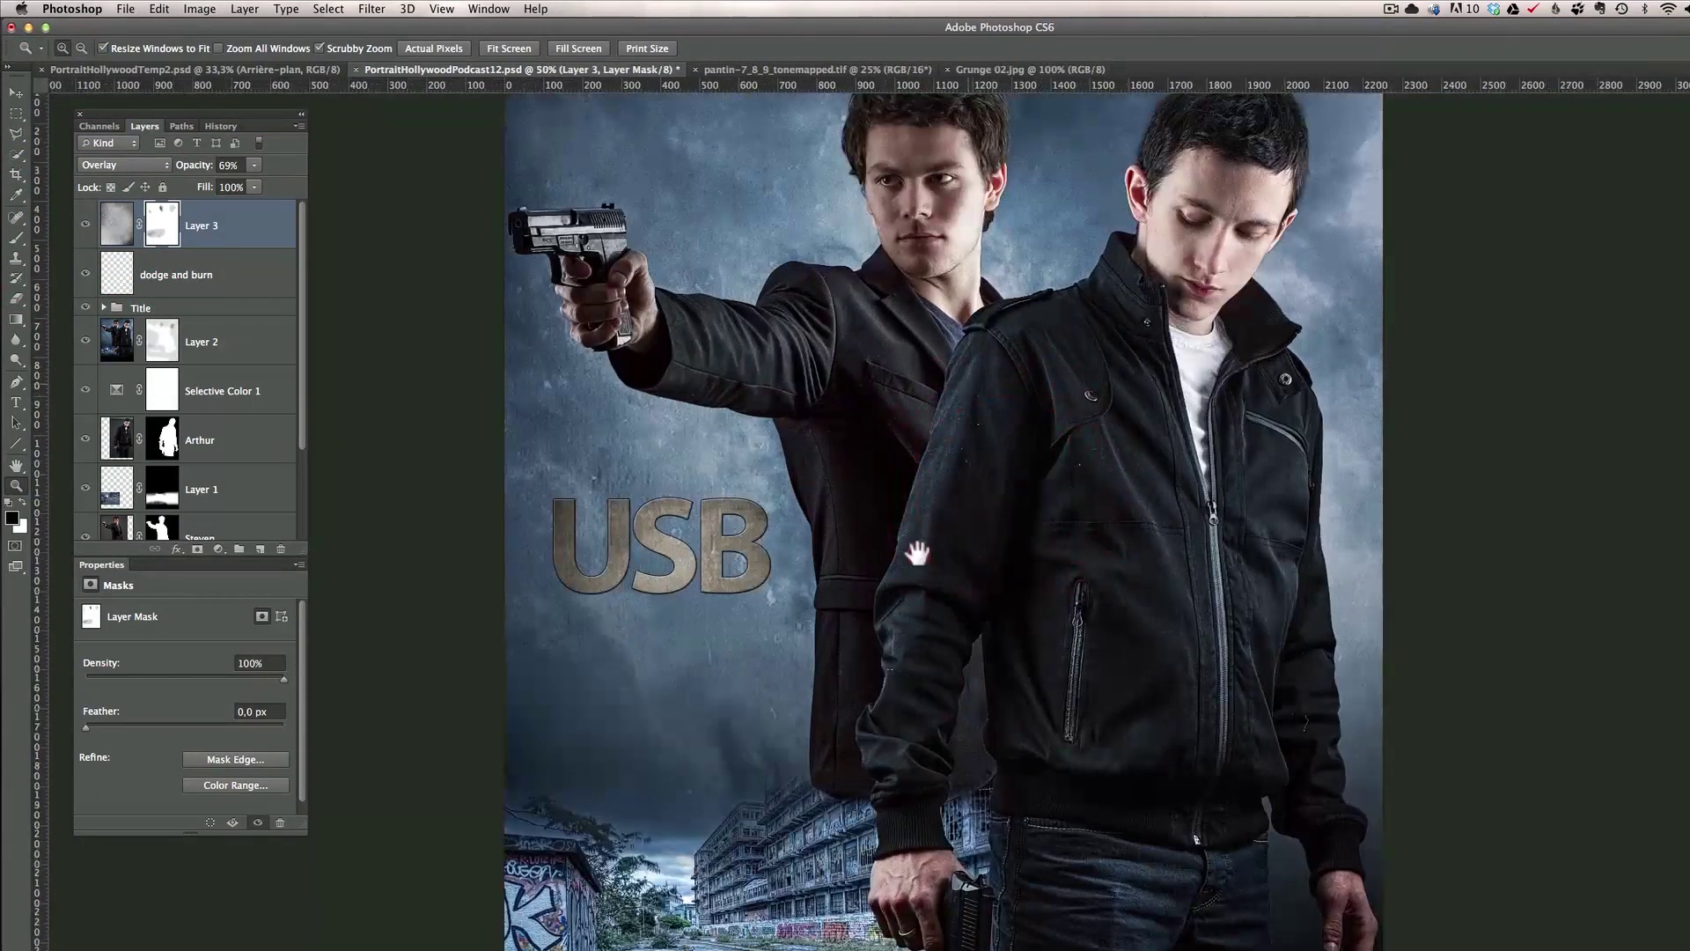
{"action": "left_click_drag", "start_coordinate": [988, 375], "coordinate": [936, 556]}
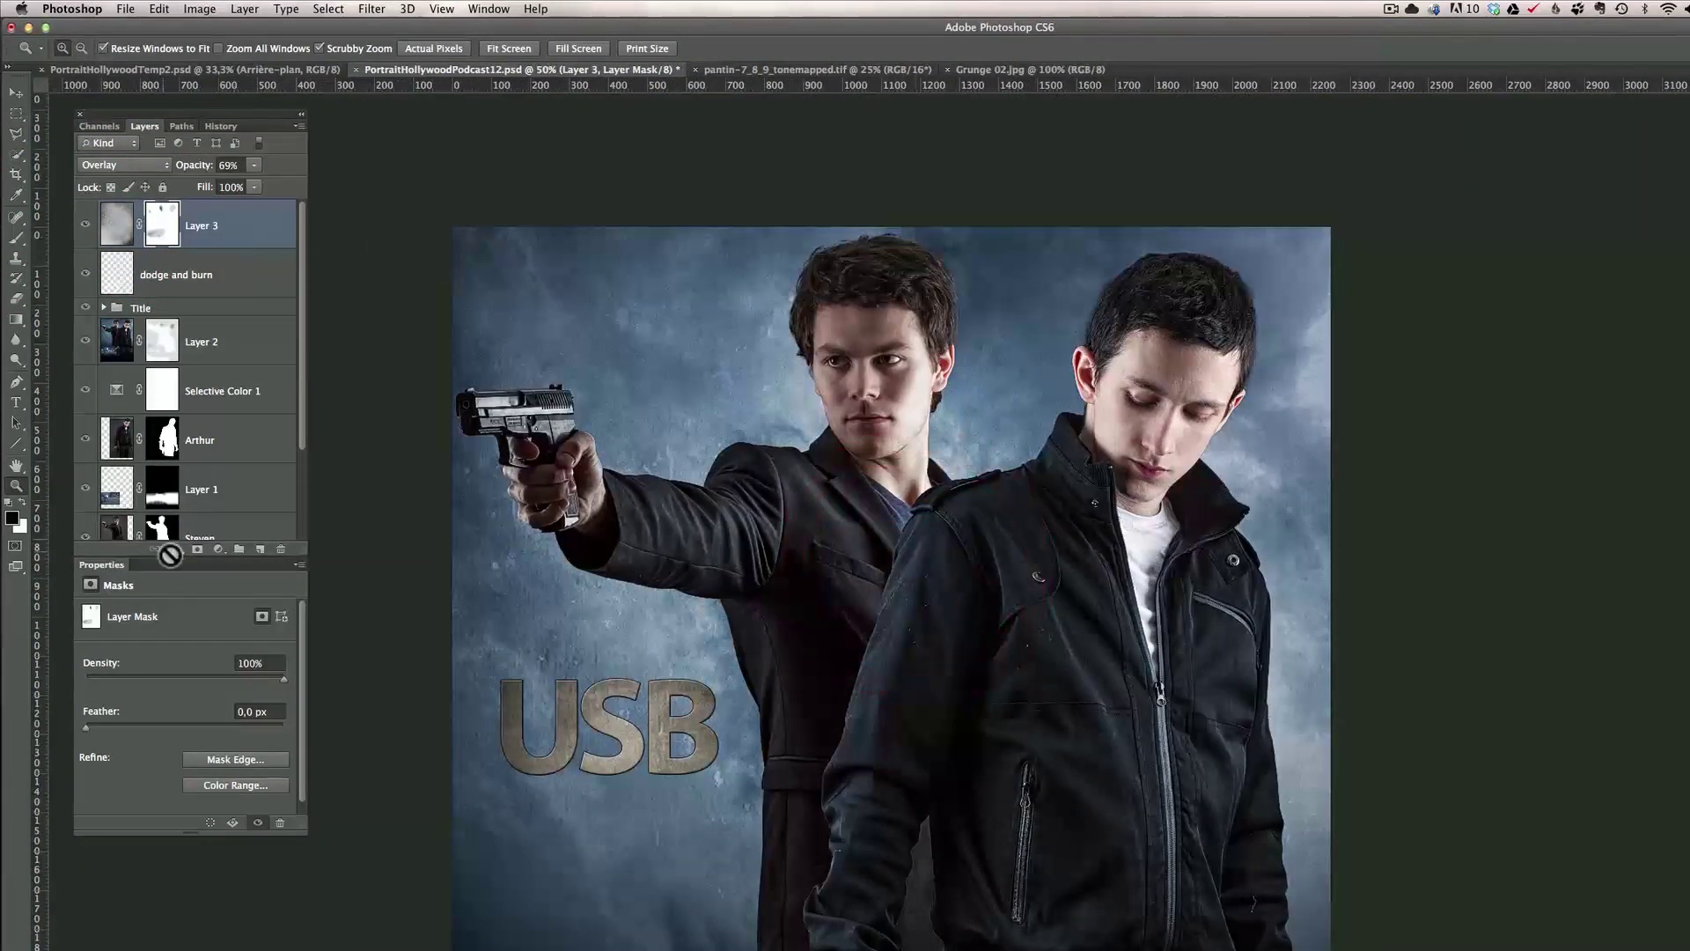
Add a new layer above the masked texture layer, set it to Overlay mode and fill it with 50% Gray.
{"action": "left_click", "coordinate": [261, 549]}
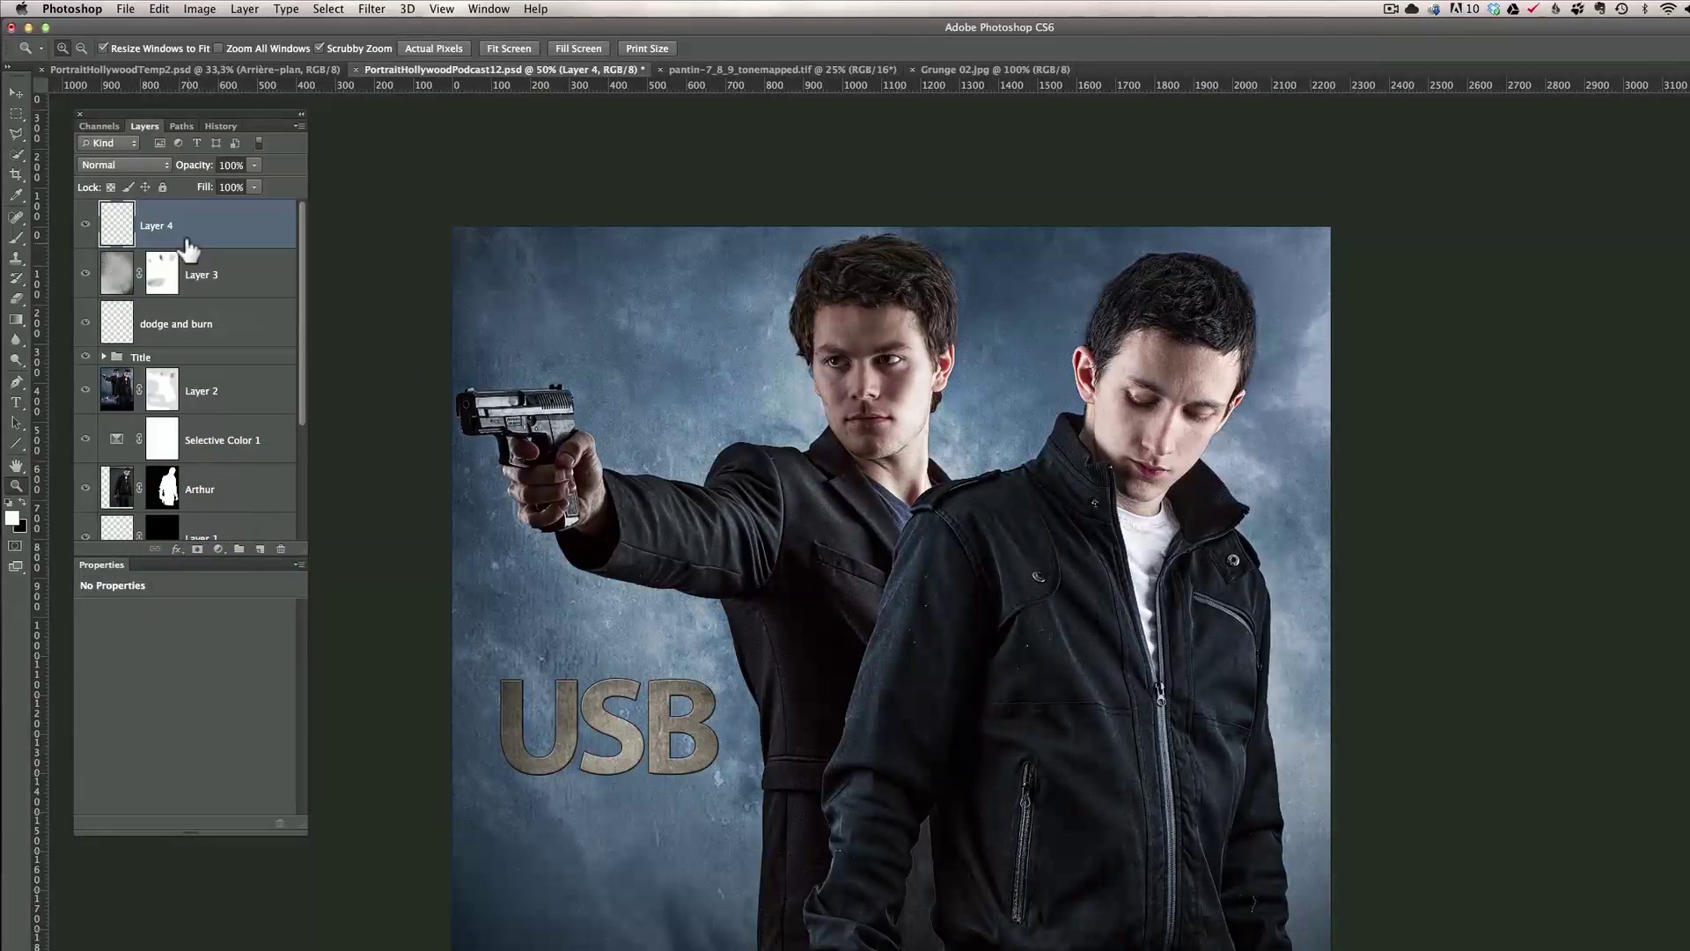
{"action": "left_click", "coordinate": [146, 166]}
{"action": "left_click", "coordinate": [138, 352]}
{"action": "left_click", "coordinate": [160, 10]}
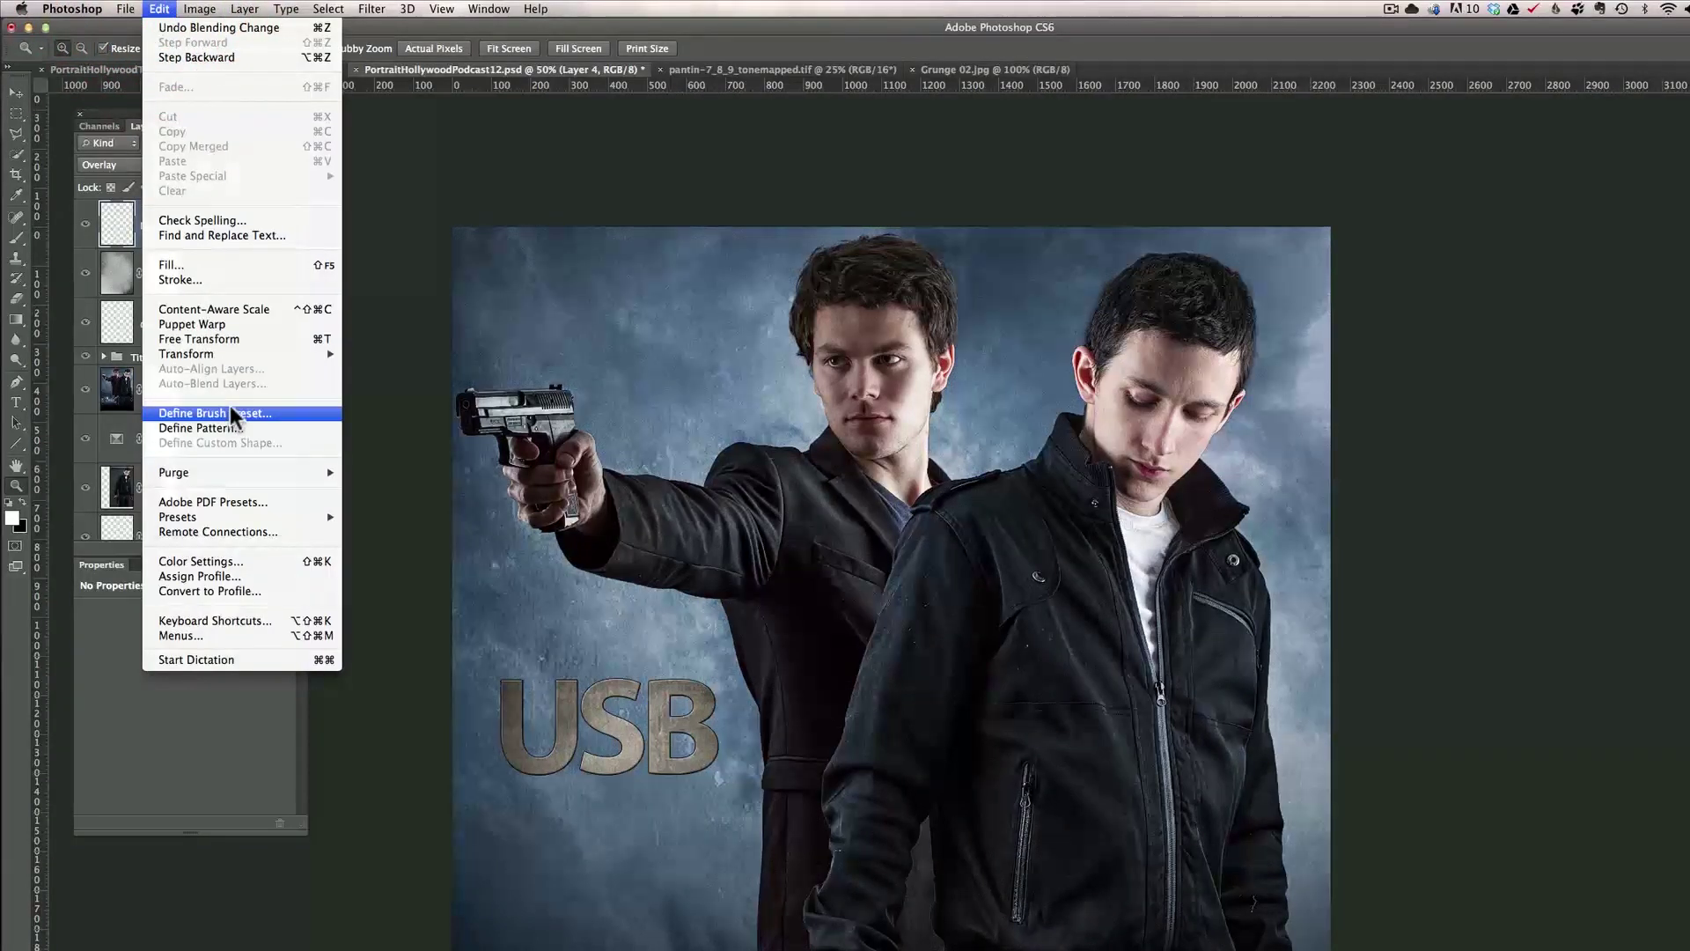
{"action": "left_click", "coordinate": [225, 264]}
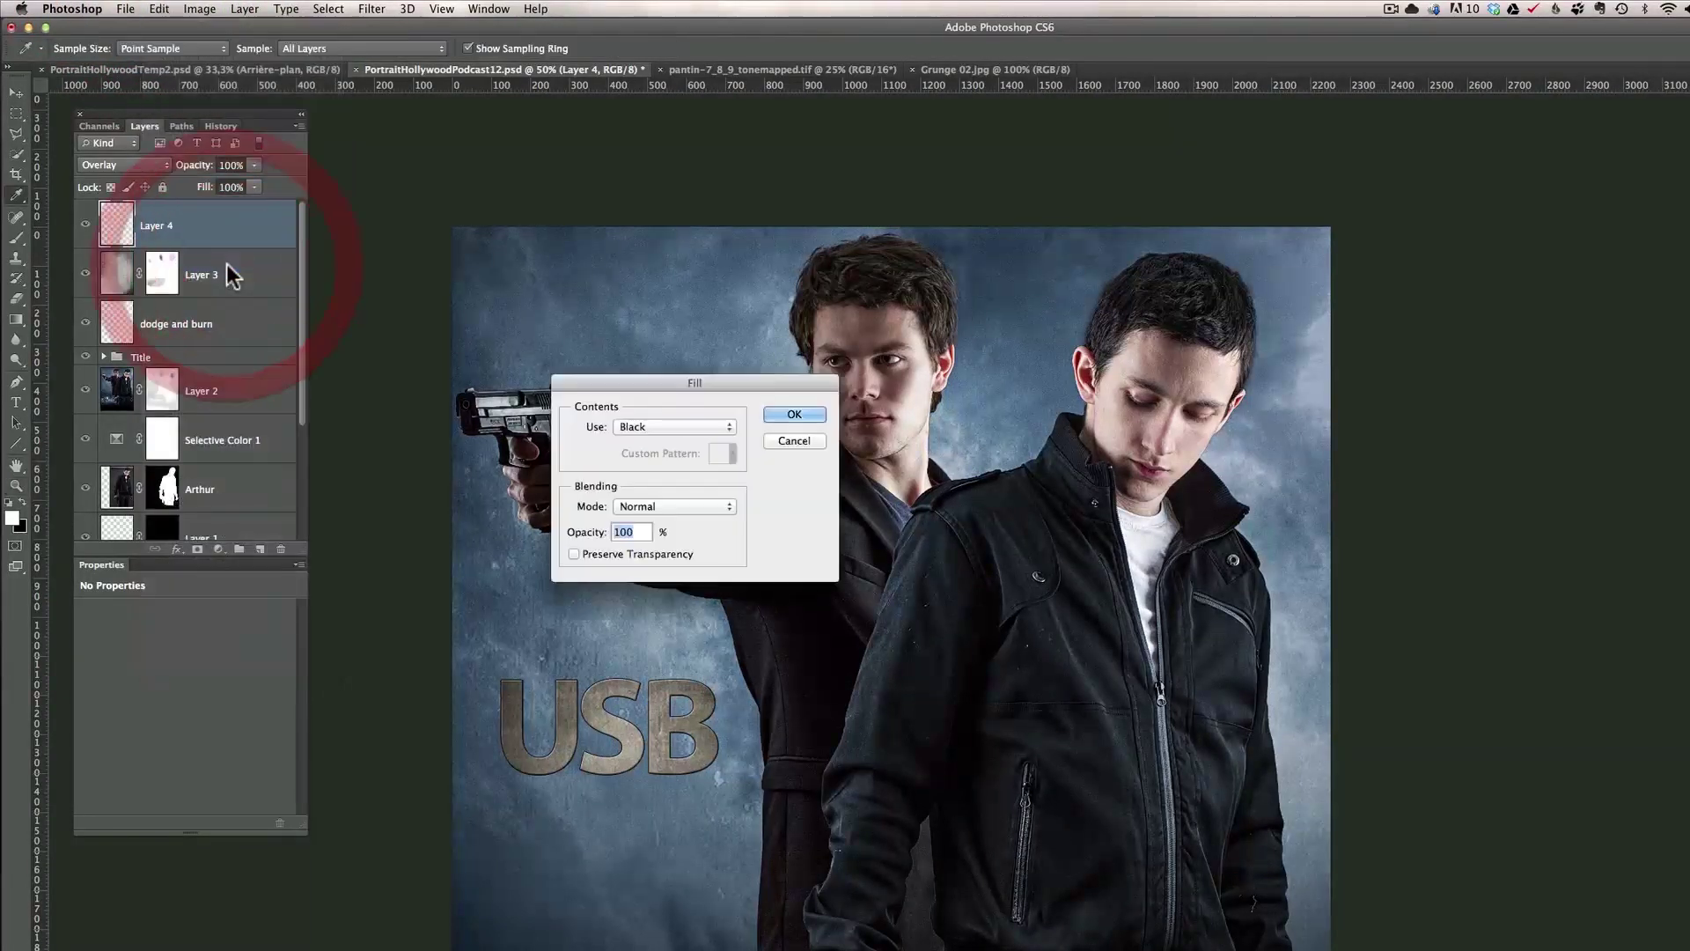
{"action": "left_click", "coordinate": [677, 427]}
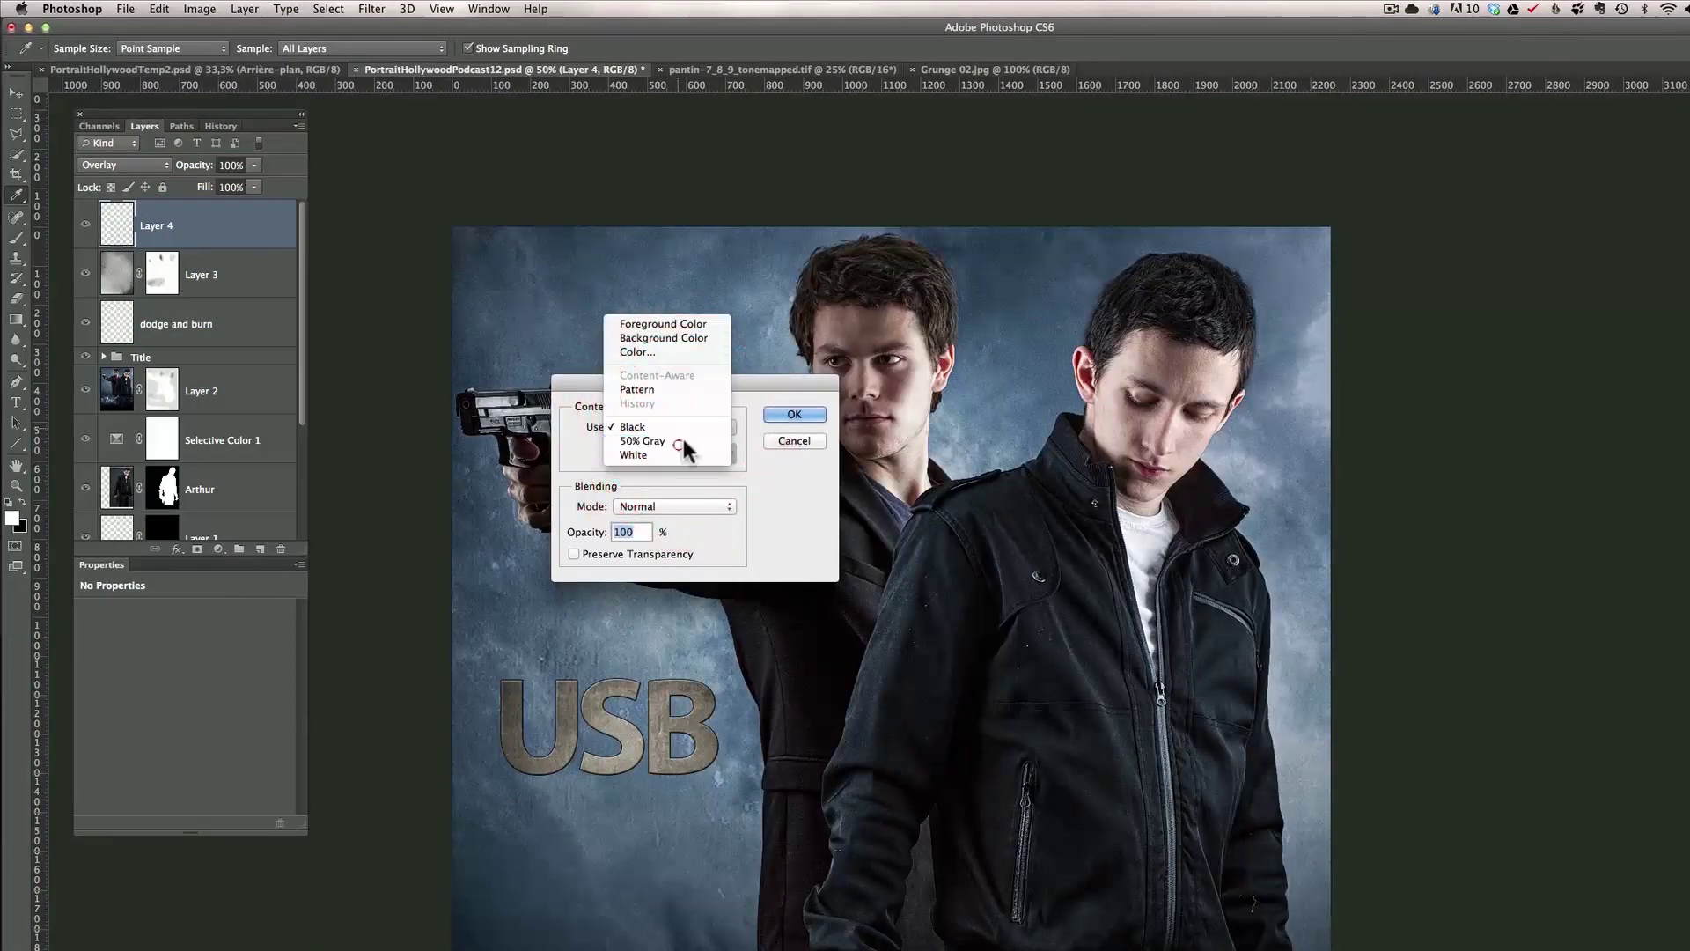
{"action": "left_click", "coordinate": [684, 441]}
{"action": "left_click", "coordinate": [794, 414]}
Apply Add Noise to the grey Overlay layer at 14,21% with Uniform distribution and Monochromatic.
{"action": "key", "text": "z"}
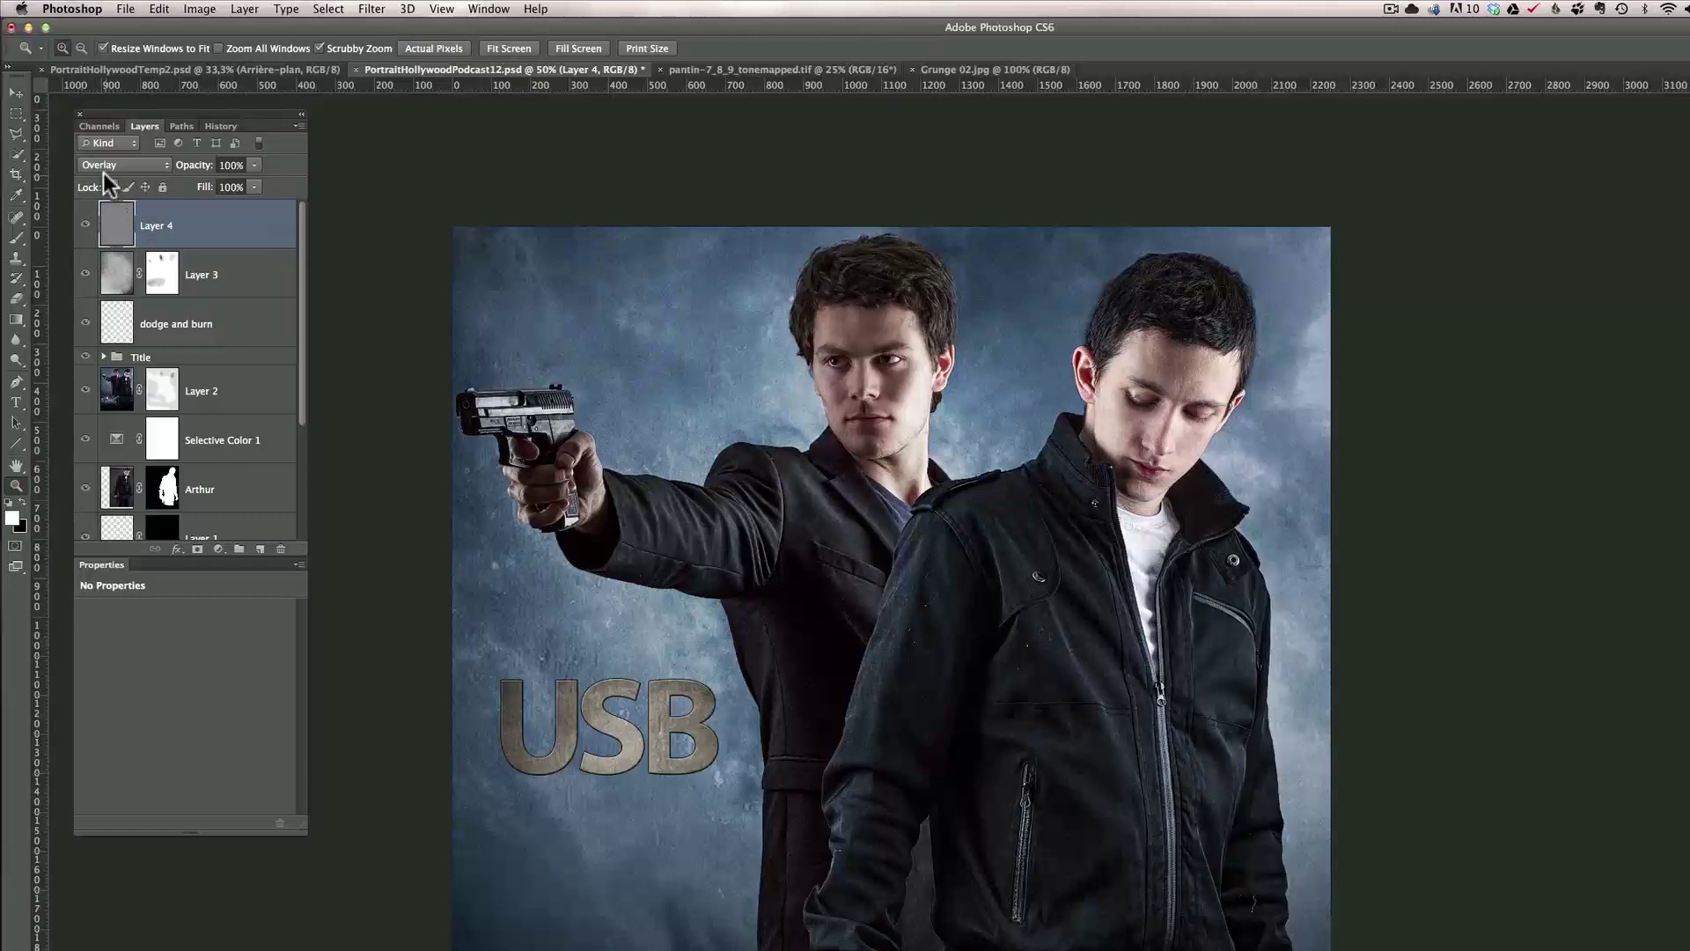
{"action": "left_click", "coordinate": [915, 426]}
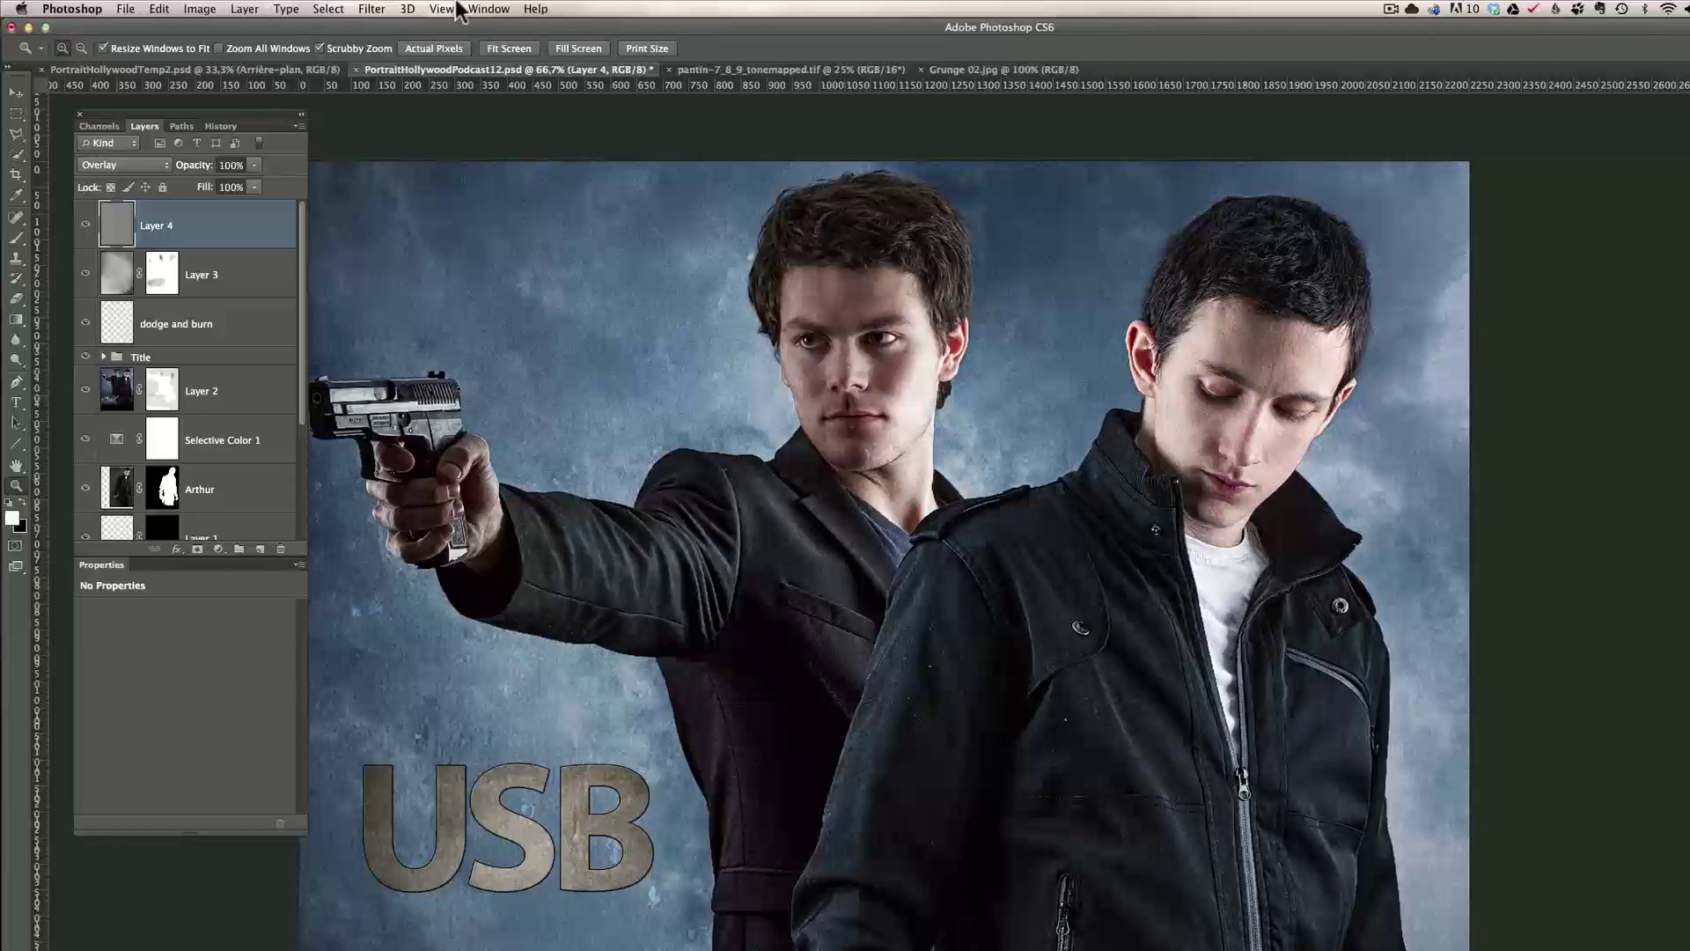
{"action": "left_click", "coordinate": [371, 9]}
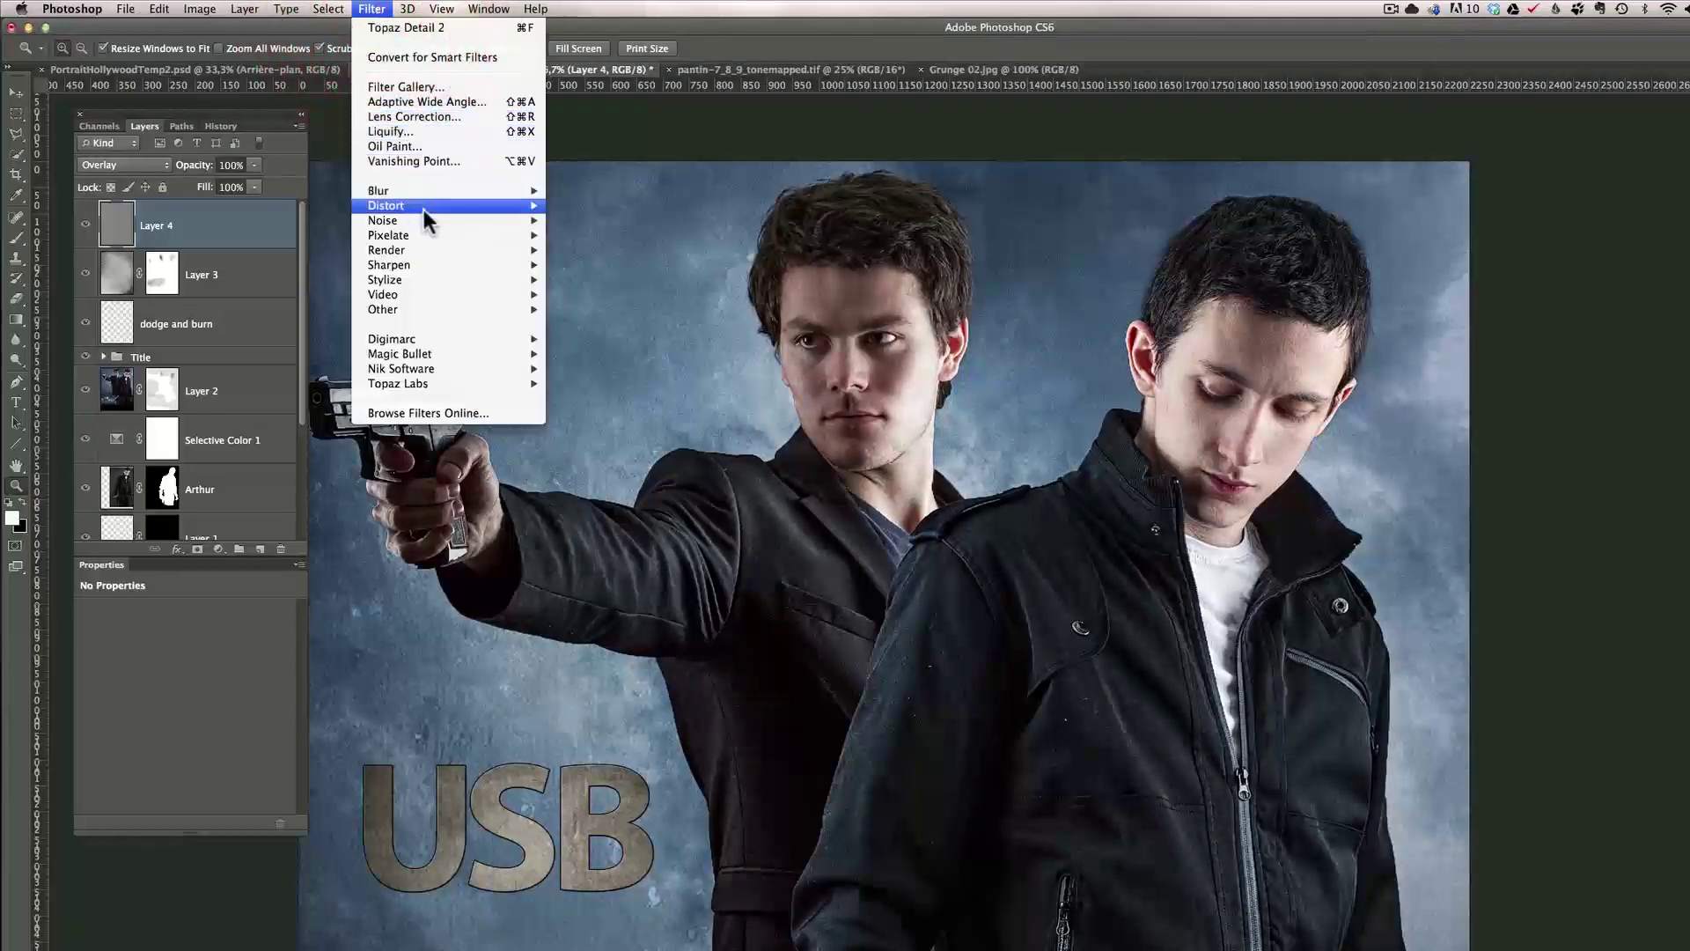
{"action": "mouse_move", "coordinate": [458, 220]}
{"action": "left_click", "coordinate": [590, 220]}
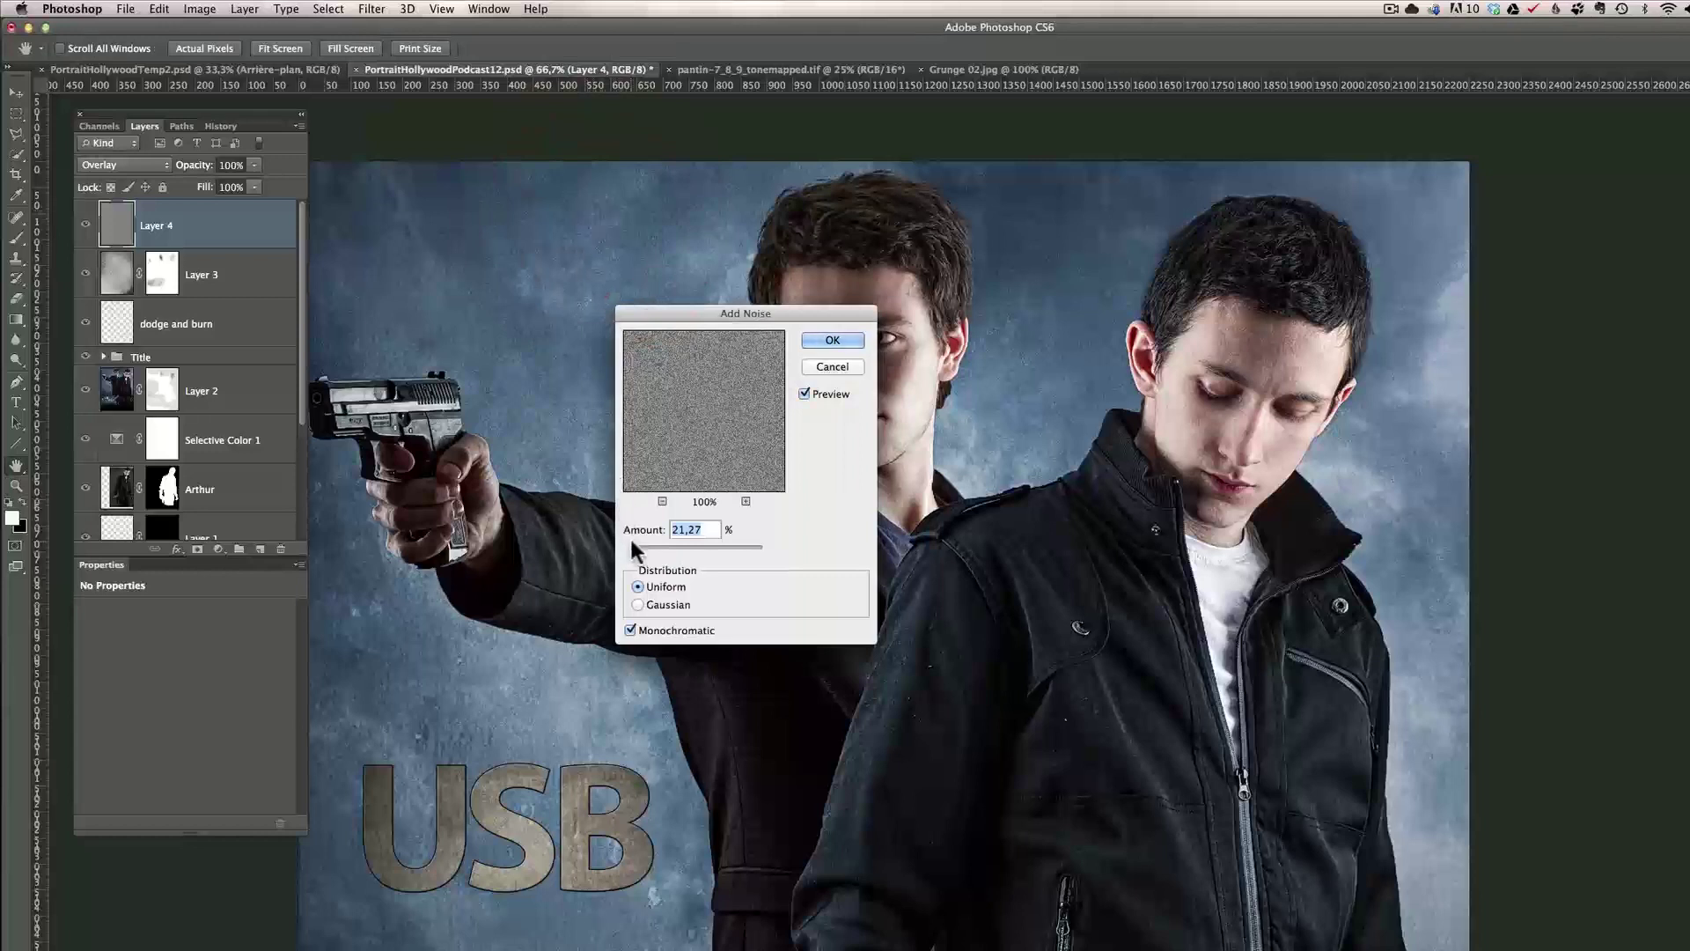
{"action": "left_click_drag", "start_coordinate": [636, 552], "coordinate": [634, 549]}
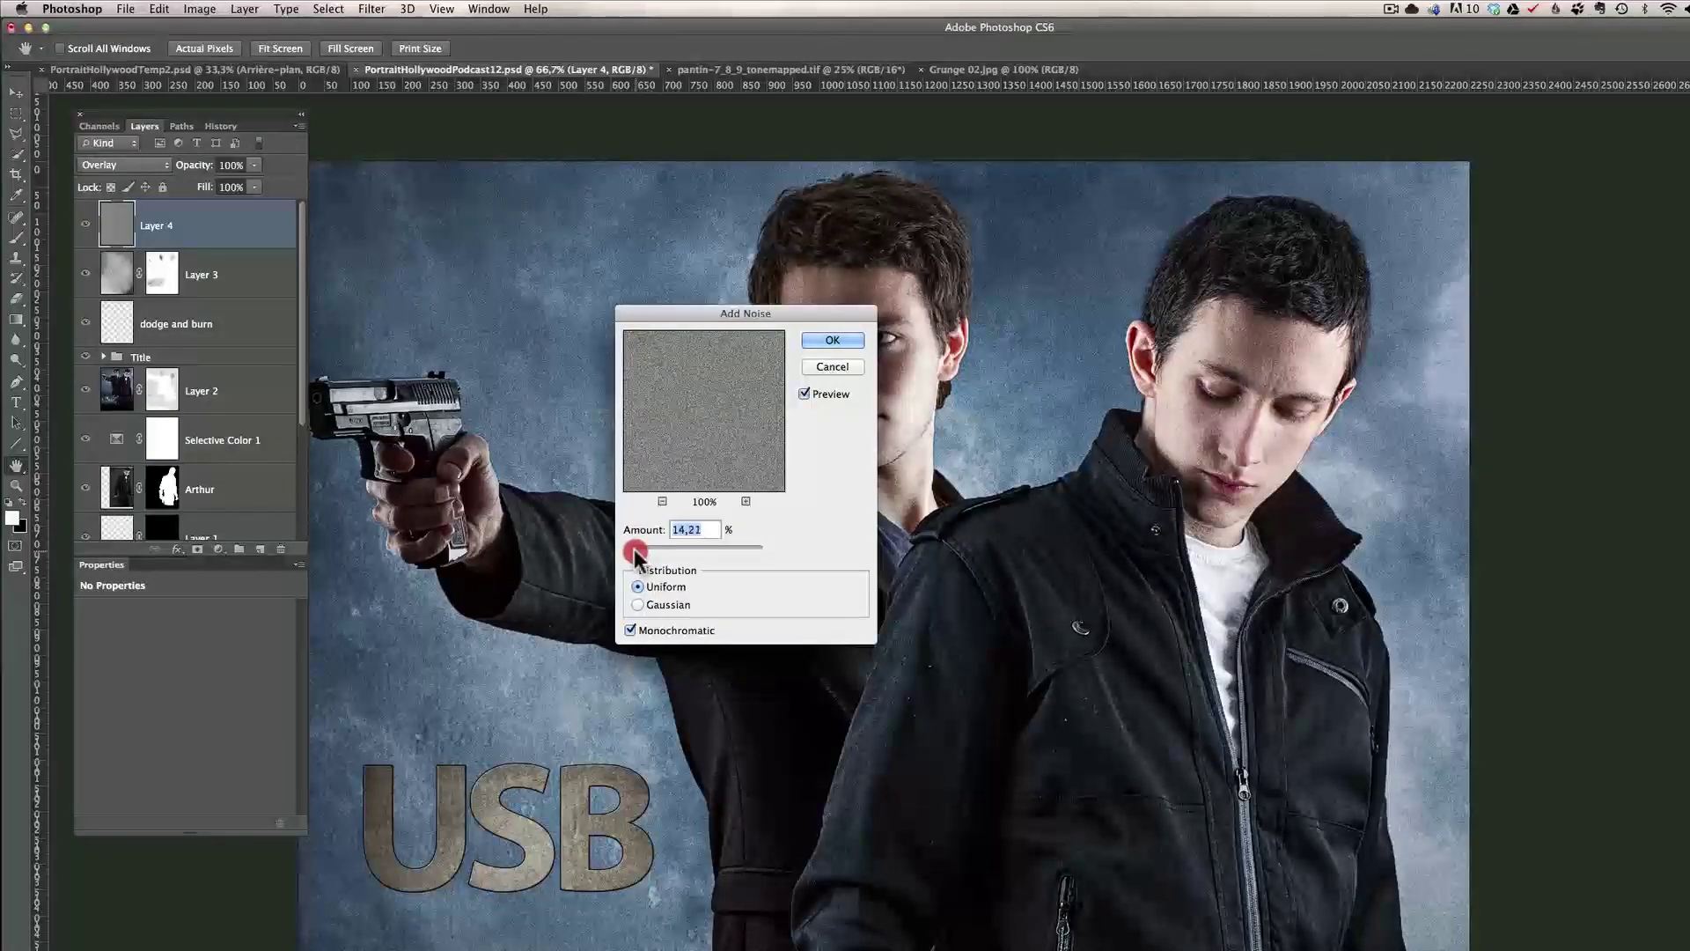
{"action": "left_click", "coordinate": [808, 343]}
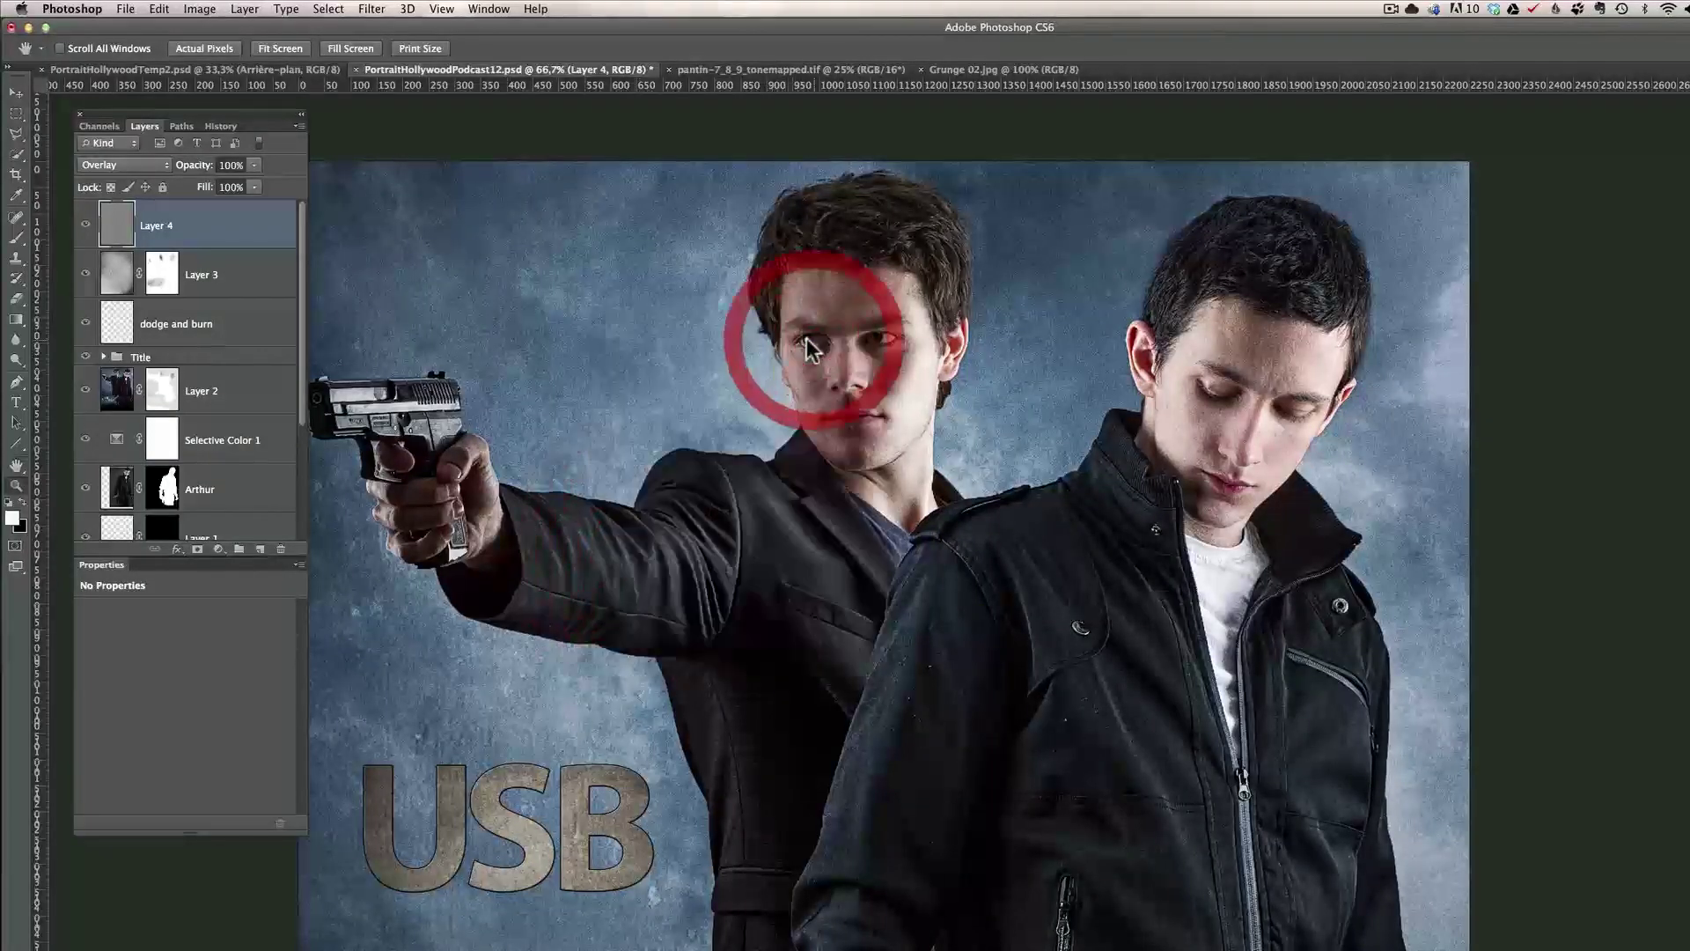
Compare the poster with and without the noise layer and check the effect on the whole composition.
{"action": "left_click", "coordinate": [86, 226]}
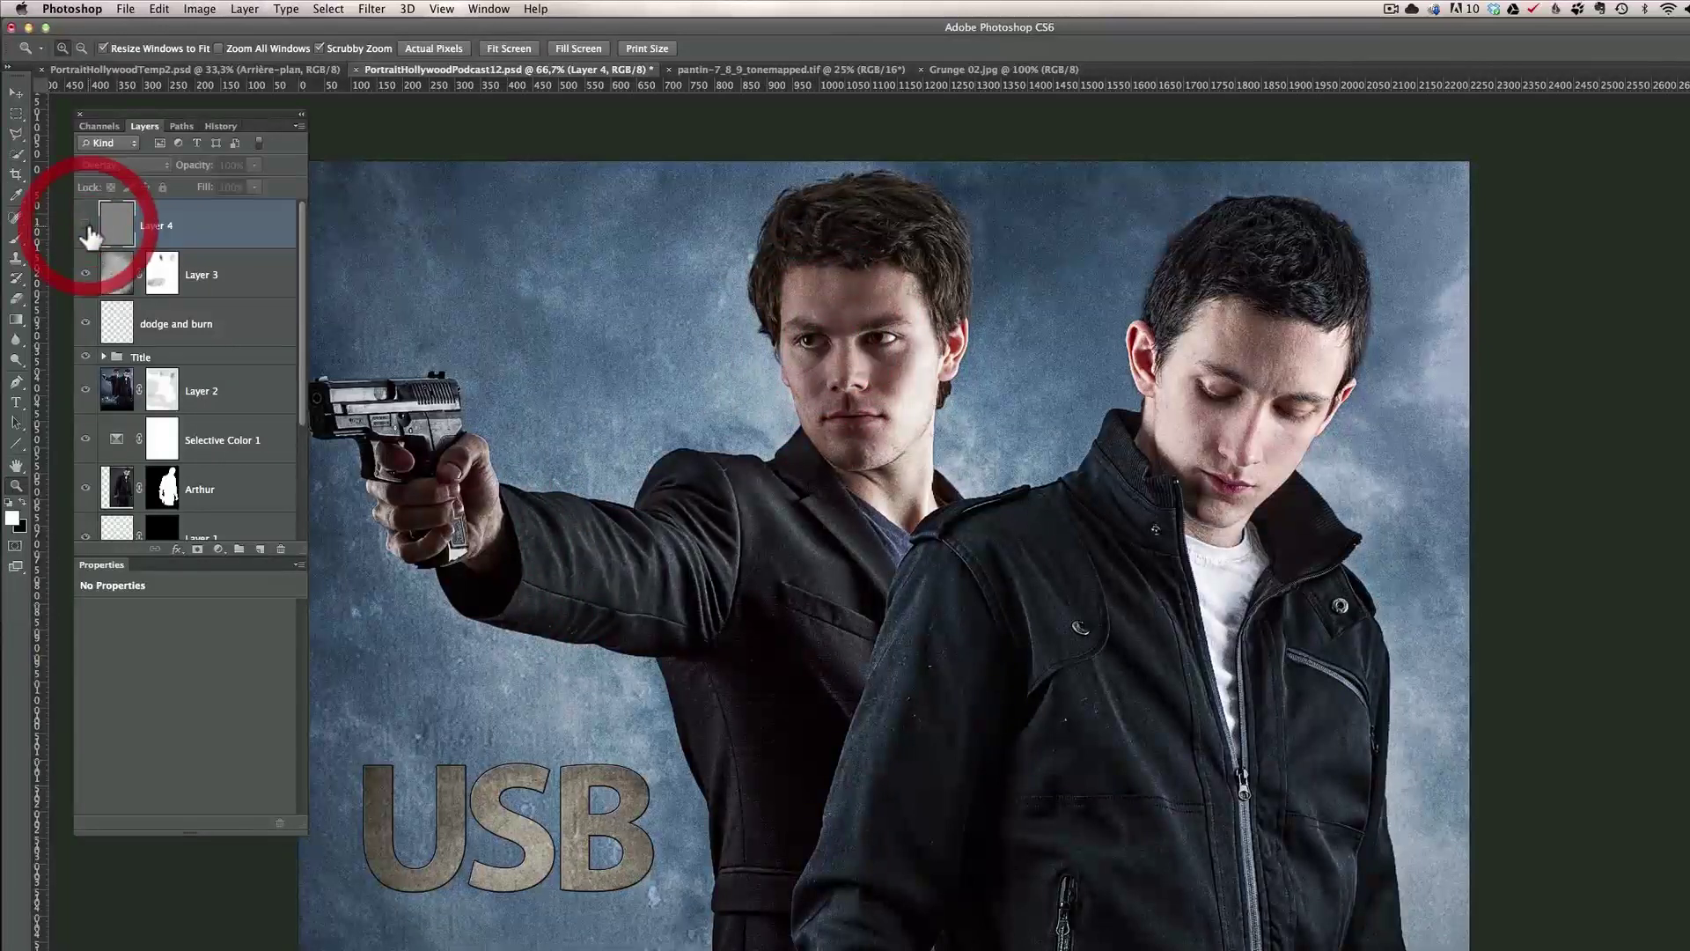
{"action": "left_click", "coordinate": [86, 227]}
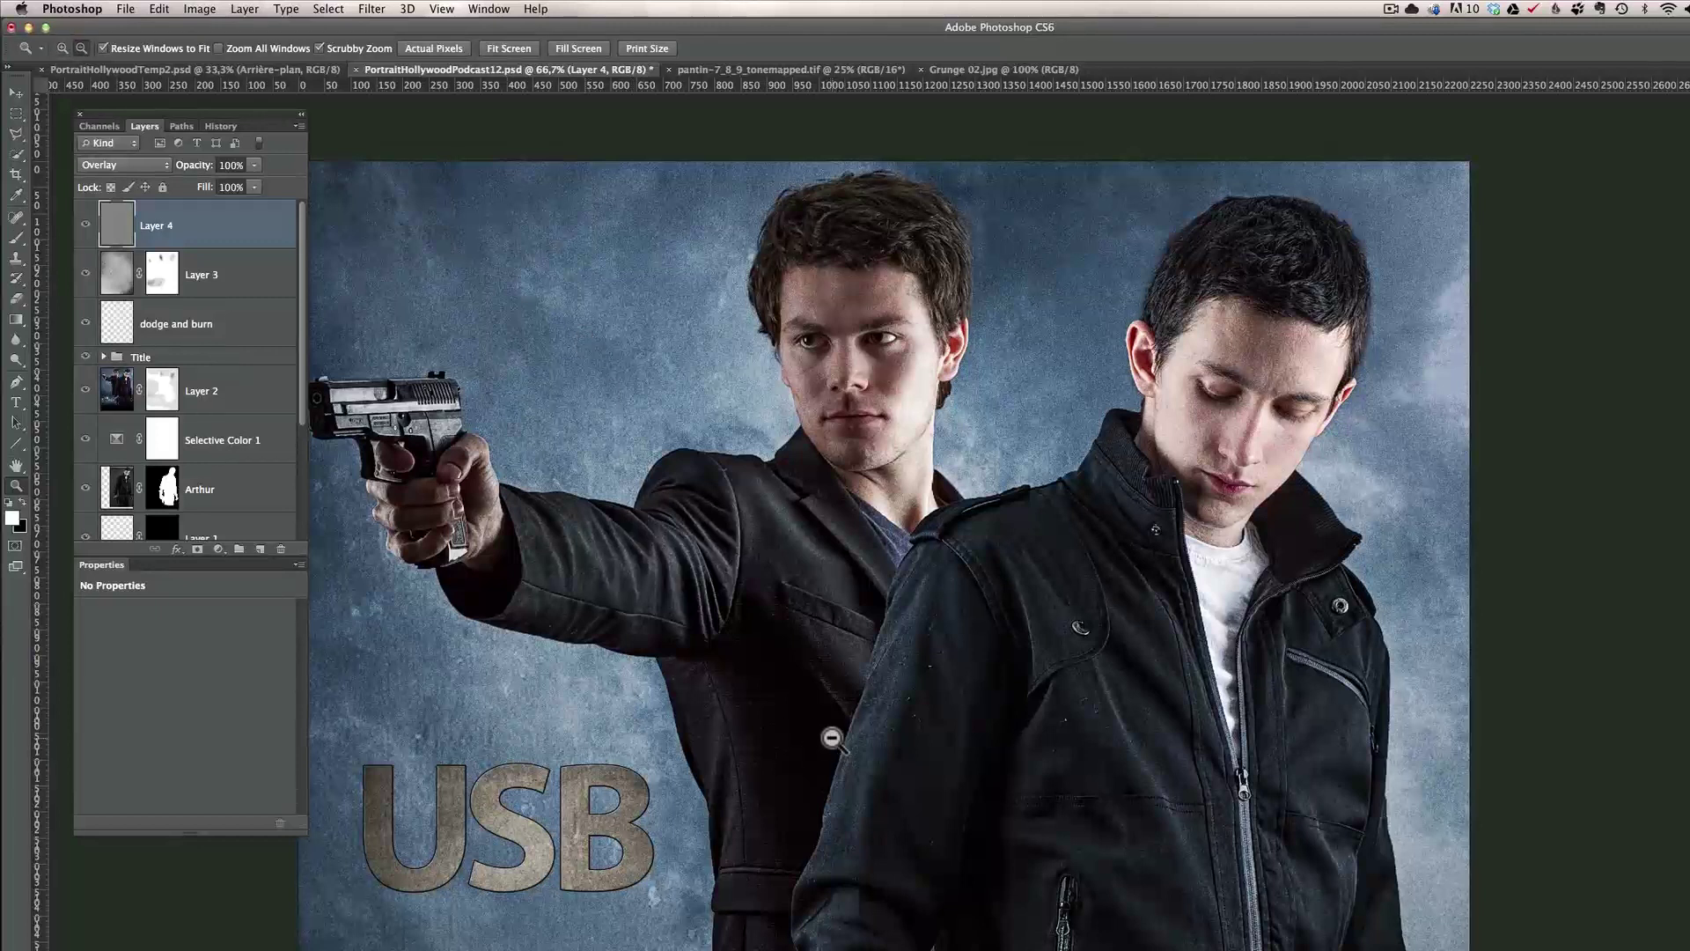
{"action": "left_click", "coordinate": [831, 739], "text": "alt"}
{"action": "left_click", "coordinate": [832, 739], "text": "alt"}
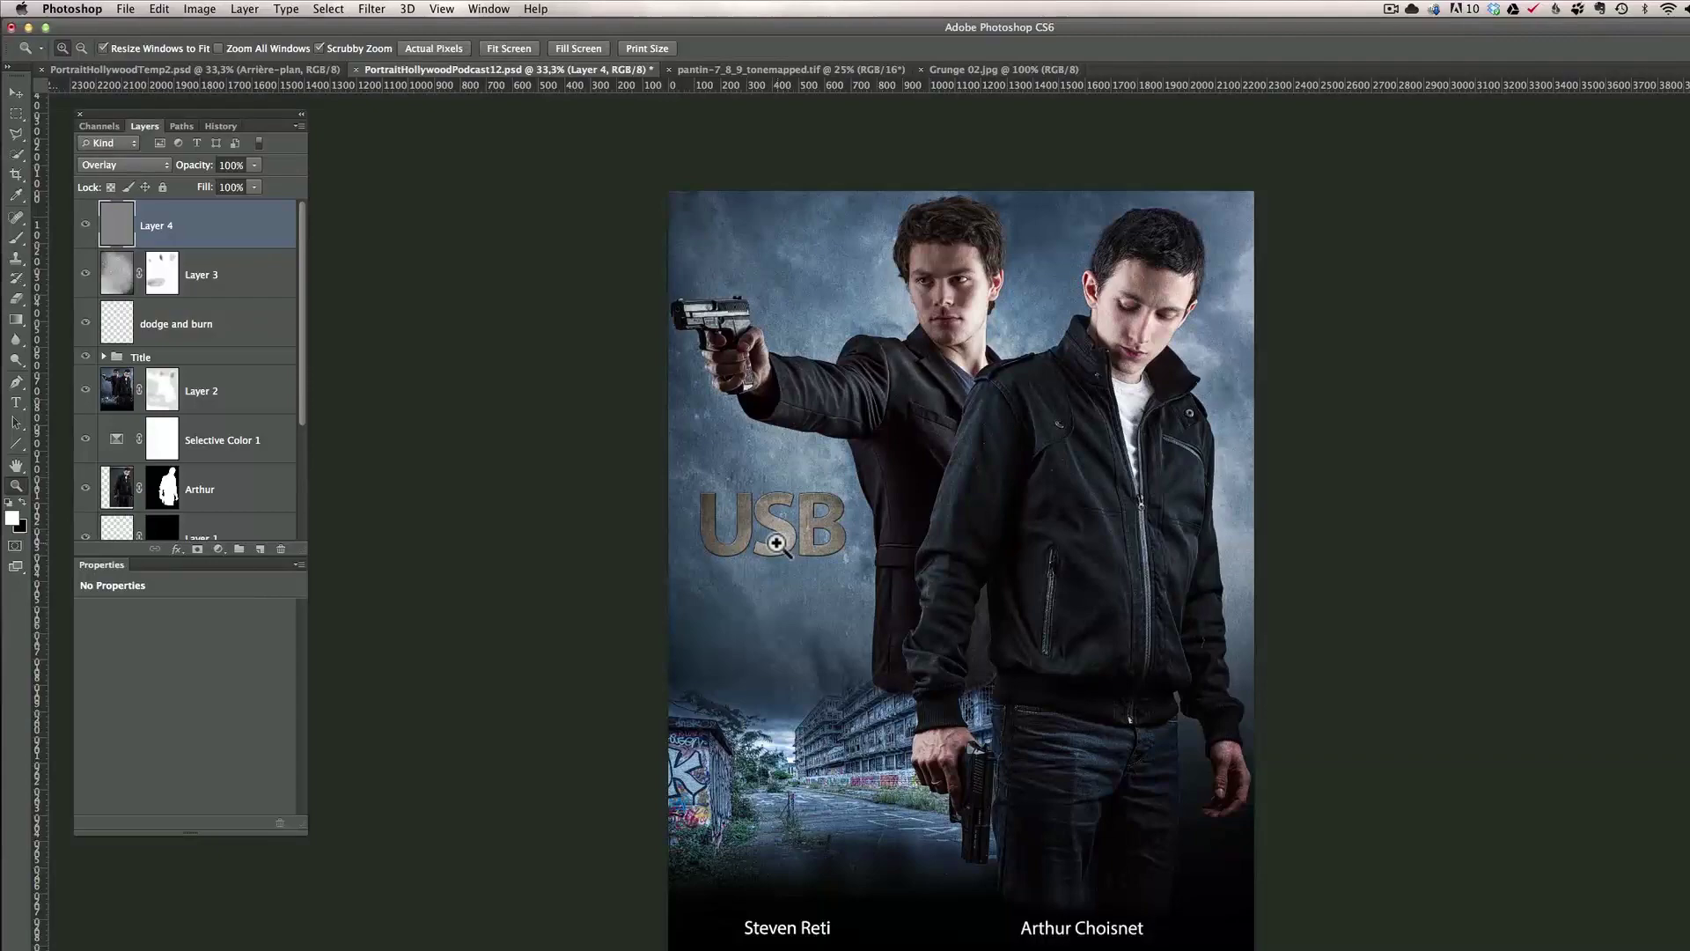
Switch to Chrome and look through the Tutorial Apps page for the Photoshop and Lightroom training offers.
{"action": "key", "text": "super+Tab"}
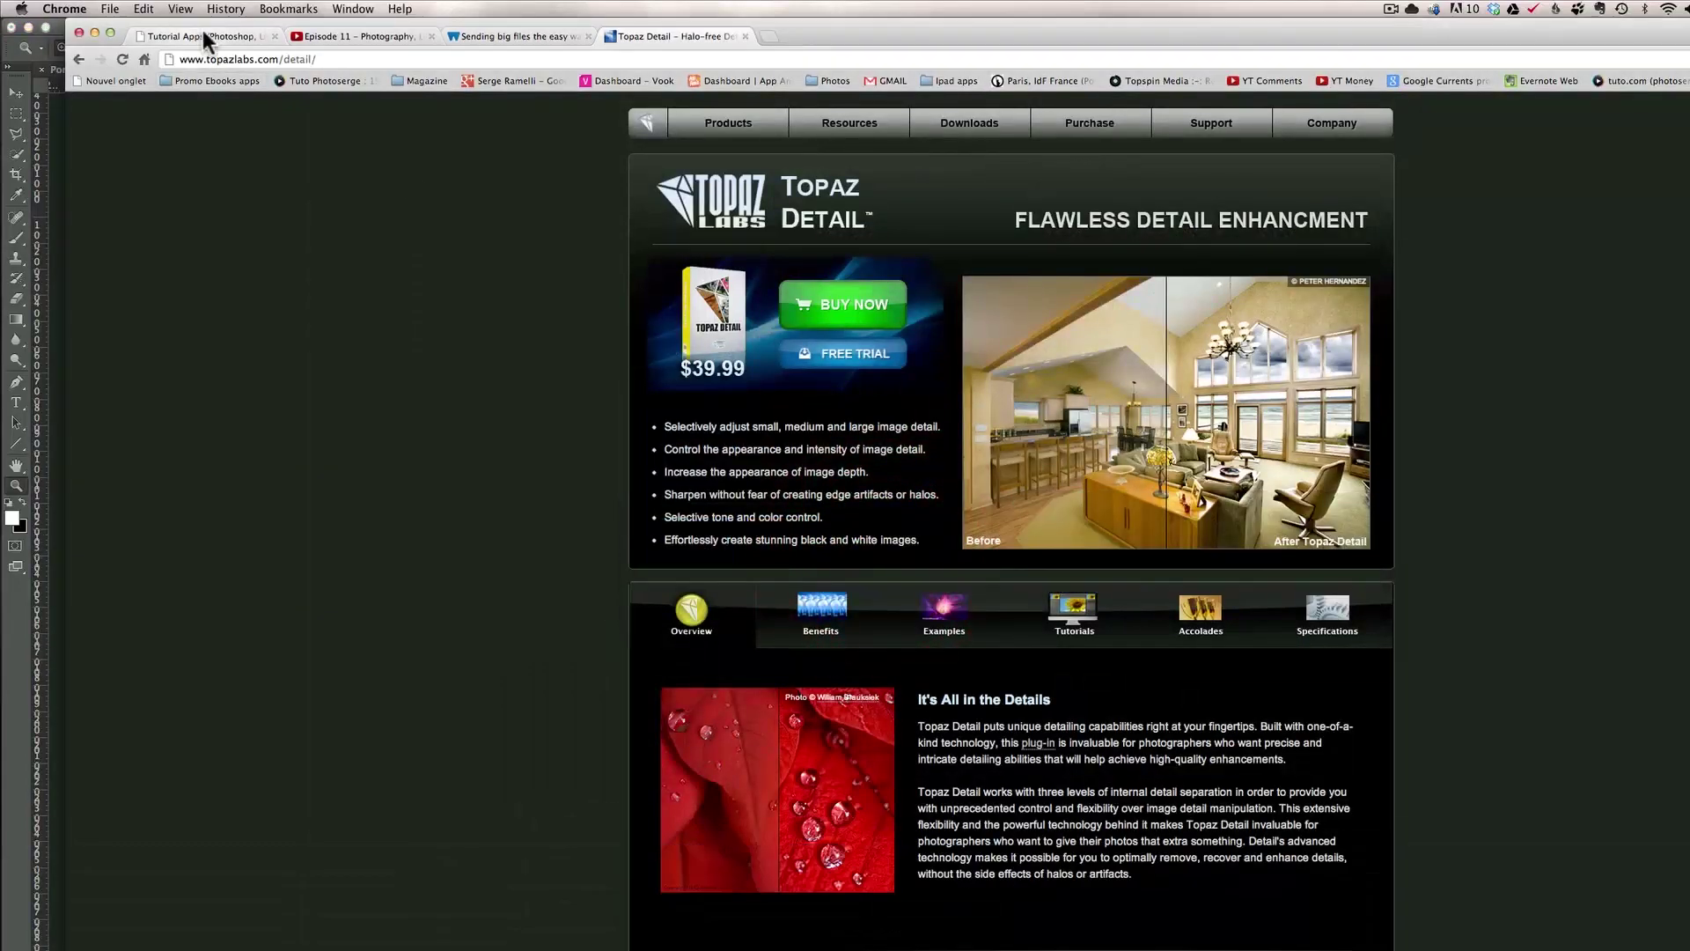
{"action": "left_click", "coordinate": [203, 35]}
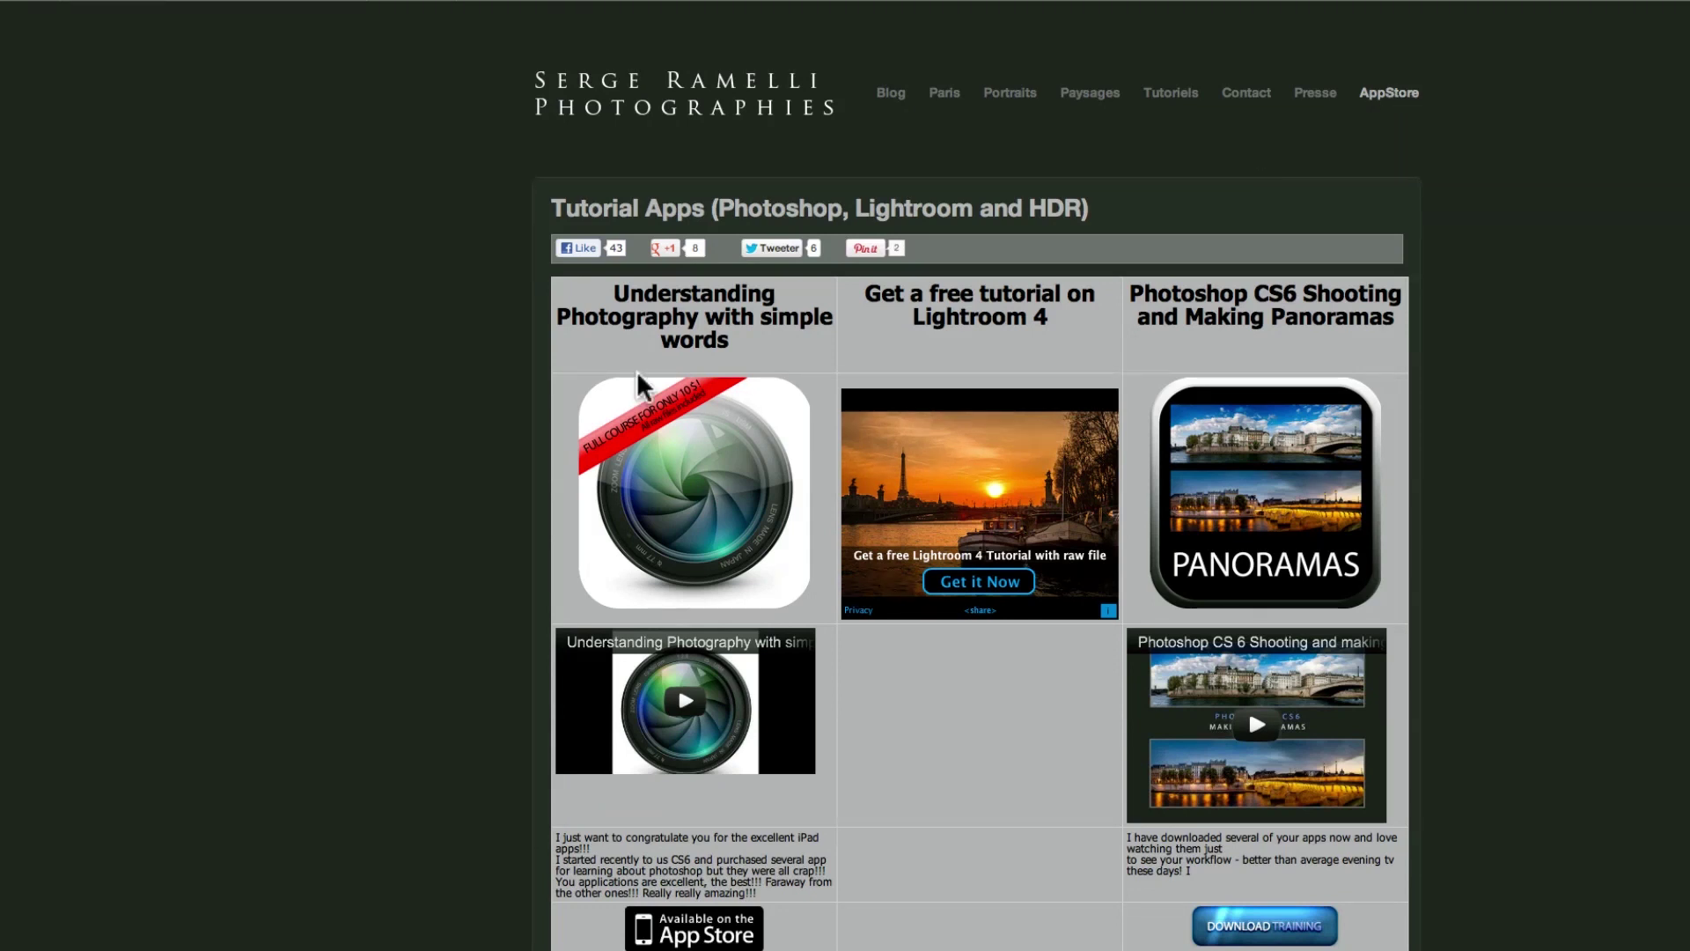
{"action": "scroll", "coordinate": [629, 368], "scroll_direction": "down", "scroll_amount": 5}
{"action": "scroll", "coordinate": [620, 361], "scroll_direction": "down", "scroll_amount": 5}
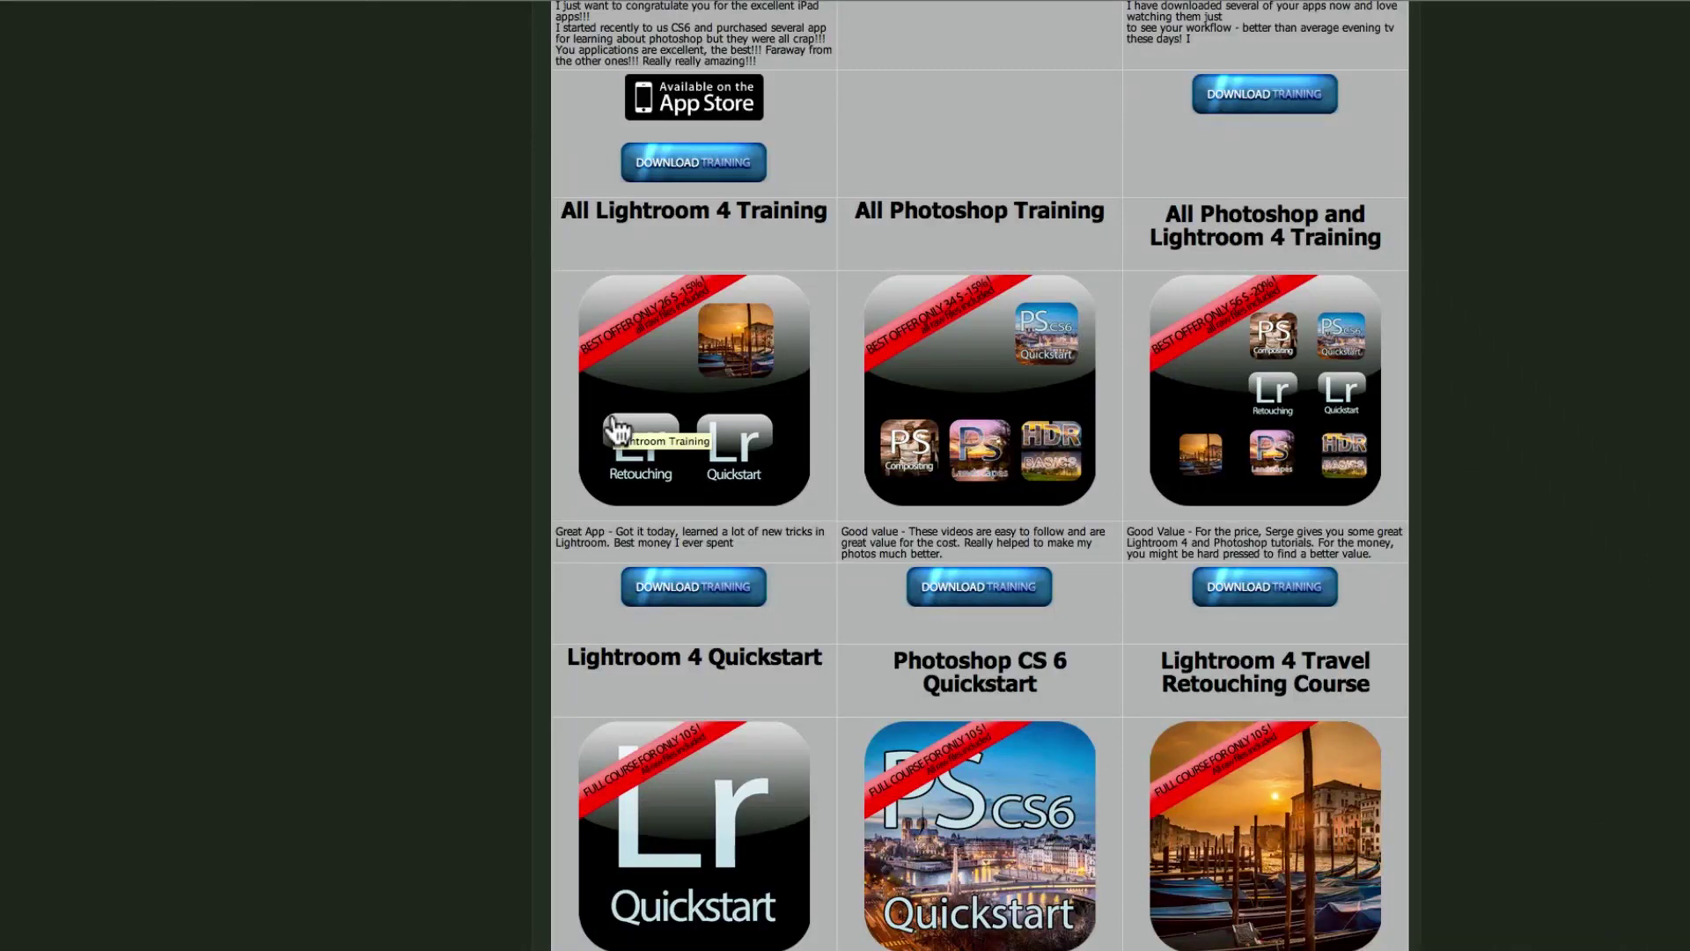
{"action": "scroll", "coordinate": [847, 592], "scroll_direction": "down", "scroll_amount": 3}
{"action": "scroll", "coordinate": [929, 573], "scroll_direction": "down", "scroll_amount": 6}
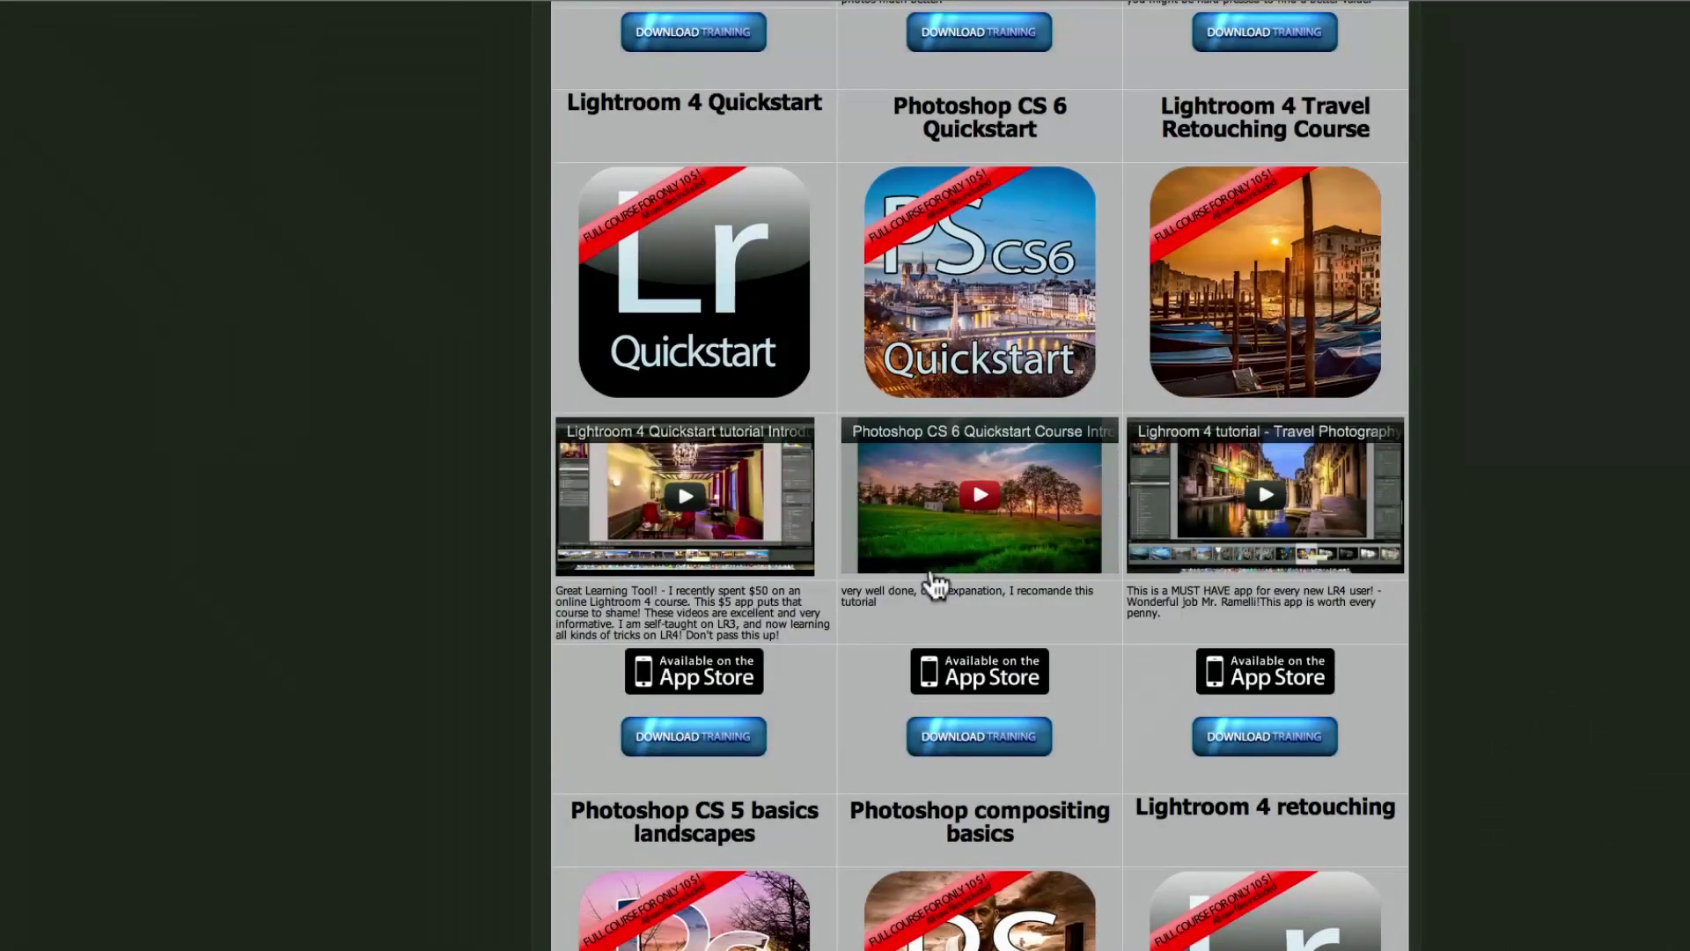
{"action": "scroll", "coordinate": [1068, 573], "scroll_direction": "up", "scroll_amount": 12}
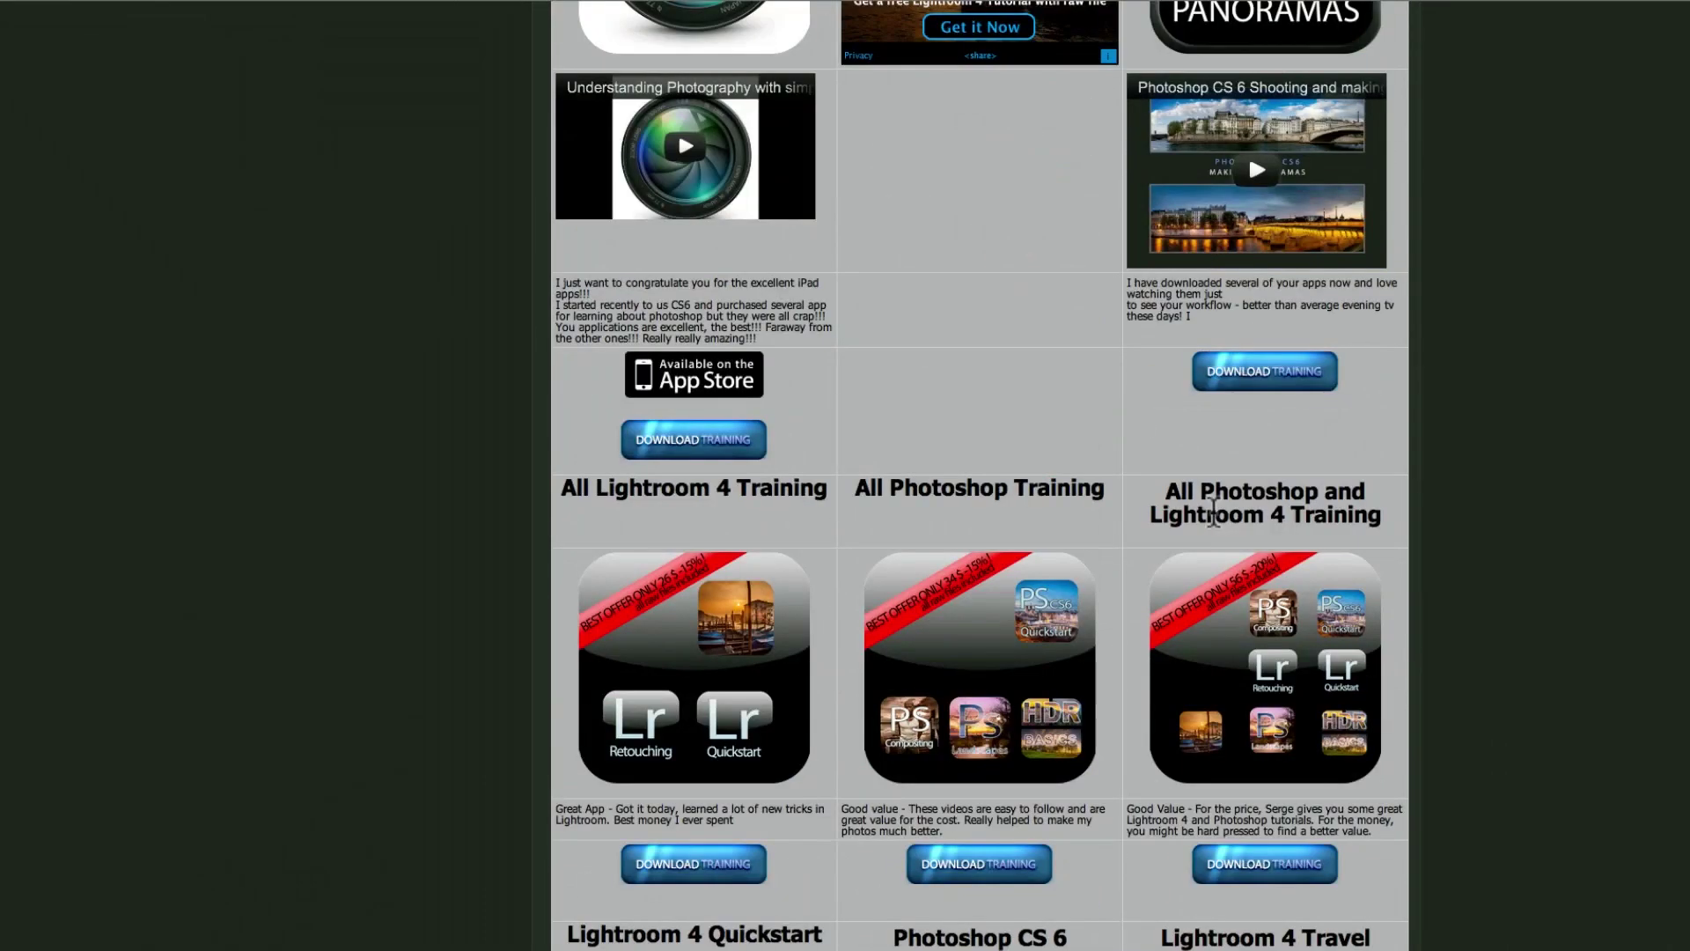
{"action": "scroll", "coordinate": [1219, 525], "scroll_direction": "up", "scroll_amount": 6}
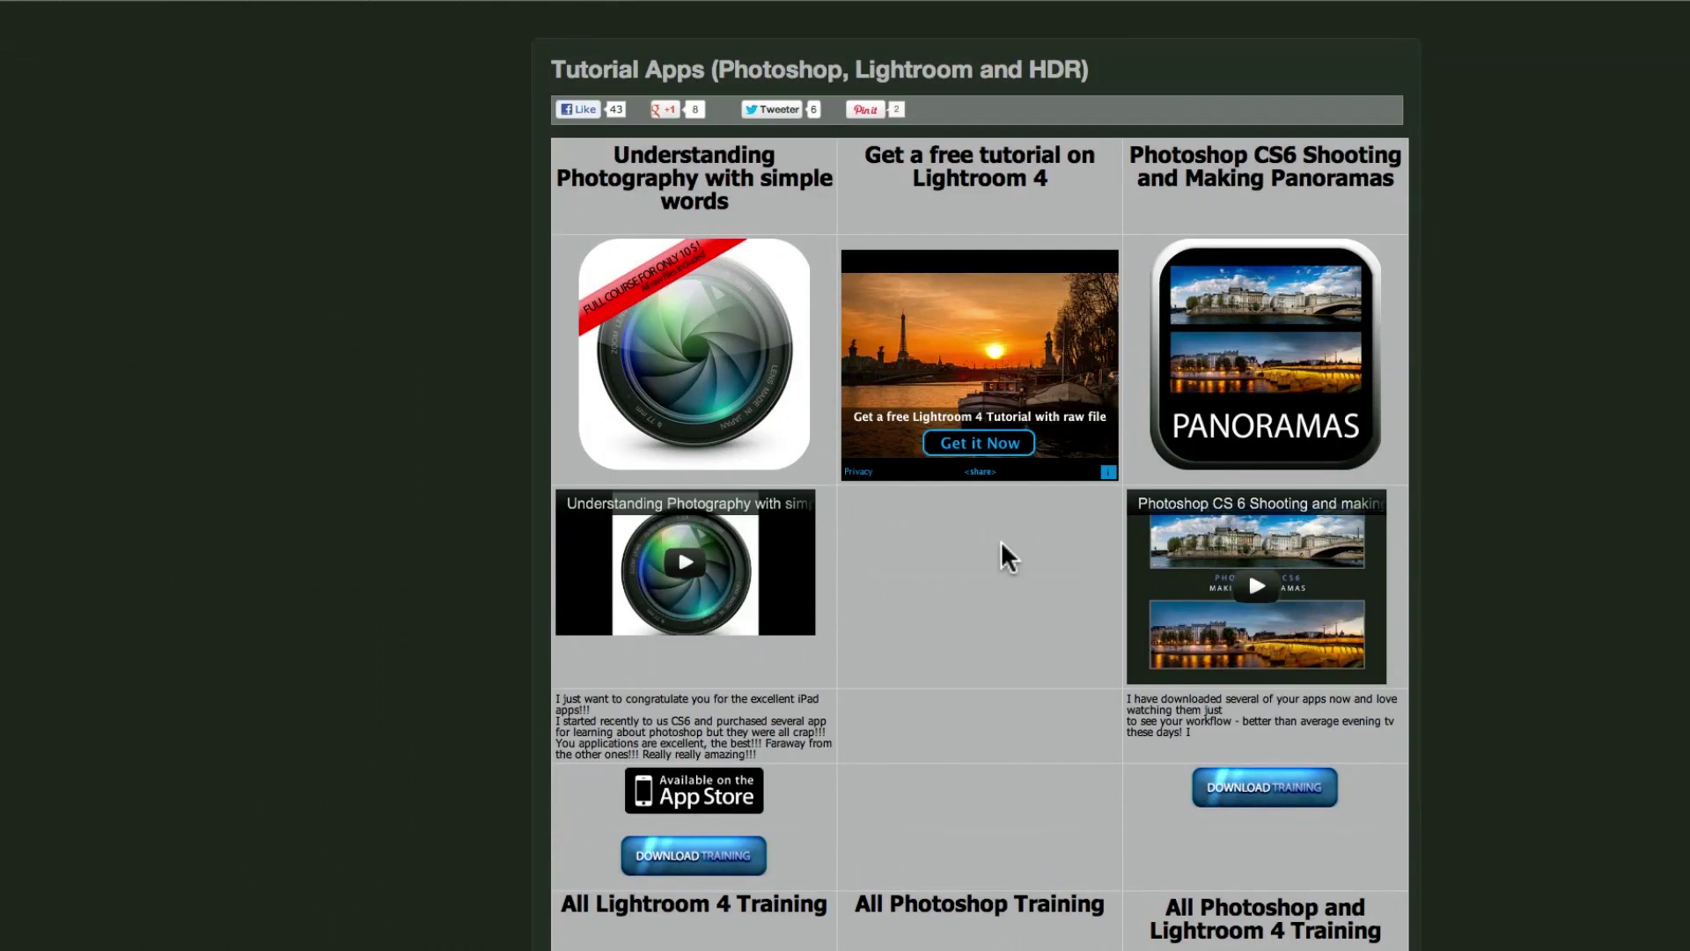
{"action": "mouse_move", "coordinate": [198, 2]}
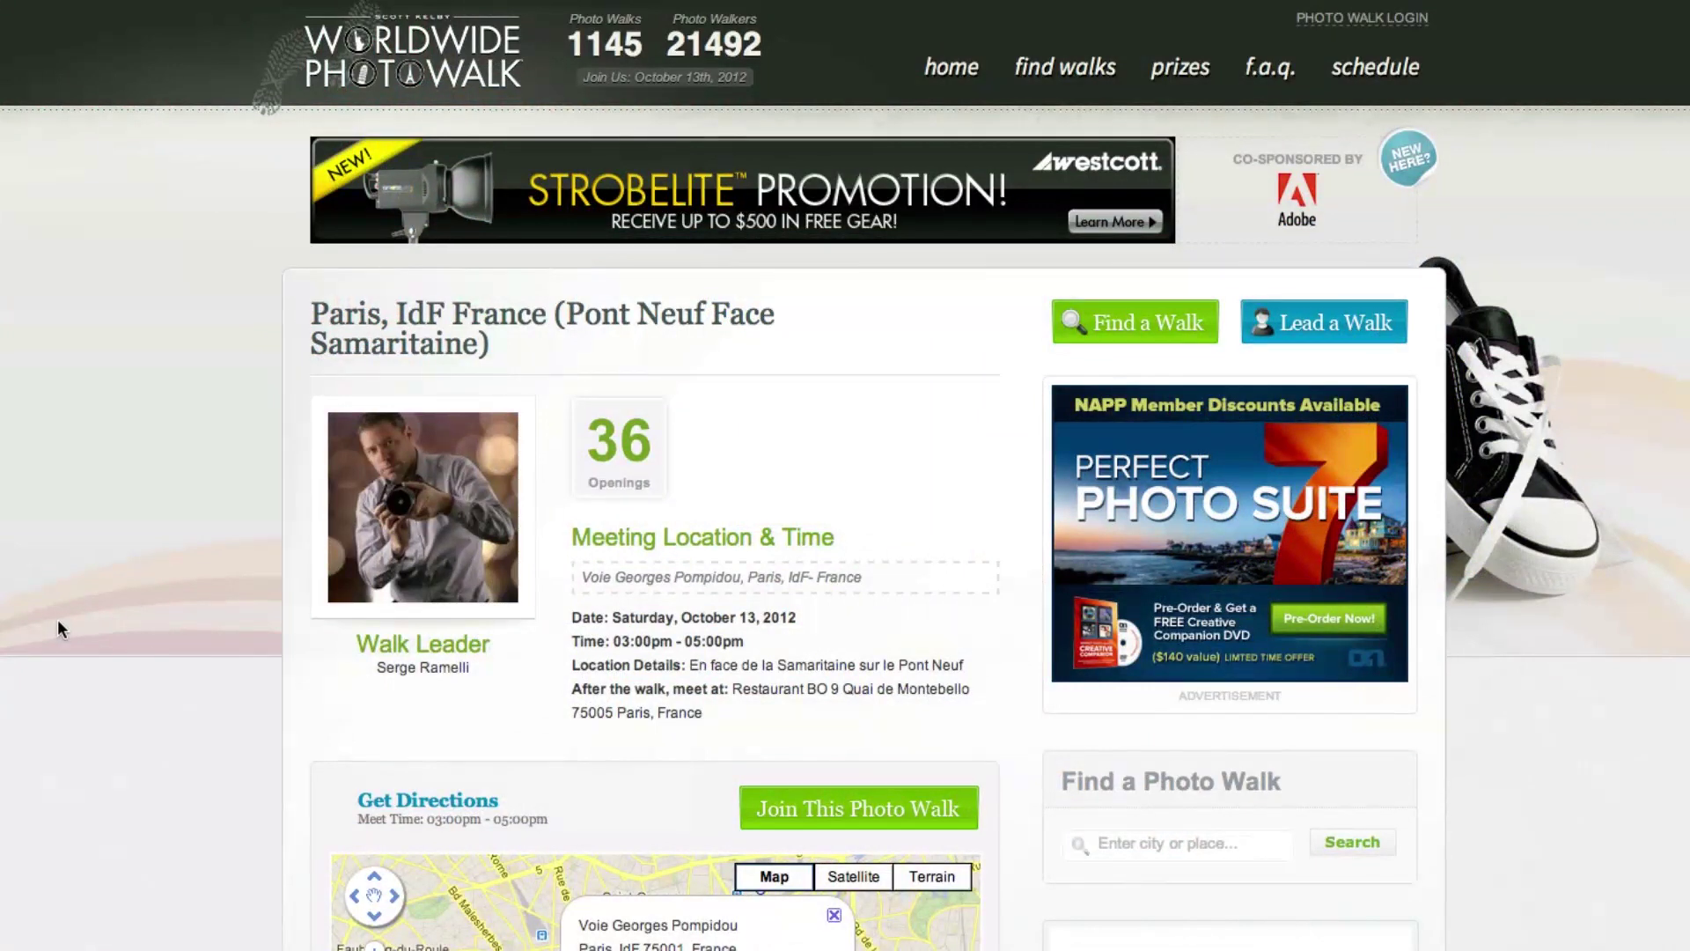
{"action": "scroll", "coordinate": [845, 475], "scroll_direction": "down", "scroll_amount": 5}
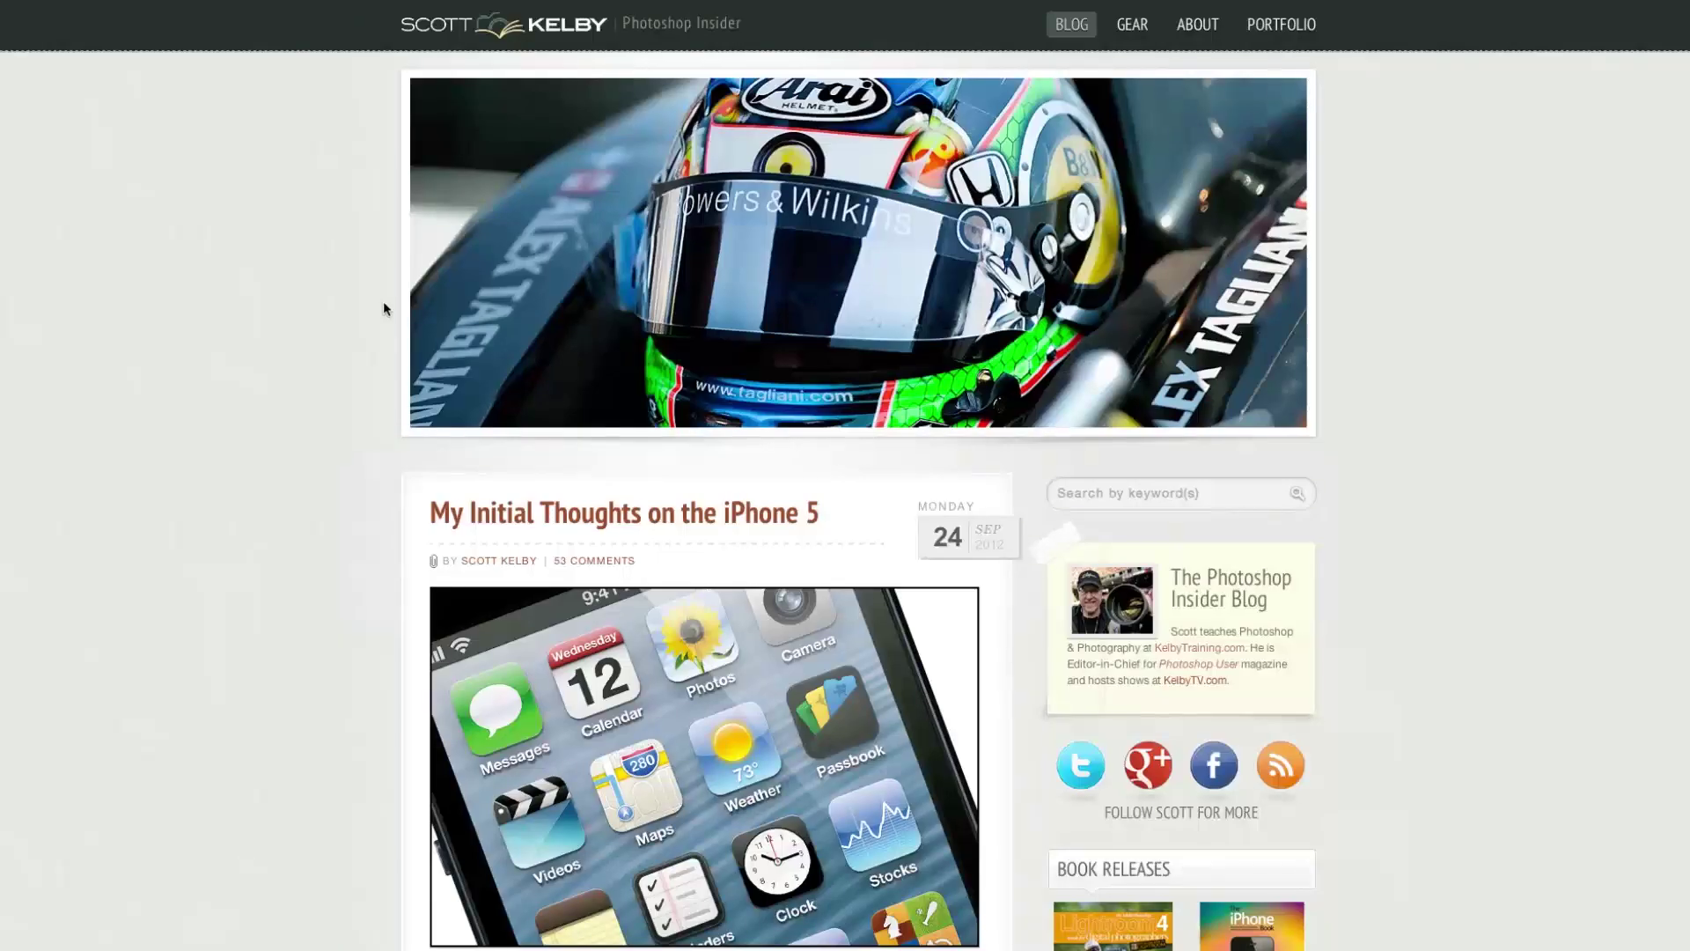